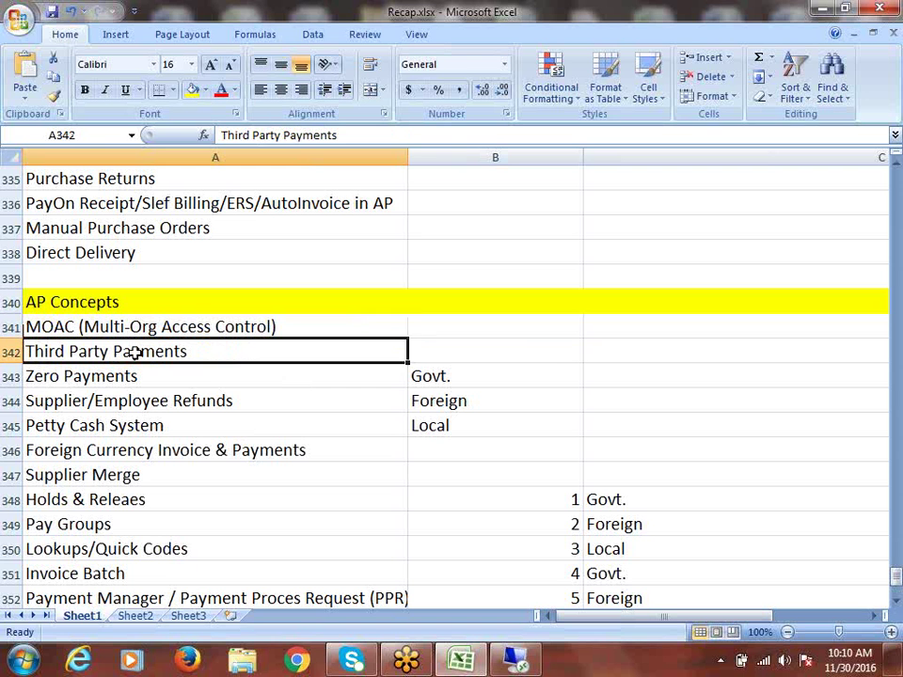
Step: Step down the AP Concepts topics from Zero Payments to Lookups/Quick Codes
left_click(62, 376)
left_click(106, 402)
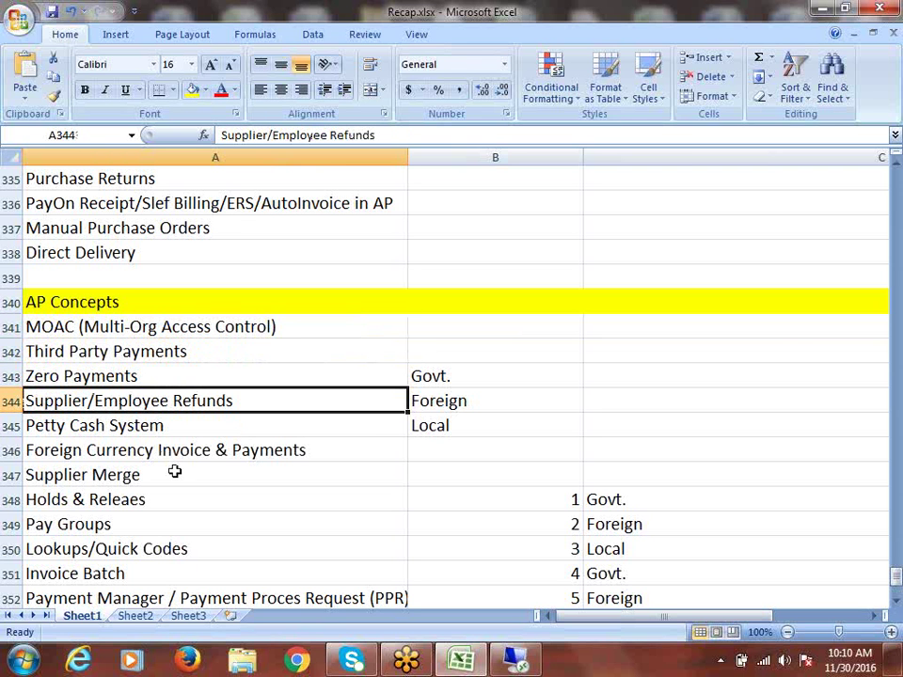
left_click(100, 429)
scroll(144, 480, "down", 1)
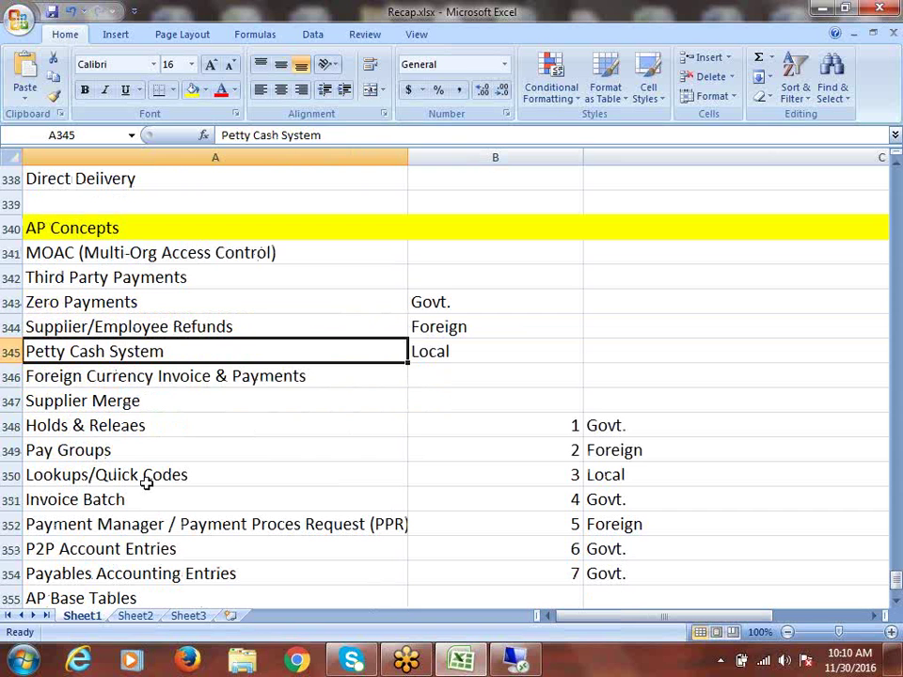
left_click(113, 376)
left_click(79, 402)
left_click(91, 433)
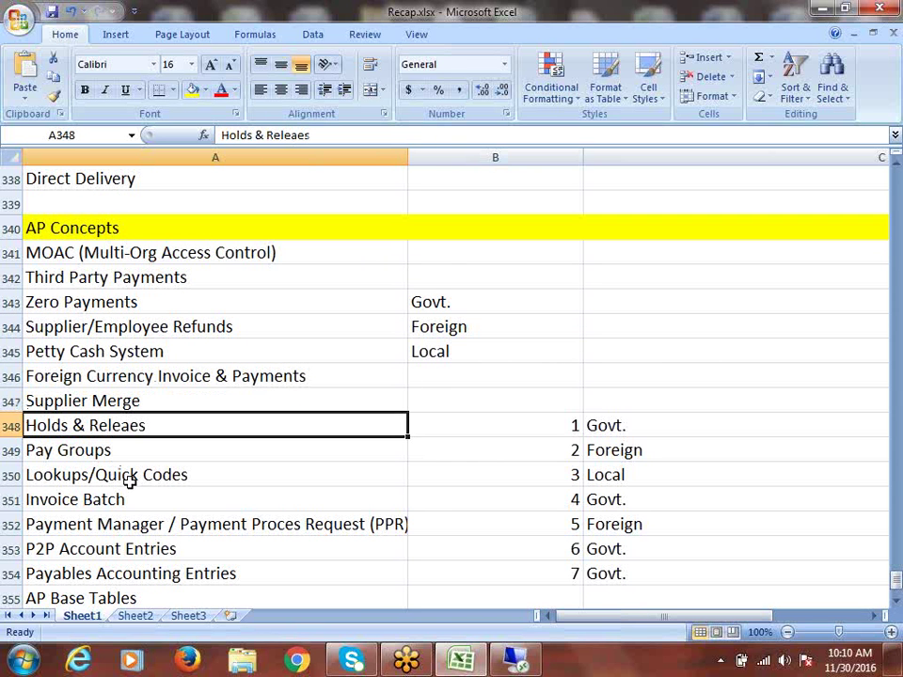
left_click(60, 455)
scroll(217, 469, "down", 1)
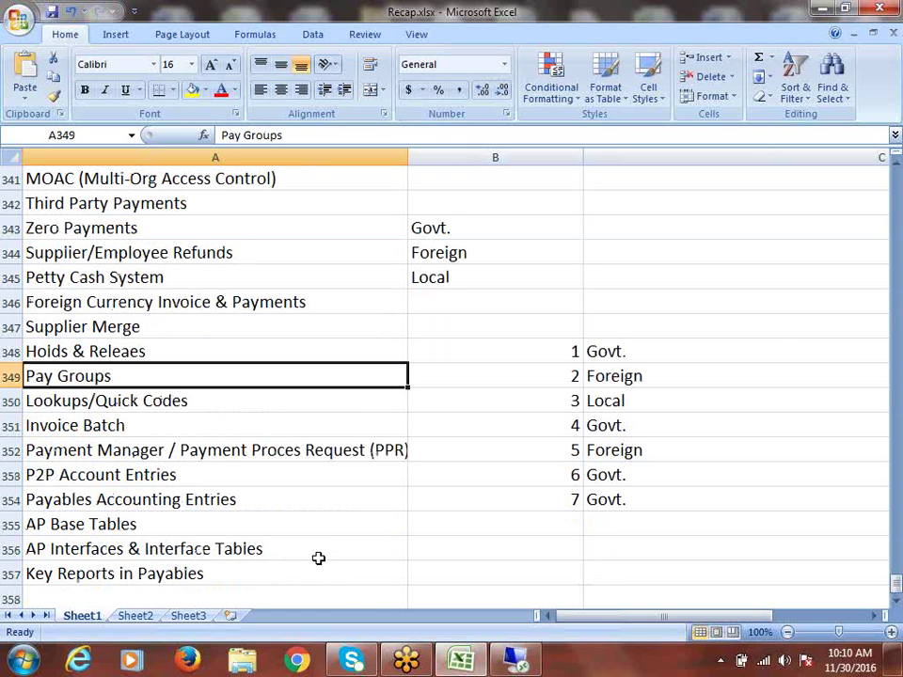
left_click(167, 411)
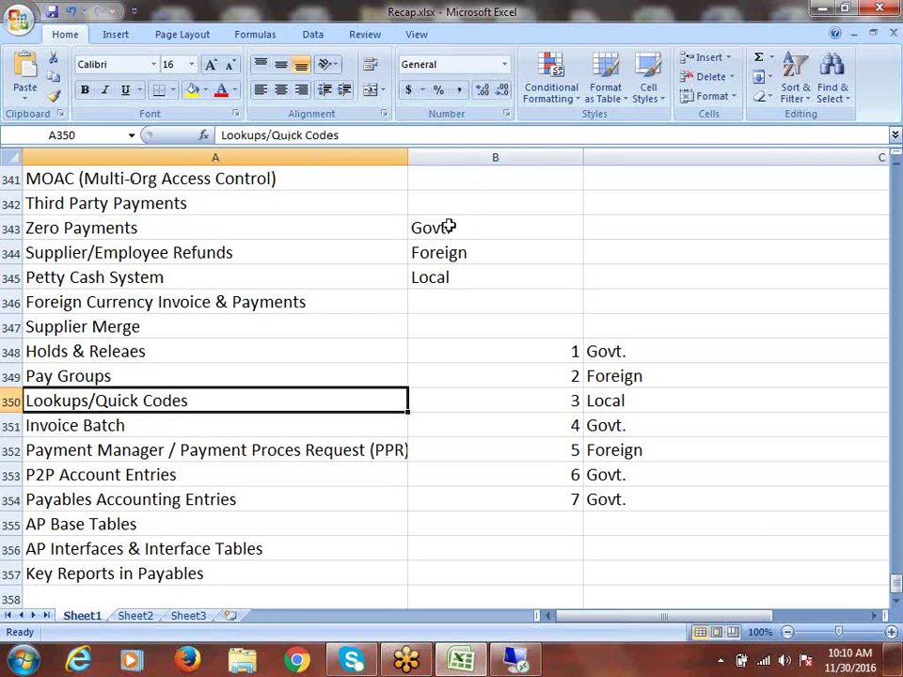
Step: Delete the side notes in B343:C355 beside the topic list
left_click_drag(439, 227, 656, 509)
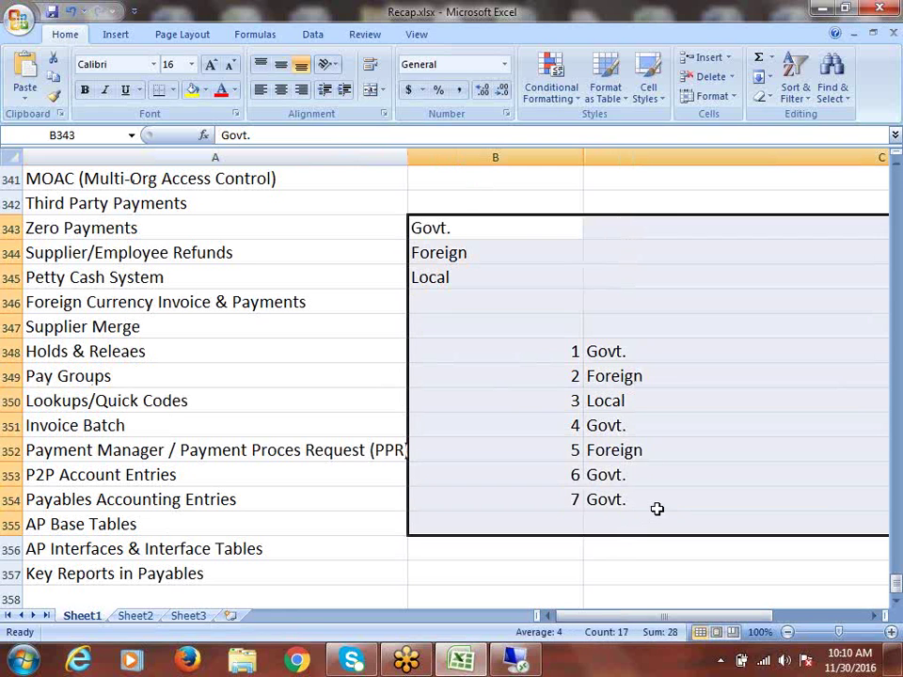
key("Delete")
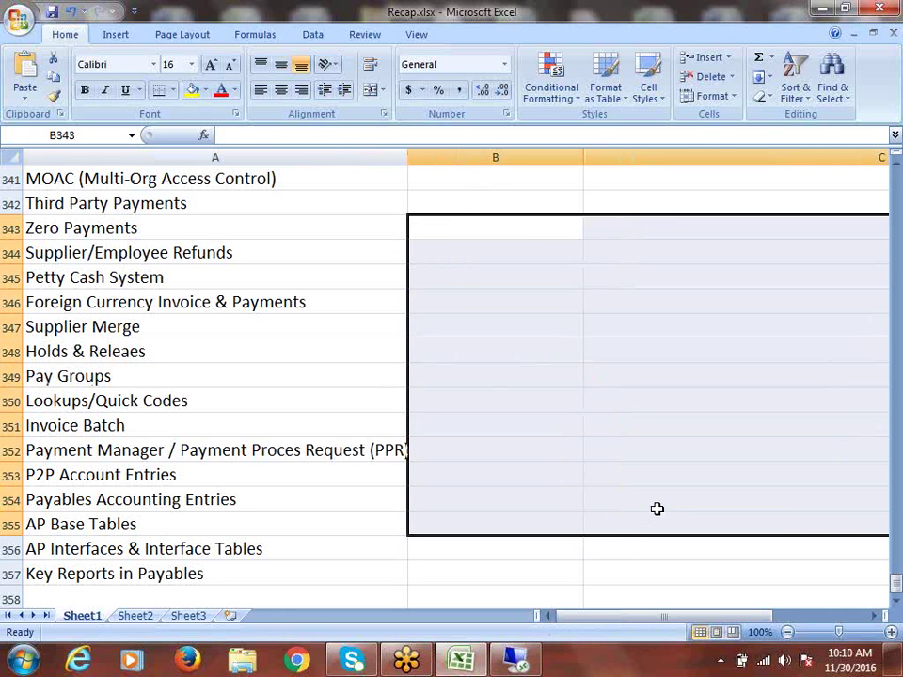
left_click(118, 371)
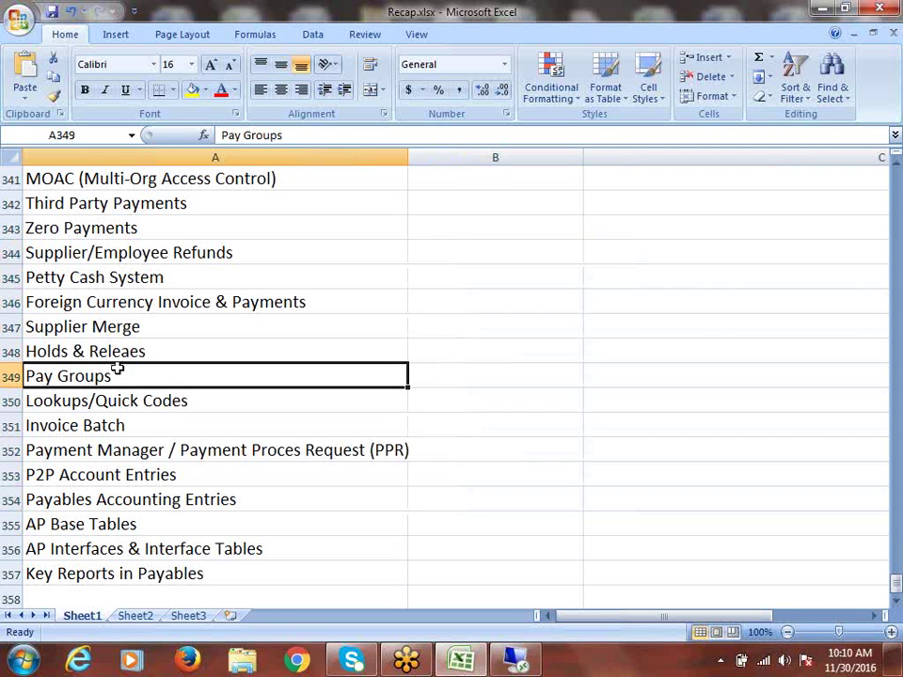
left_click(96, 400)
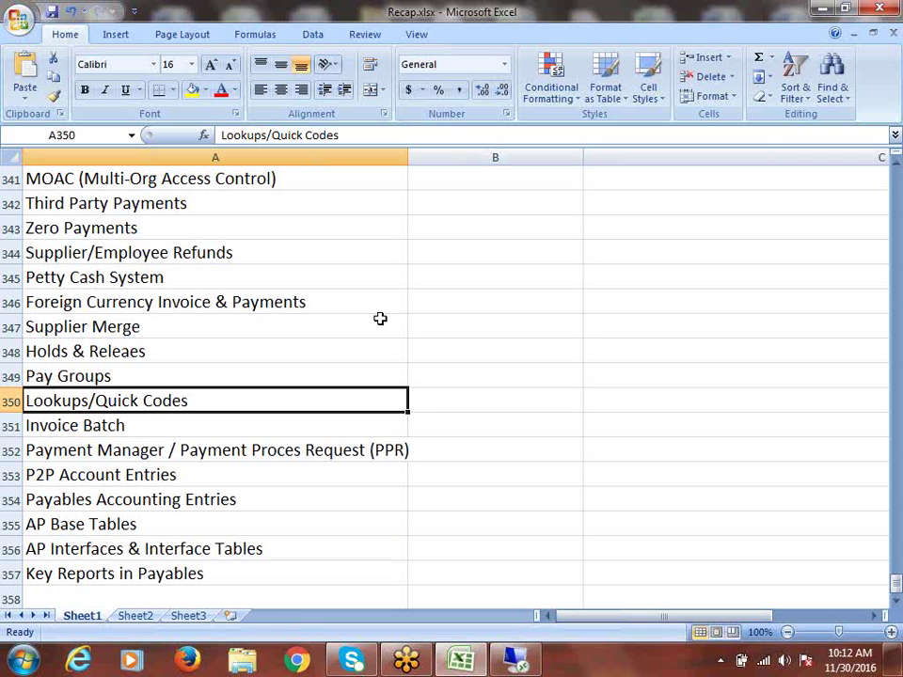
left_click(198, 430)
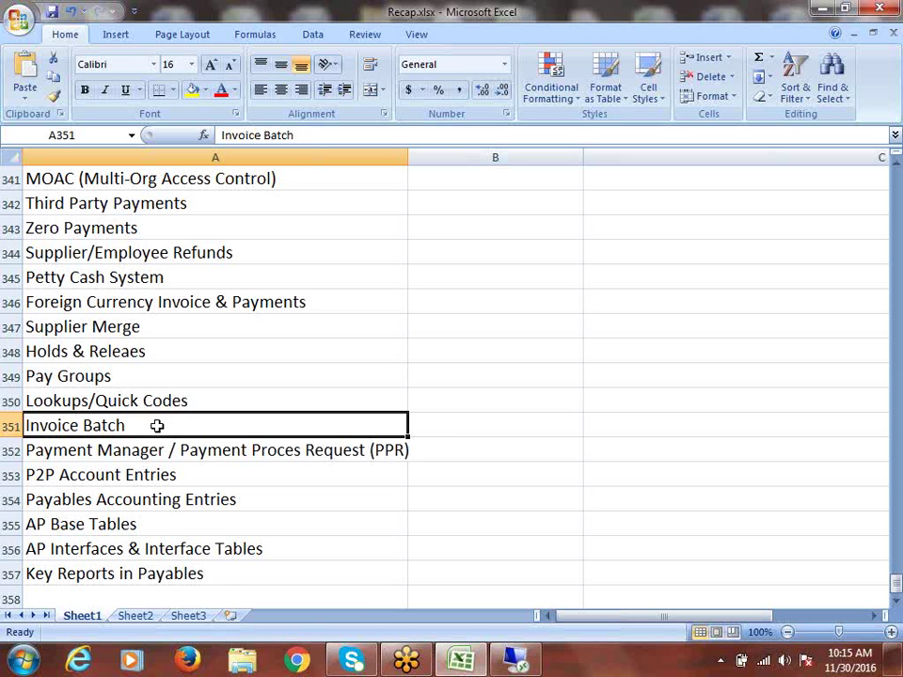
left_click(210, 451)
Step: Edit cell A352 and mark the 'Payment Proces Request (PPR)' text after the slash
scroll(446, 435, "down", 1)
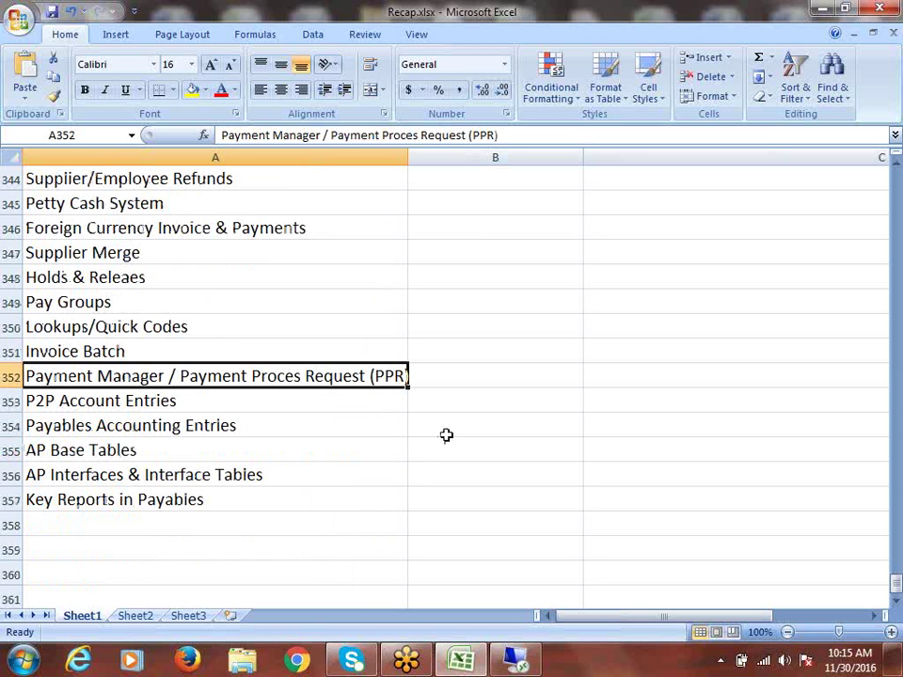
scroll(448, 435, "down", 1)
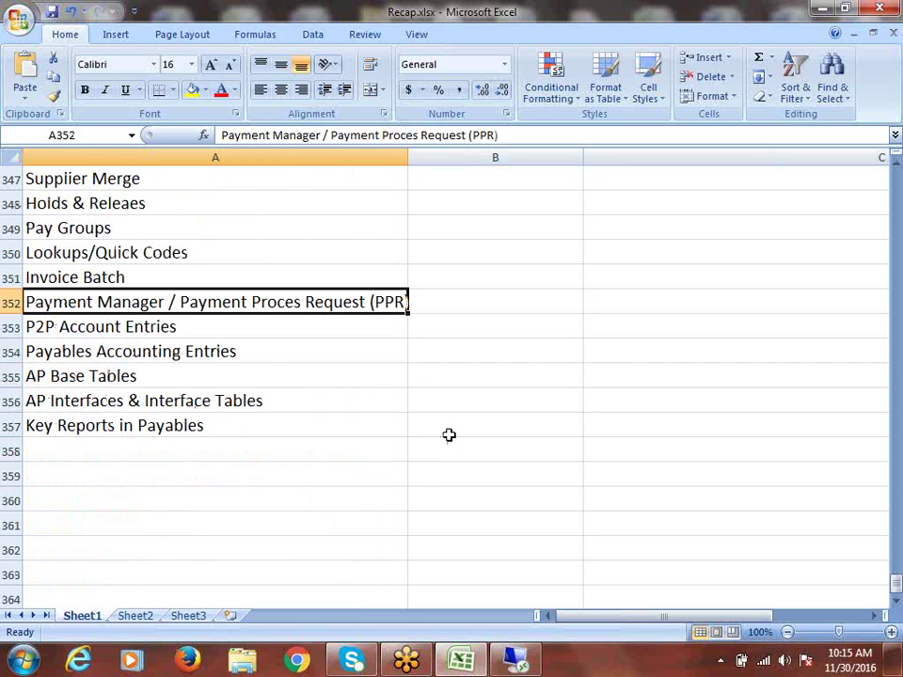
double_click(178, 303)
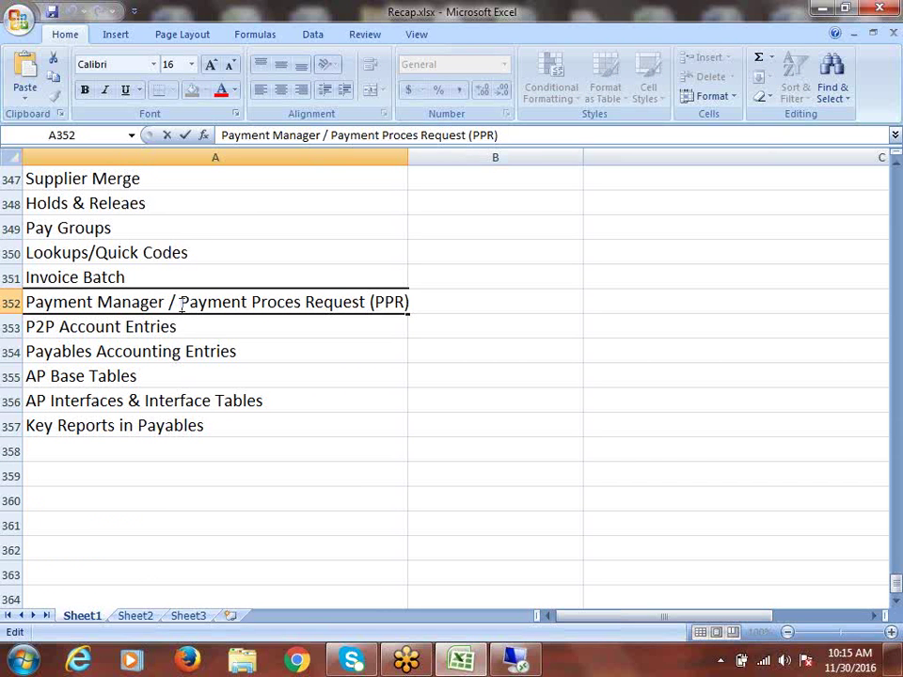
left_click_drag(180, 303, 404, 310)
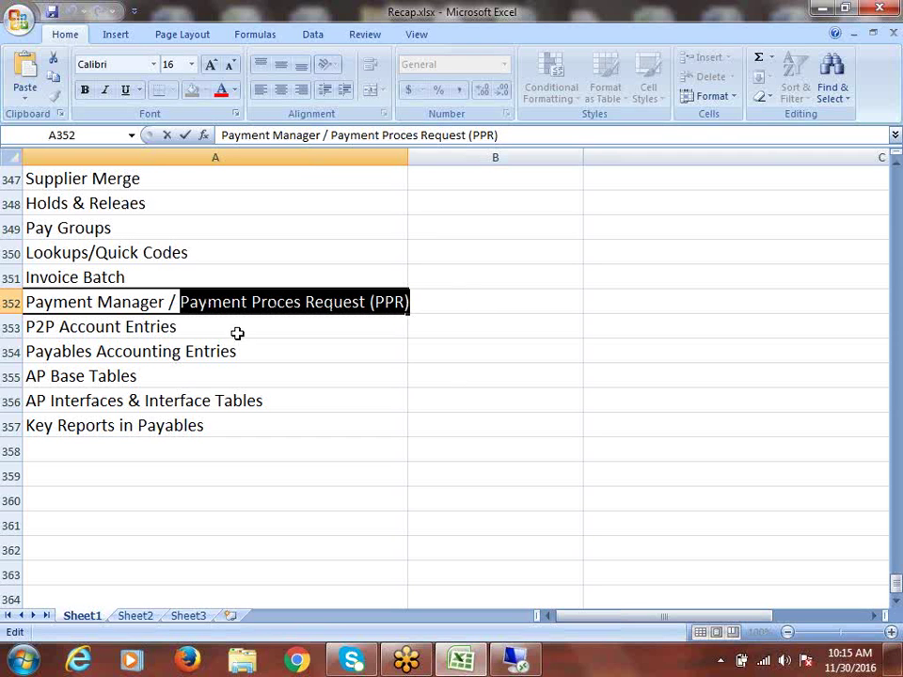
left_click_drag(179, 302, 408, 303)
left_click(180, 302)
left_click_drag(180, 302, 432, 315)
key("Right")
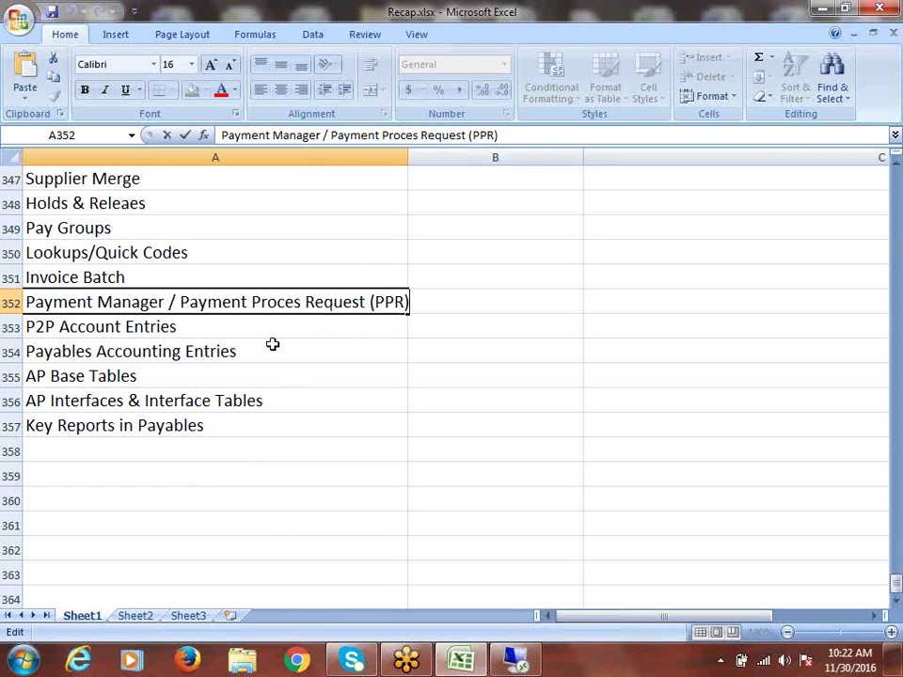
Step: Finish editing A352, keeping 'Payment Manager / Payment Proces Request (PPR)'
left_click(492, 316)
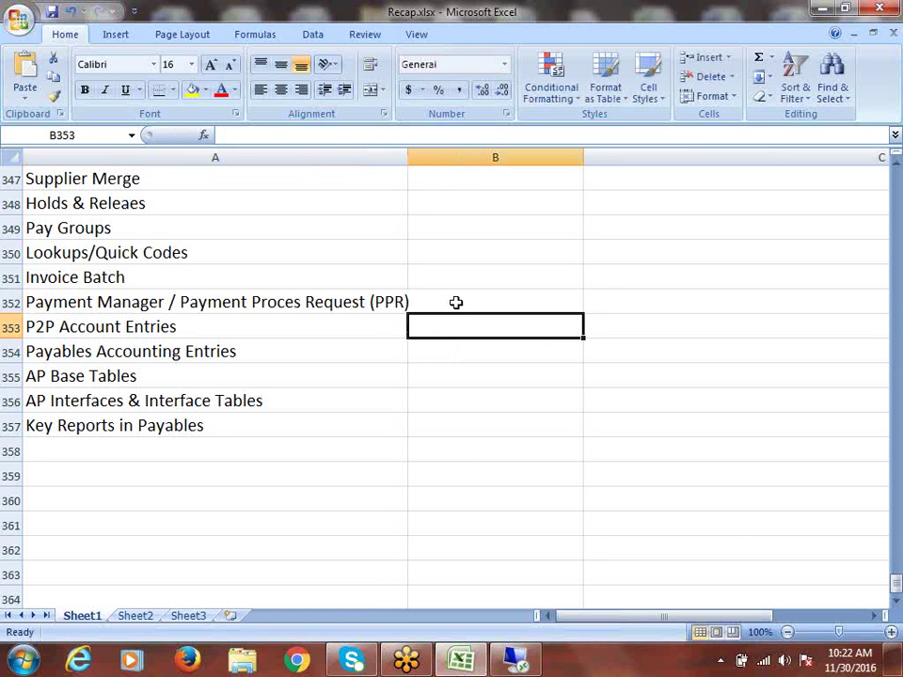
Step: Enter Select, Build, Format and Confirm in cells B352 to B355
left_click(459, 303)
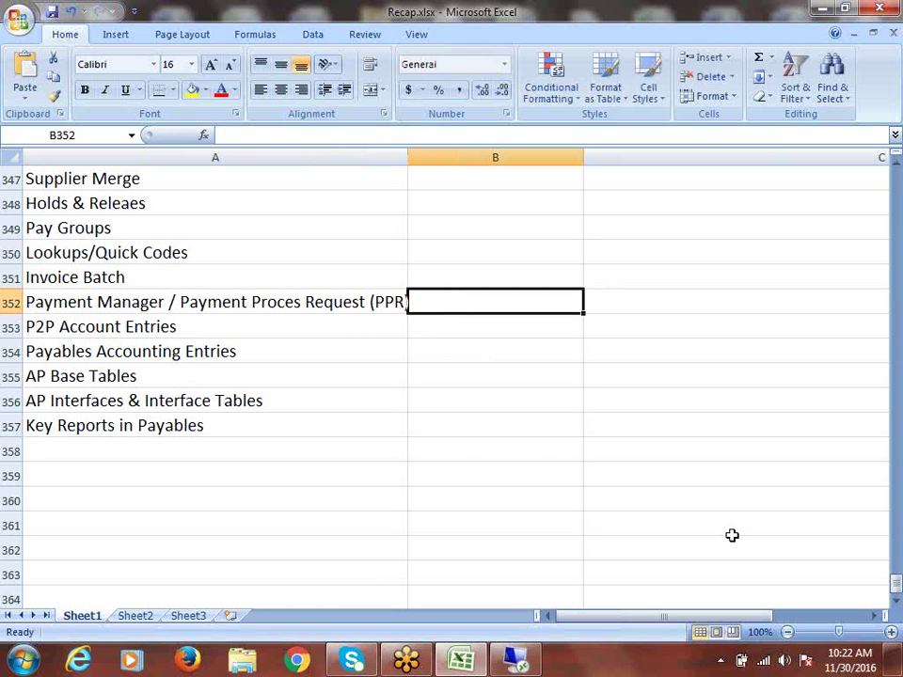
type("s")
key("BackSpace")
type("S")
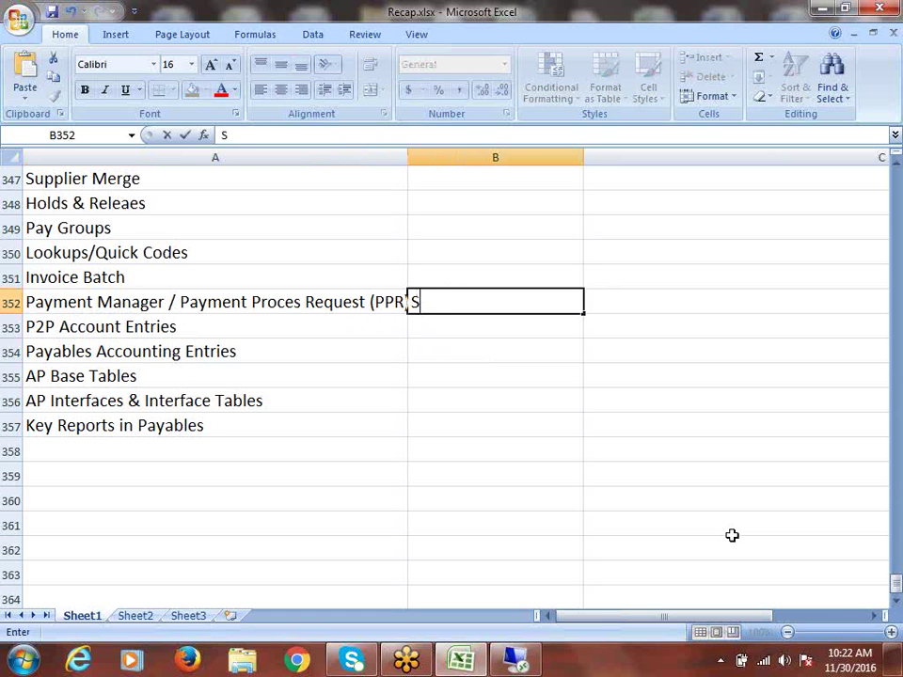
type("elect")
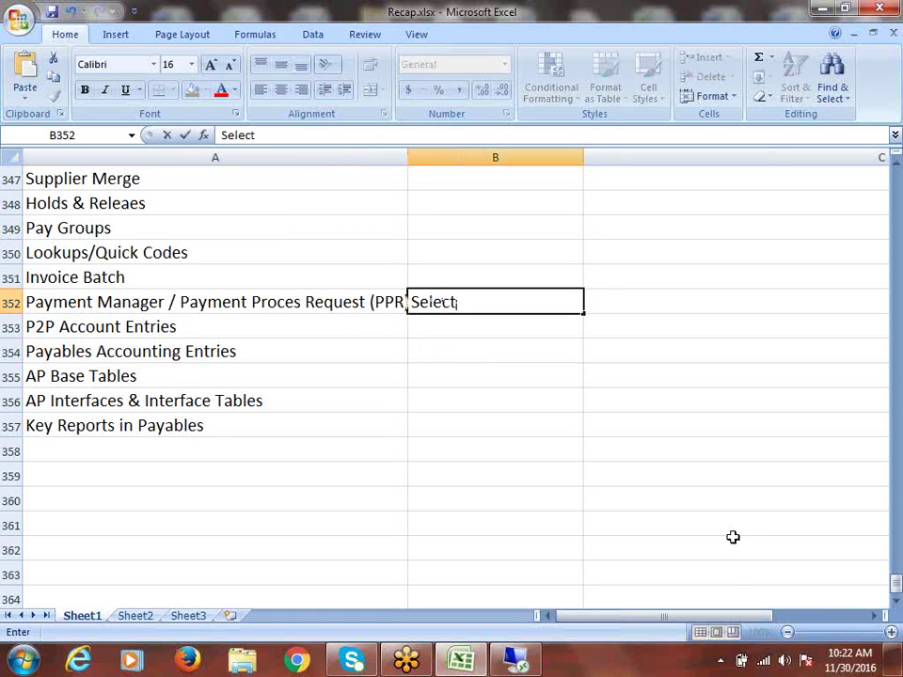
left_click(460, 329)
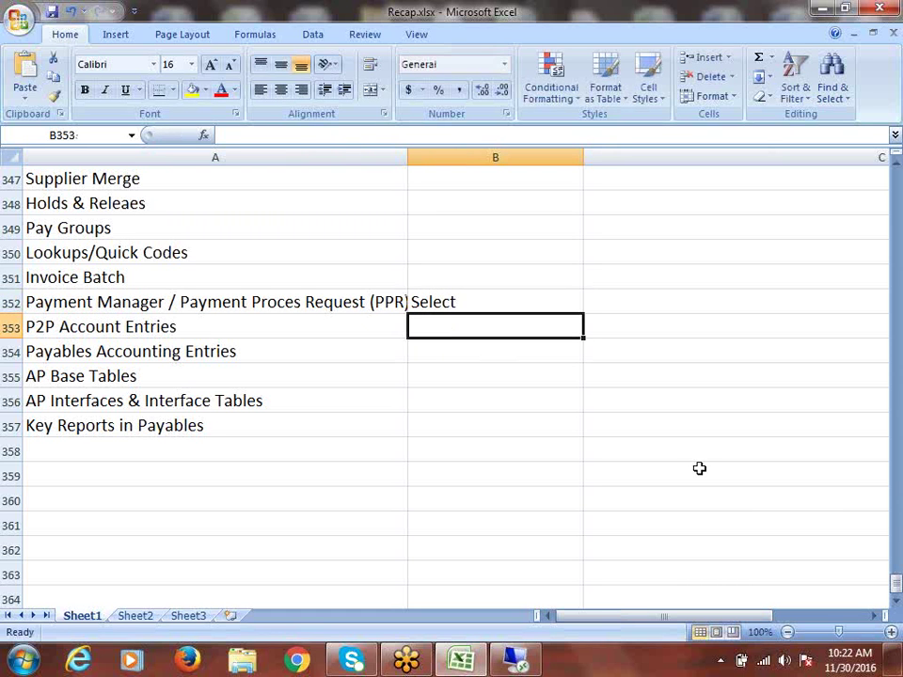
type("Build")
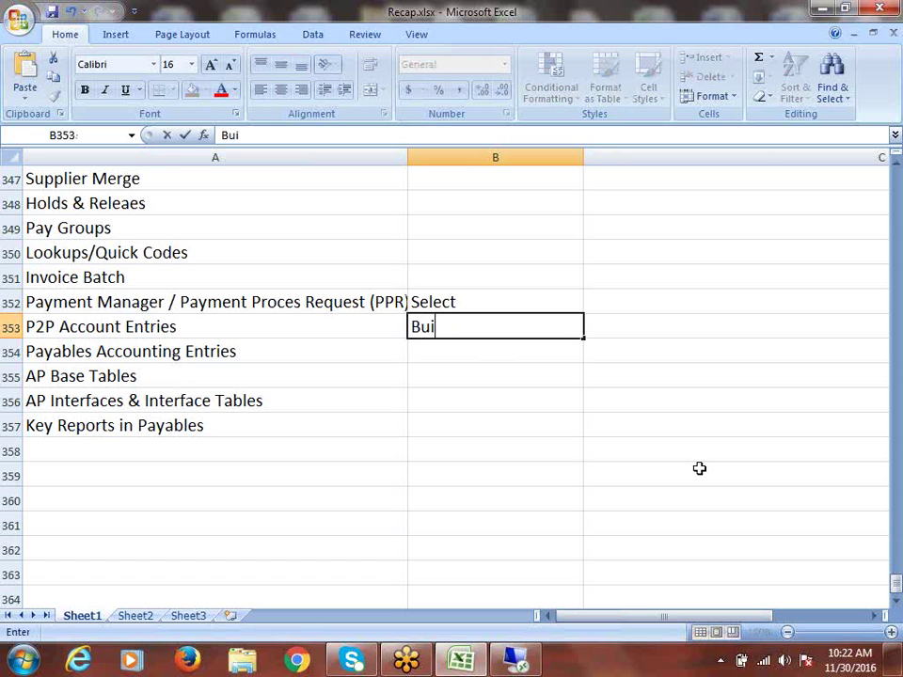
left_click(447, 353)
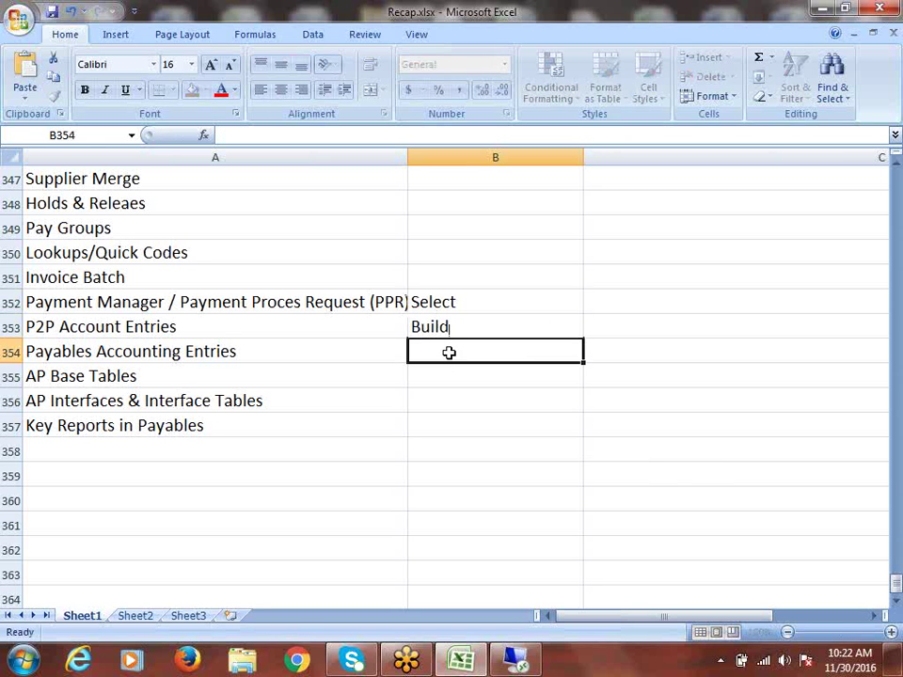
type("Format")
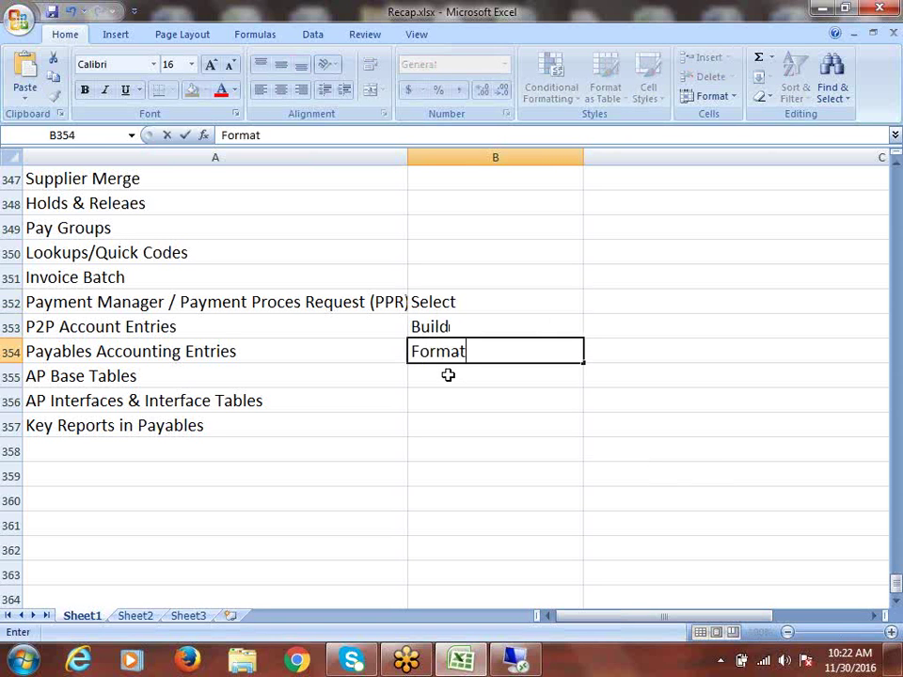
left_click(449, 375)
type("Confirm")
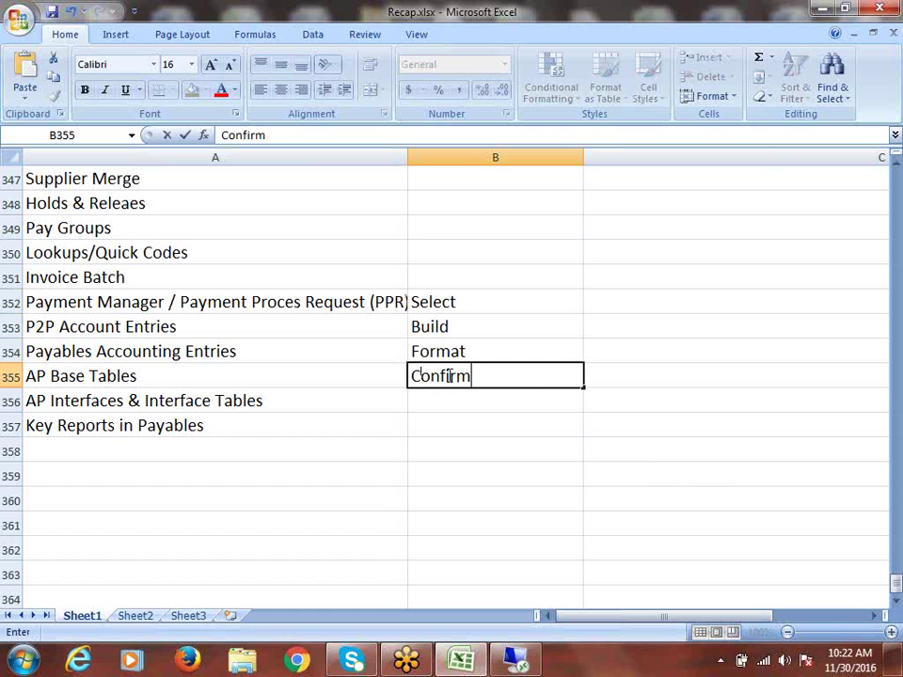
left_click(472, 301)
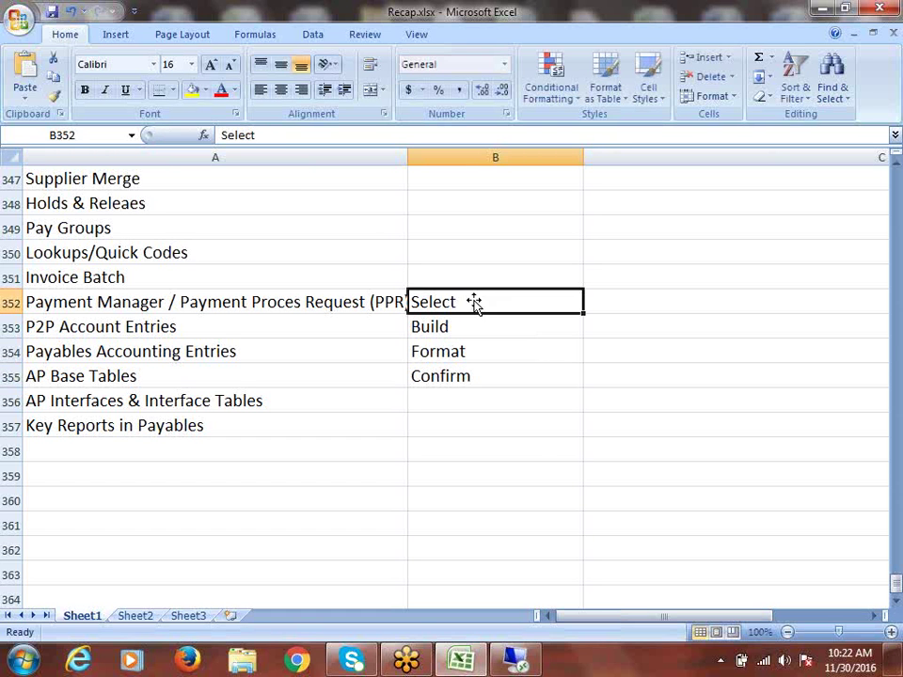
left_click(470, 328)
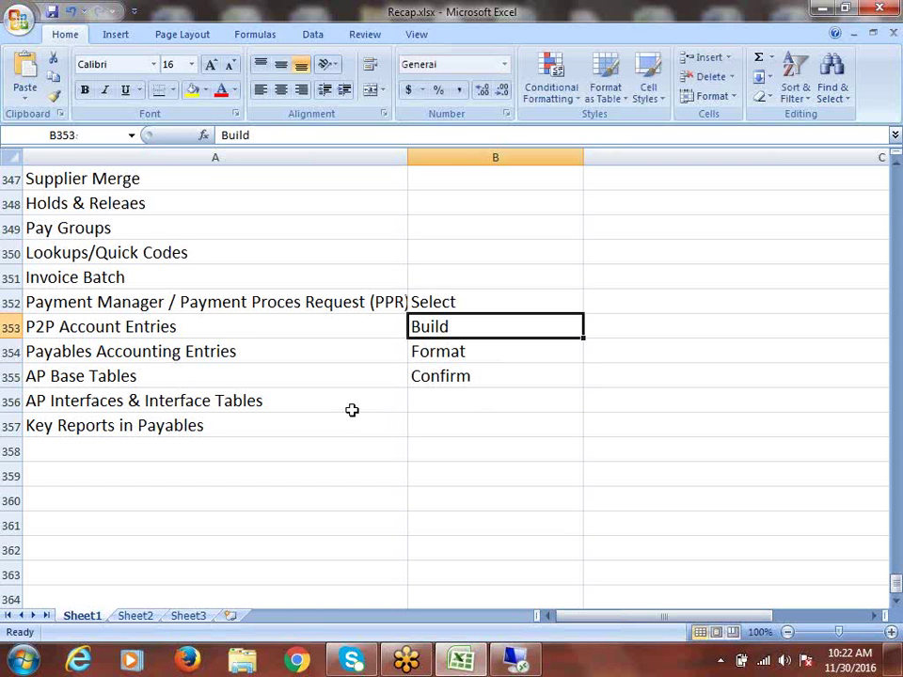
left_click(441, 306)
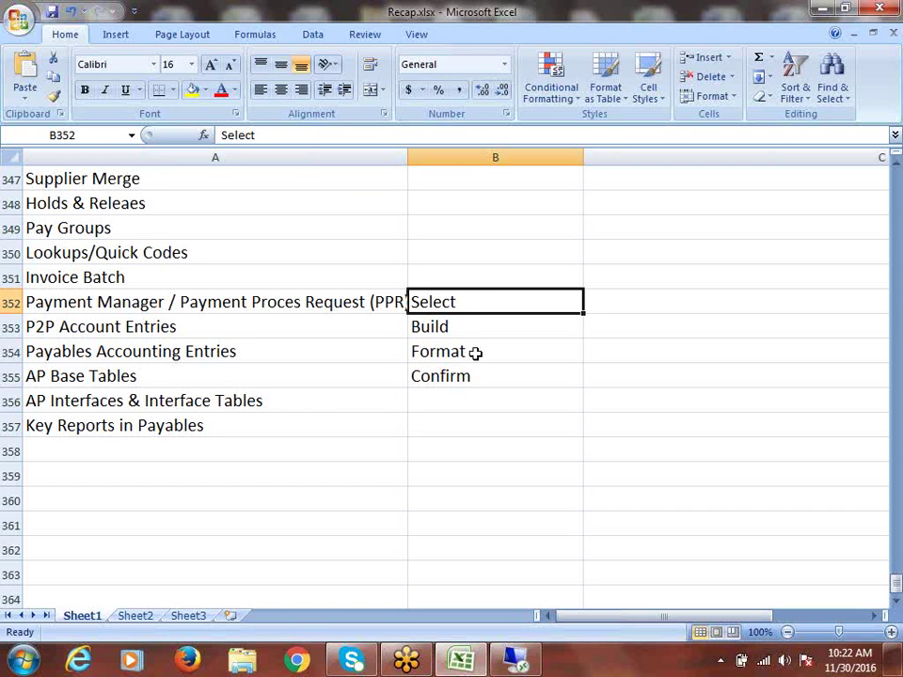
left_click(446, 327)
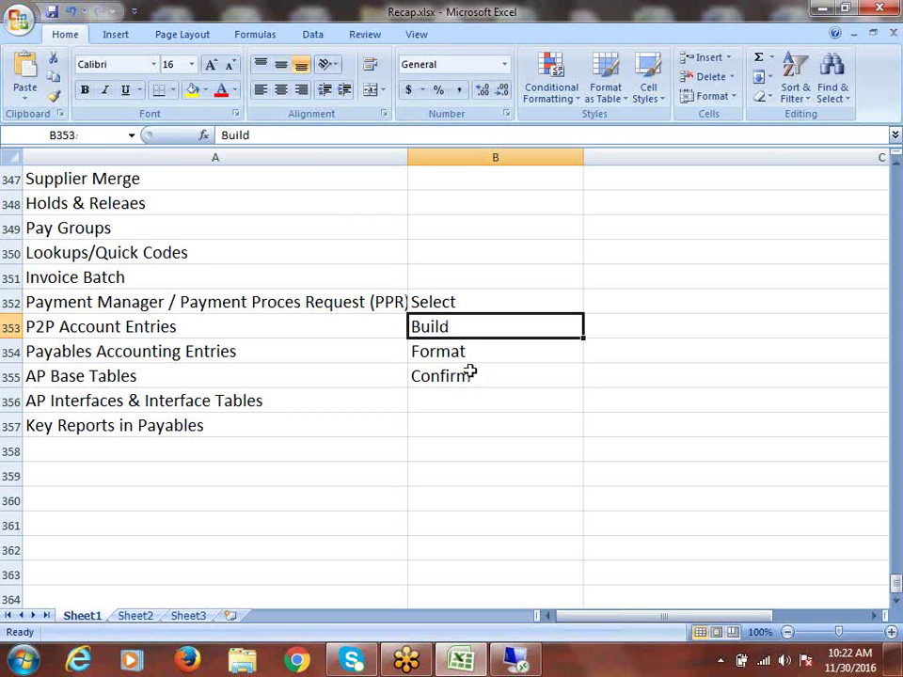
left_click(467, 352)
left_click(469, 375)
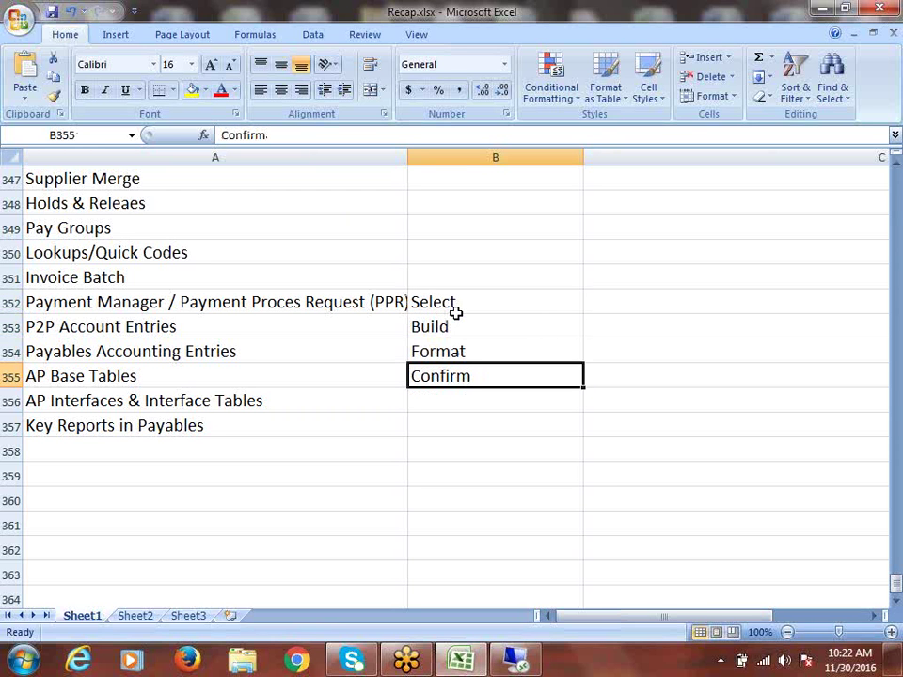
left_click_drag(453, 304, 467, 367)
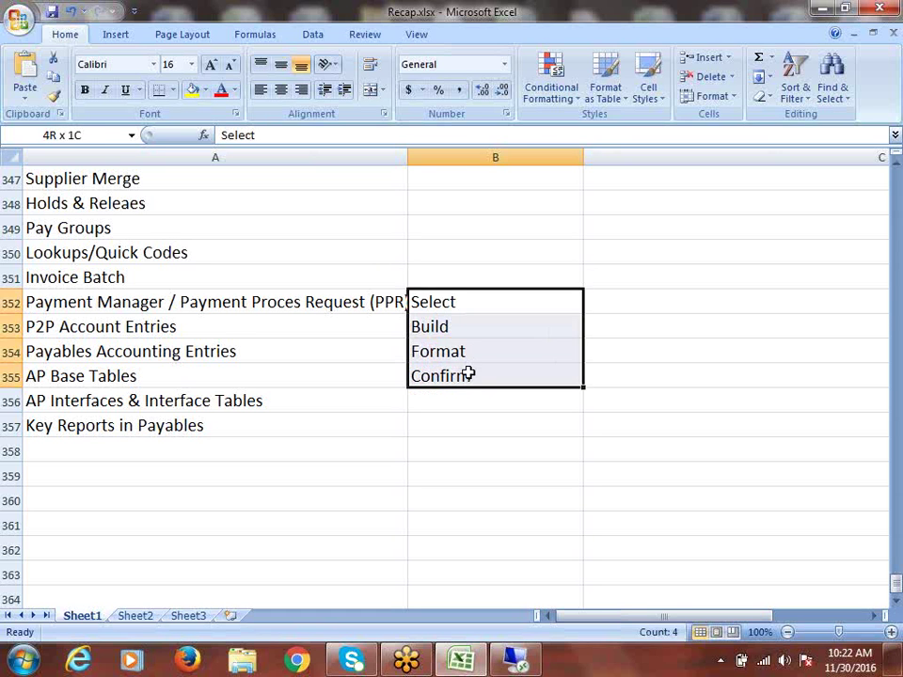
left_click(467, 371)
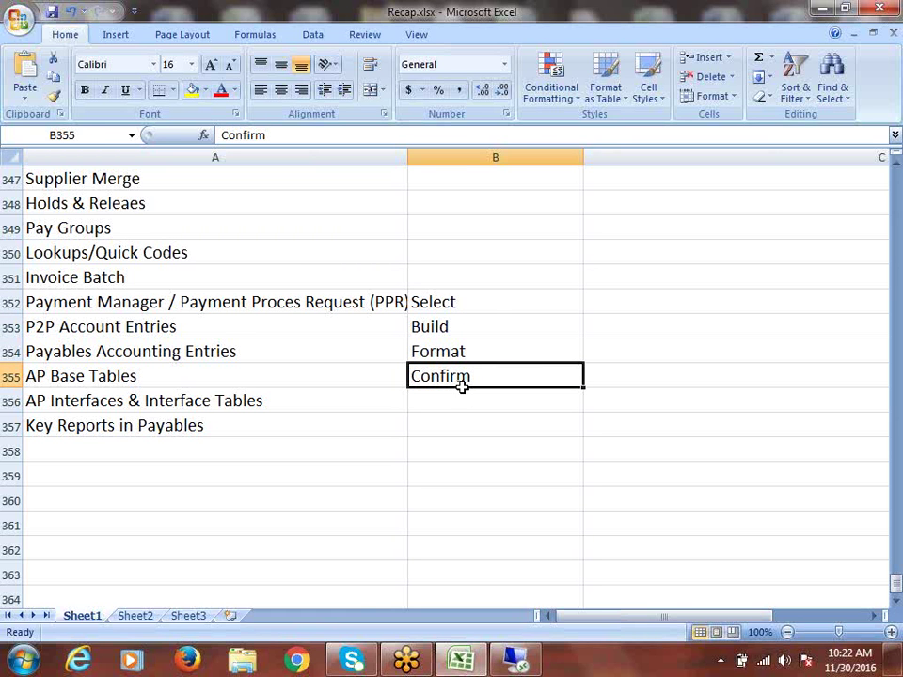
left_click_drag(476, 311, 483, 366)
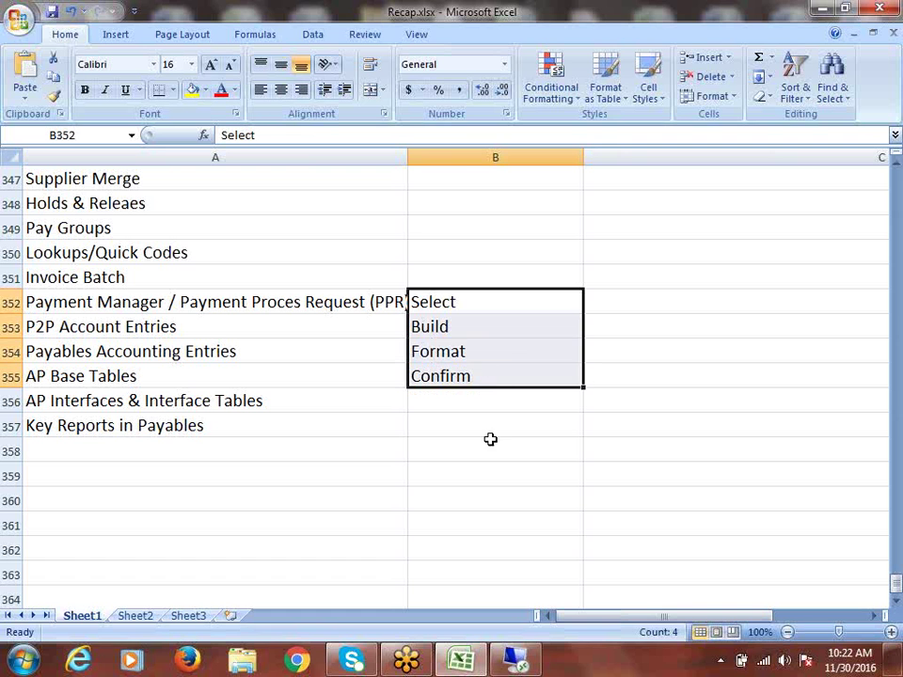
left_click(462, 375)
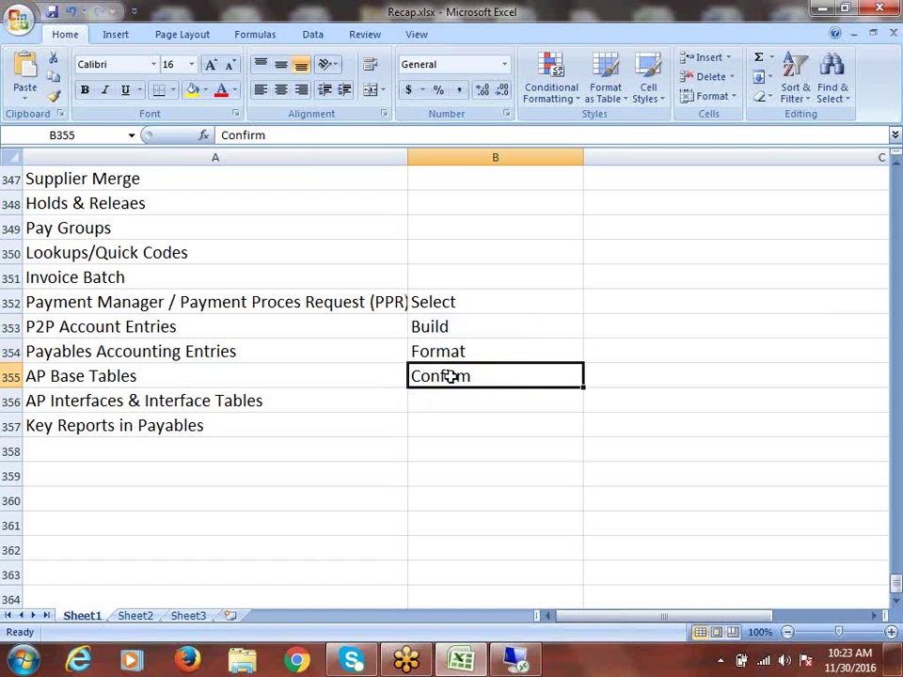
left_click_drag(468, 298, 481, 376)
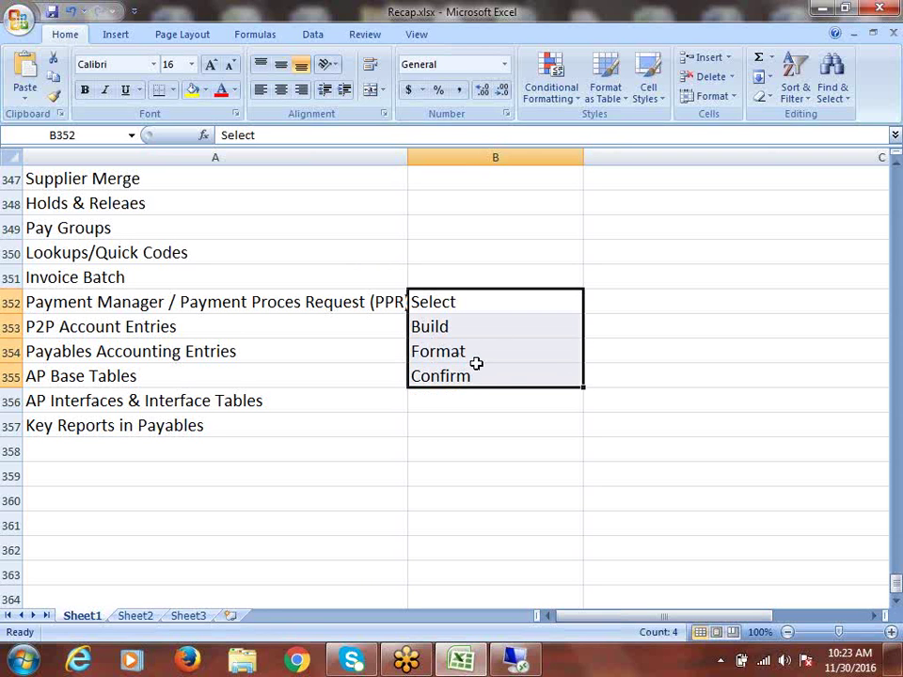
left_click(468, 307)
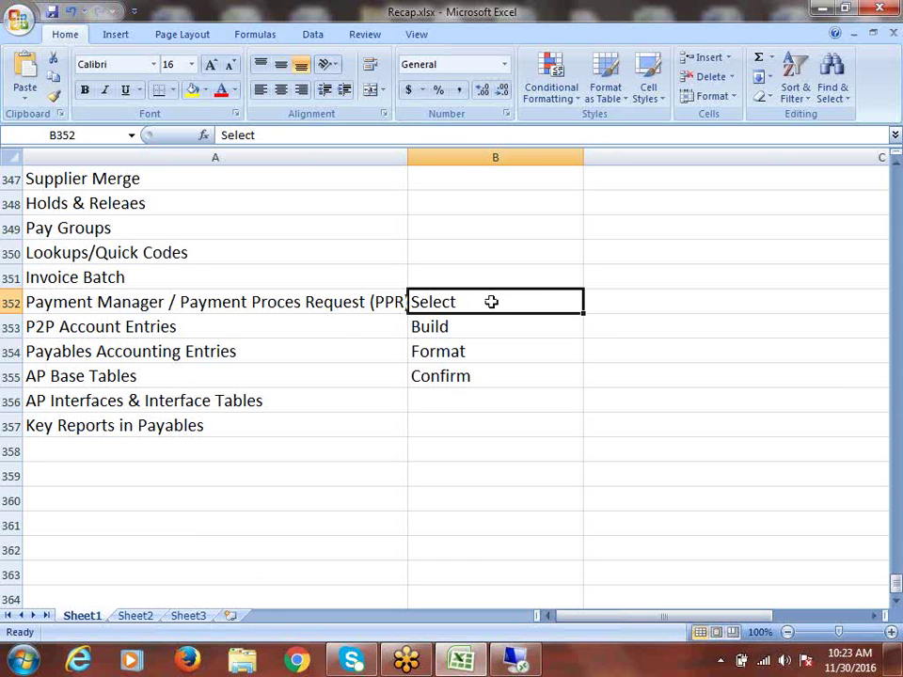
left_click_drag(494, 302, 510, 375)
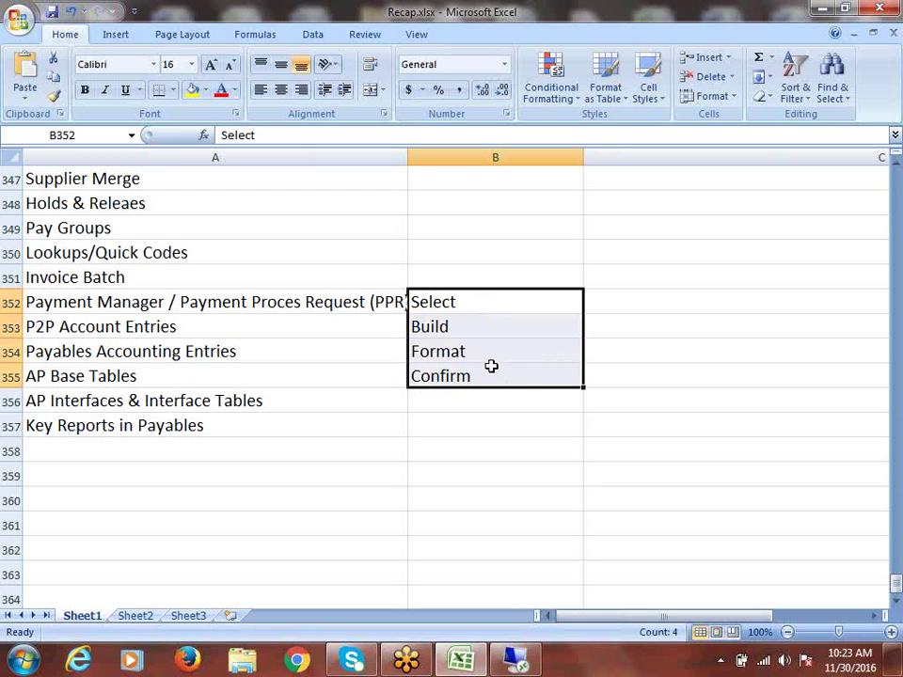
left_click_drag(474, 294, 495, 375)
Step: Delete the B352:B355 entries and select the topic list from A352 up to A341
key("Delete")
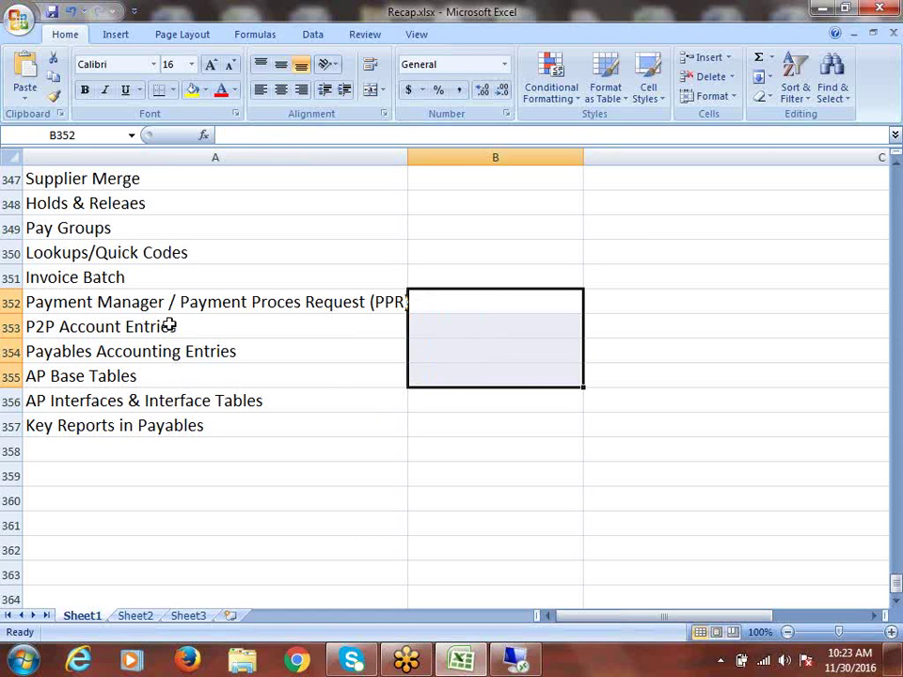
left_click(169, 326)
left_click(175, 303)
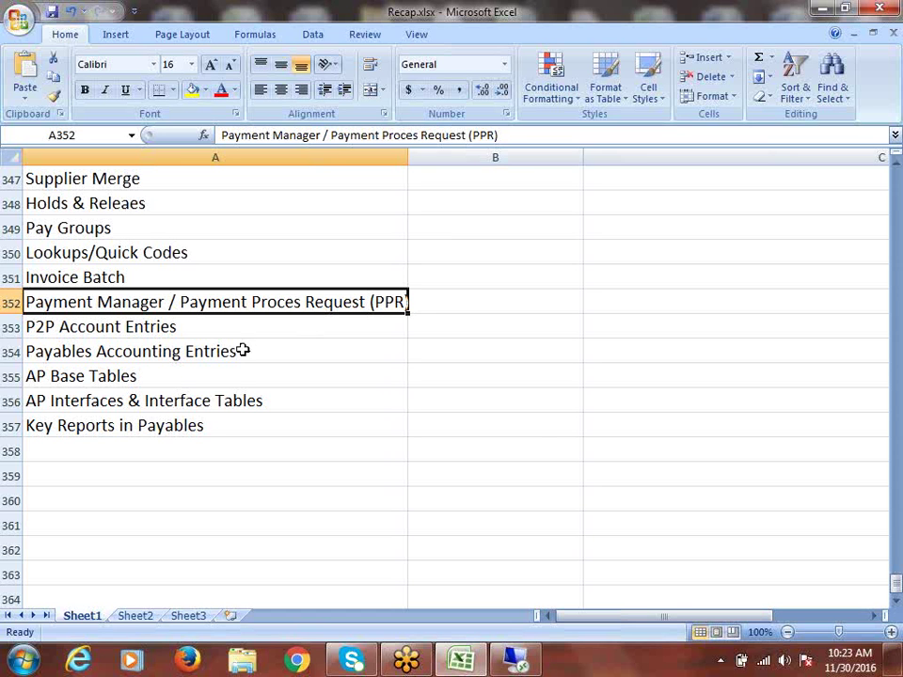
key("Down")
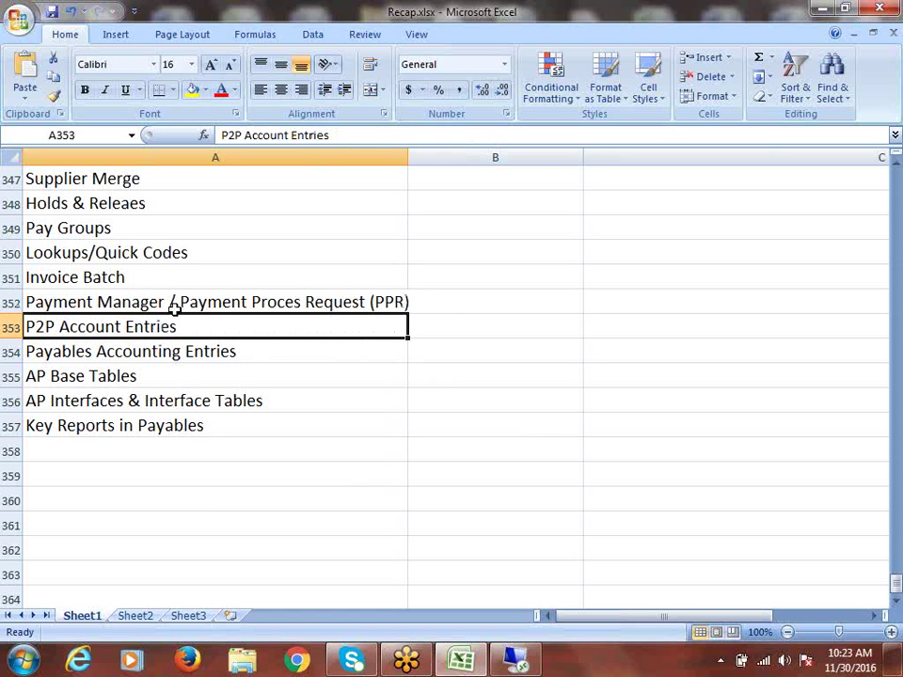
left_click_drag(173, 309, 177, 231)
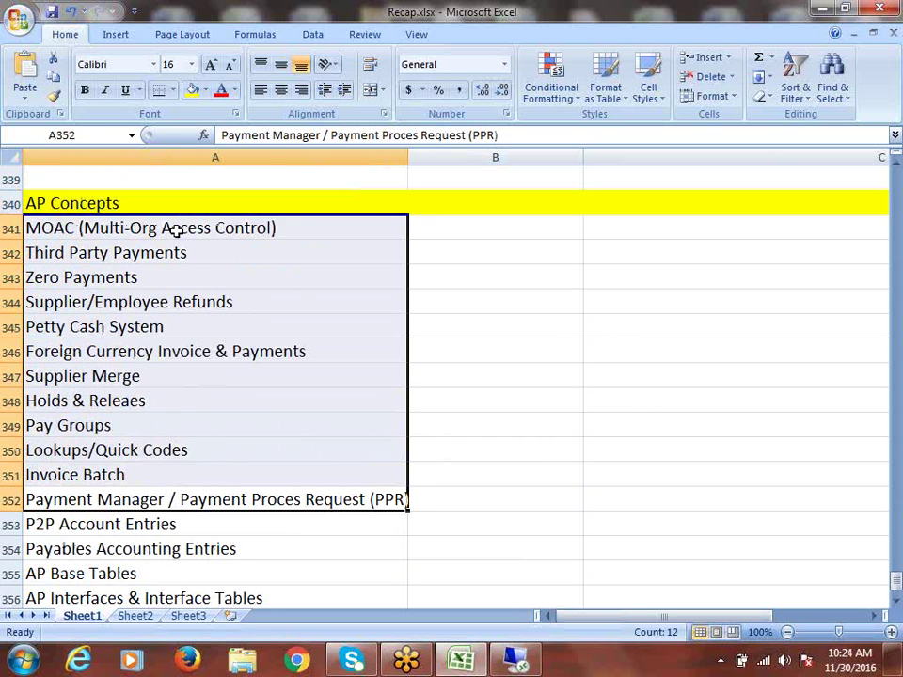
scroll(297, 362, "down", 4)
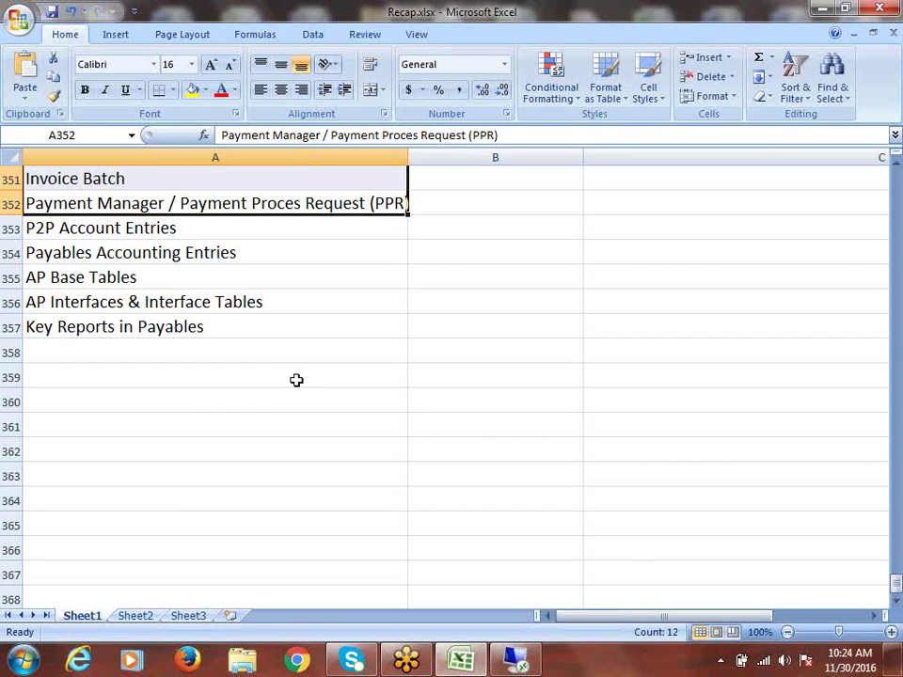
left_click(108, 227)
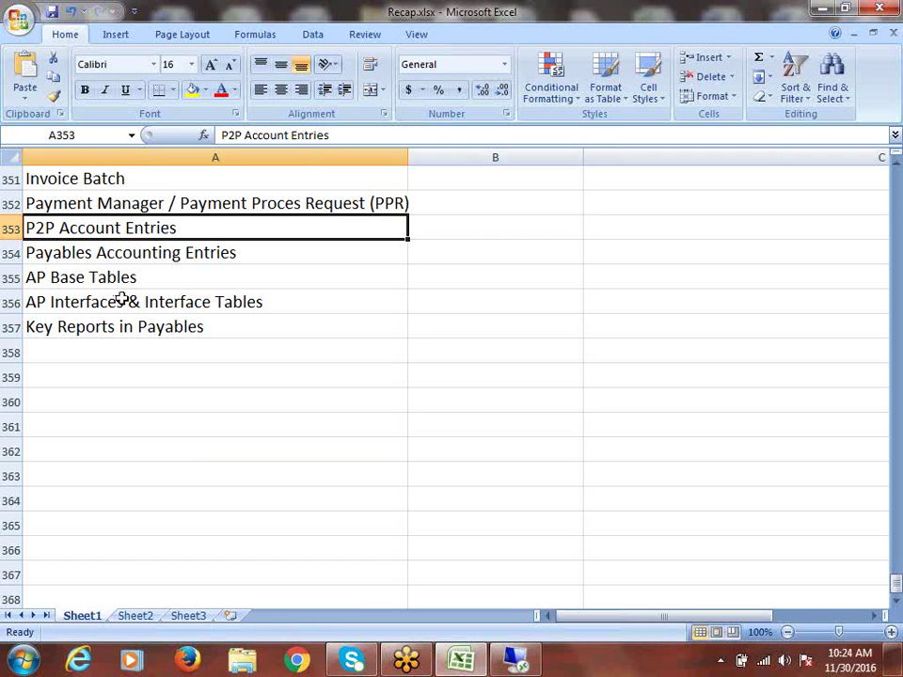
left_click(142, 244)
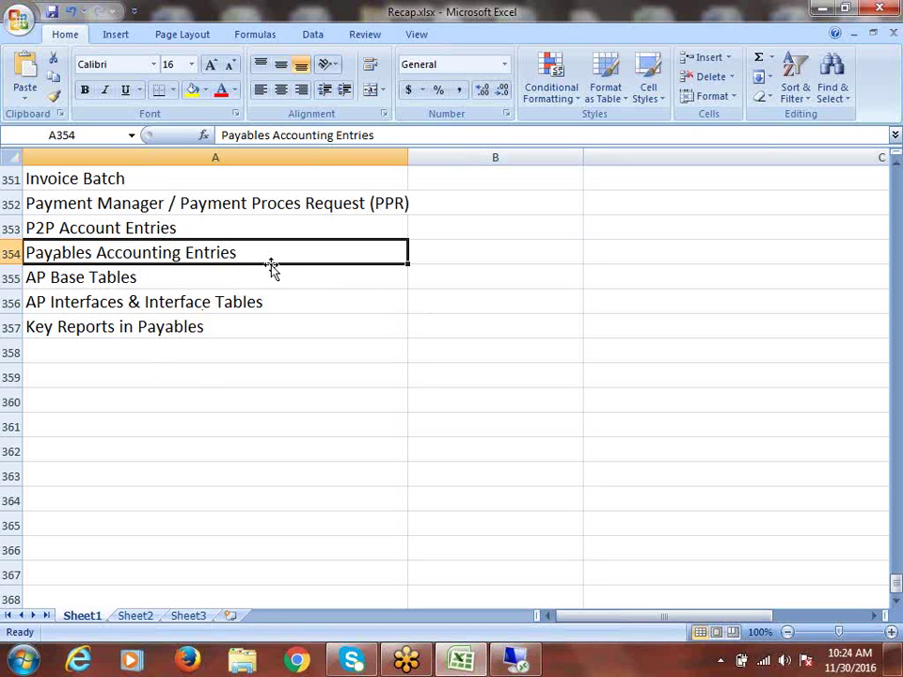
left_click(151, 278)
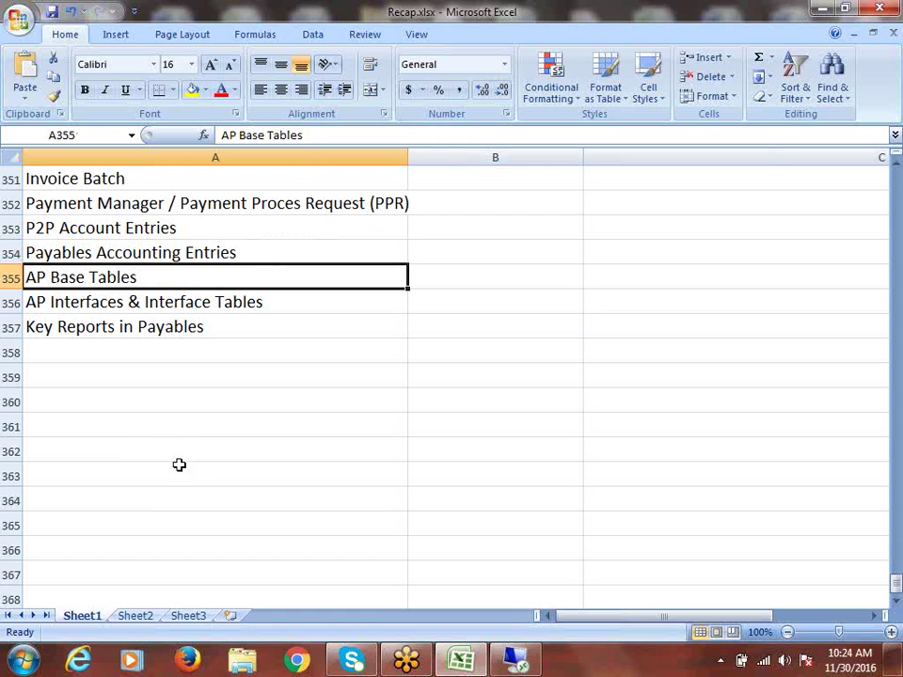
left_click(141, 229)
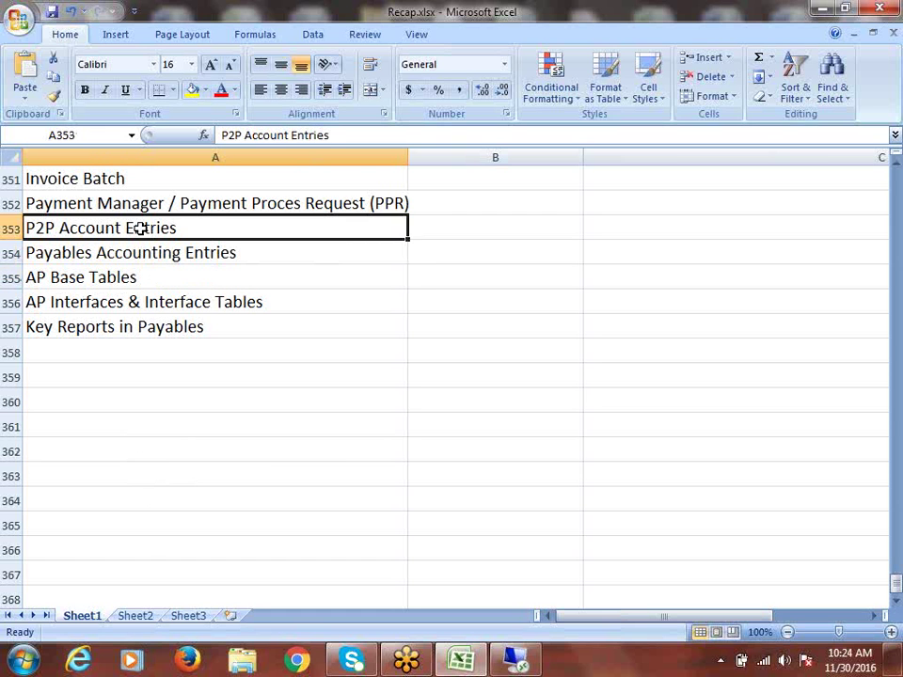
left_click(156, 254)
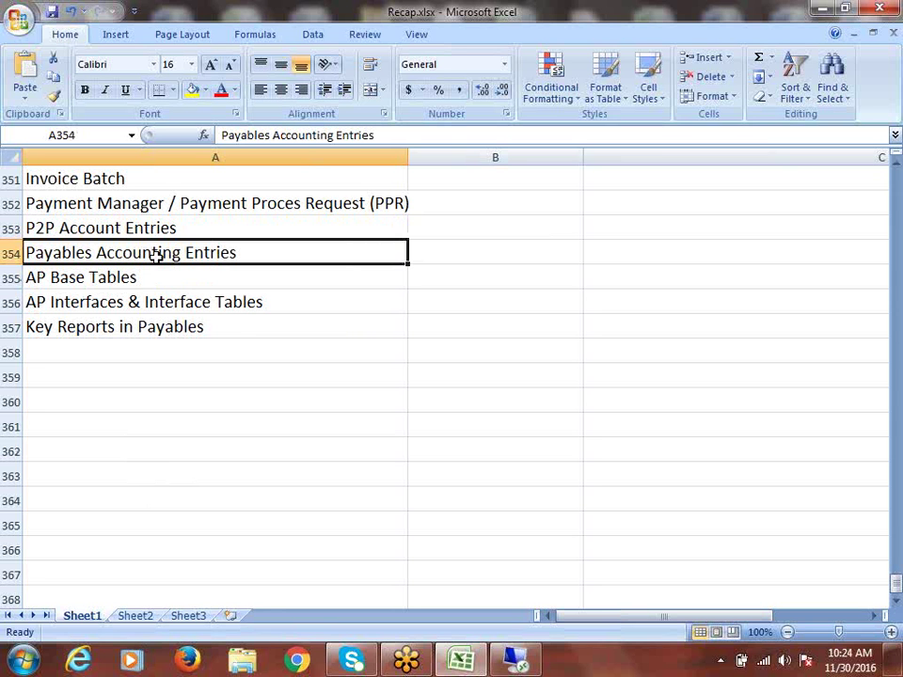
left_click(113, 278)
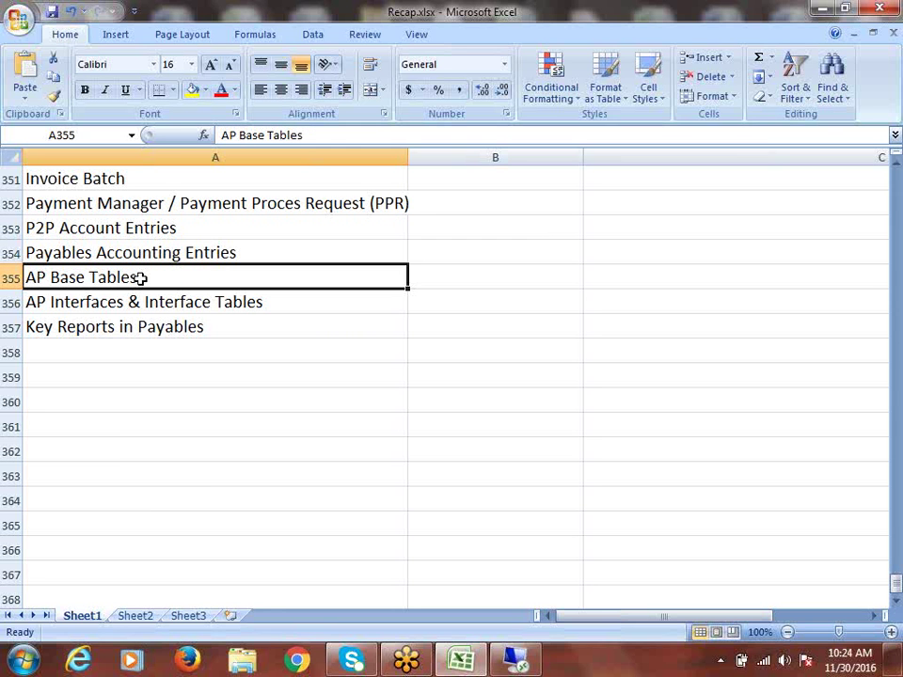
double_click(52, 279)
left_click_drag(52, 278, 139, 277)
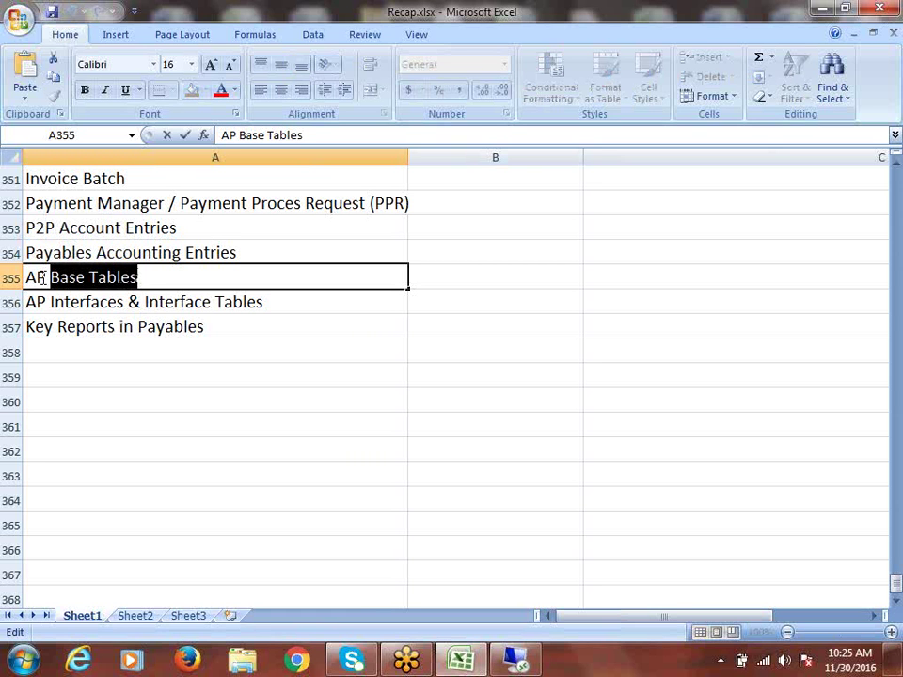
left_click_drag(29, 279, 150, 269)
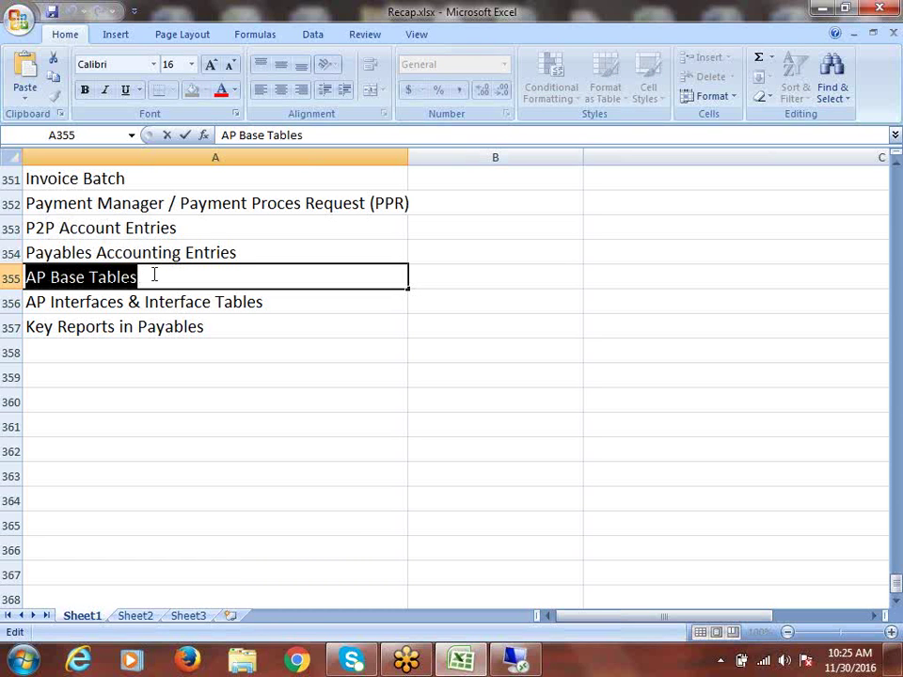
left_click(154, 277)
left_click_drag(154, 277, 25, 278)
left_click(260, 305)
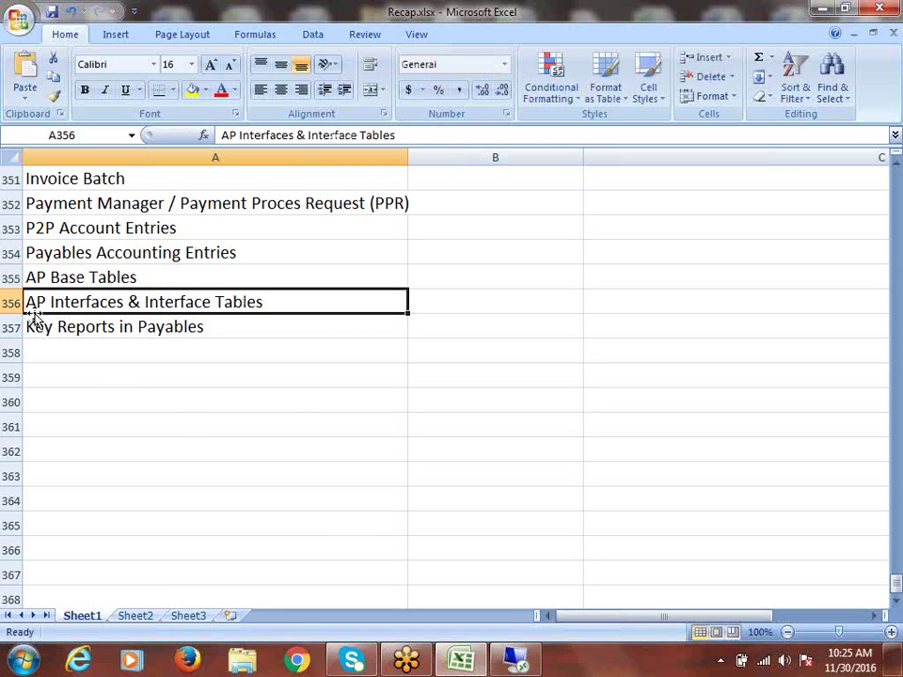
double_click(128, 303)
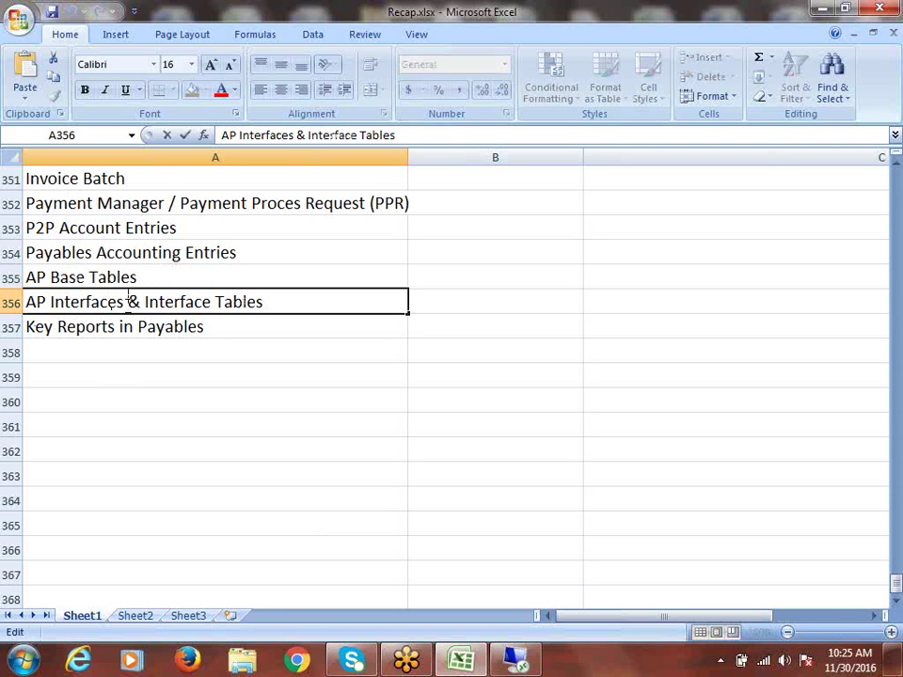
left_click_drag(124, 302, 30, 313)
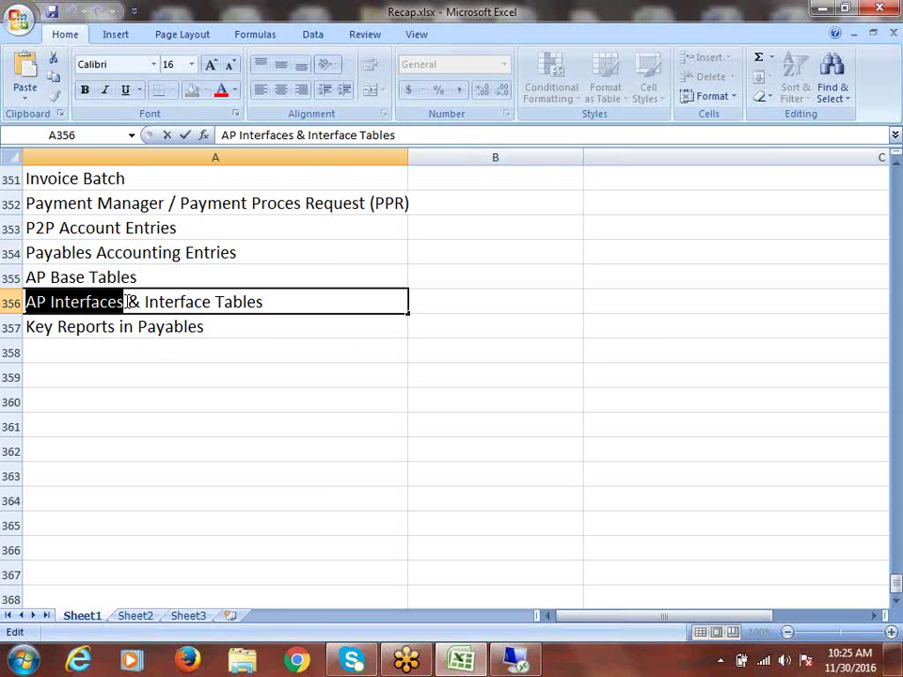
left_click(53, 302)
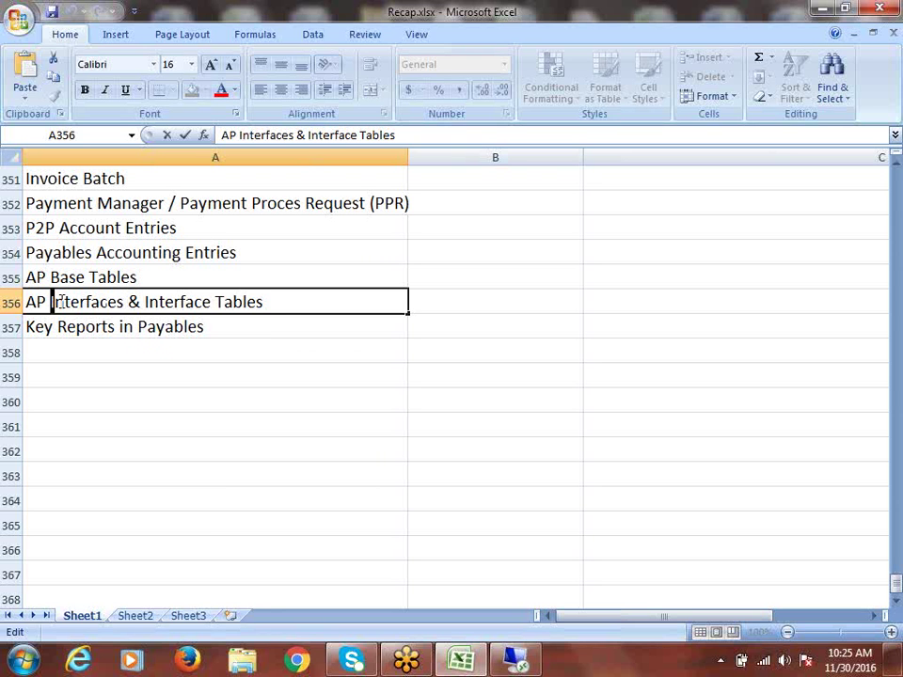
left_click_drag(55, 302, 123, 310)
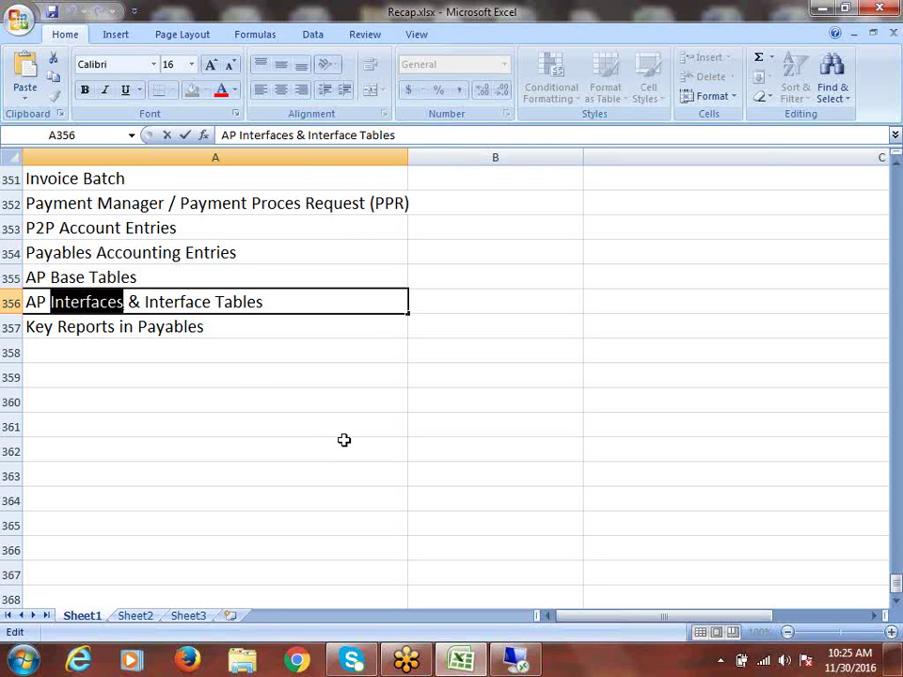
left_click(273, 301)
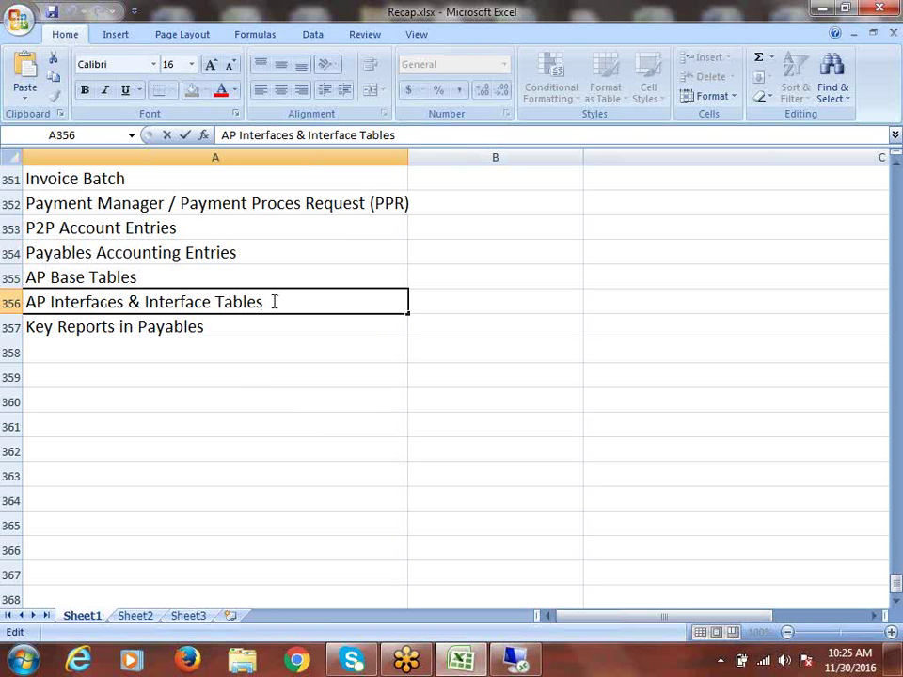
left_click_drag(273, 301, 144, 310)
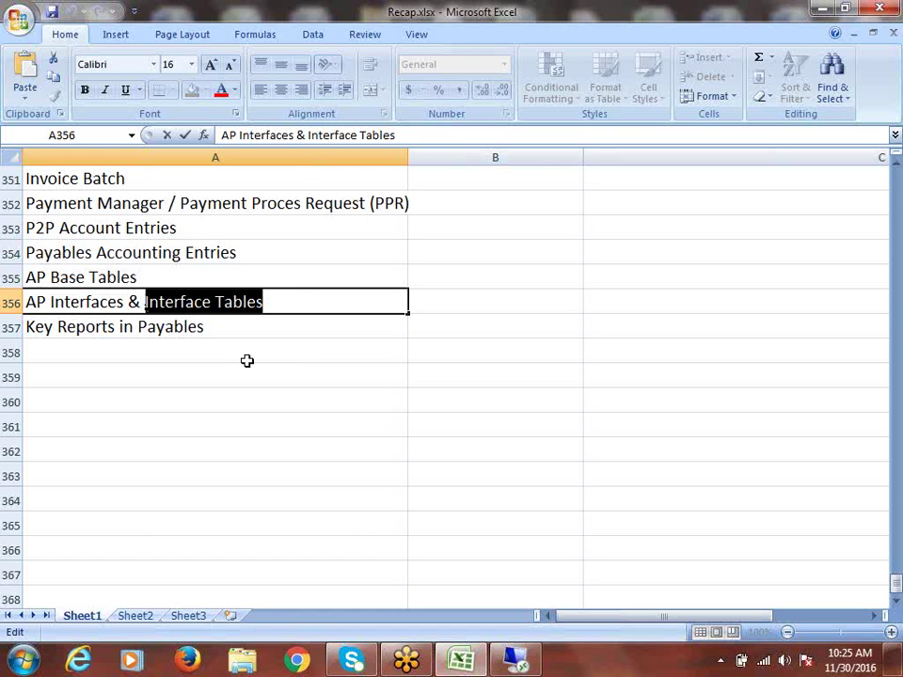
left_click(231, 327)
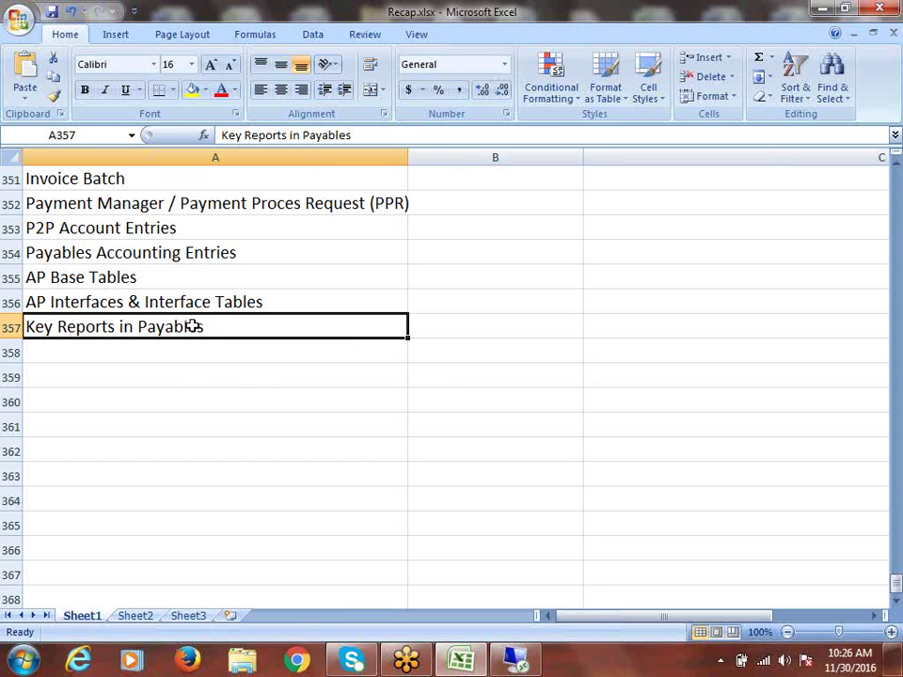
Step: Scroll up to the AP Concepts header and select MOAC (Multi-Org Access Control) in A341
scroll(192, 326, "up", 3)
scroll(192, 326, "up", 1)
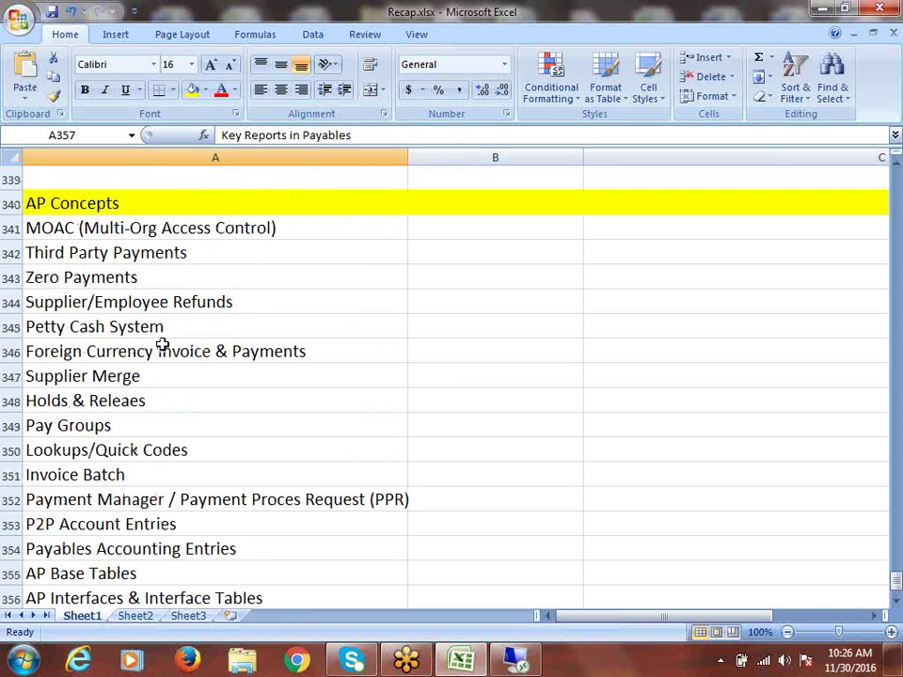
left_click(127, 227)
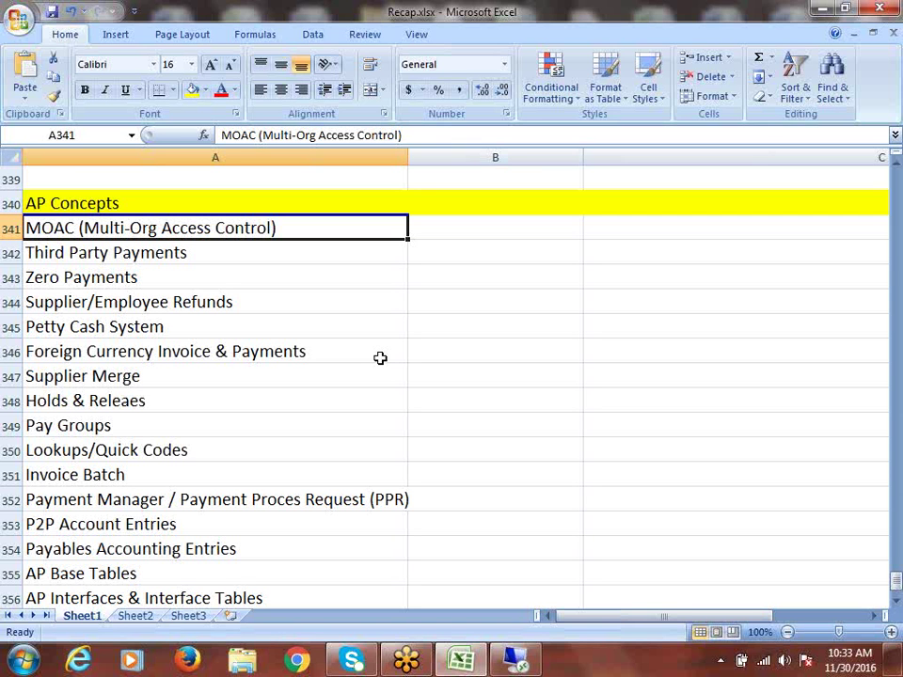
Step: Copy the MOAC (Multi-Org Access Control) entry into cell A359
left_click(212, 258)
key("ctrl+c")
scroll(325, 375, "down", 5)
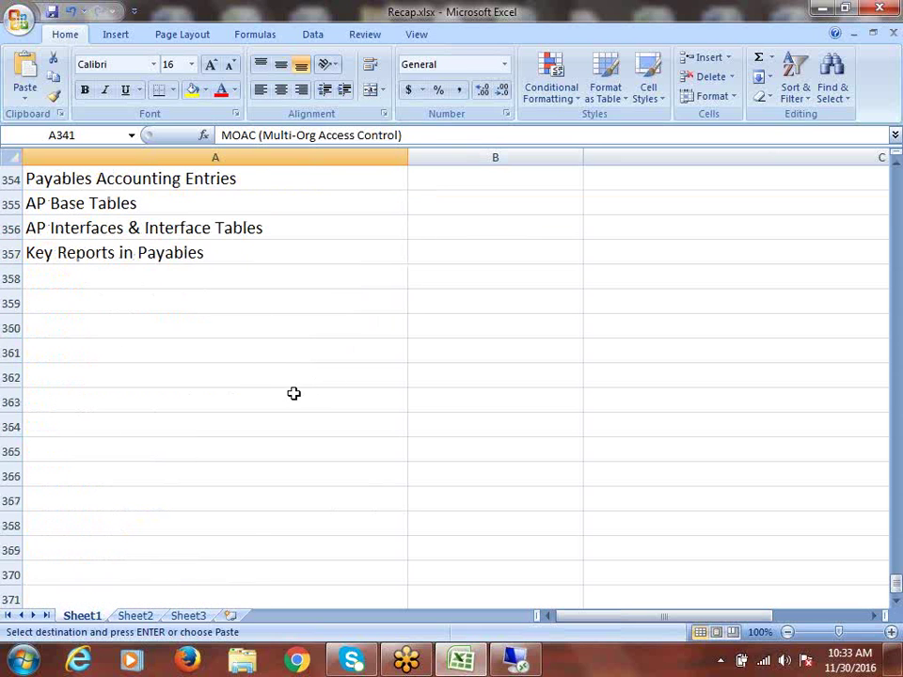
left_click(74, 306)
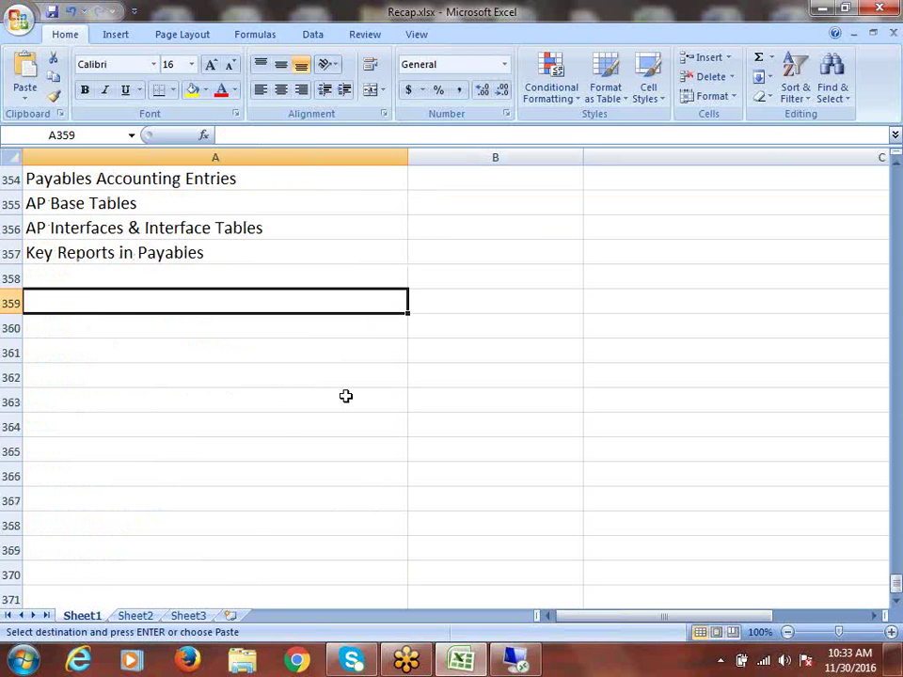
key("ctrl+v")
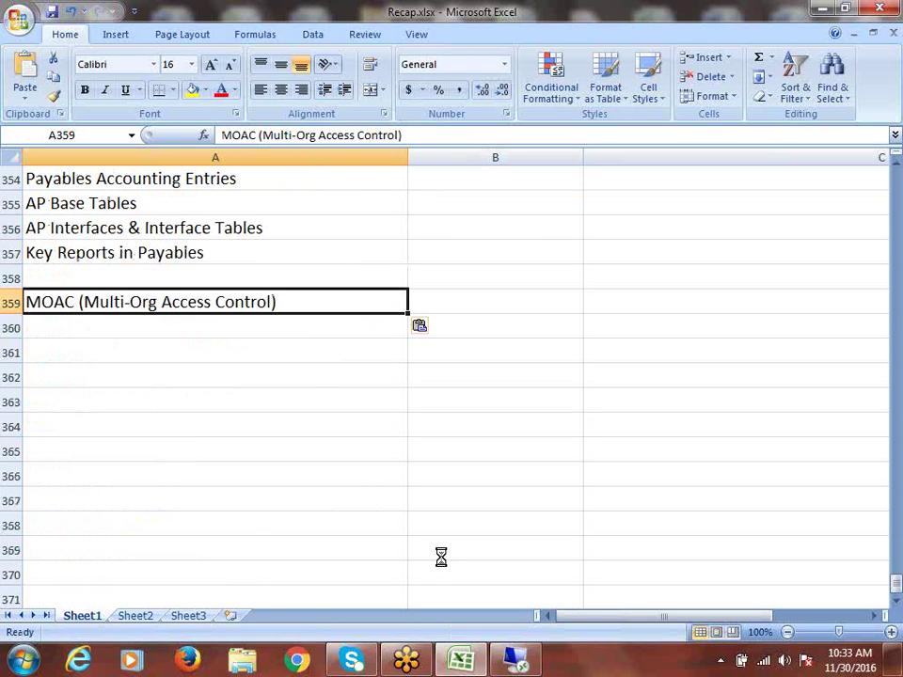
key("Escape")
Step: Fill the whole of row 359 yellow as the MOAC header
scroll(478, 373, "down", 1)
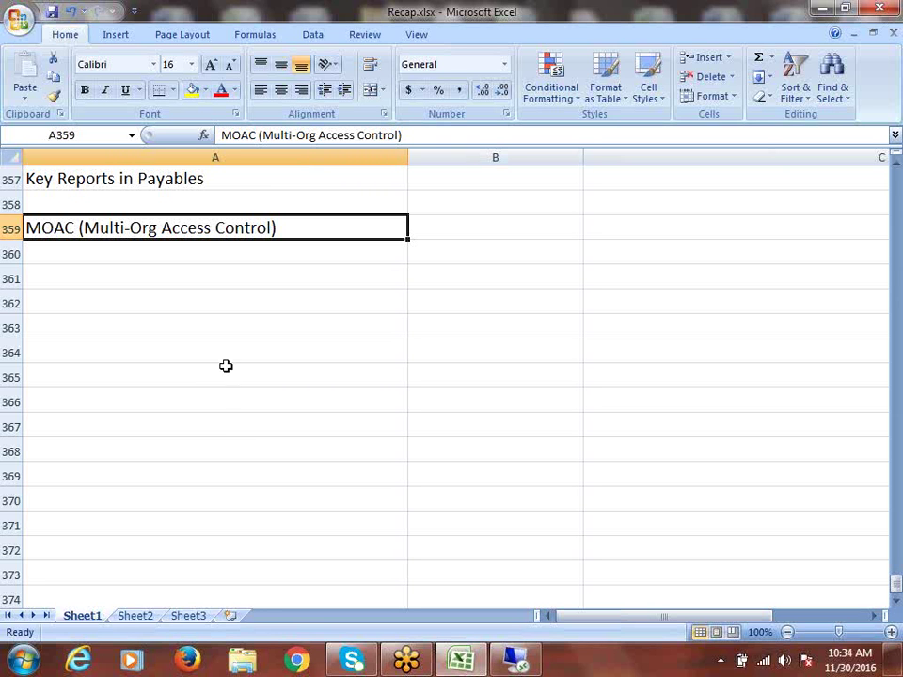
left_click(28, 241)
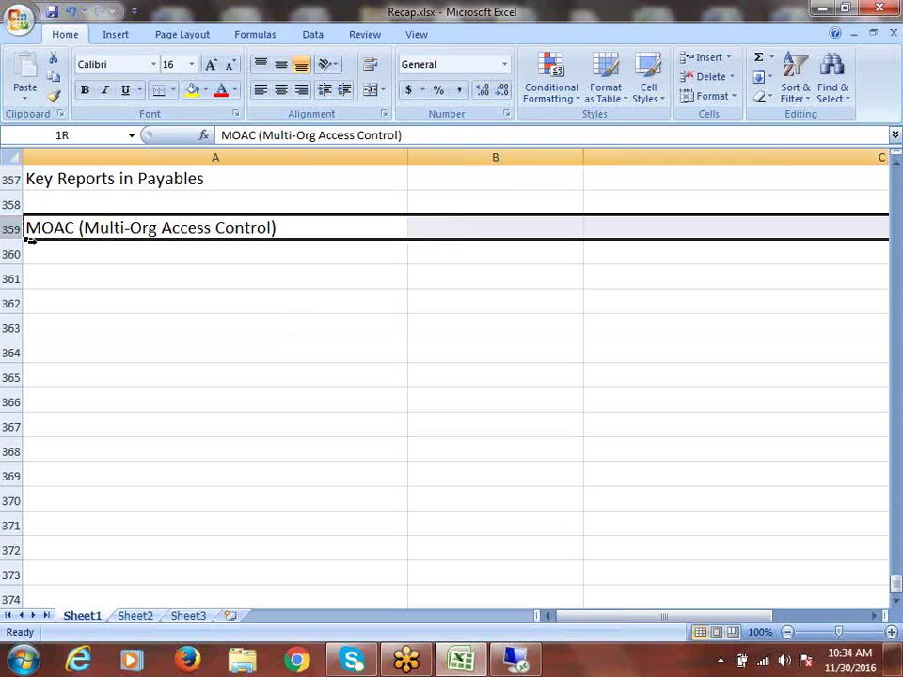
left_click(192, 90)
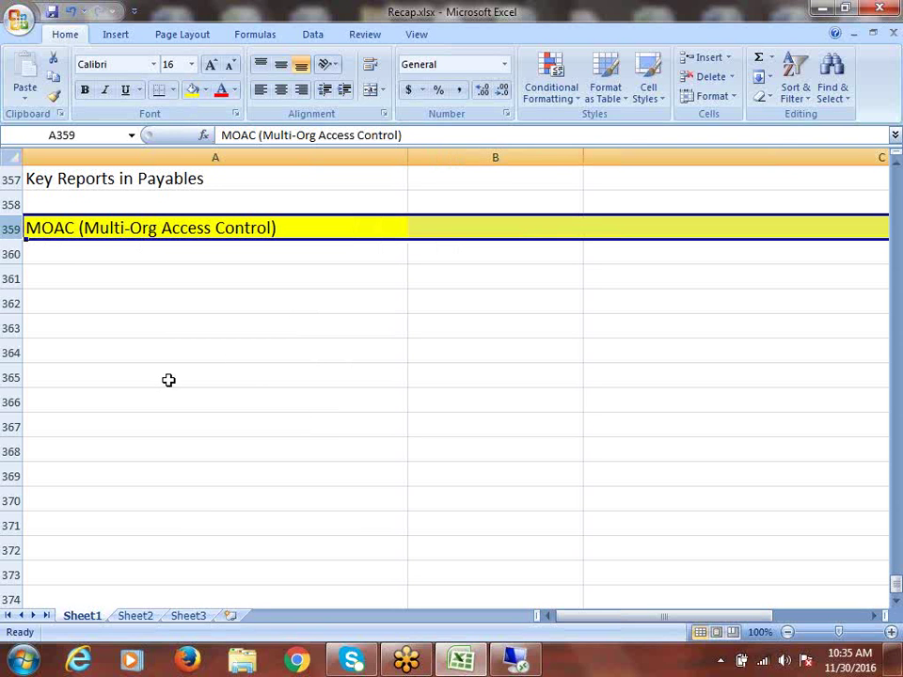
left_click(85, 255)
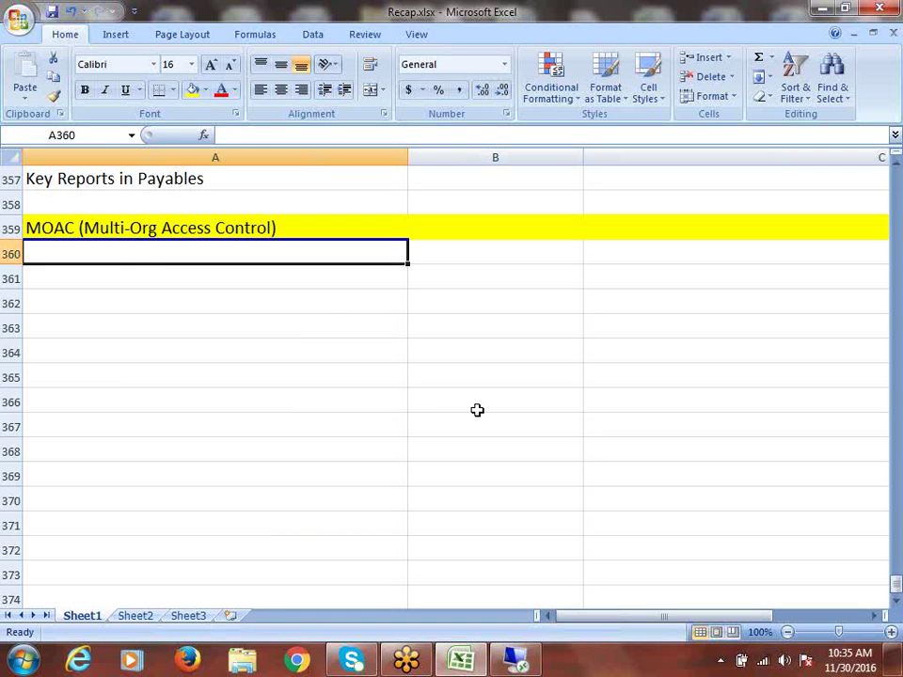
Step: Enter 'Create Security Profile' in A360 and 'Assign Security Profile to Responsibility' in A361
type("S")
key("BackSpace")
type("C")
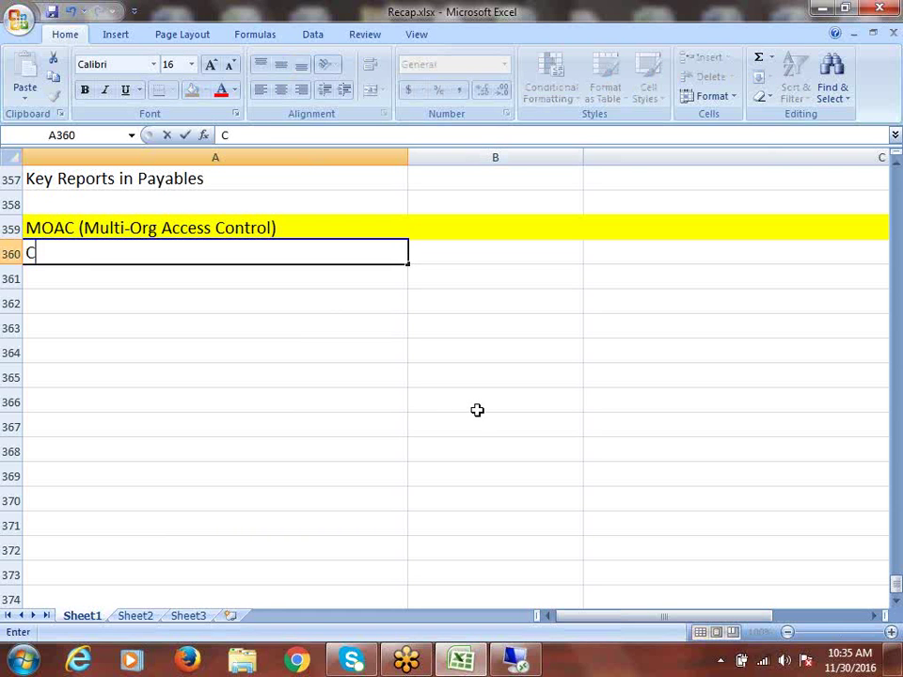
type("reate")
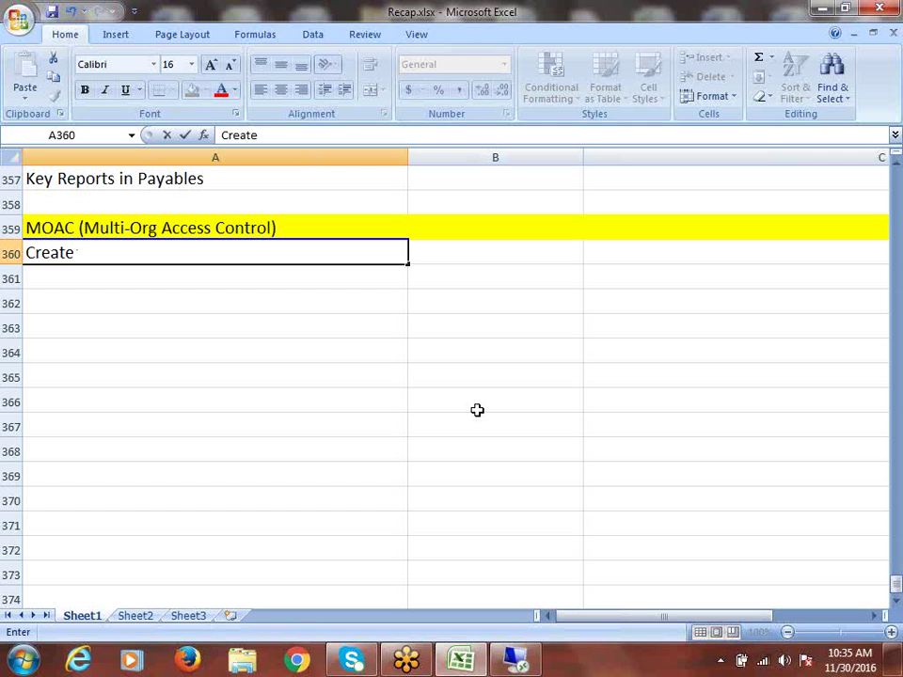
type("Security")
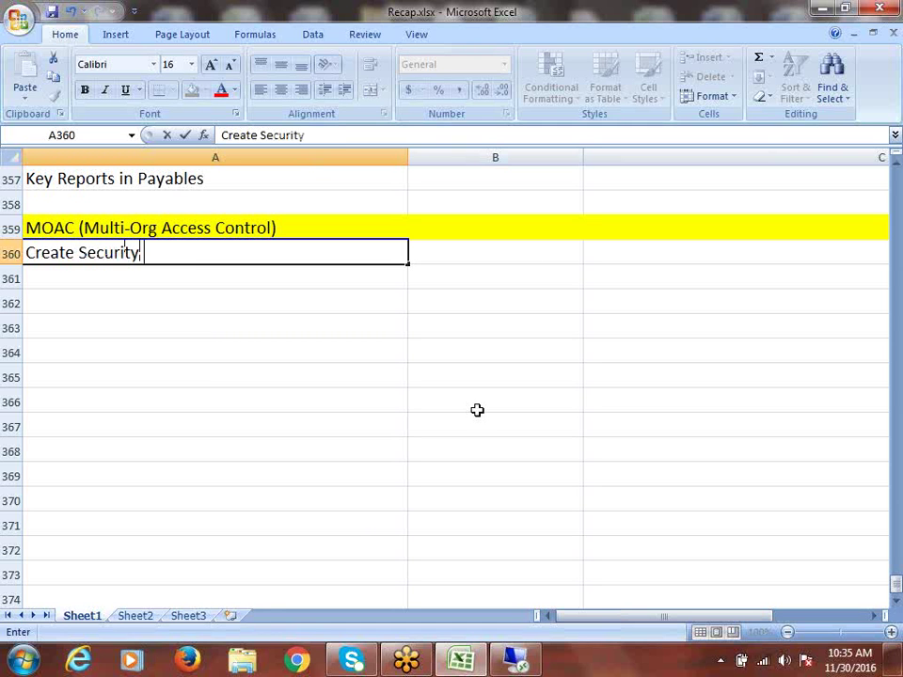
type(" Profile")
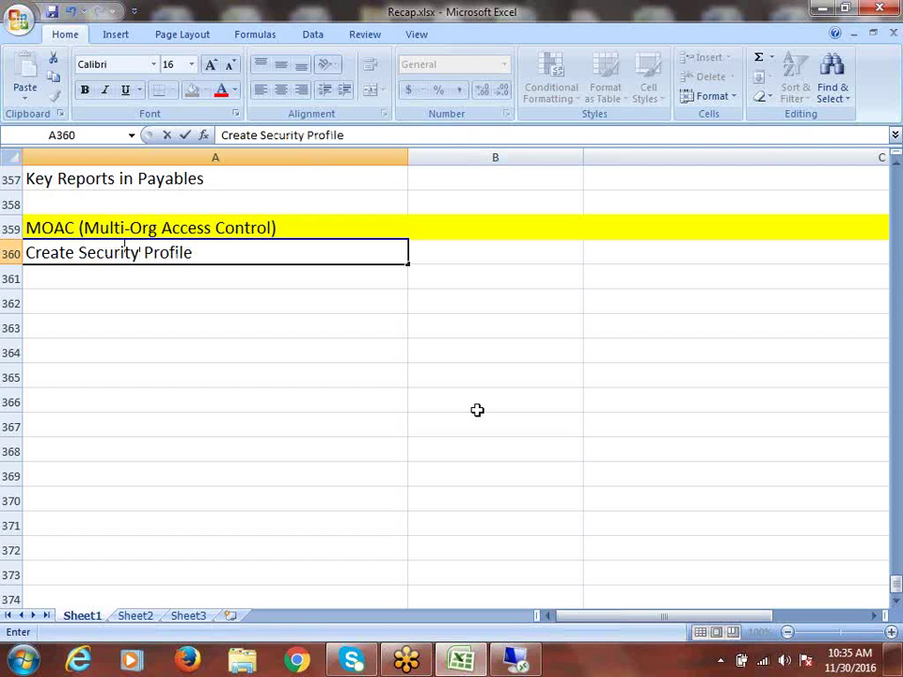
key("ctrl+Return")
left_click(145, 281)
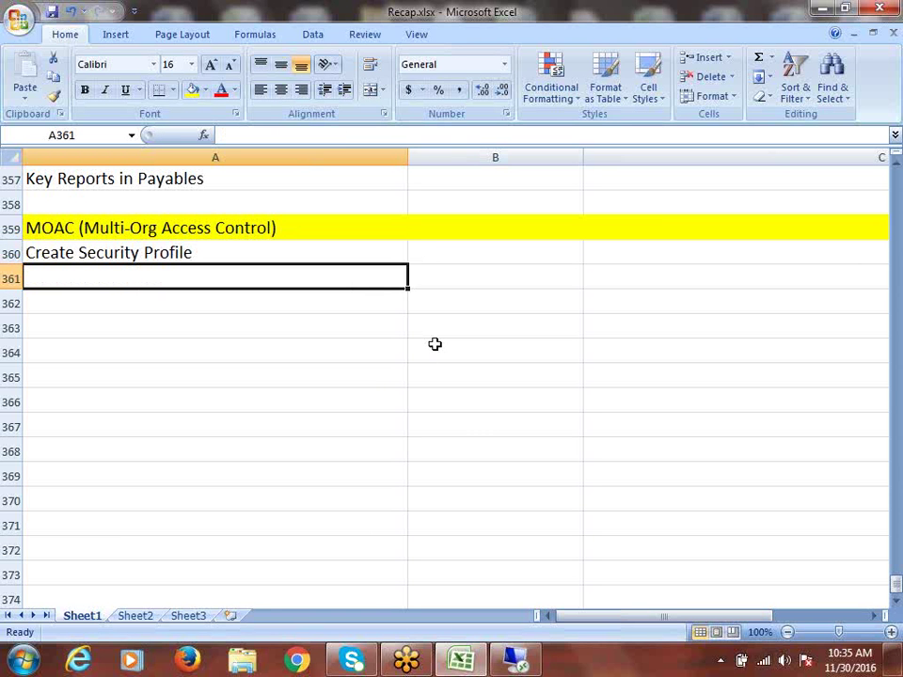
type("Assig")
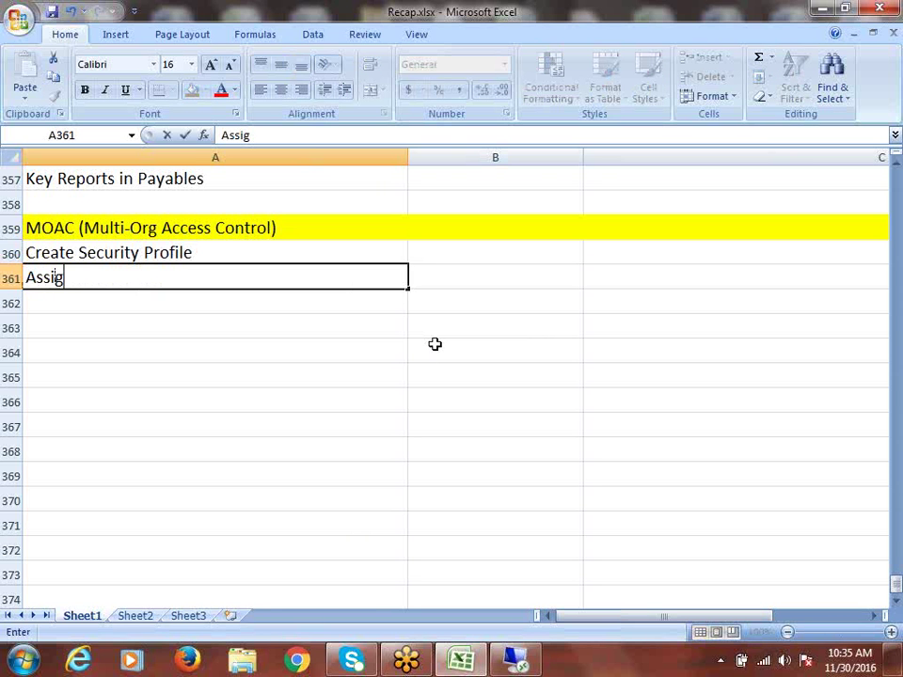
type("n Securit")
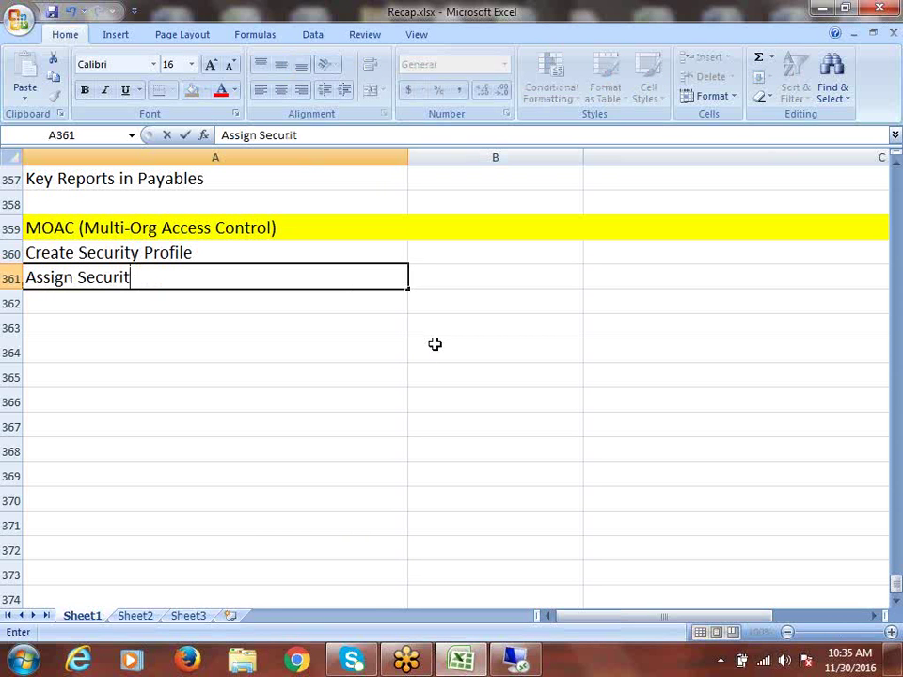
type("y Profi")
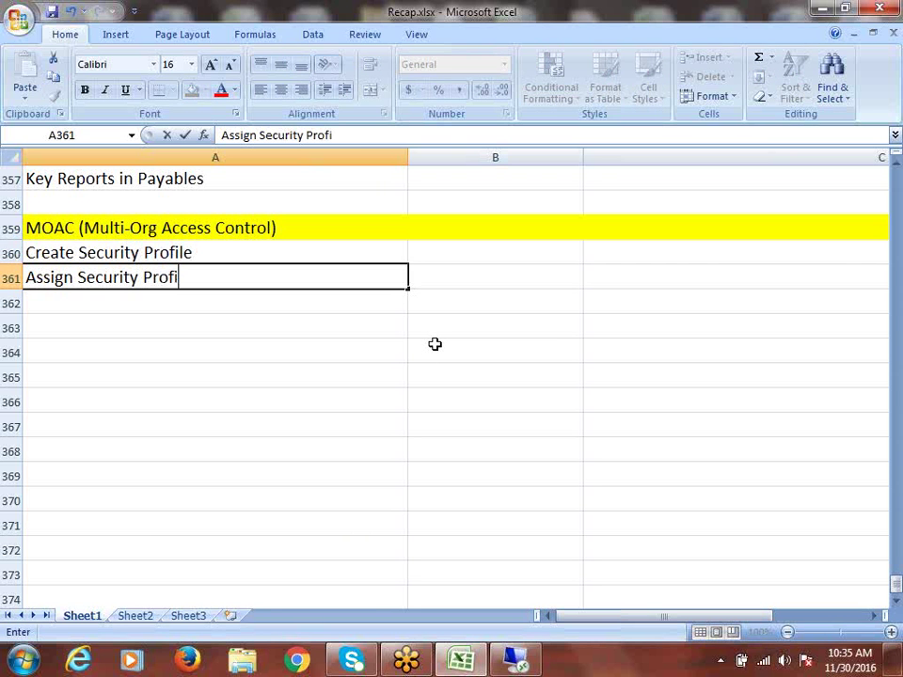
type("le to Respon")
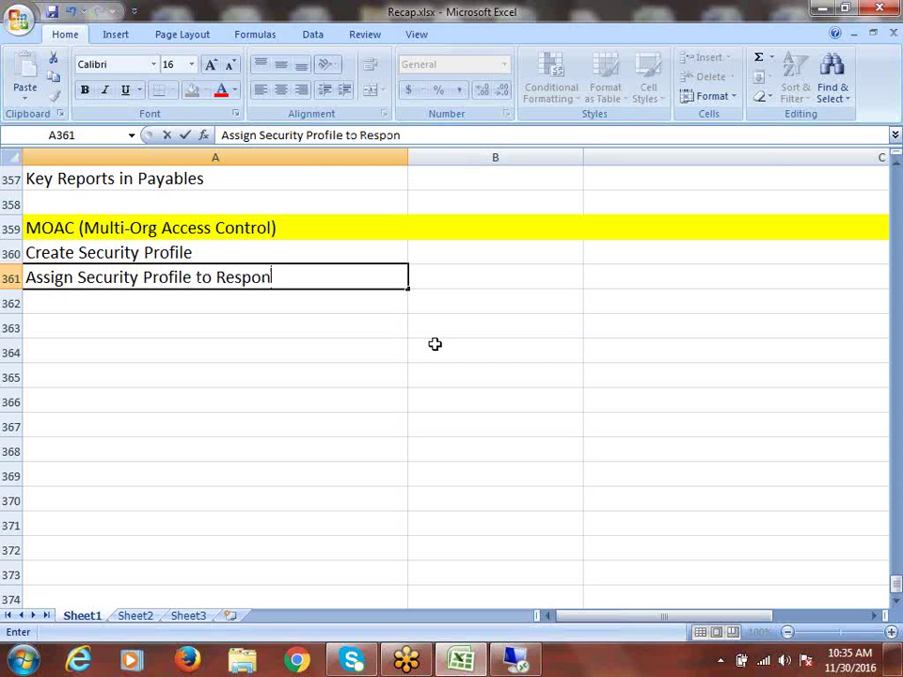
type("sibility")
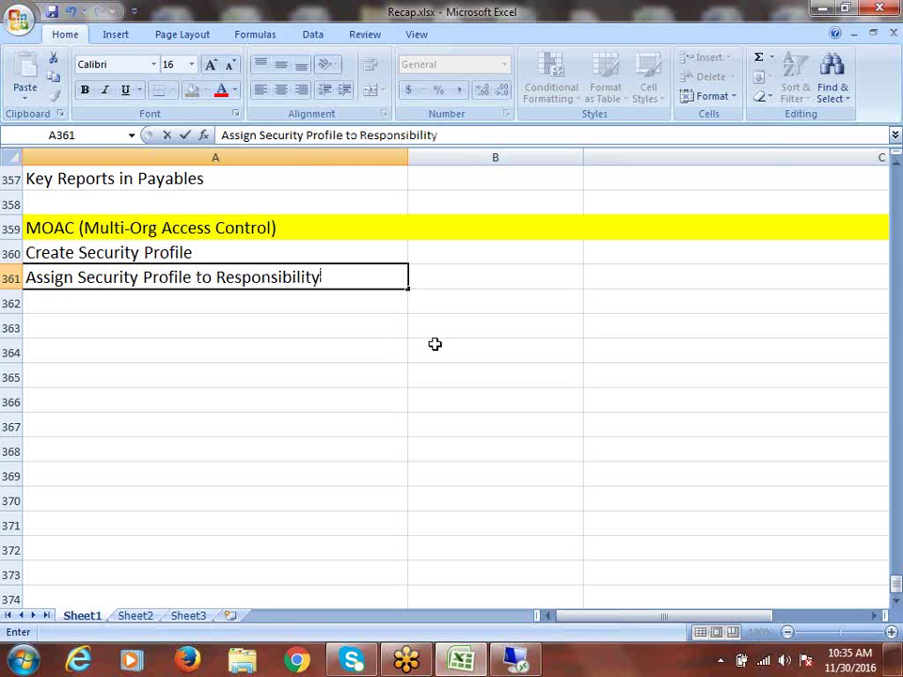
key("ctrl+Return")
Step: Enter 'Run "Security List Maintanance" Program' in A362 and select A360:A362
left_click(171, 300)
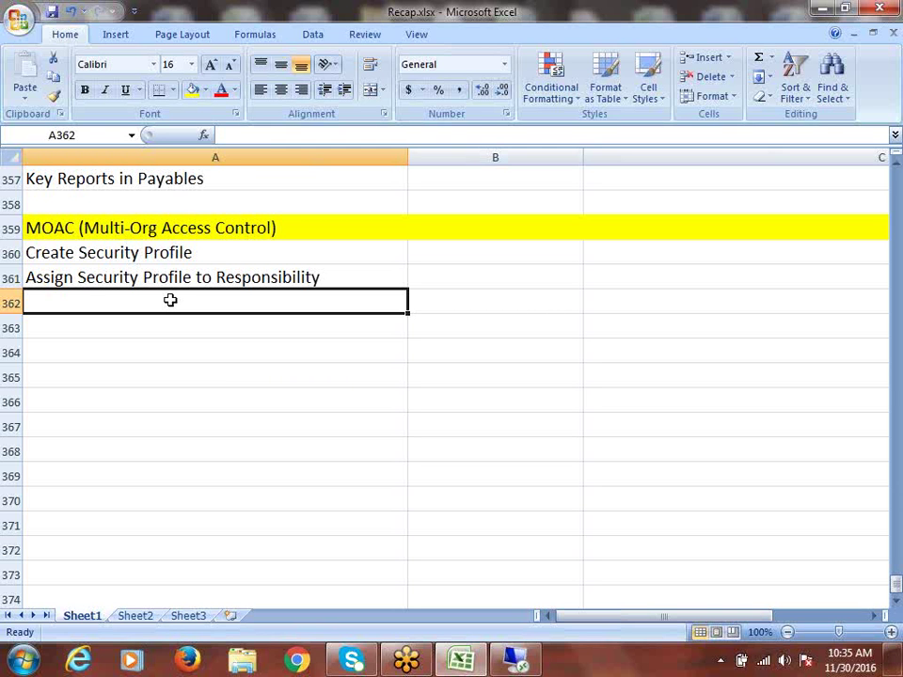
type("Run")
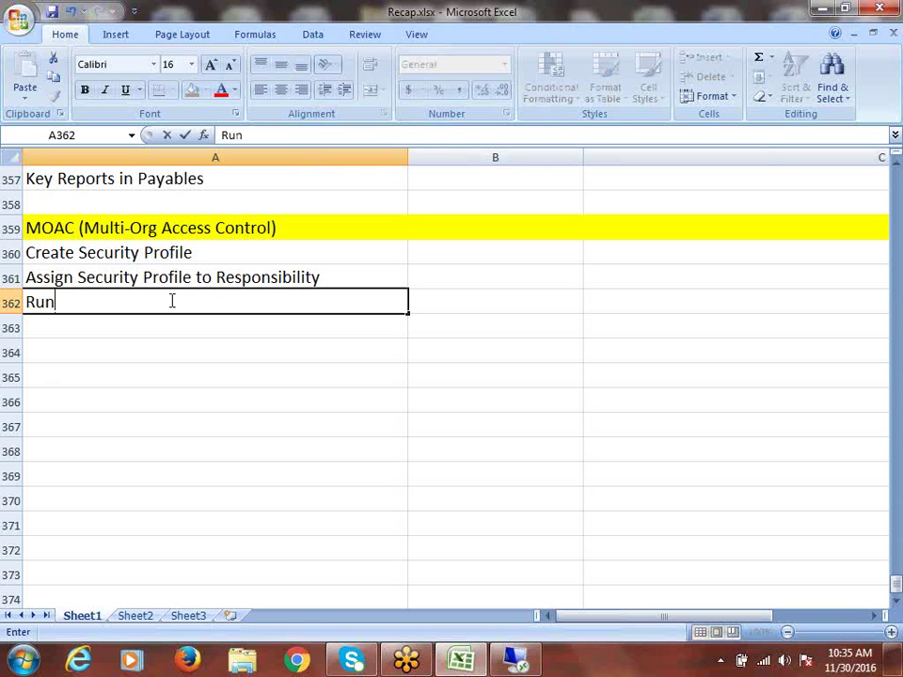
type("\"")
key("BackSpace")
type("\"Security ")
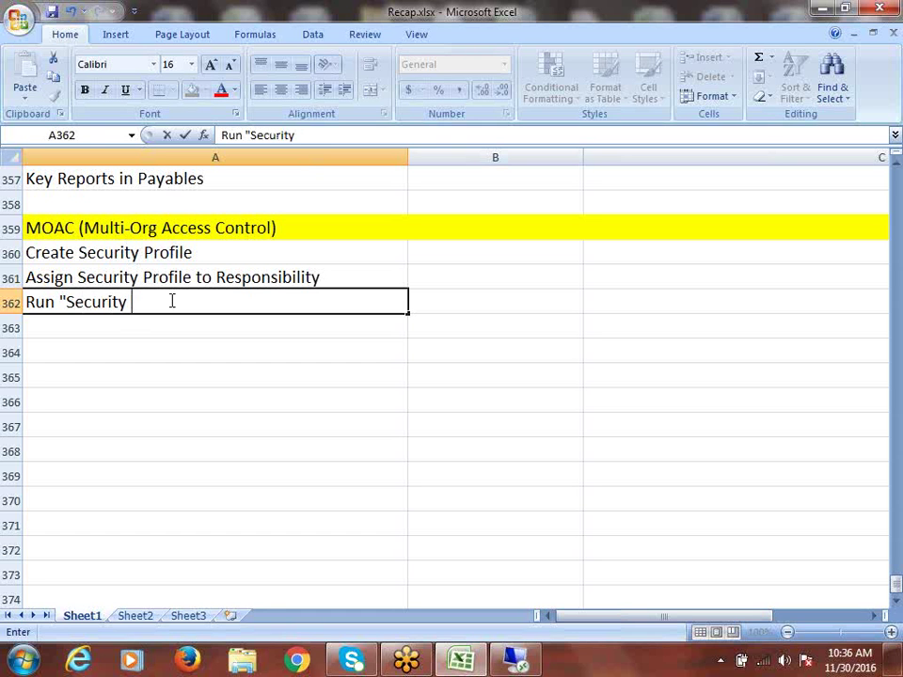
type("List Maintana")
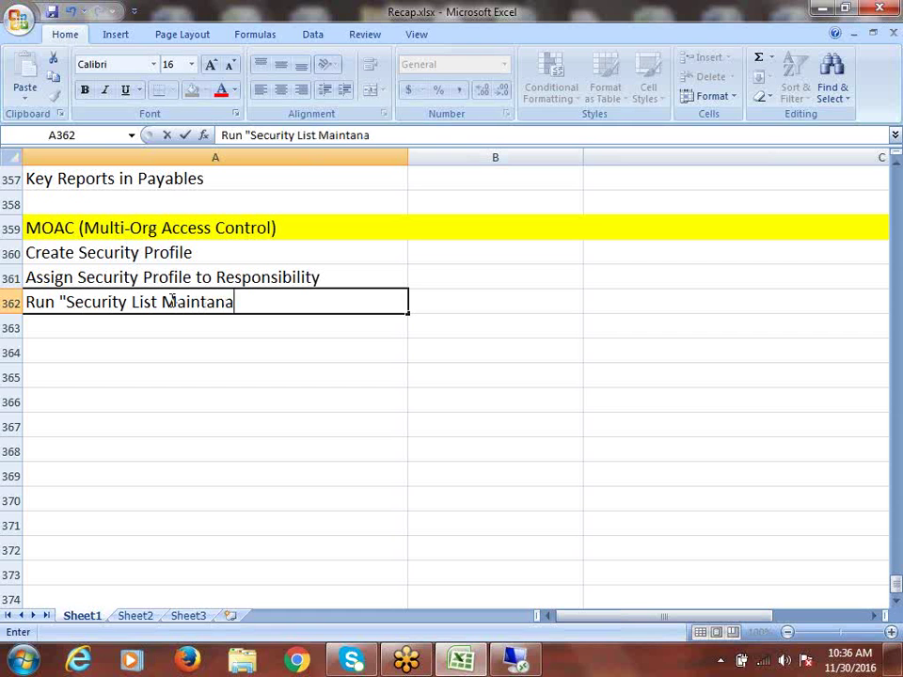
type("nce\" Pr")
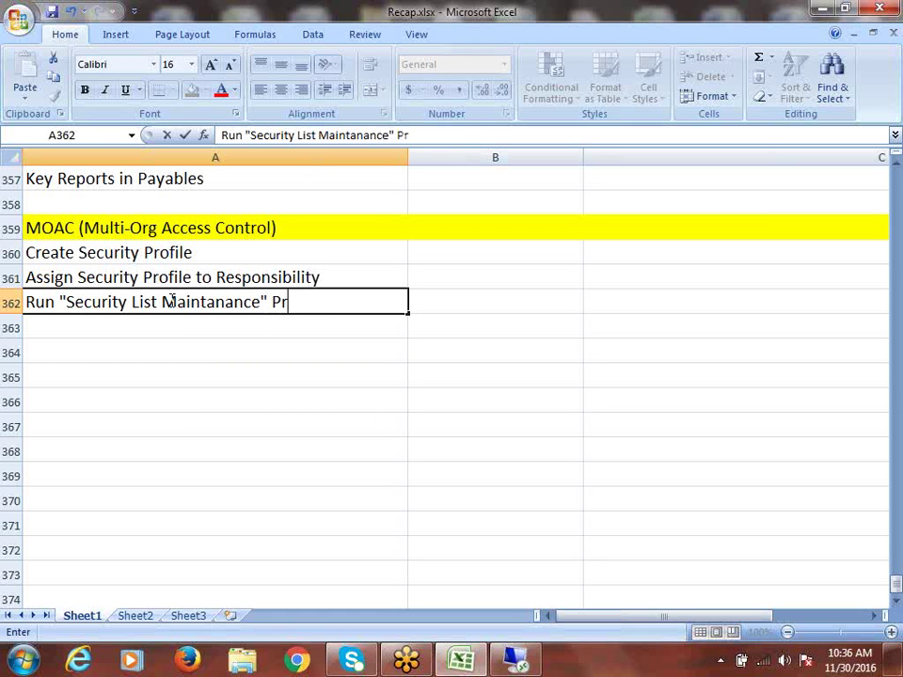
type("ogram")
key("ctrl+Return")
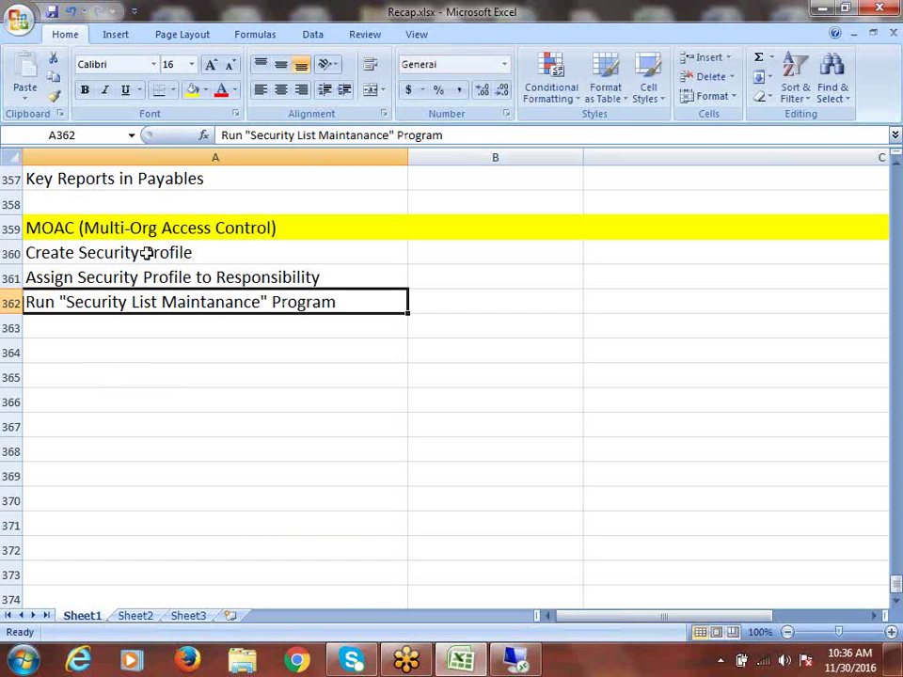
left_click_drag(150, 254, 172, 303)
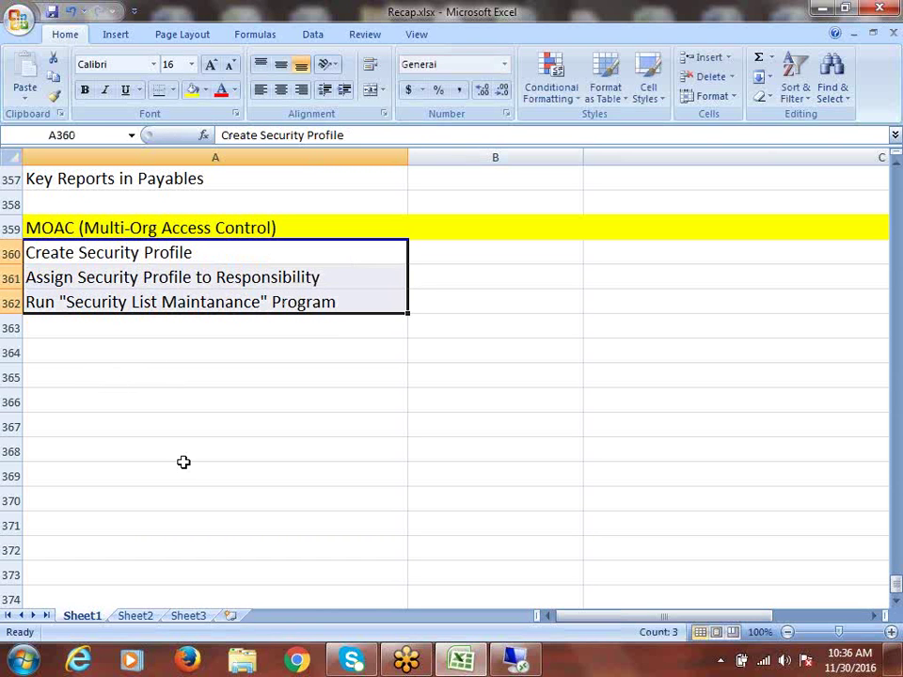
left_click(63, 359)
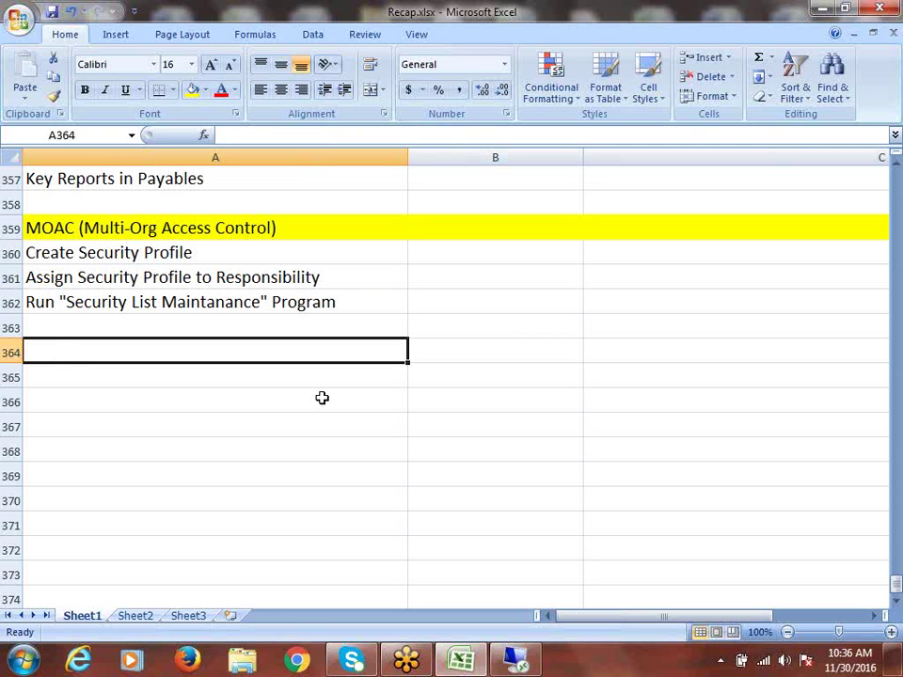
Step: Enter 'Testing...' in A364, then check the Assign and Security List Maintanance steps
type("Testing..")
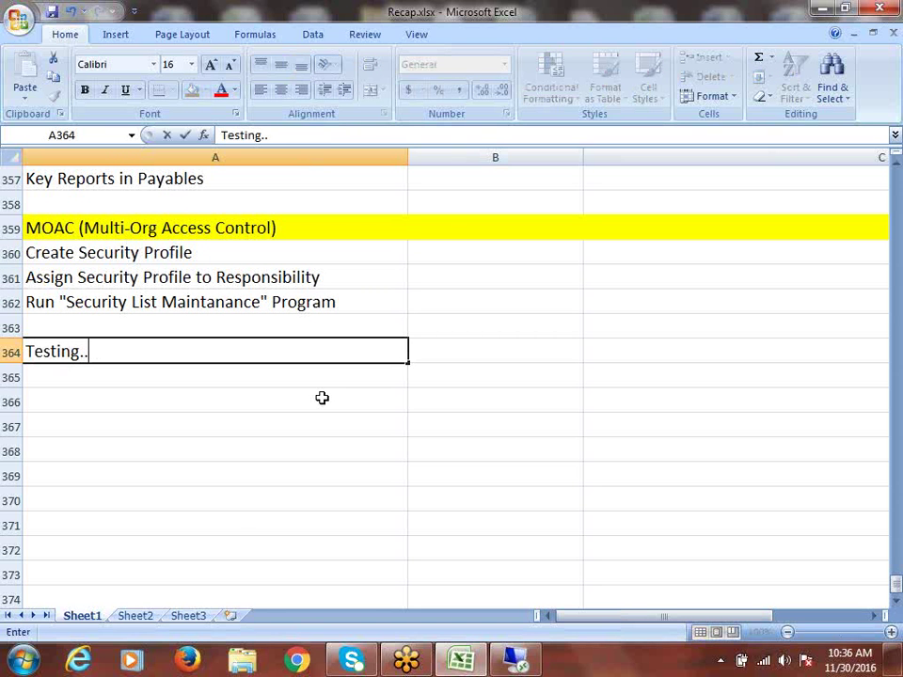
type(".")
left_click(141, 252)
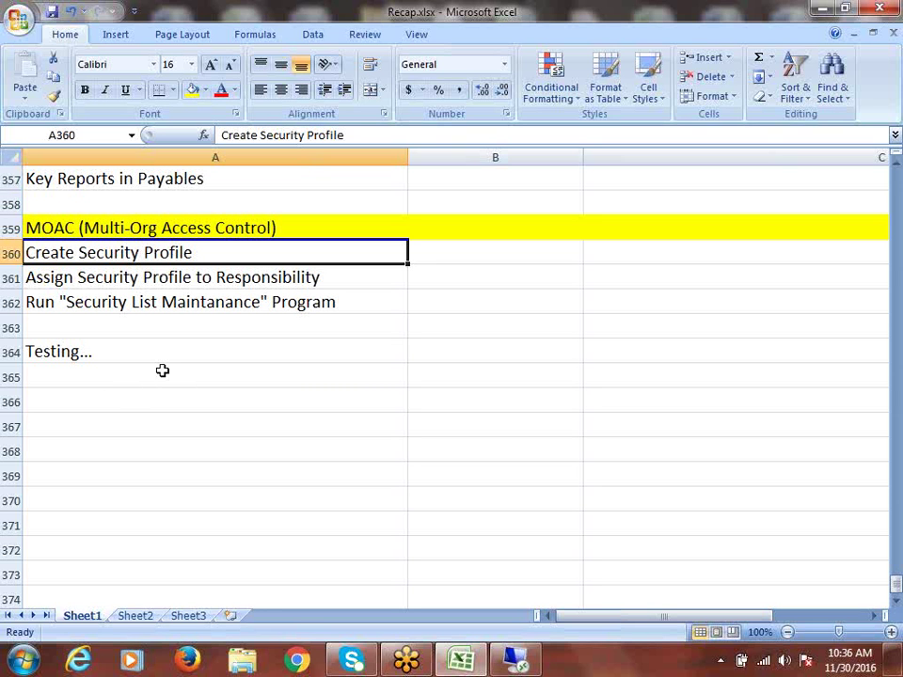
left_click(102, 278)
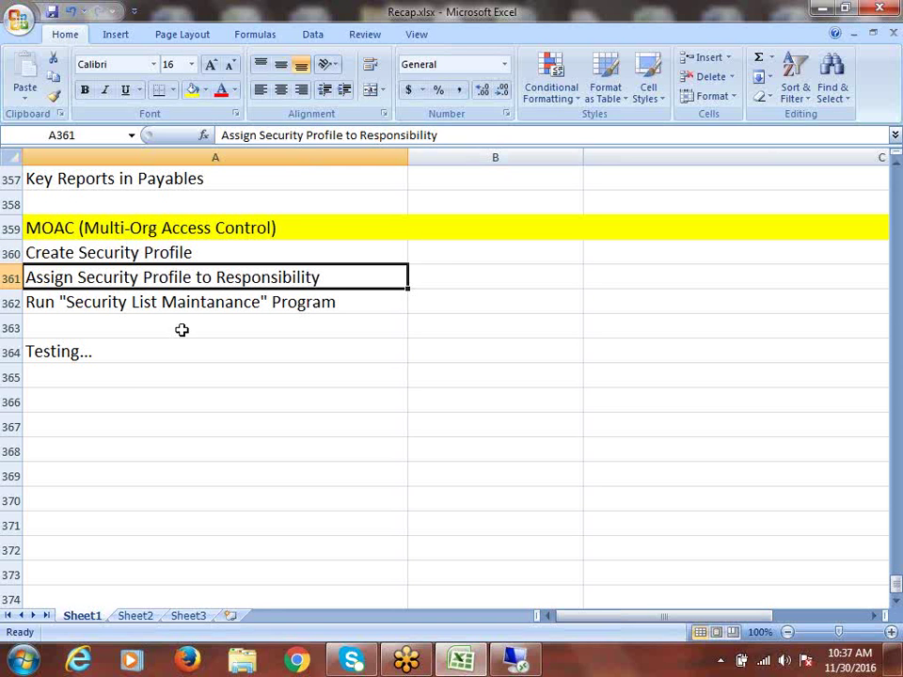
left_click(117, 300)
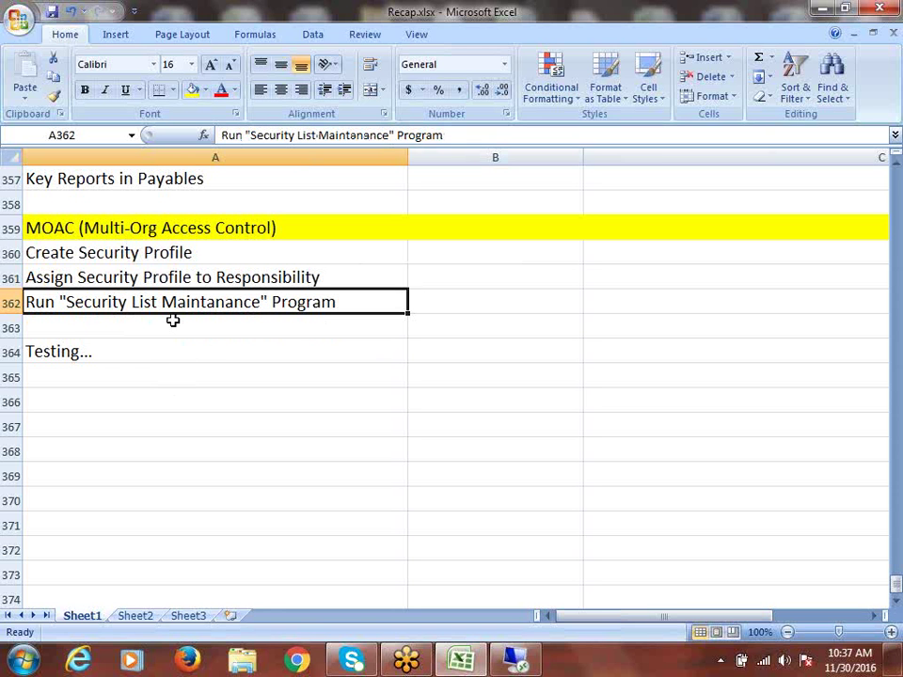
Step: Insert two blank rows under the MOAC header, then undo both insertions
left_click(10, 254)
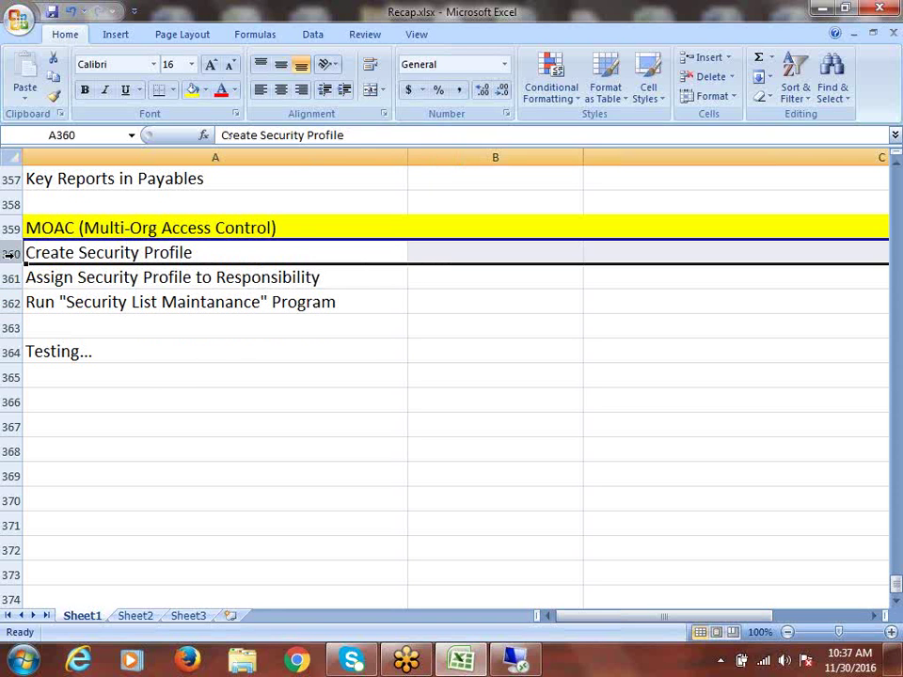
right_click(10, 254)
left_click(103, 355)
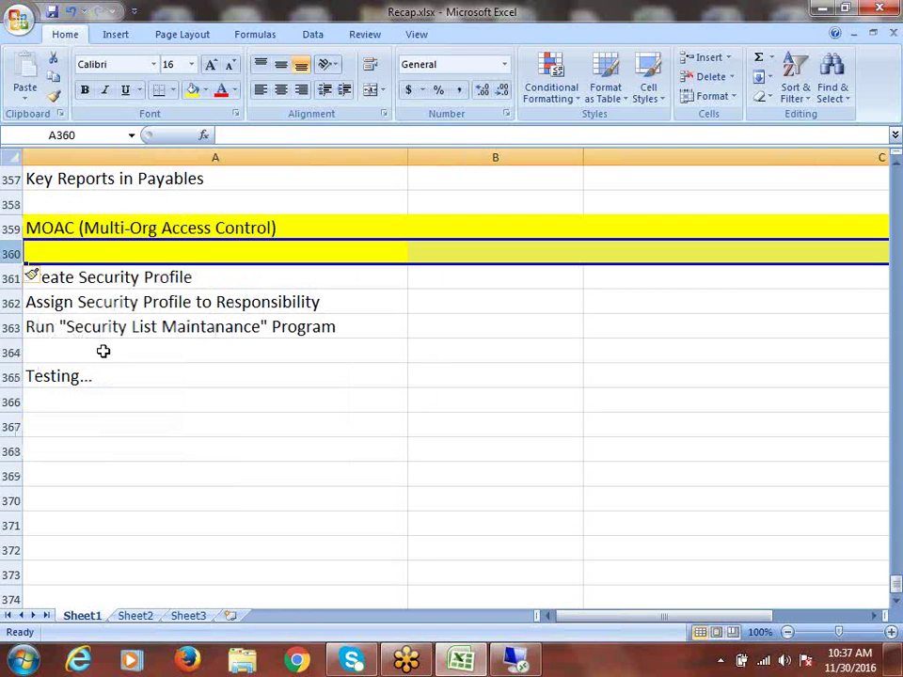
right_click(10, 254)
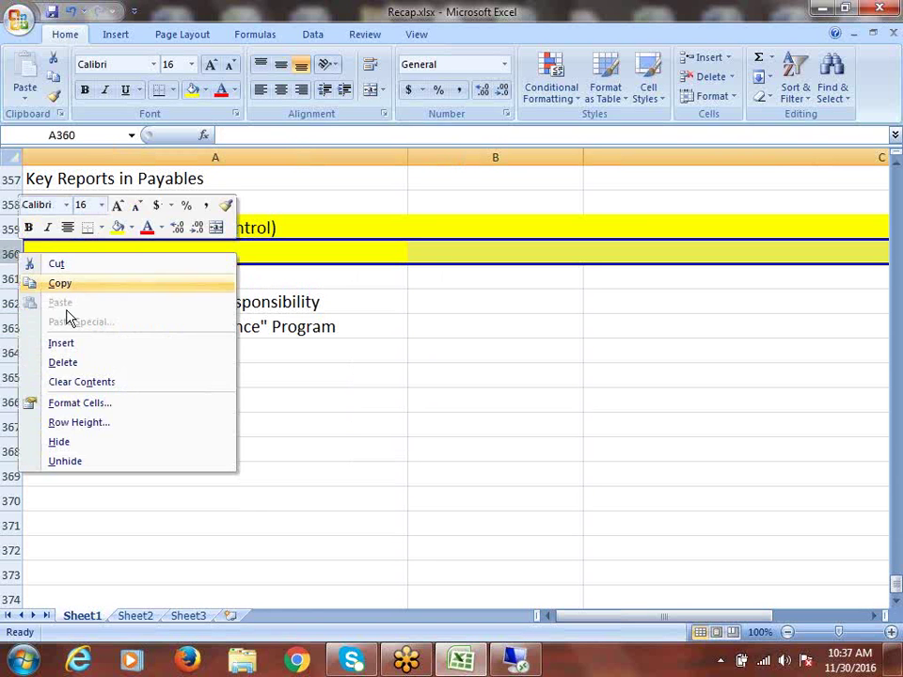
left_click(90, 344)
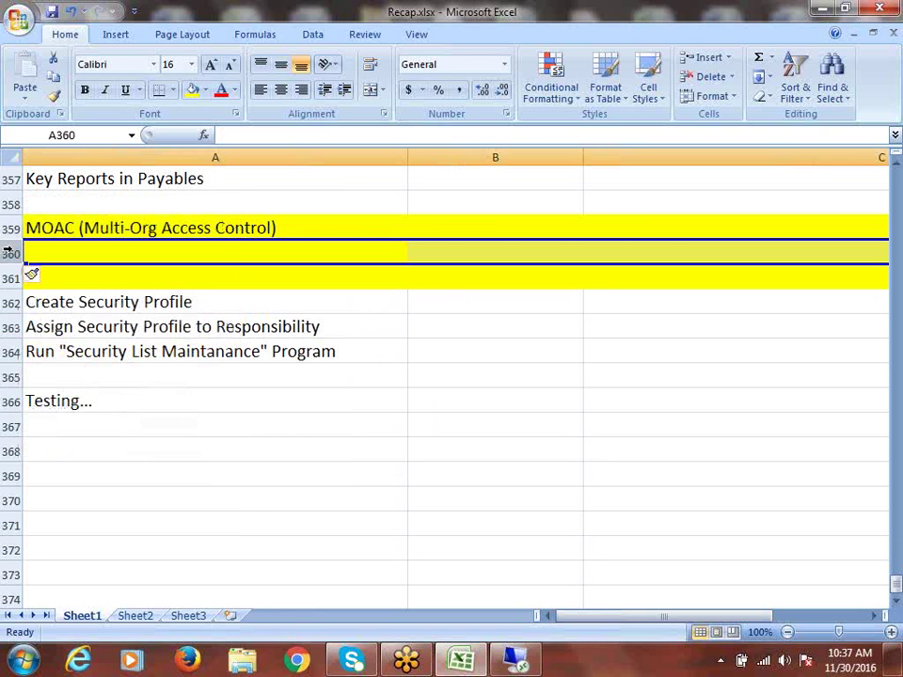
left_click_drag(12, 252, 14, 276)
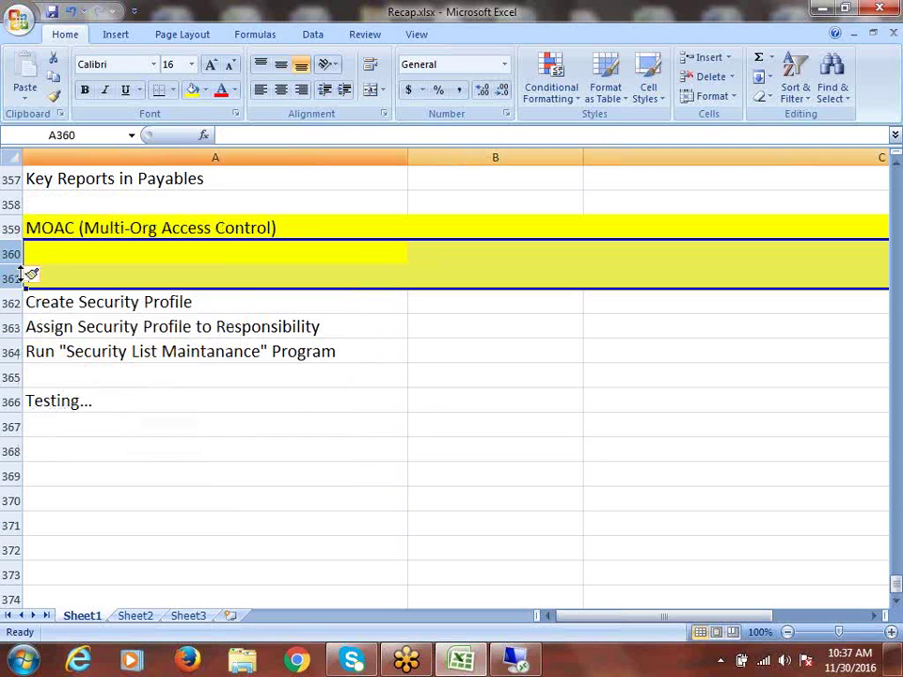
left_click(205, 89)
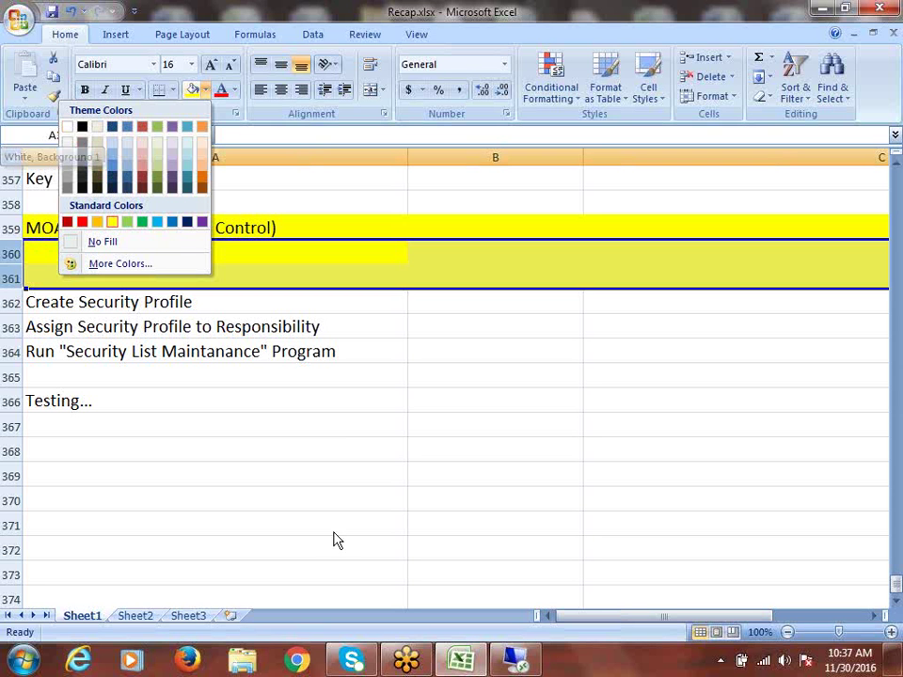
key("Escape")
key("ctrl+z")
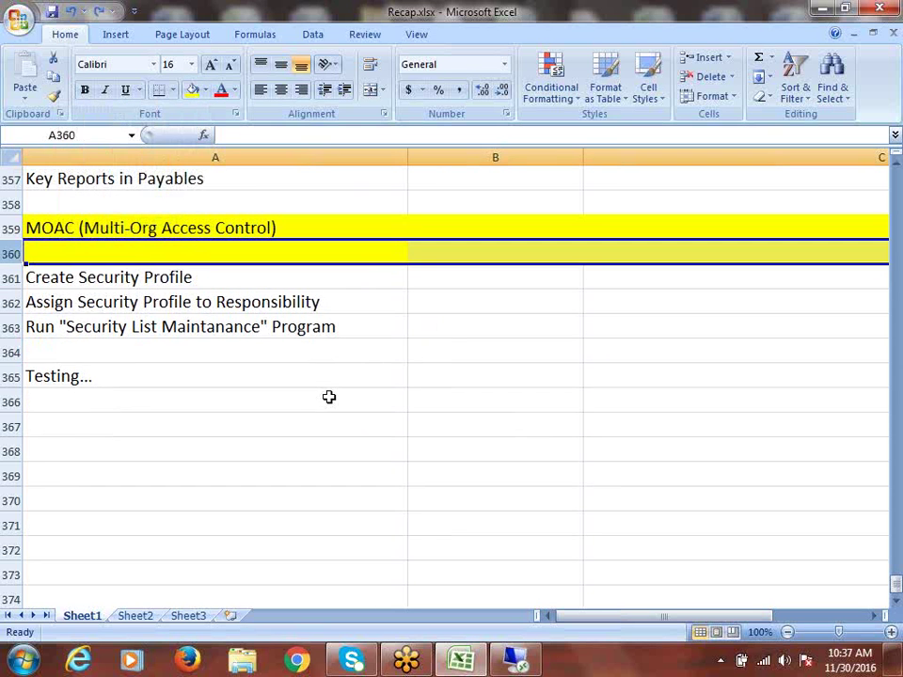
key("ctrl+z")
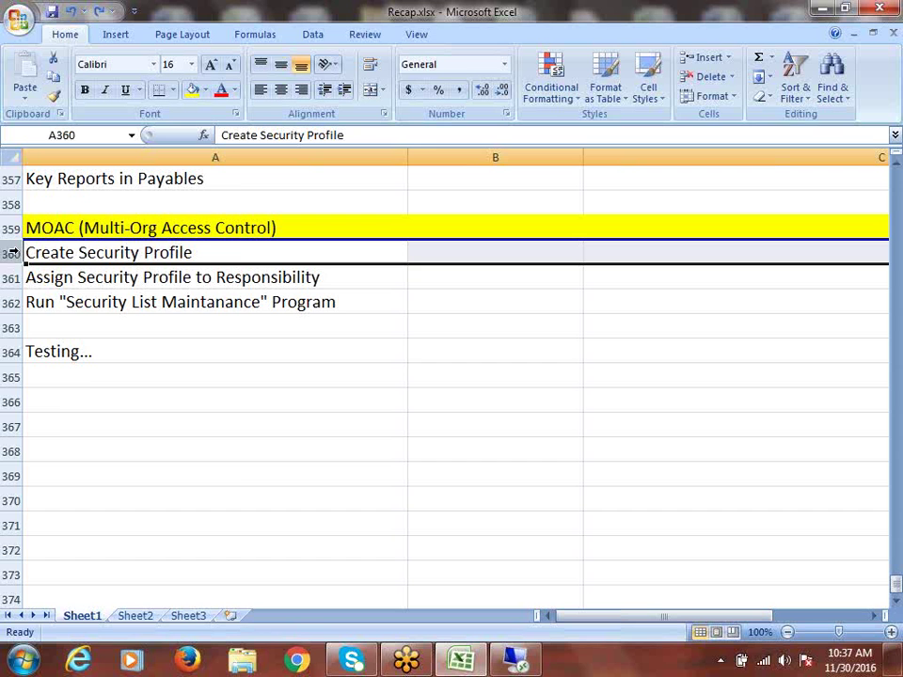
Step: Insert two blank rows 360–361 below the MOAC header and fill them white
right_click(13, 253)
left_click(75, 343)
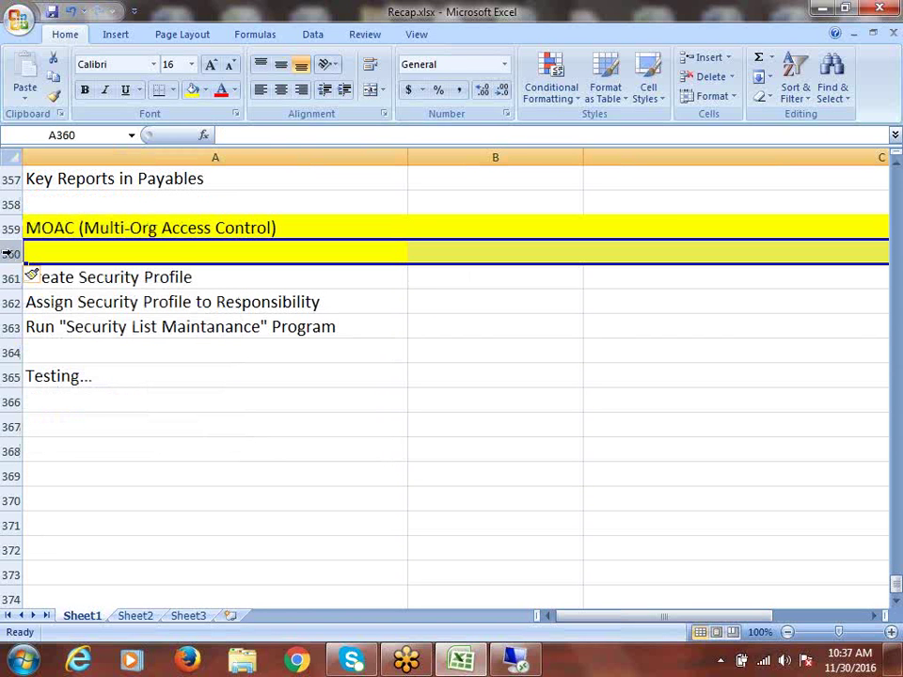
right_click(4, 253)
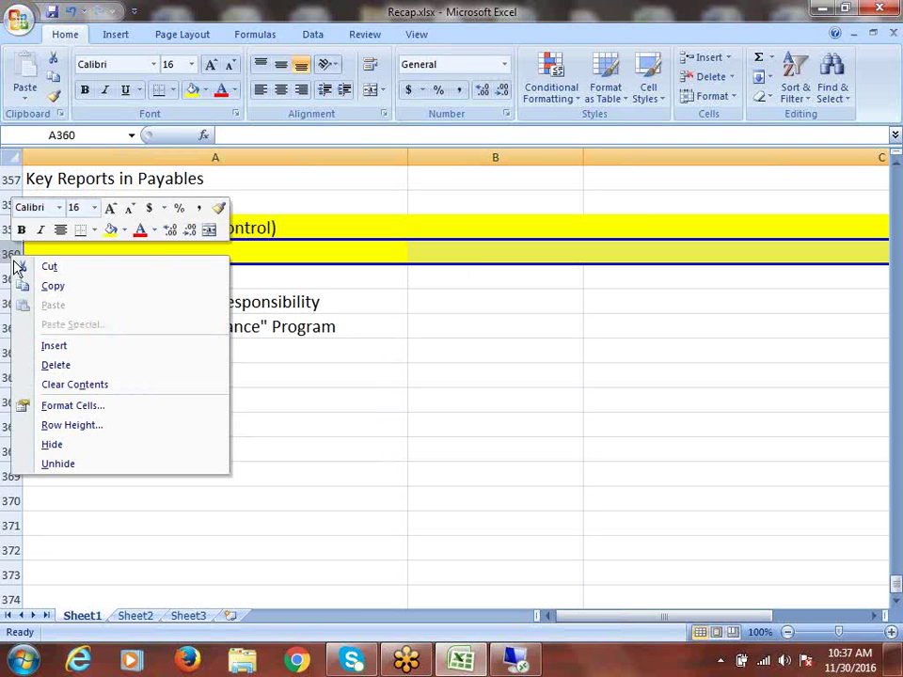
left_click(73, 344)
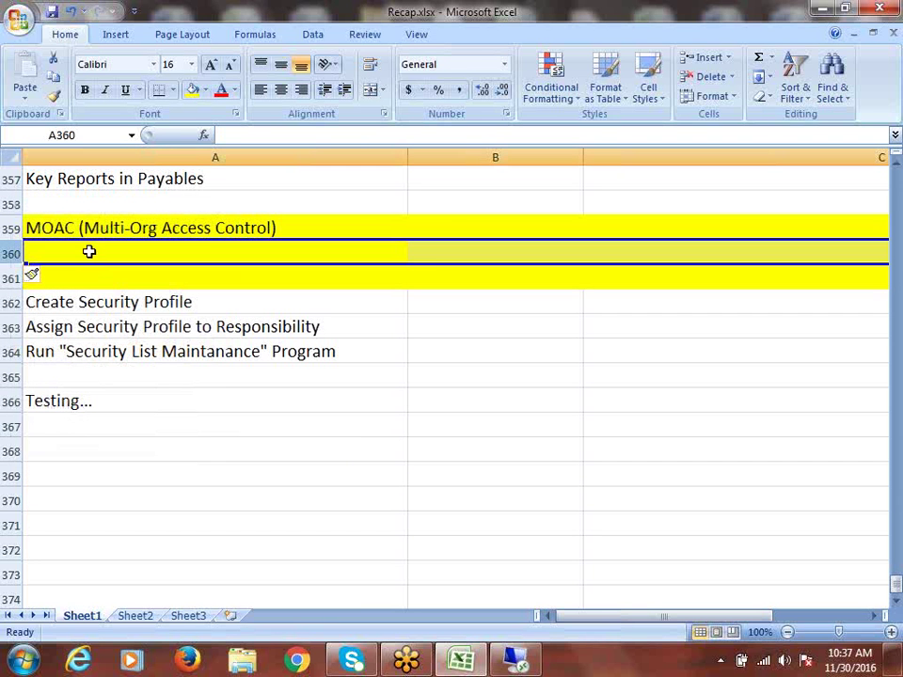
left_click_drag(11, 254, 16, 282)
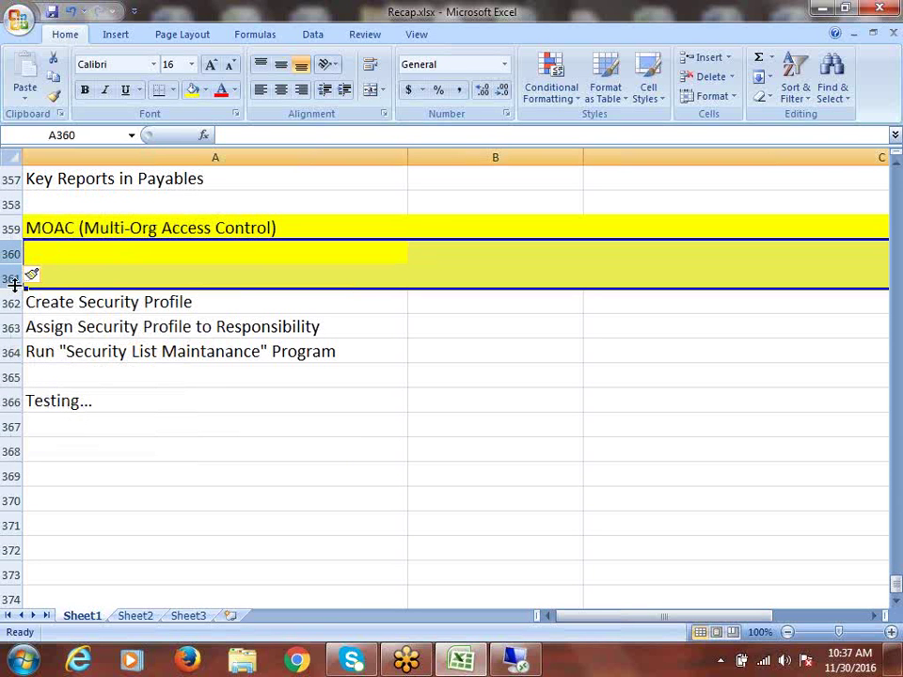
left_click(206, 90)
left_click(67, 128)
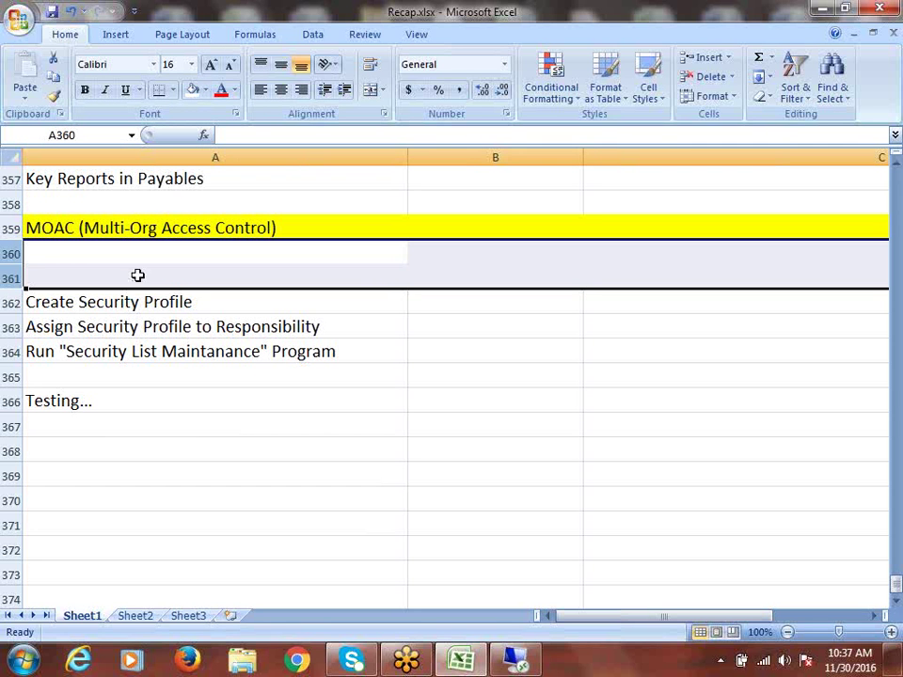
left_click(76, 259)
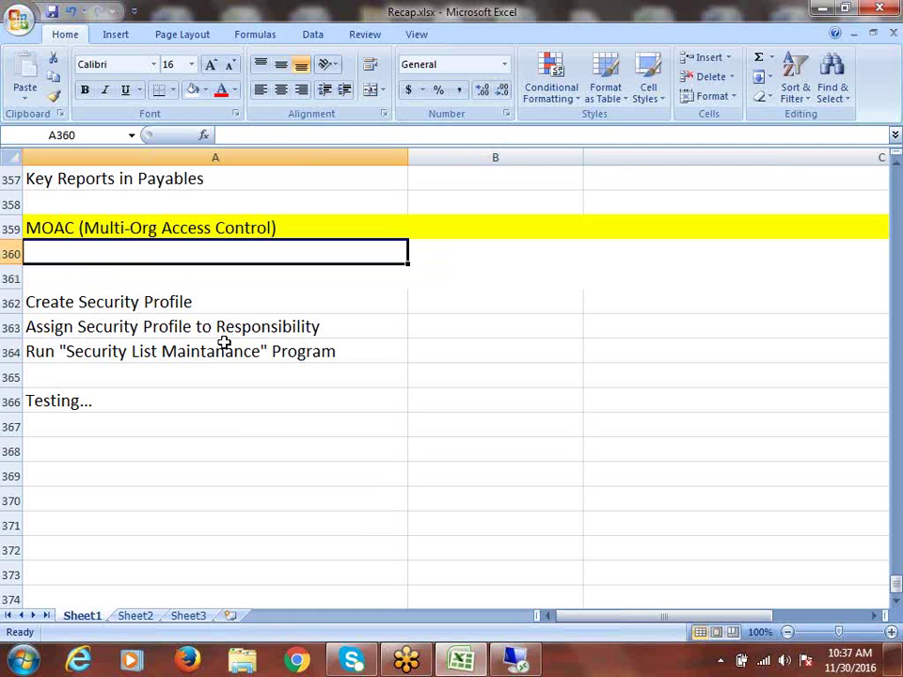
Step: Select the three security-profile steps in rows 362–364, then return to A360
left_click_drag(143, 310, 157, 348)
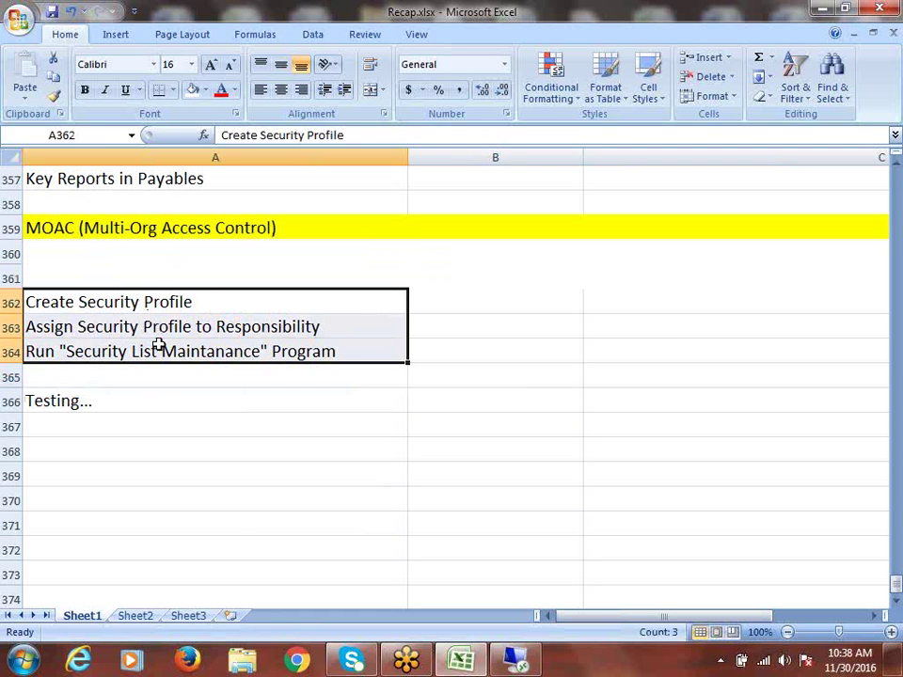
left_click(73, 250)
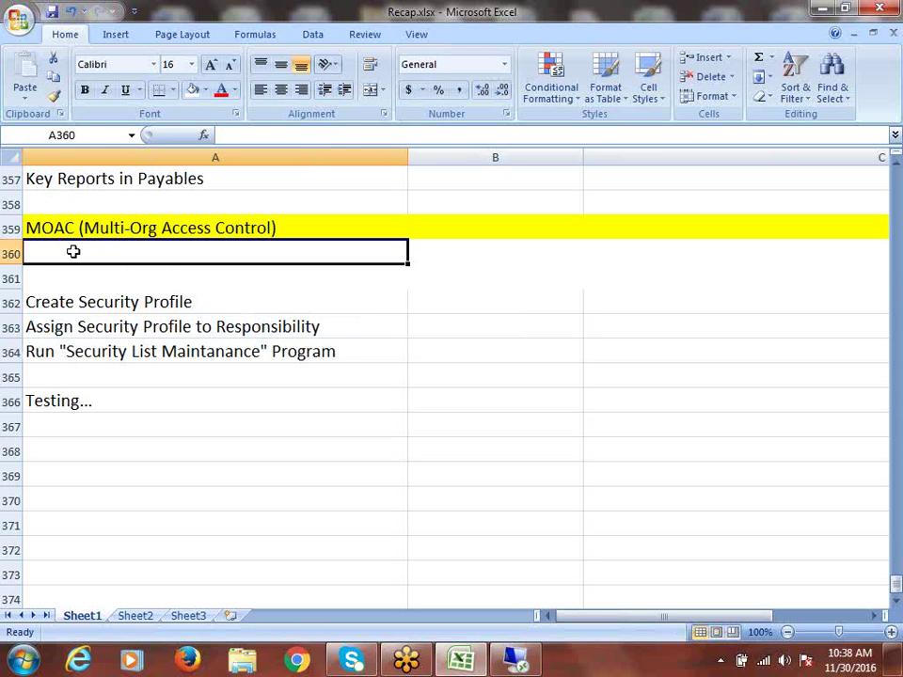
left_click_drag(86, 306, 101, 343)
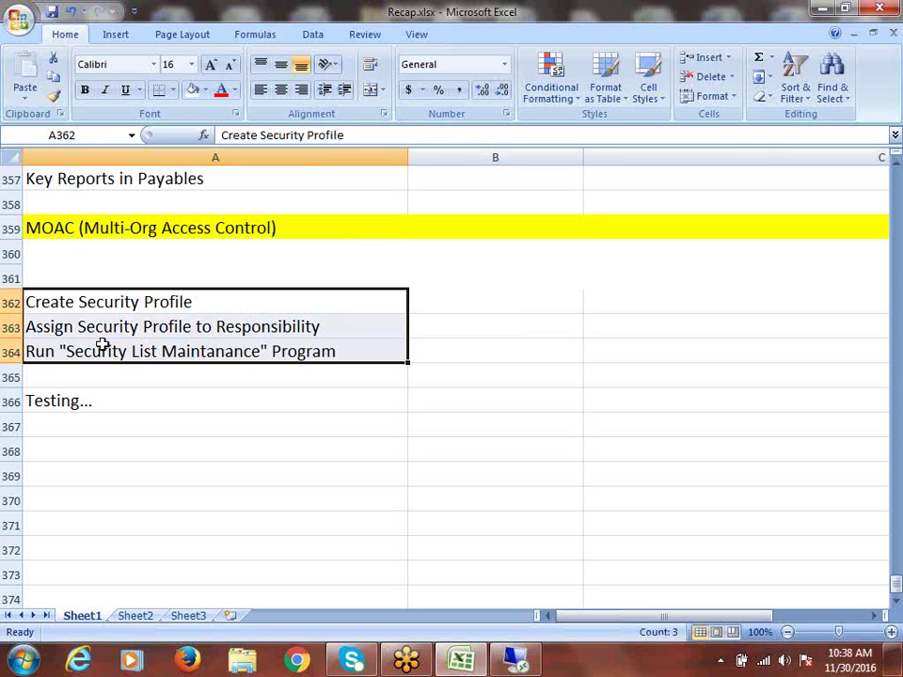
left_click(65, 251)
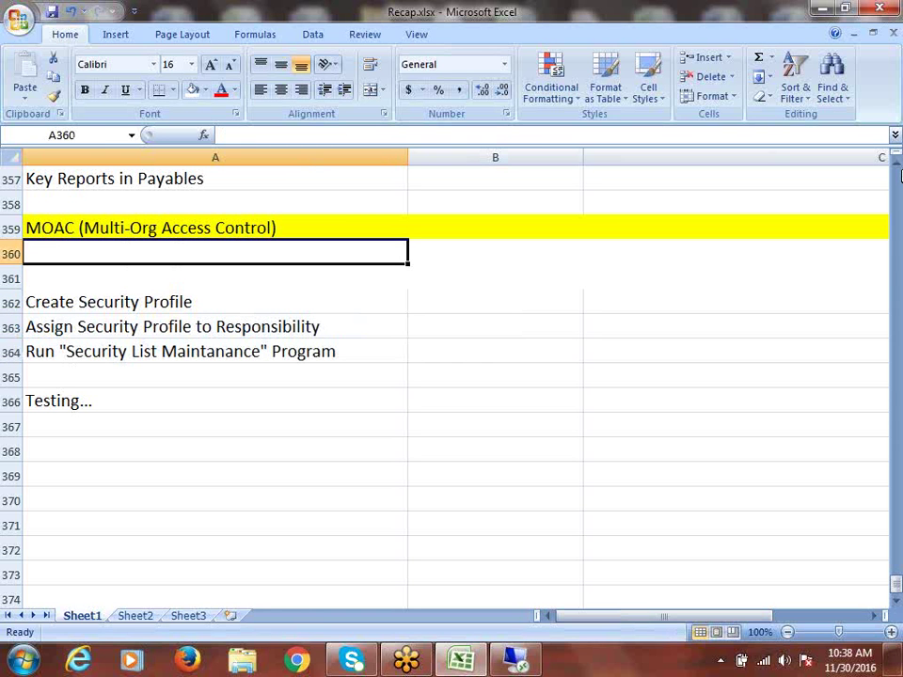
Step: Enter 'Create Operating Unit' in A360 and insert a blank row at 361
type("Create ")
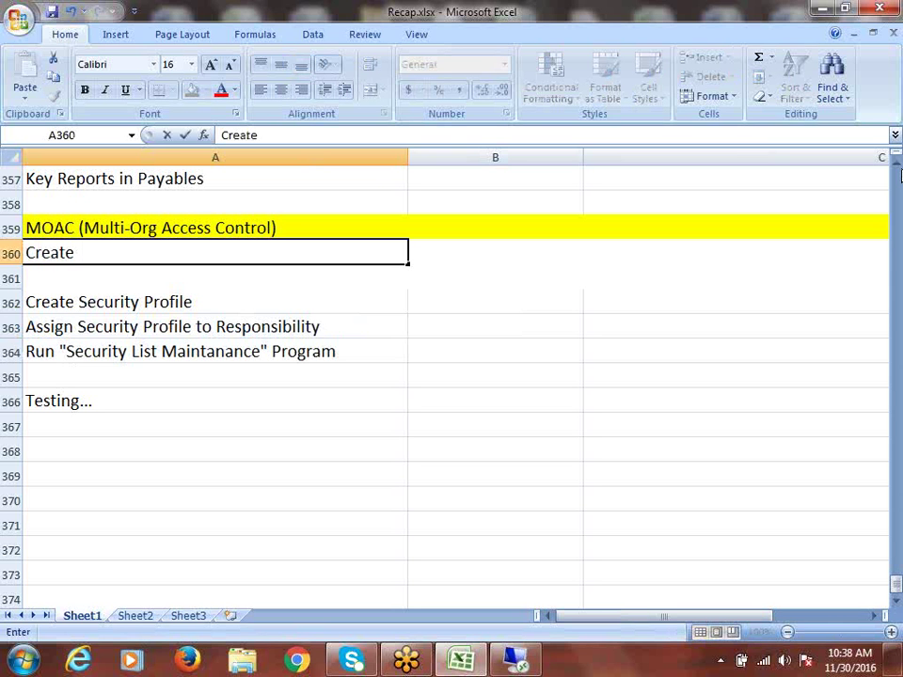
type("Opera")
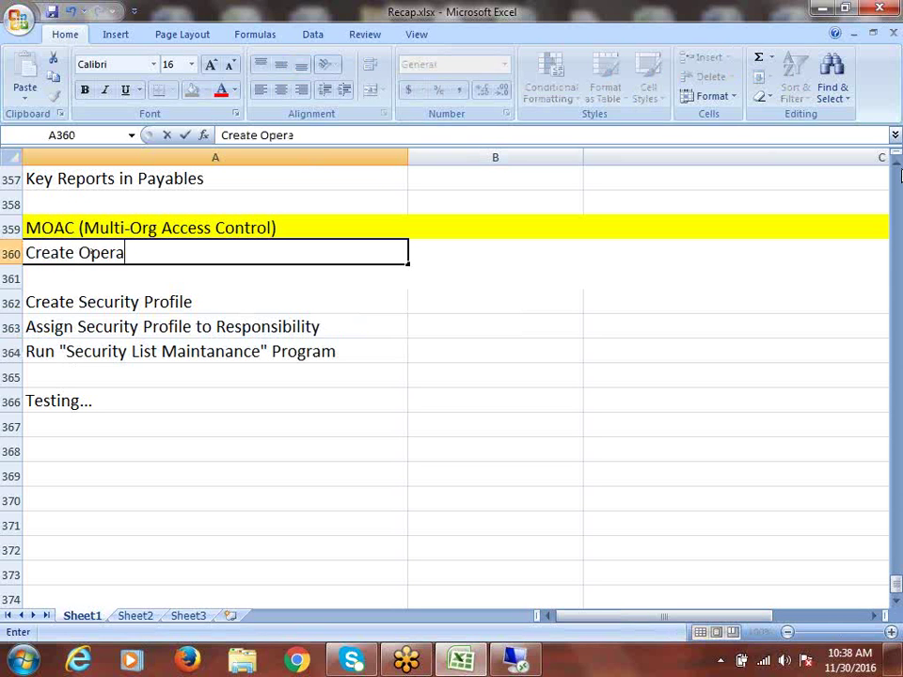
type("ting Unit")
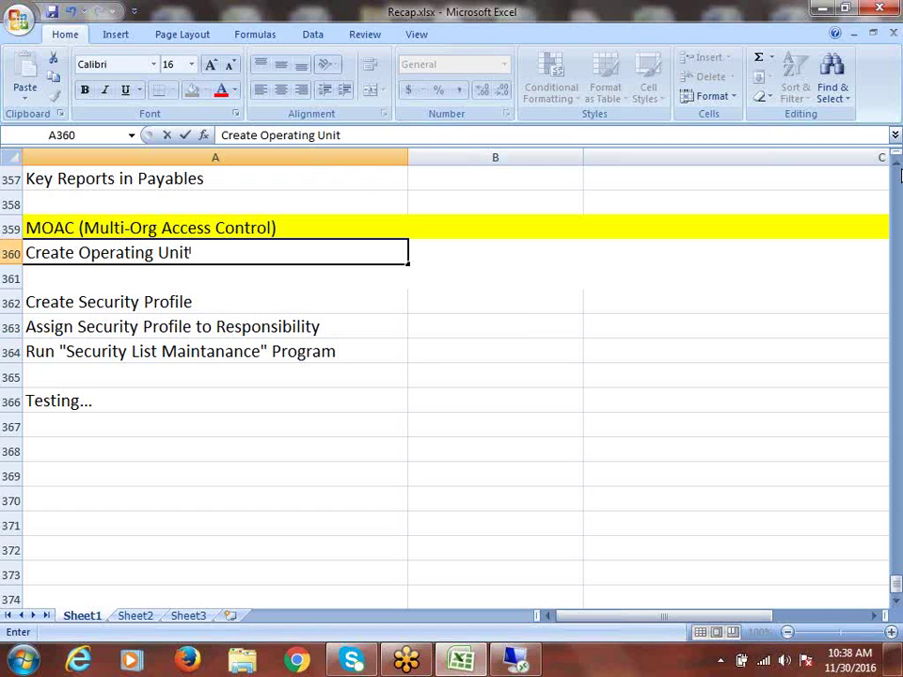
left_click(10, 278)
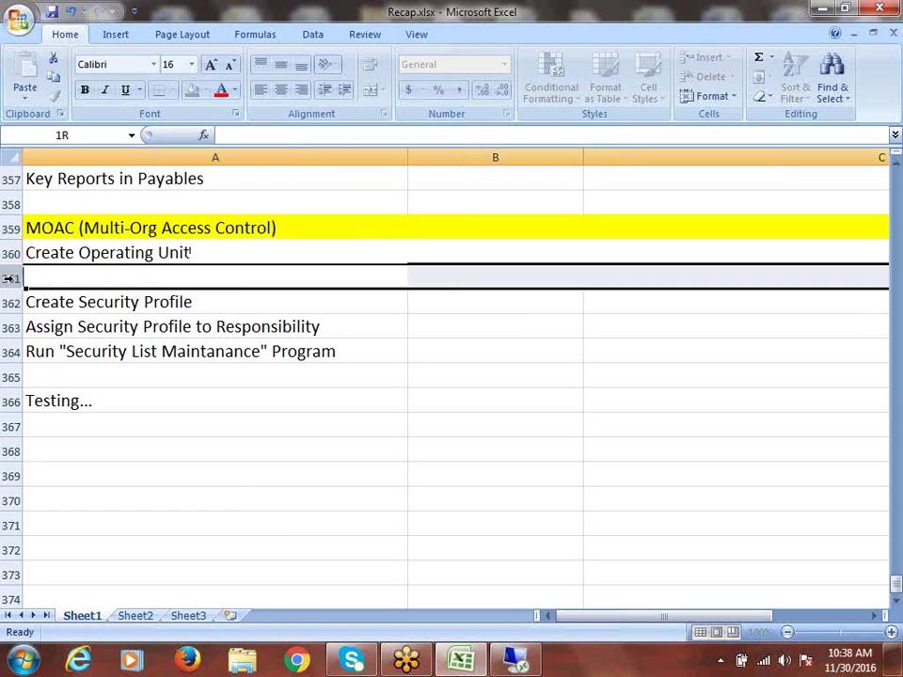
right_click(11, 278)
left_click(59, 371)
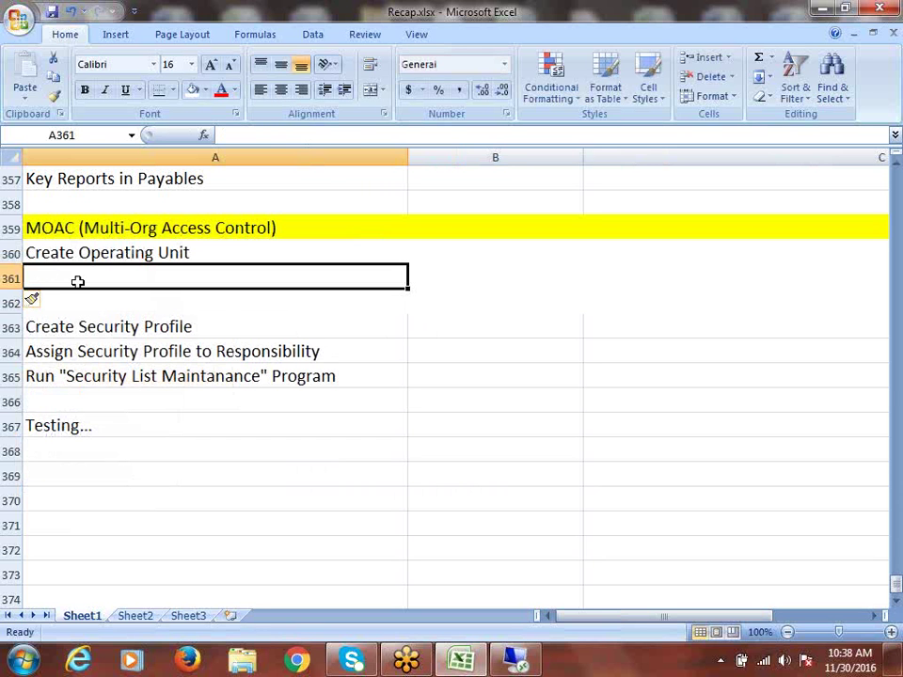
Step: Enter 'Configure Financial Options' in A361
type("CO")
key("BackSpace")
key("BackSpace")
type("c")
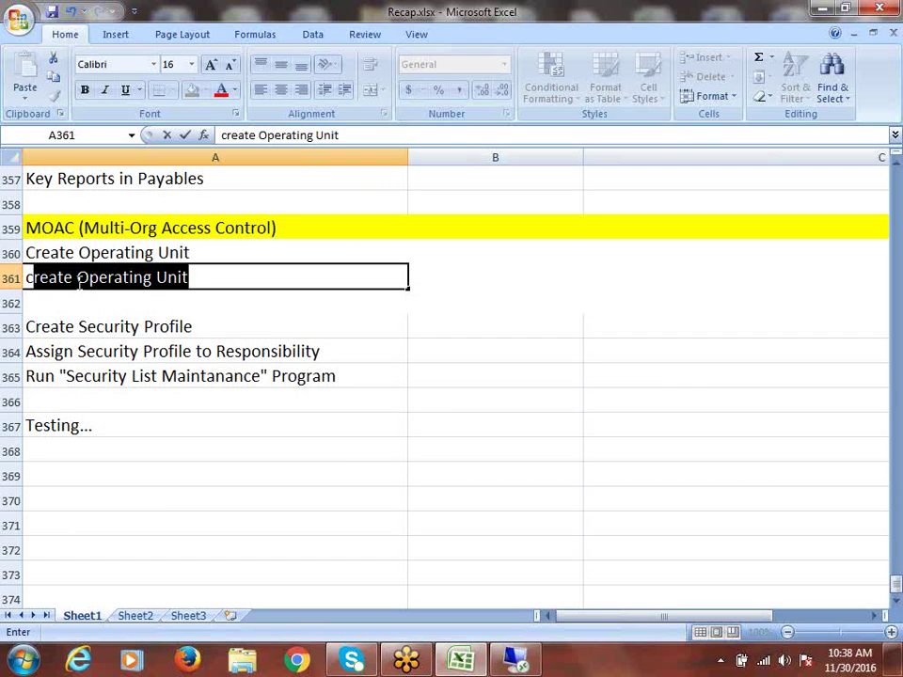
key("BackSpace")
key("BackSpace")
type("Configure f")
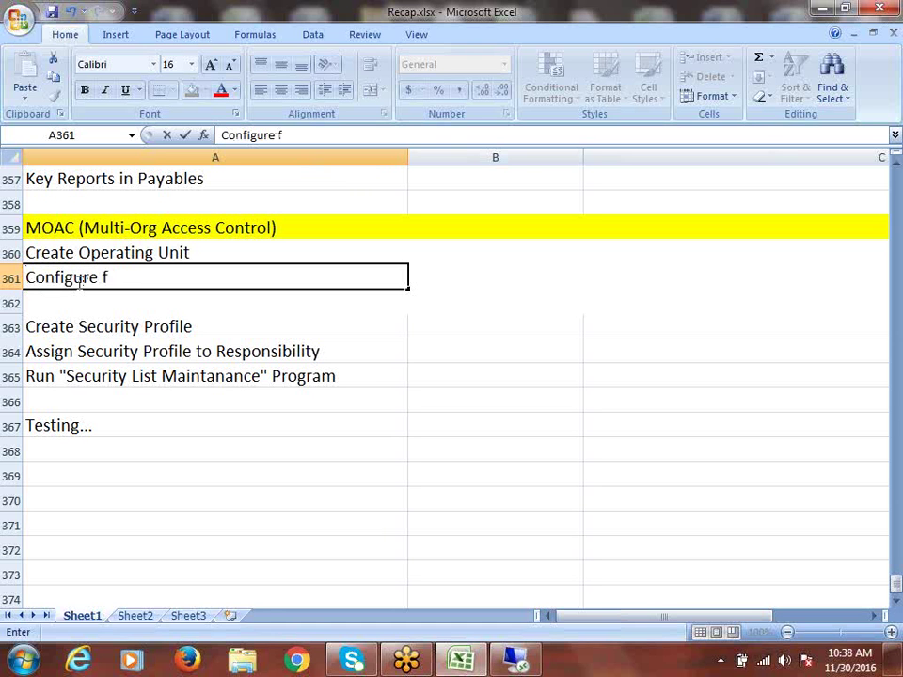
key("BackSpace")
type("Financial Options")
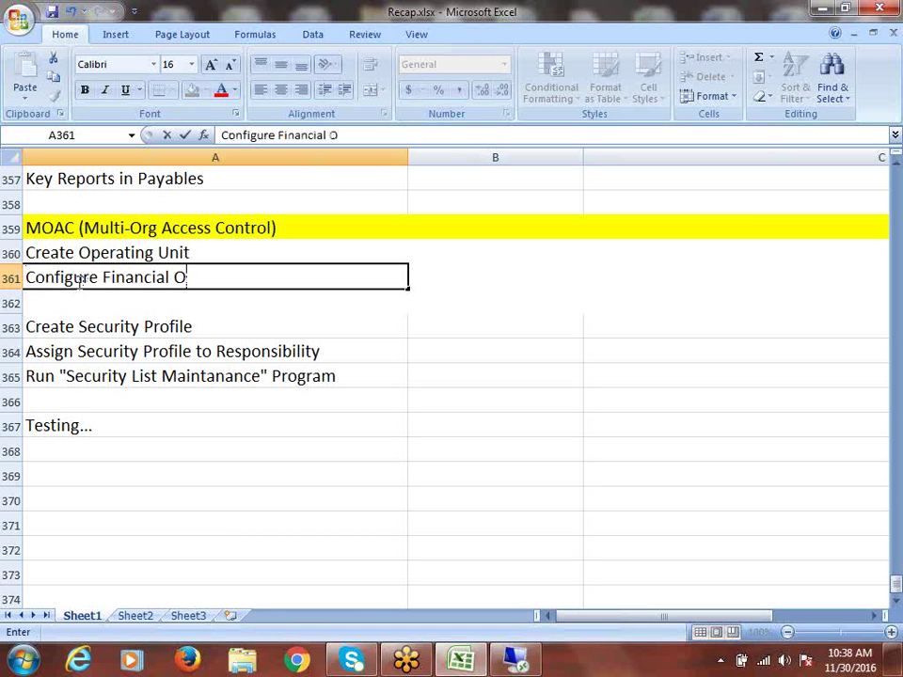
left_click(76, 279)
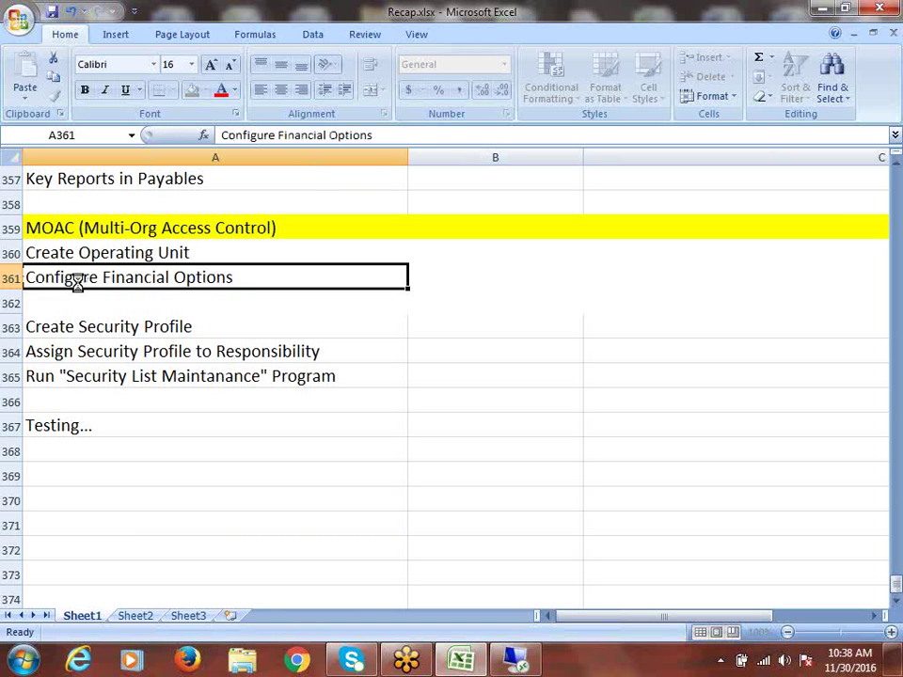
Step: Select the two new steps in A360:A361 and save Recap.xlsx
left_click_drag(133, 252, 136, 278)
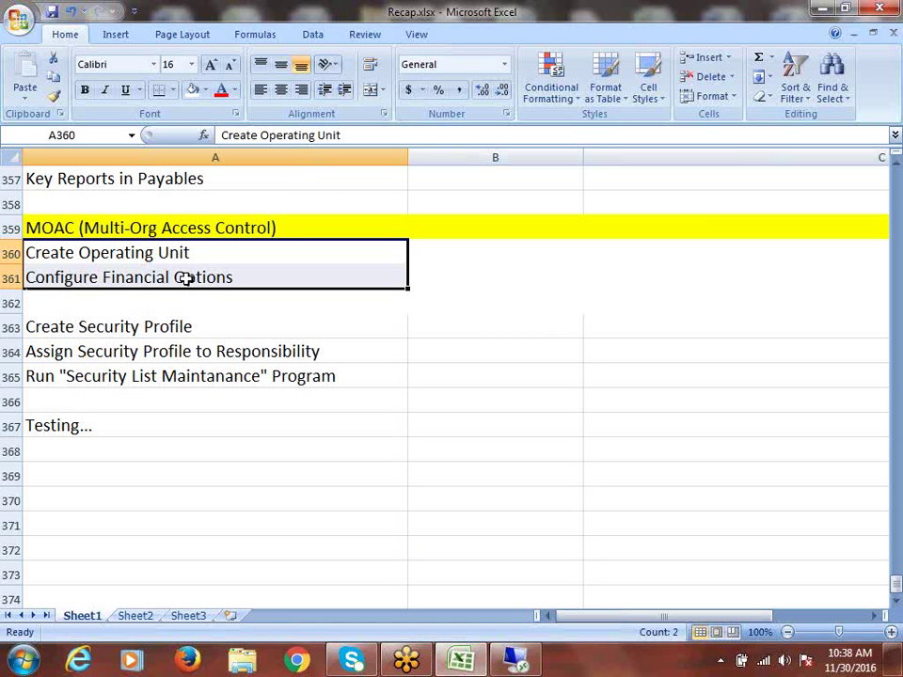
key("ctrl+s")
left_click_drag(186, 252, 191, 281)
left_click(182, 277)
key("ctrl+s")
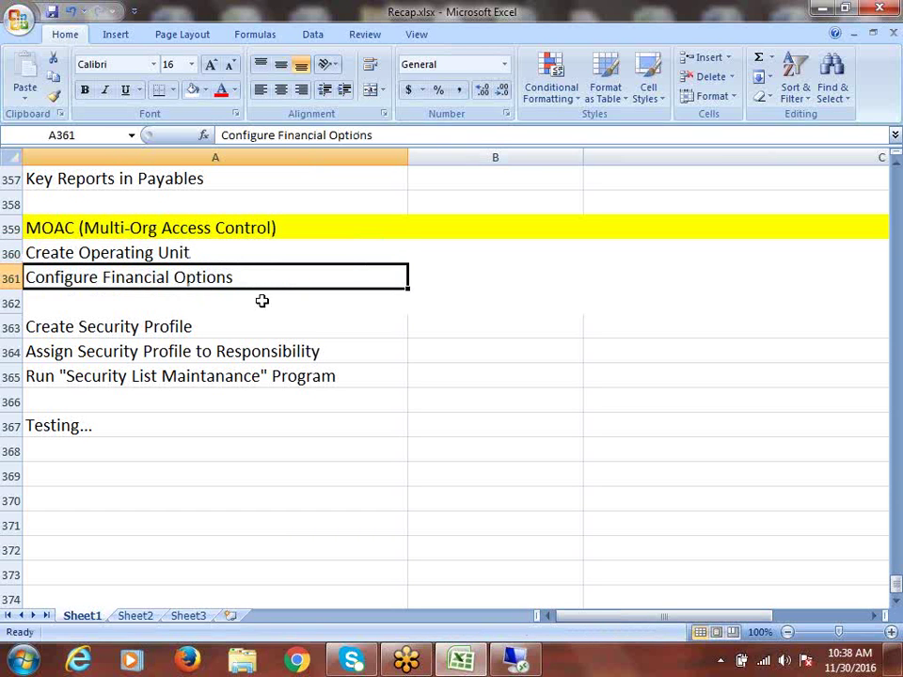
left_click(177, 254)
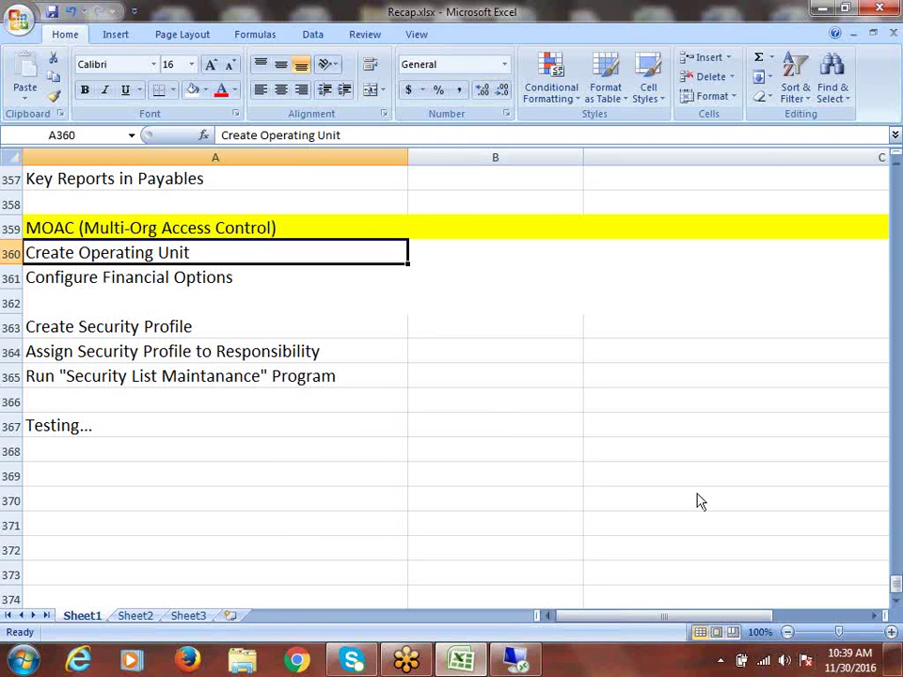
left_click(523, 664)
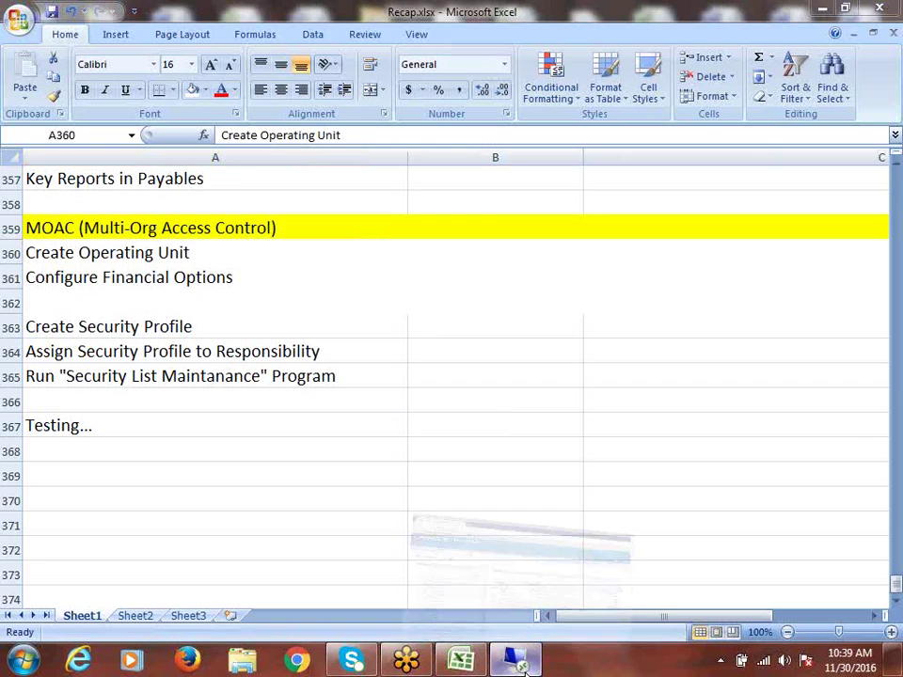
Step: Close the Home Page tab, re-enter the account password, and dismiss Firefox's save-login prompt
left_click(106, 350)
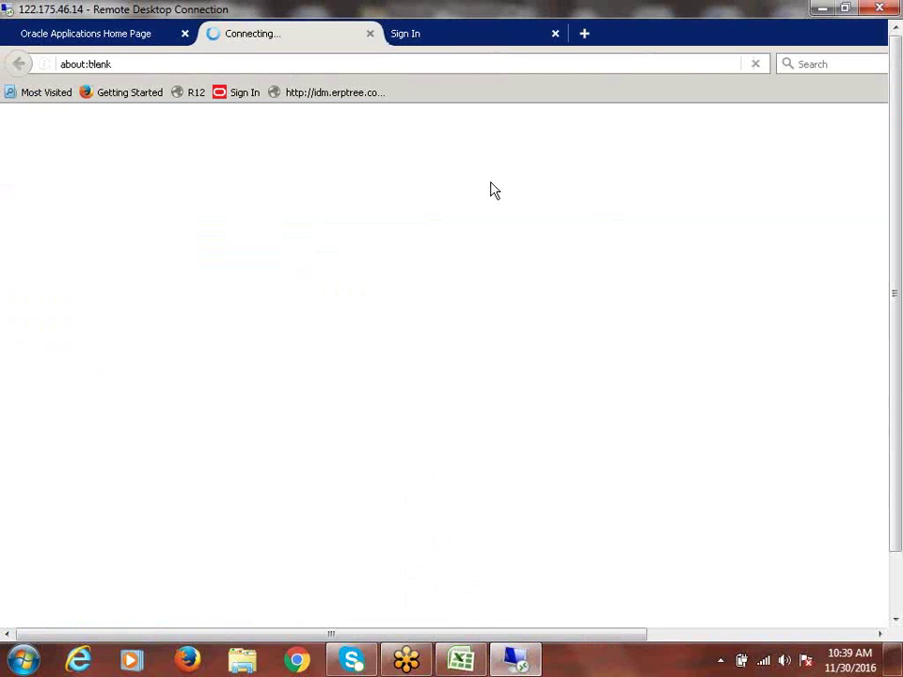
left_click(184, 35)
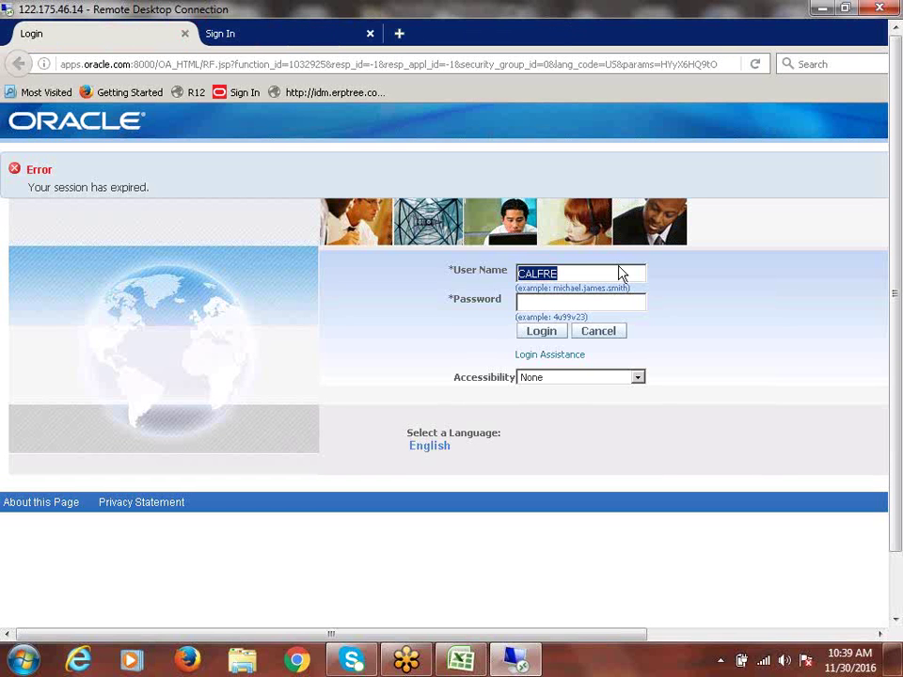
left_click(575, 303)
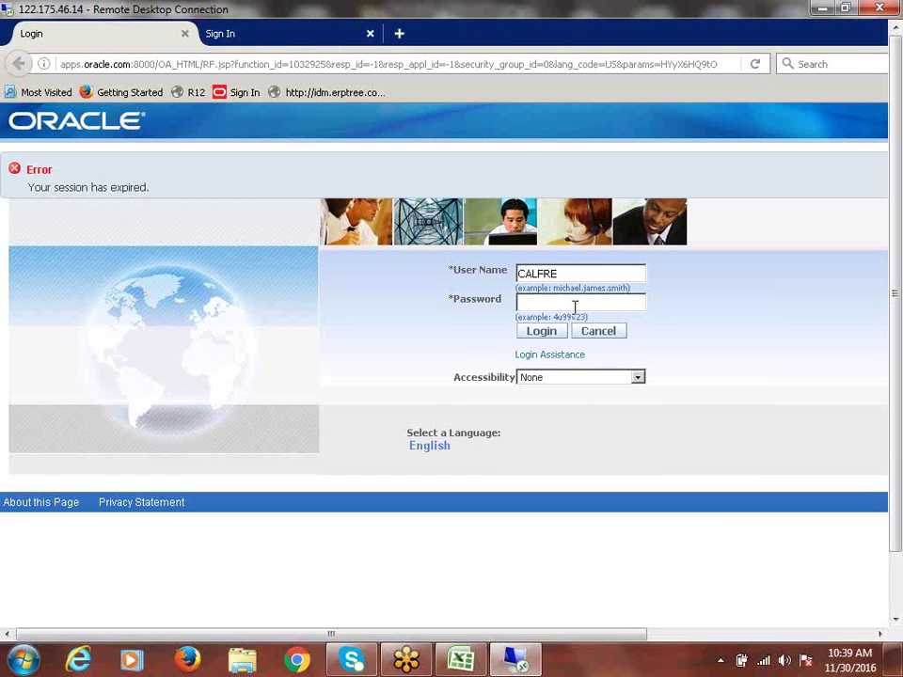
type("*******")
key("Return")
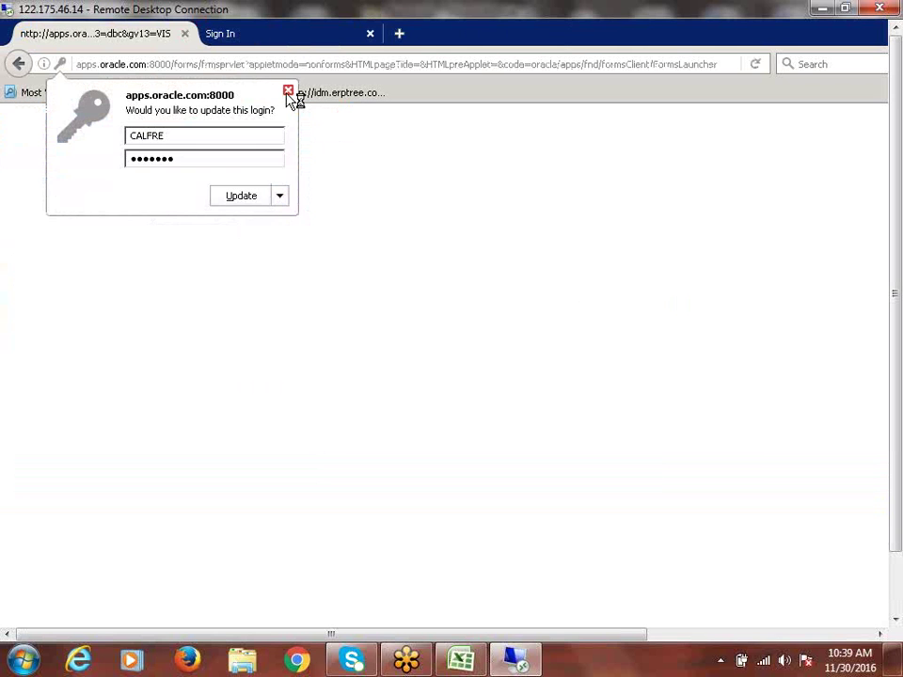
left_click(287, 91)
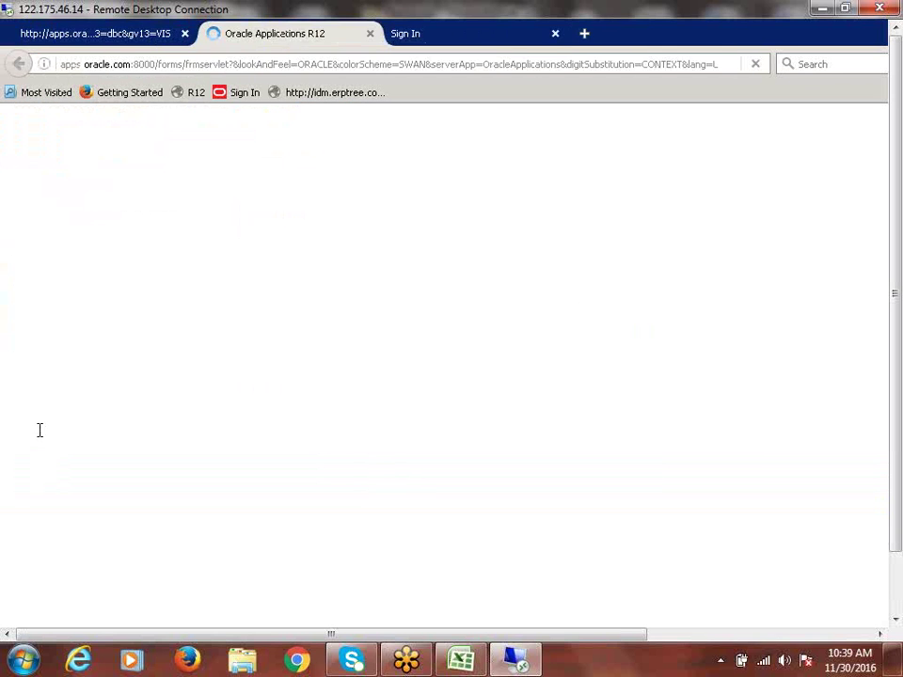
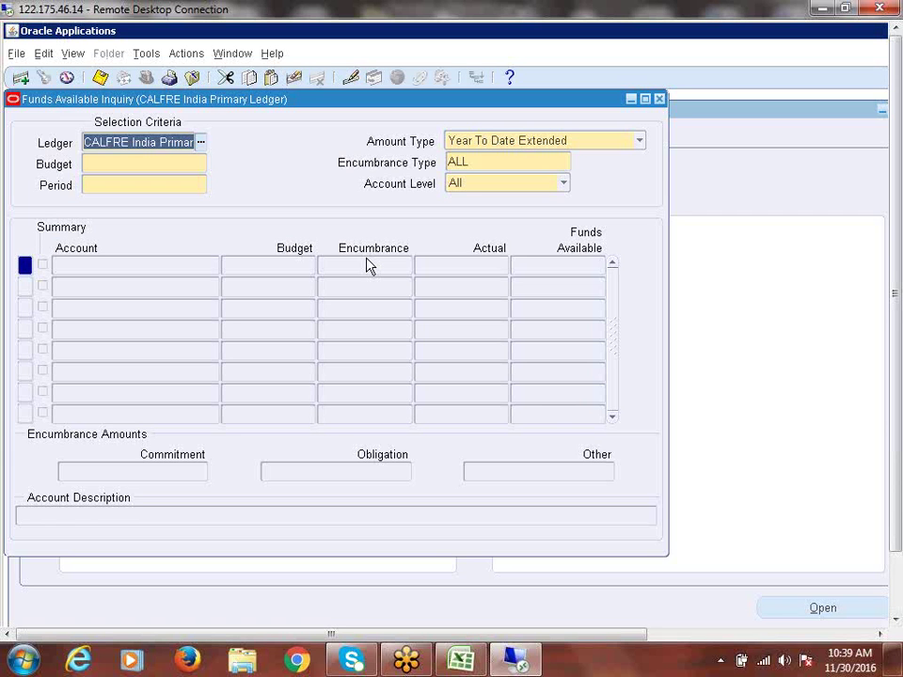
Step: Close the Funds Available Inquiry form and switch to the CALFRE Human Resources Super User responsibility
left_click(660, 99)
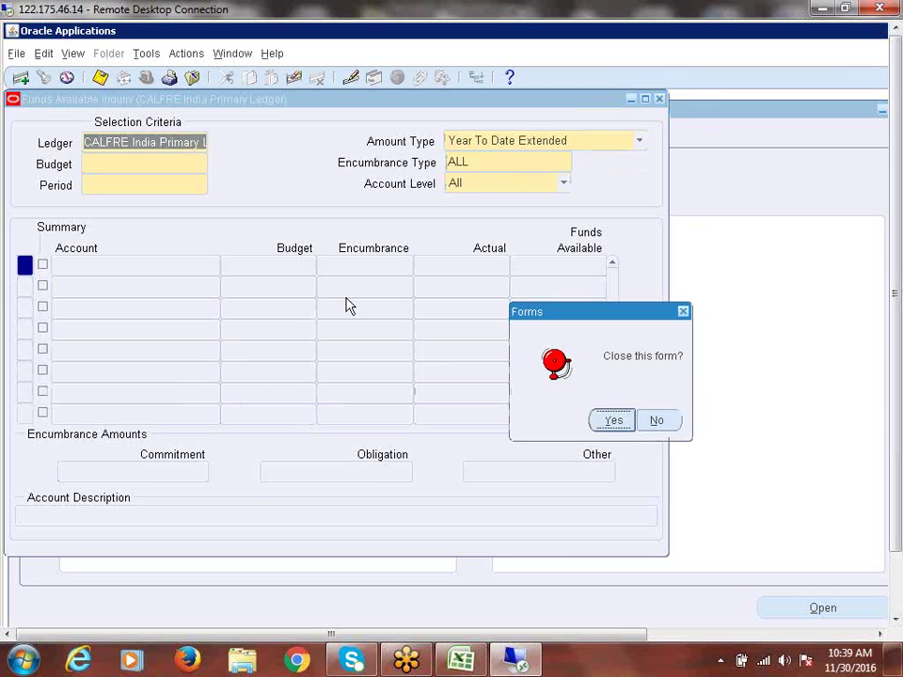
left_click(619, 423)
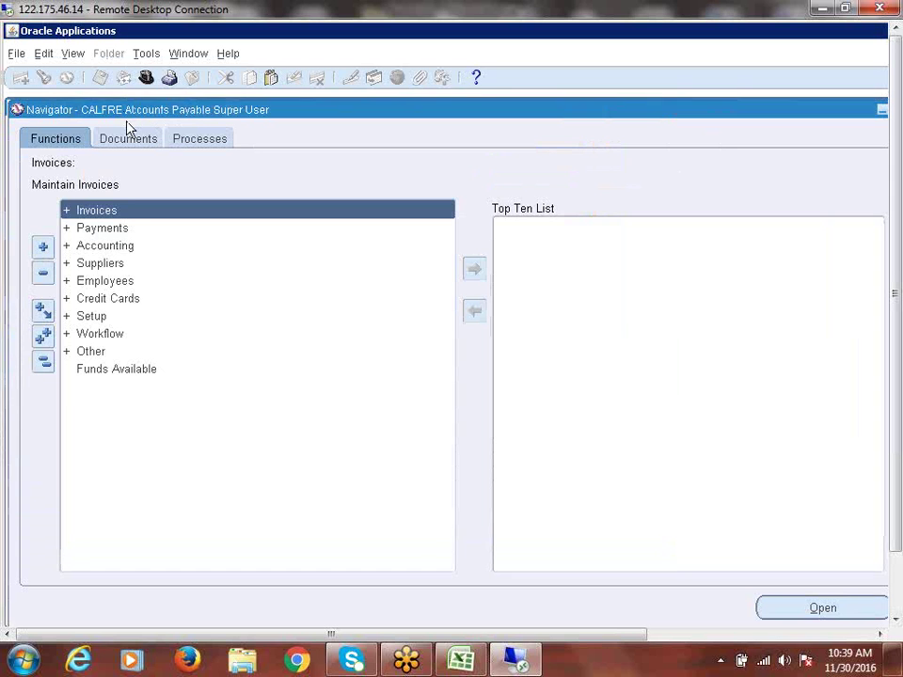
left_click_drag(127, 115, 123, 111)
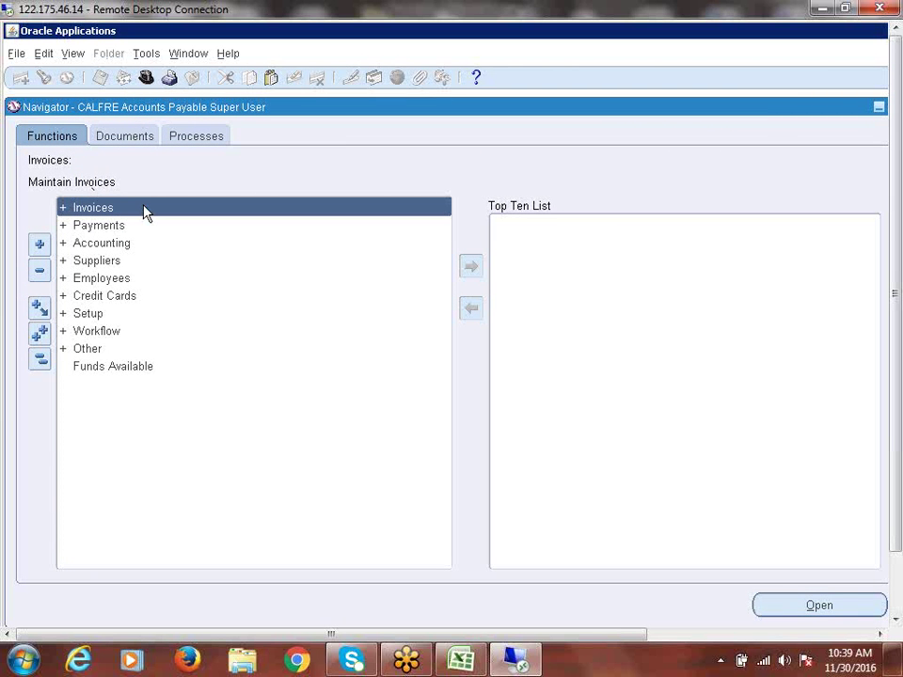
left_click(146, 78)
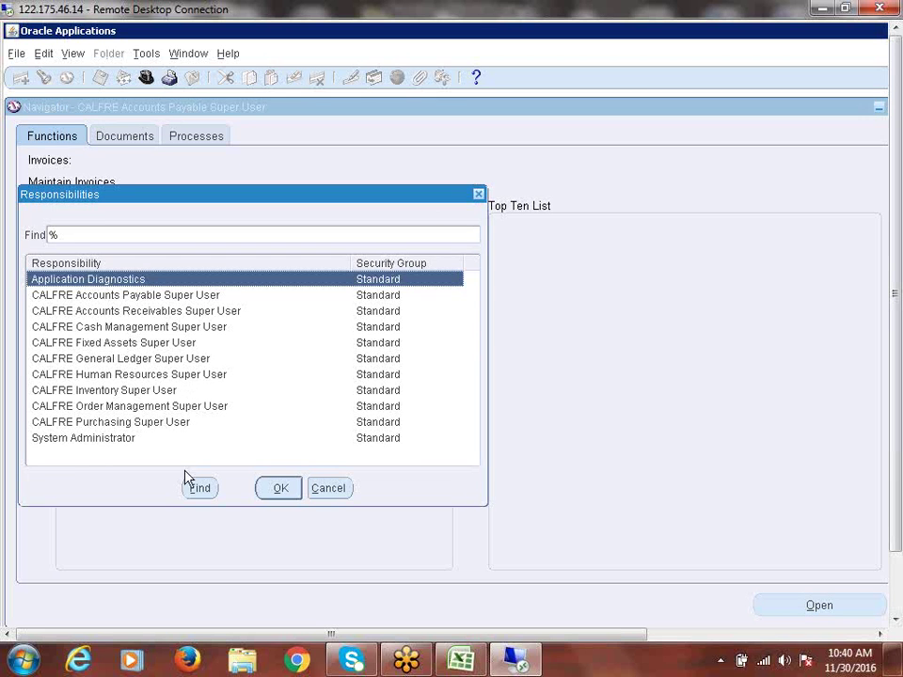
left_click(178, 376)
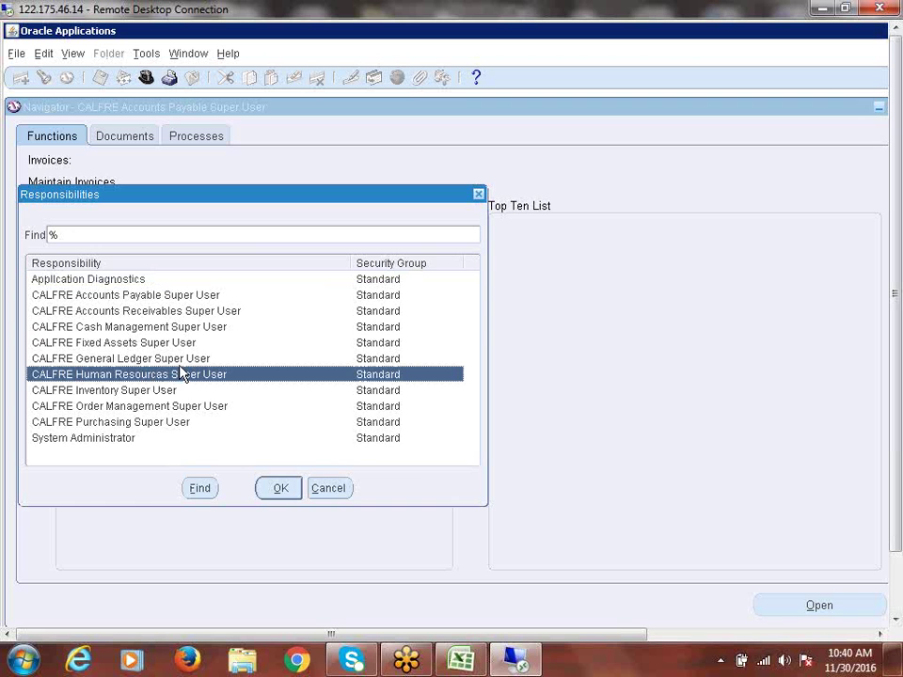
double_click(181, 373)
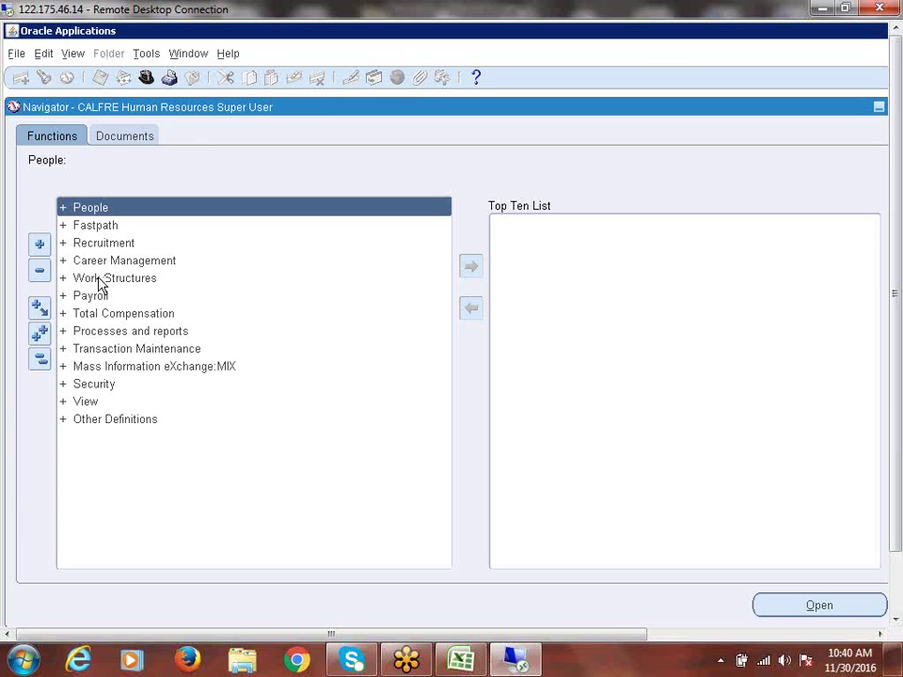
Step: Expand Work Structures > Organization and start a new organization record from Find Organization
double_click(104, 281)
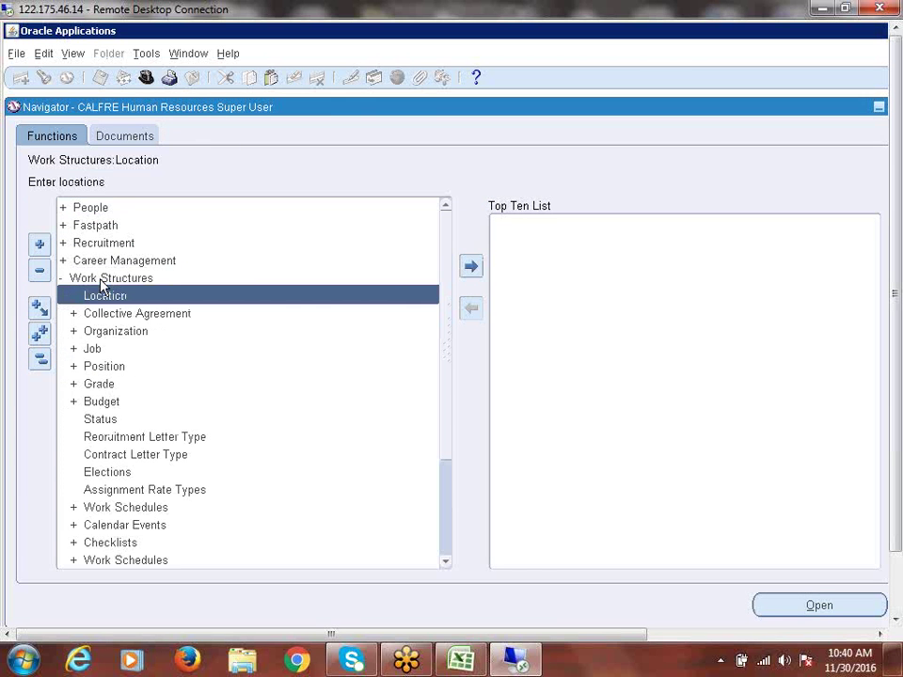
double_click(136, 333)
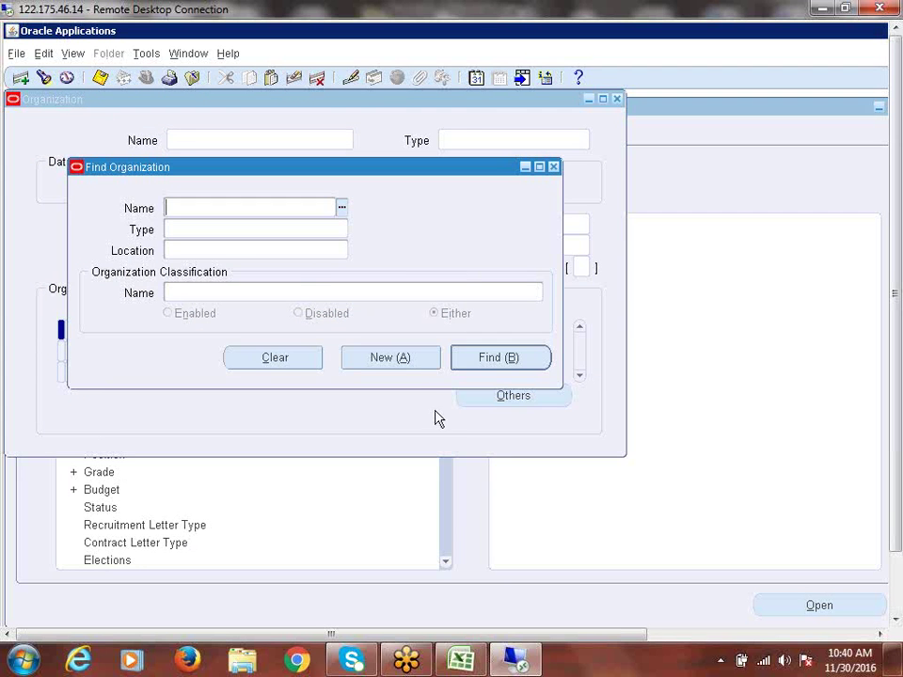
left_click(387, 356)
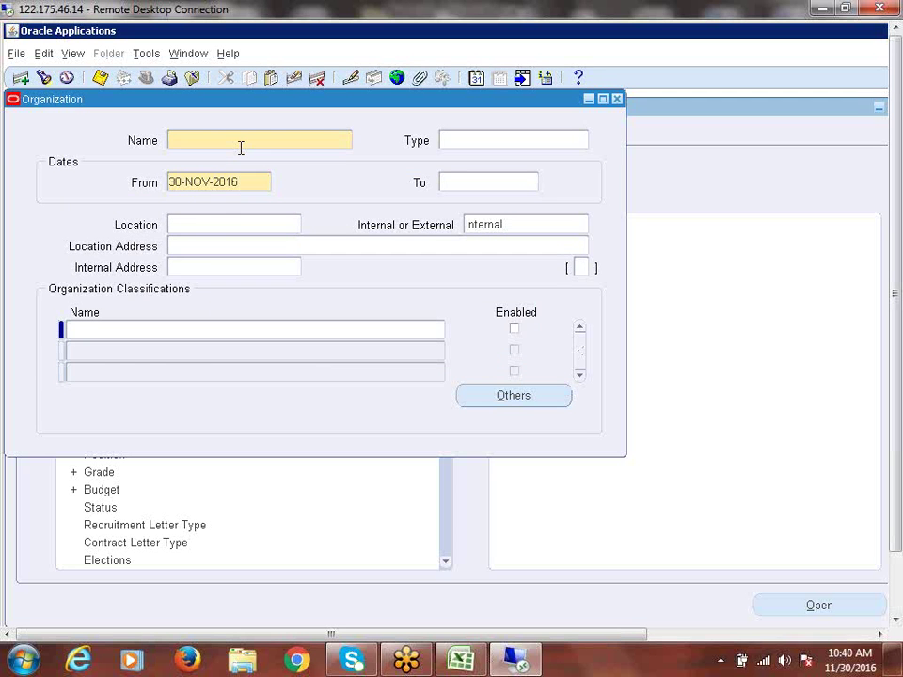
Step: Name the organization 'CALFRE Bangaloe Operating Unit' and set its location to Hyderabad
type("CALFRE Bangaloe Op")
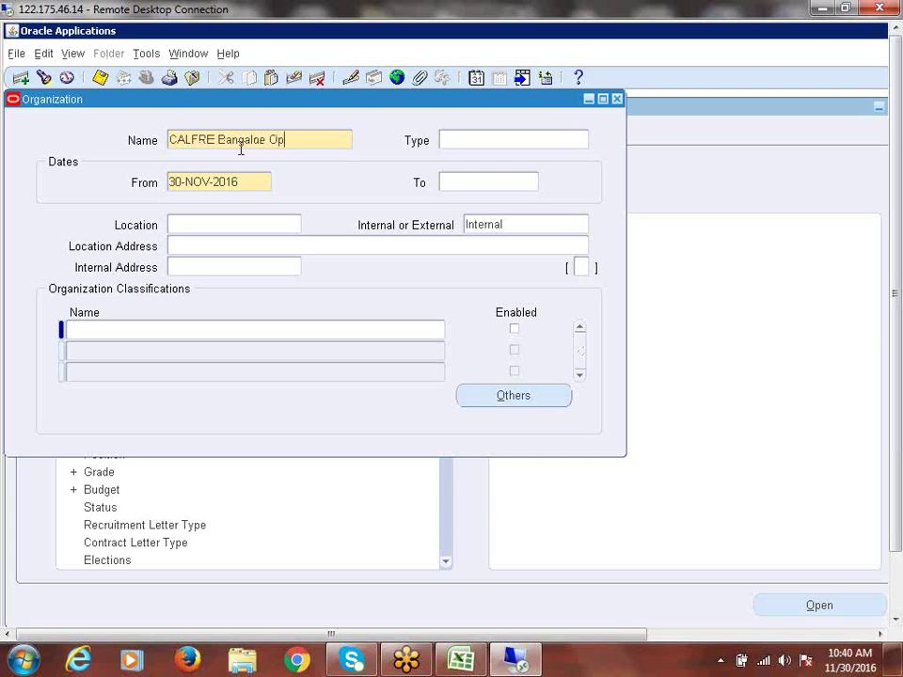
type("erating Unit")
key("Tab")
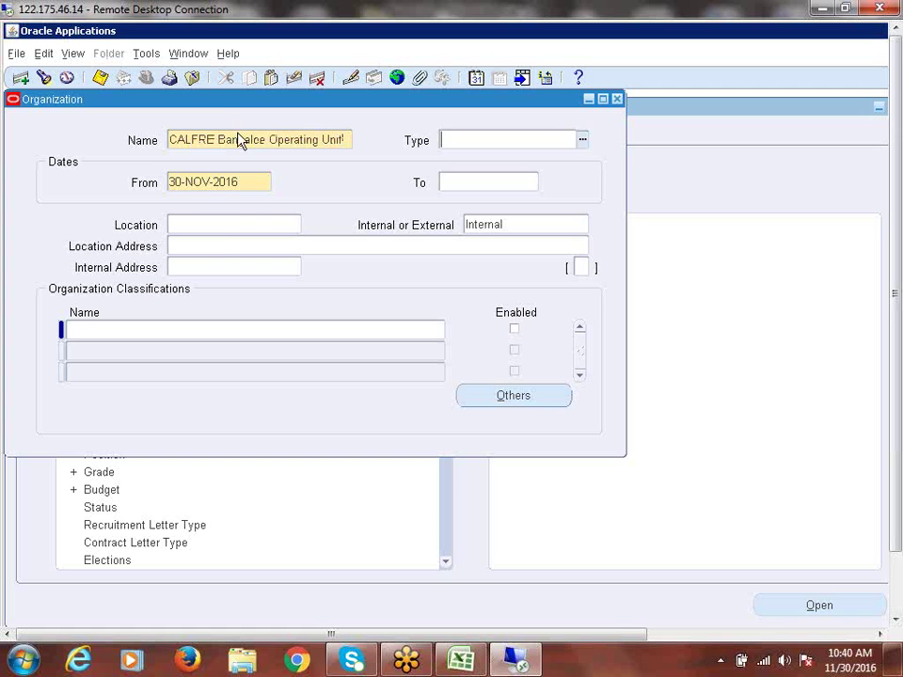
left_click(219, 229)
type("ban")
key("Tab")
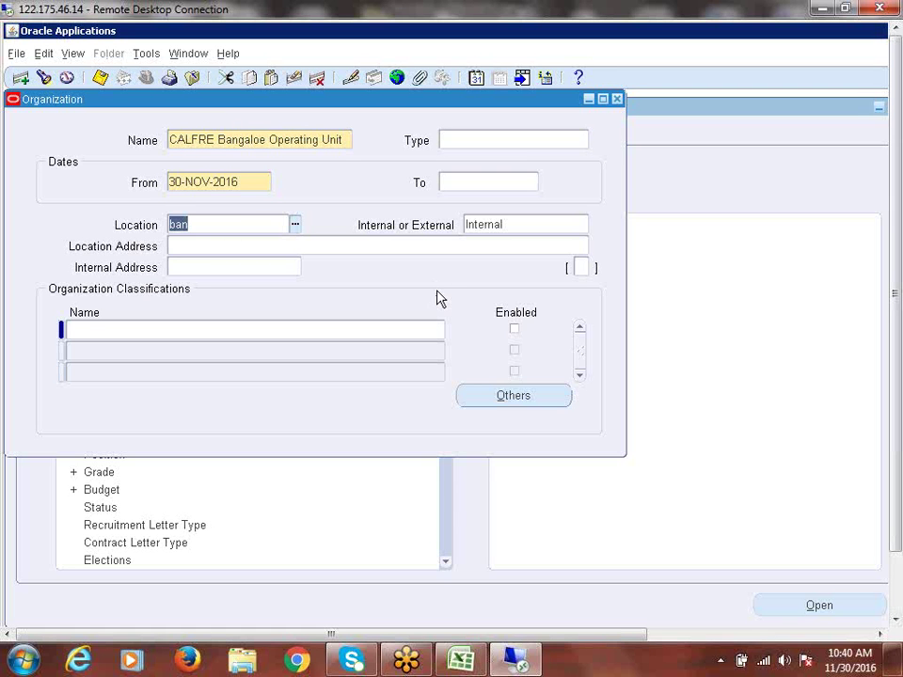
key("BackSpace")
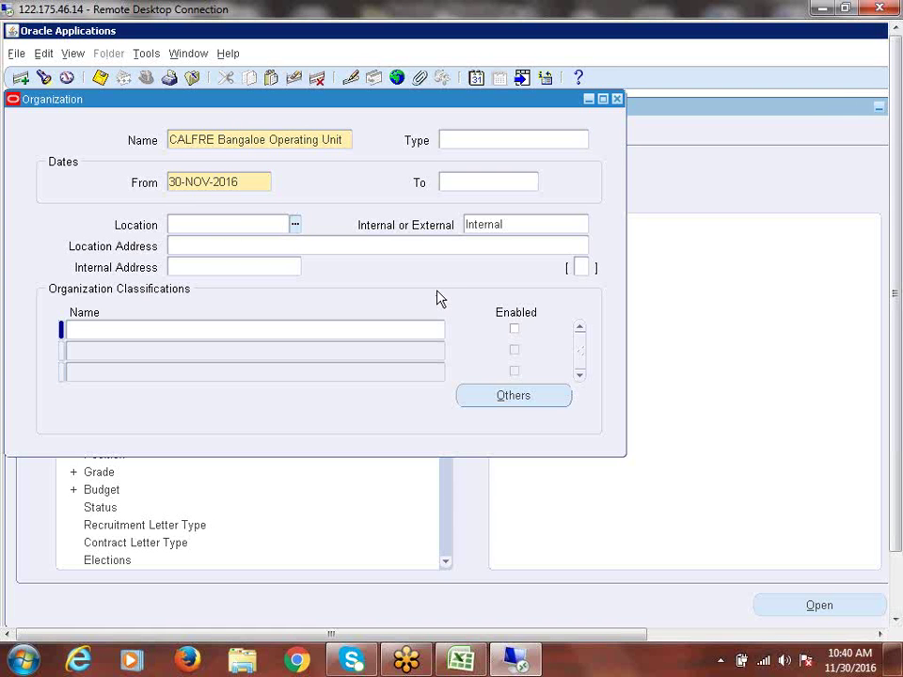
type("hy")
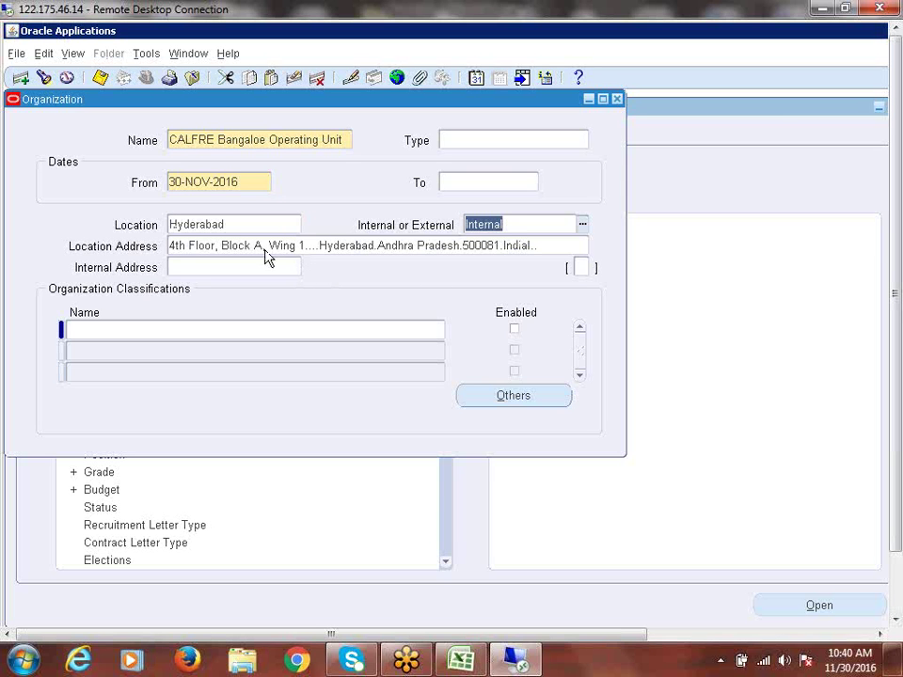
left_click(267, 248)
Step: Add an Operating Unit classification and mark it Enabled
left_click(112, 327)
type("o")
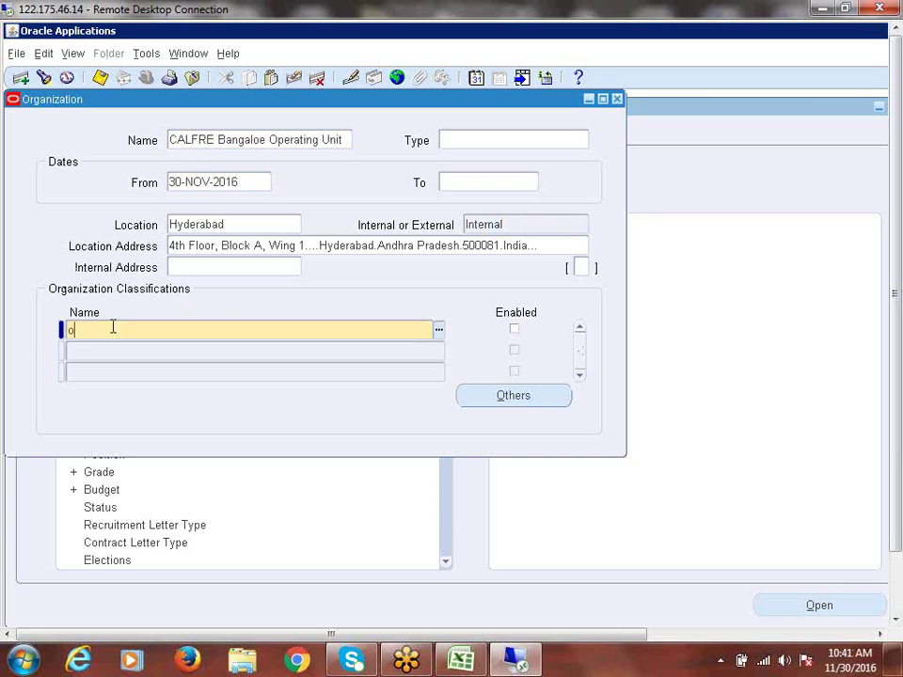
type("perating u")
key("Tab")
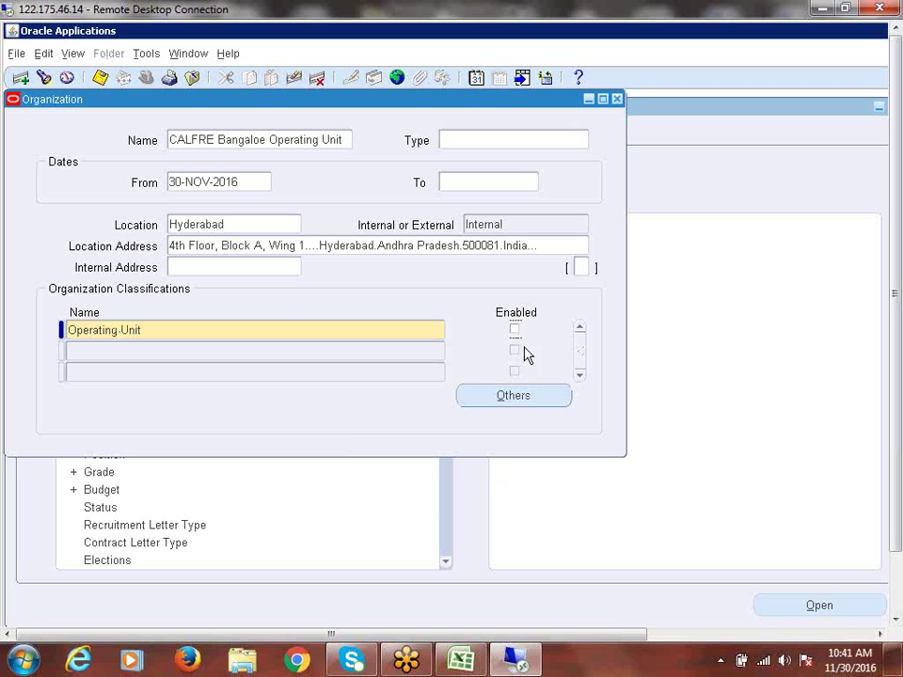
left_click(515, 329)
Step: Enter Operating Unit Information with ledger CALFRE Indi1278(INR) and legal context CALFRE India Legal Entity, then save
left_click(512, 396)
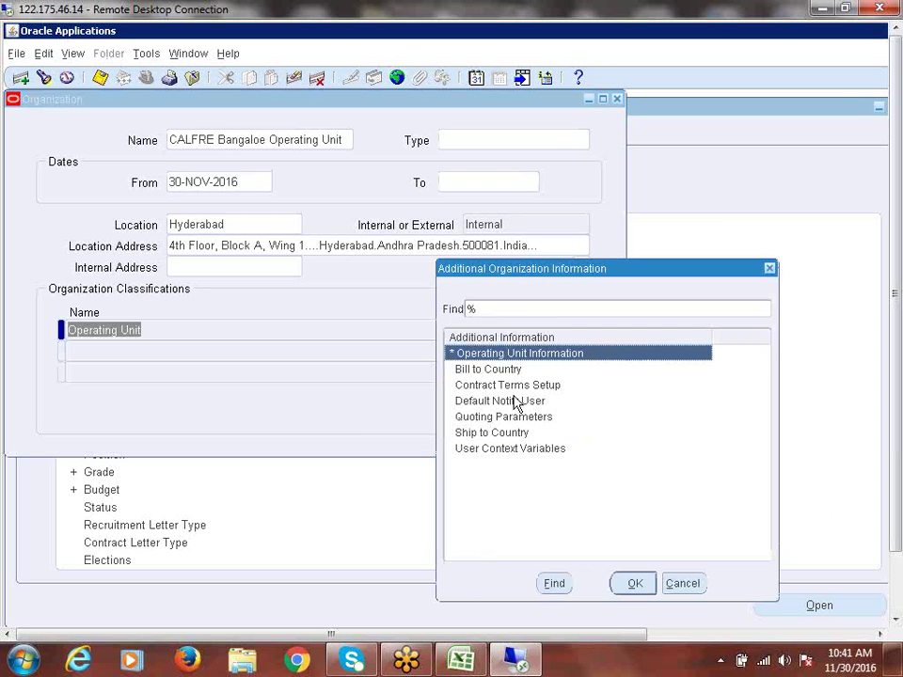
left_click(635, 585)
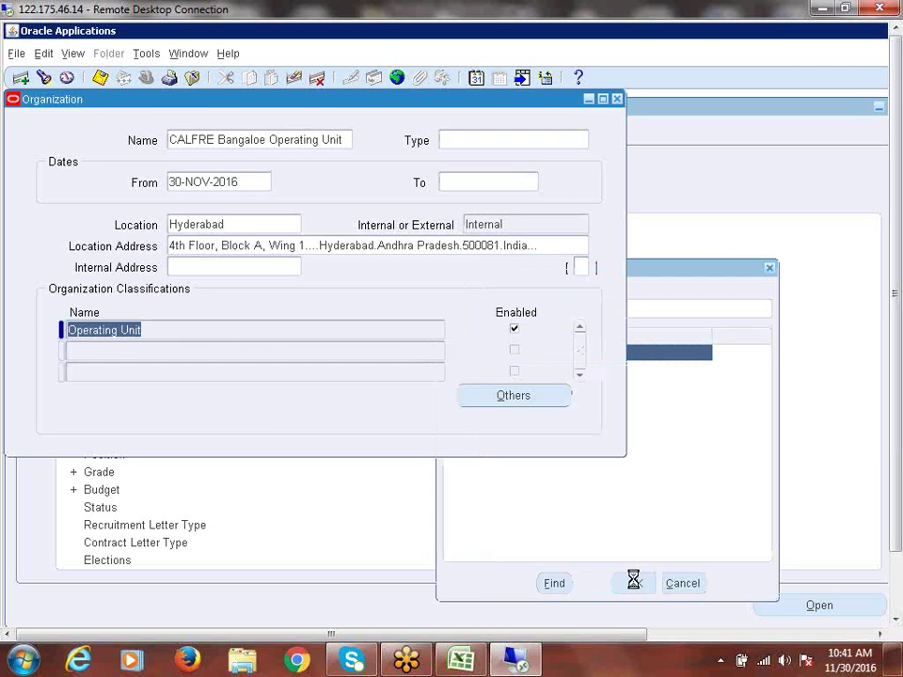
left_click(162, 163)
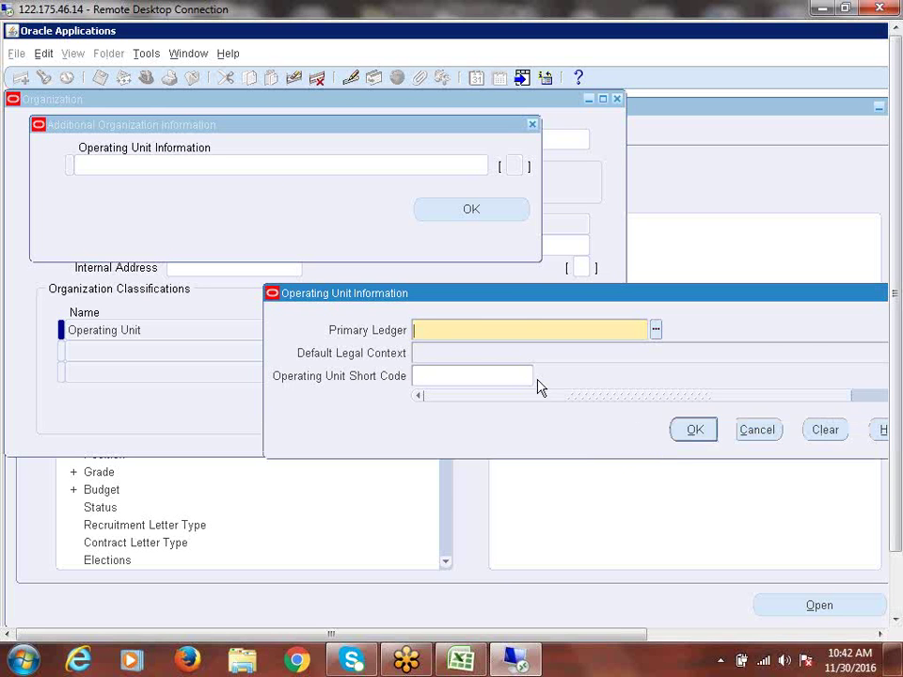
type("calfre")
key("Tab")
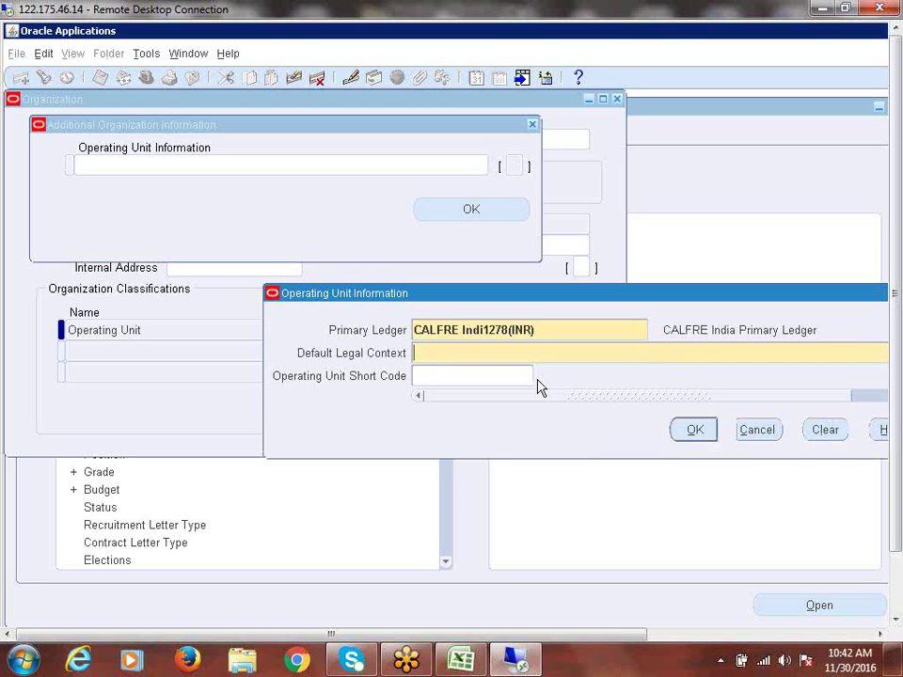
type("calfre")
key("Tab")
left_click(696, 430)
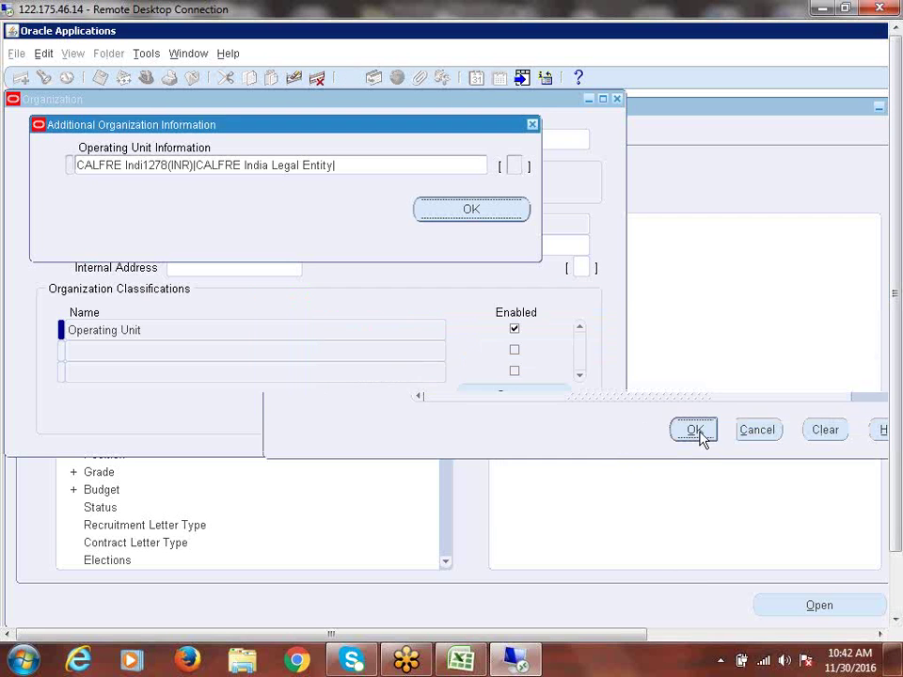
left_click(469, 212)
left_click(573, 422)
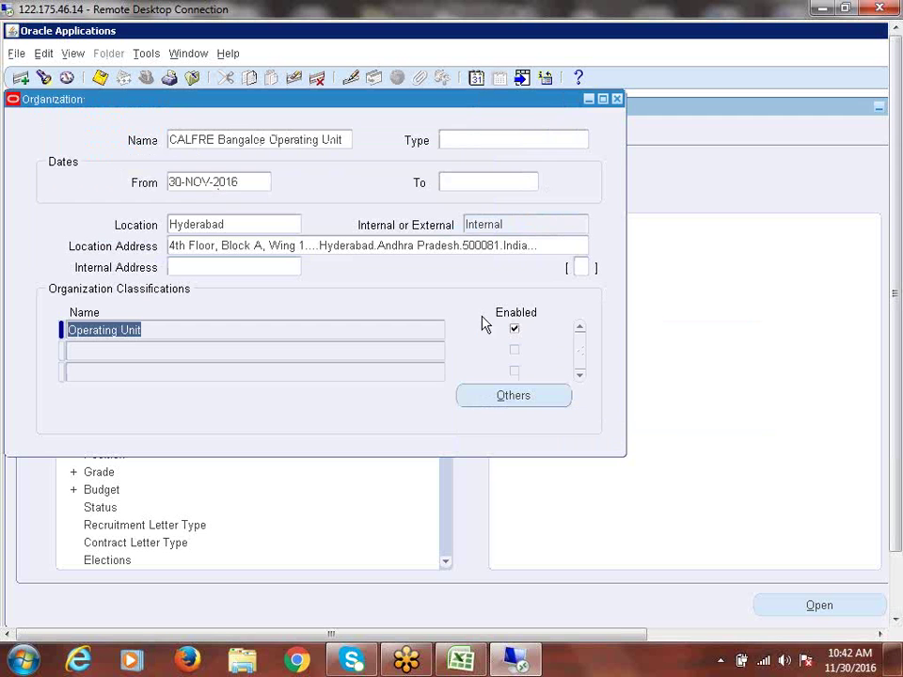
Step: Close the Organization form and switch to the CALFRE Accounts Payable Super User responsibility
left_click(616, 100)
left_click(37, 362)
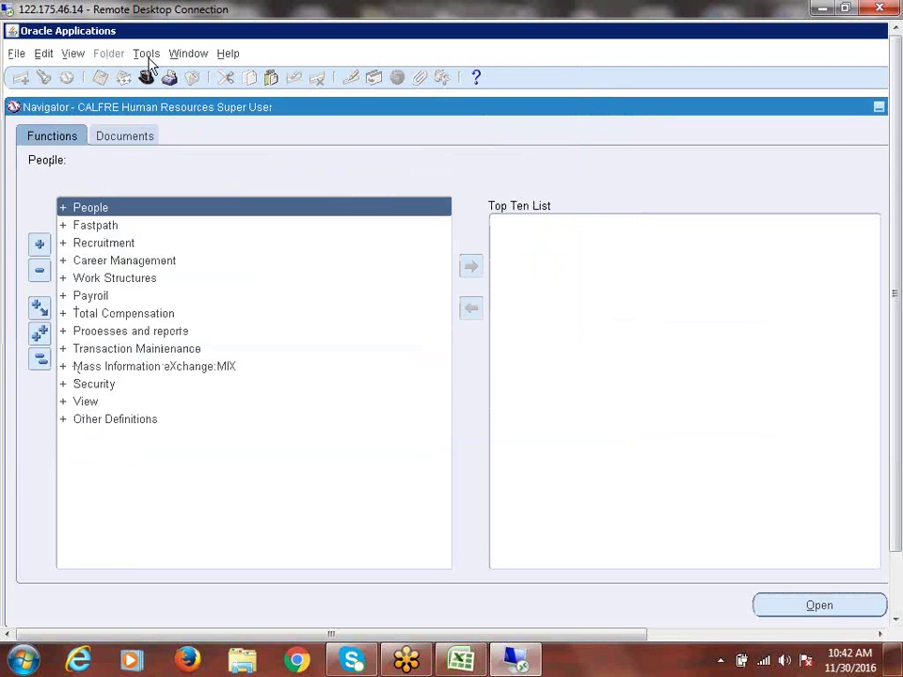
left_click(147, 79)
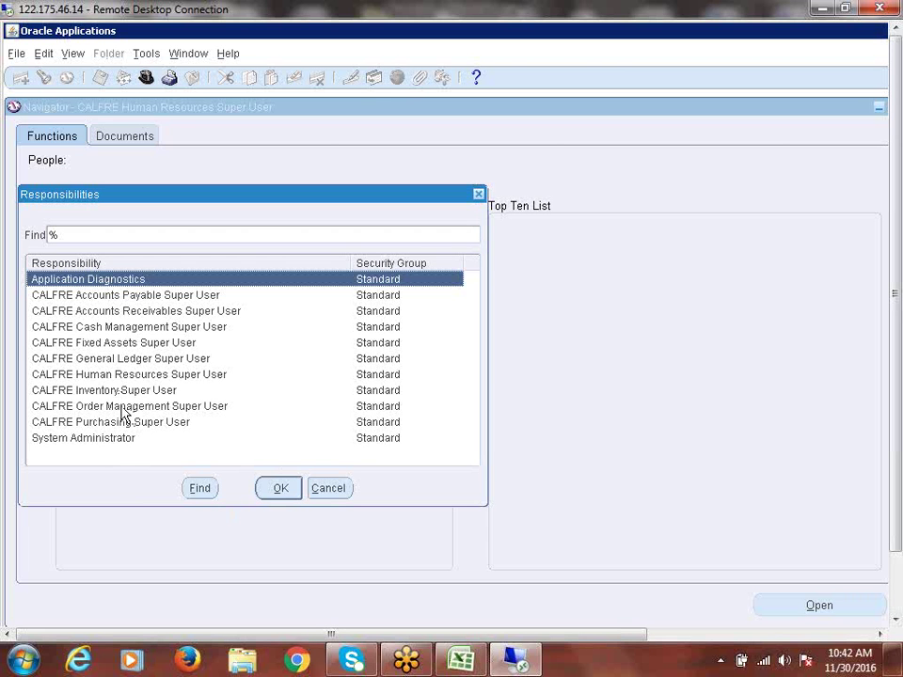
left_click(130, 344)
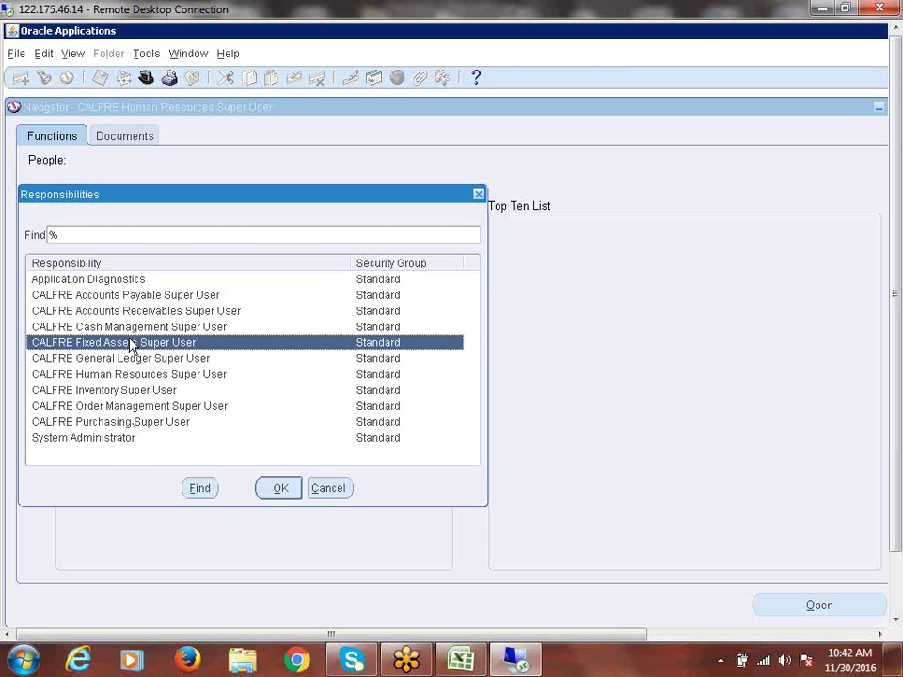
left_click(129, 300)
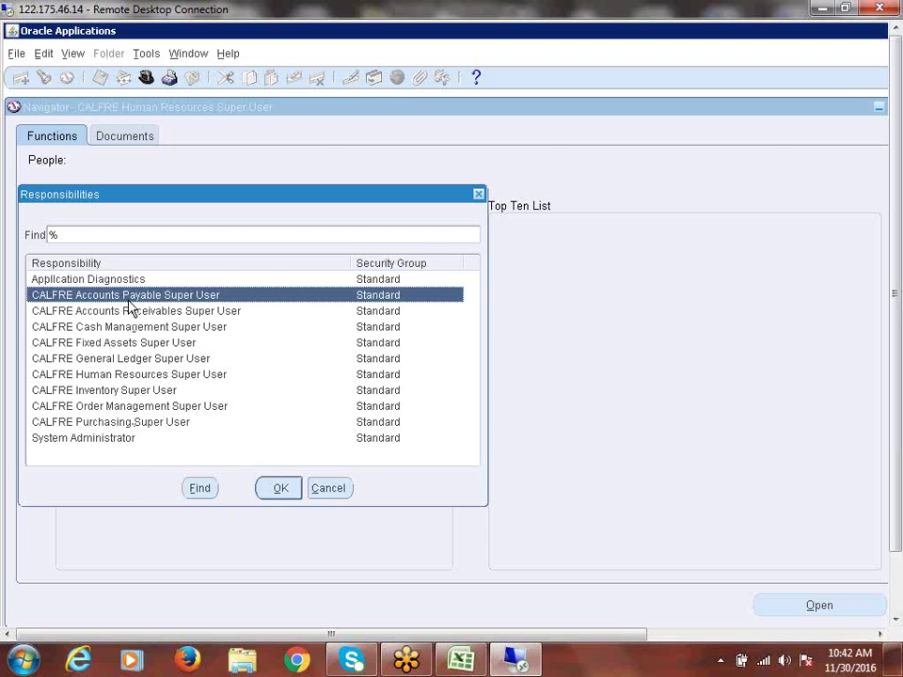
double_click(129, 300)
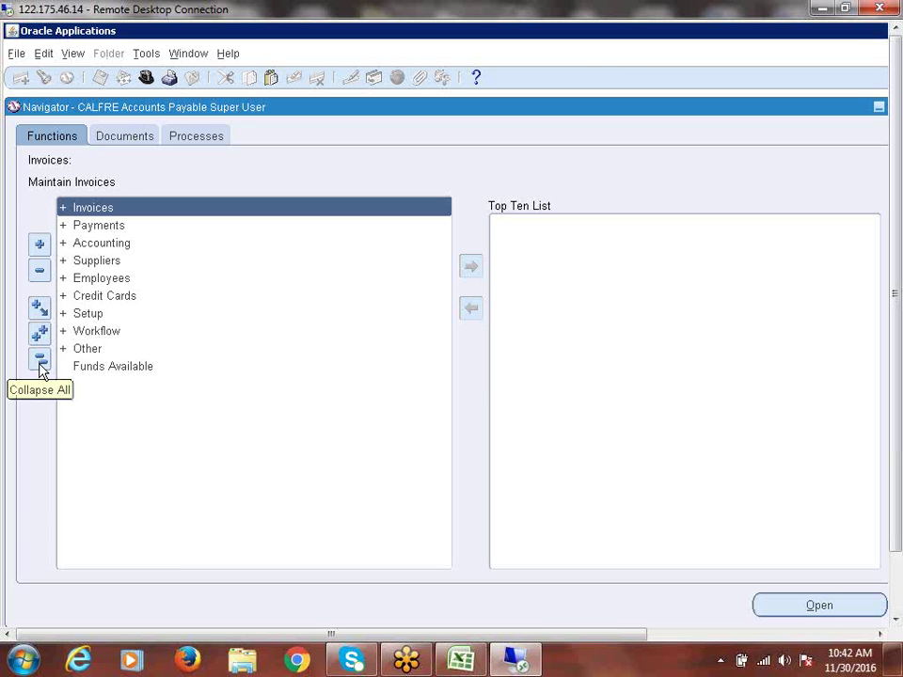
left_click(89, 314)
Step: Expand Setup > Options and open Financials Options
double_click(89, 314)
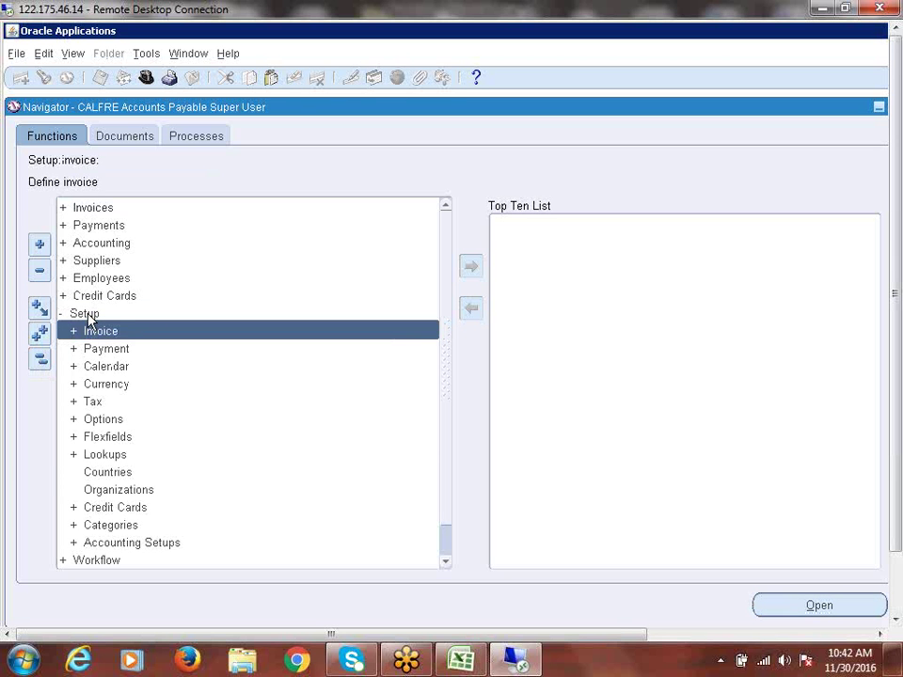
key("Down")
key("Down")
key("Down")
key("Down")
key("Down")
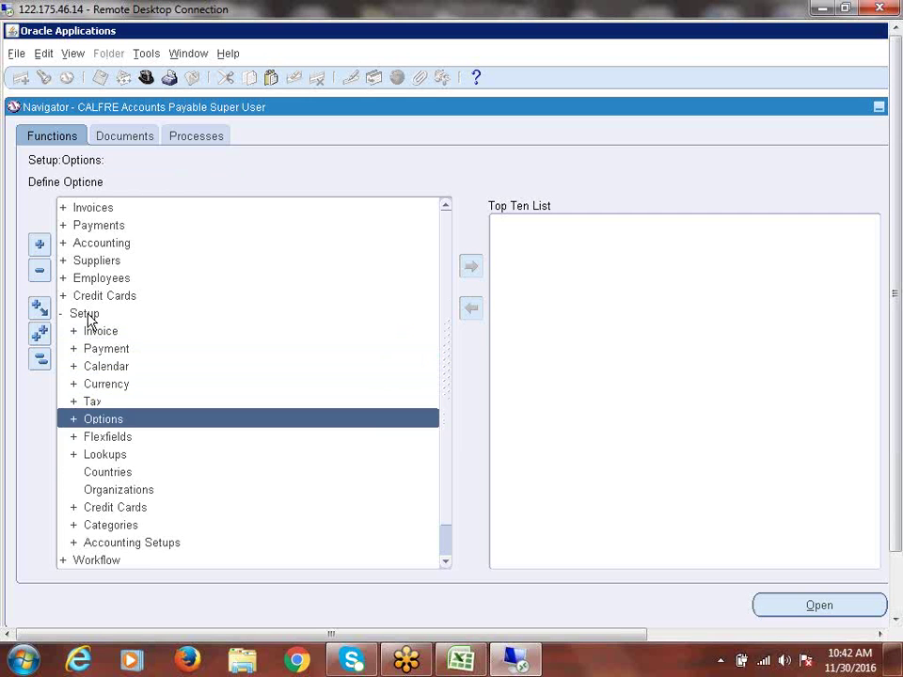
key("Return")
key("Return")
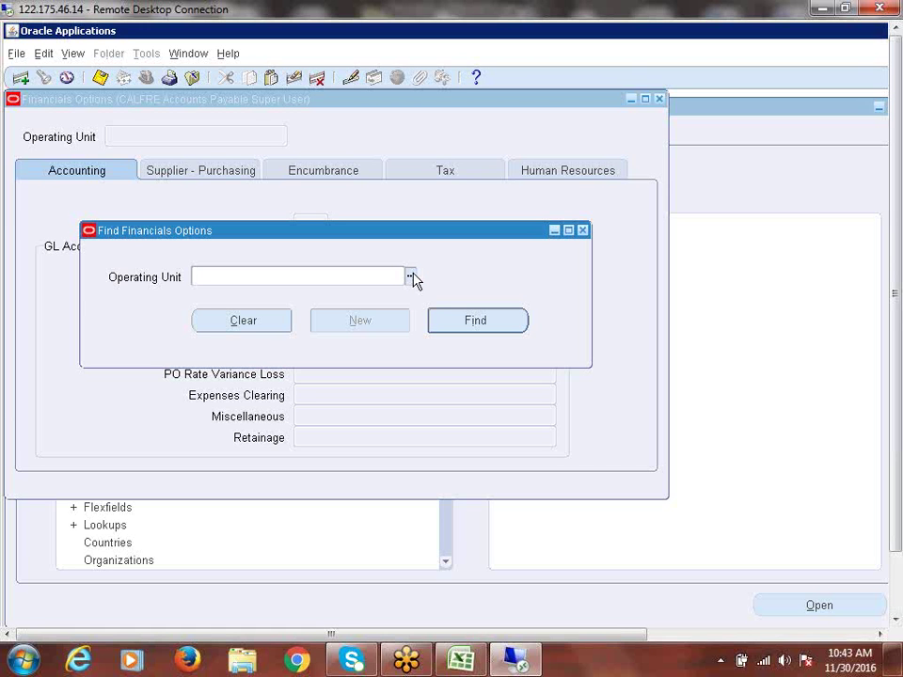
Step: View the Operating Unit list showing CALFRE Hyderabad and Bangalore units, then close it
left_click(411, 276)
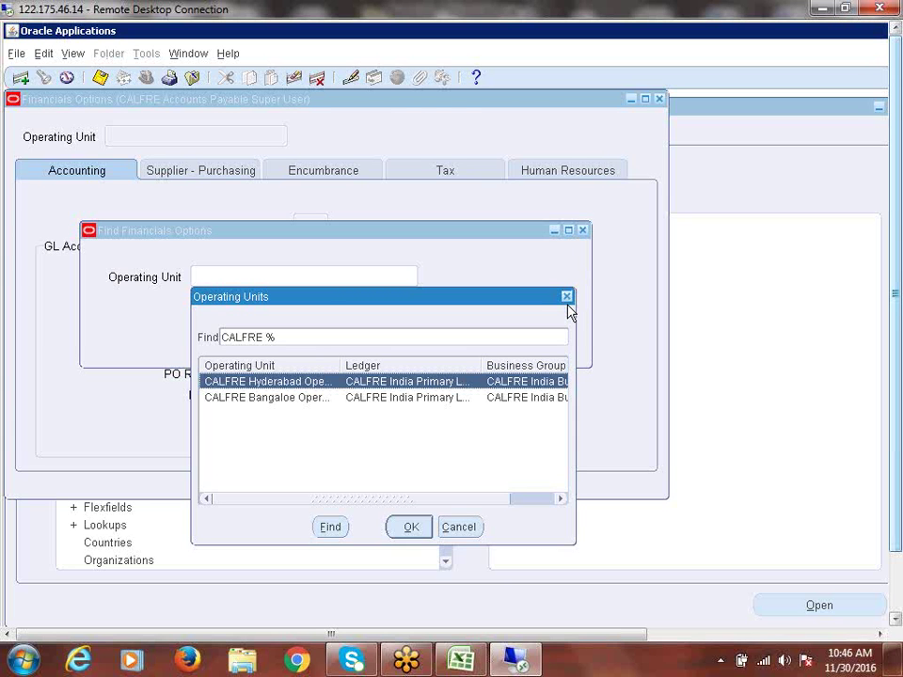
left_click(568, 297)
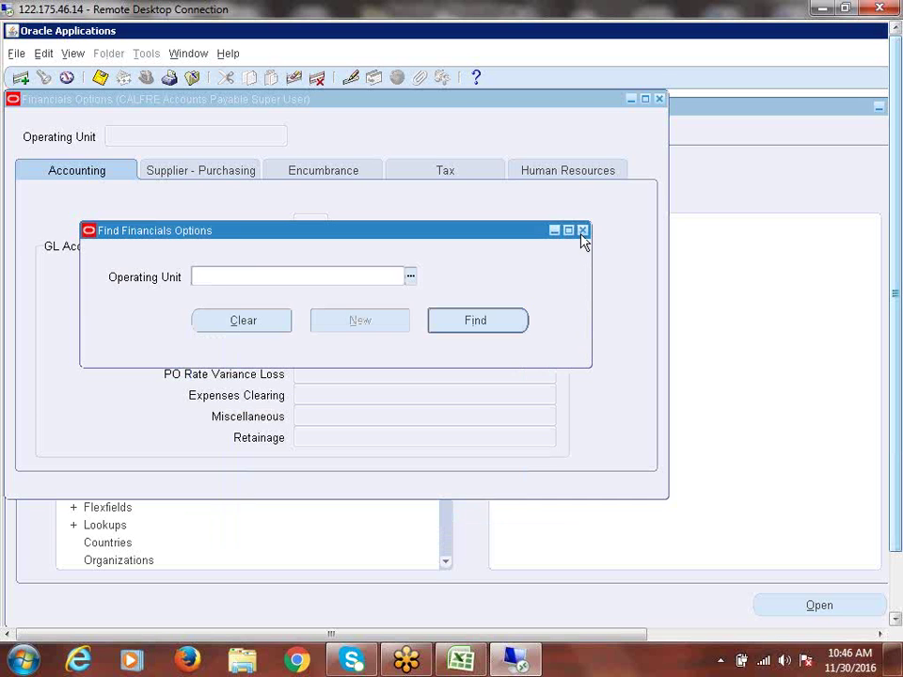
Step: Close the Find dialog and Financials Options form, dismissing the no-primary-key message, and collapse the navigator
left_click(583, 231)
left_click(691, 399)
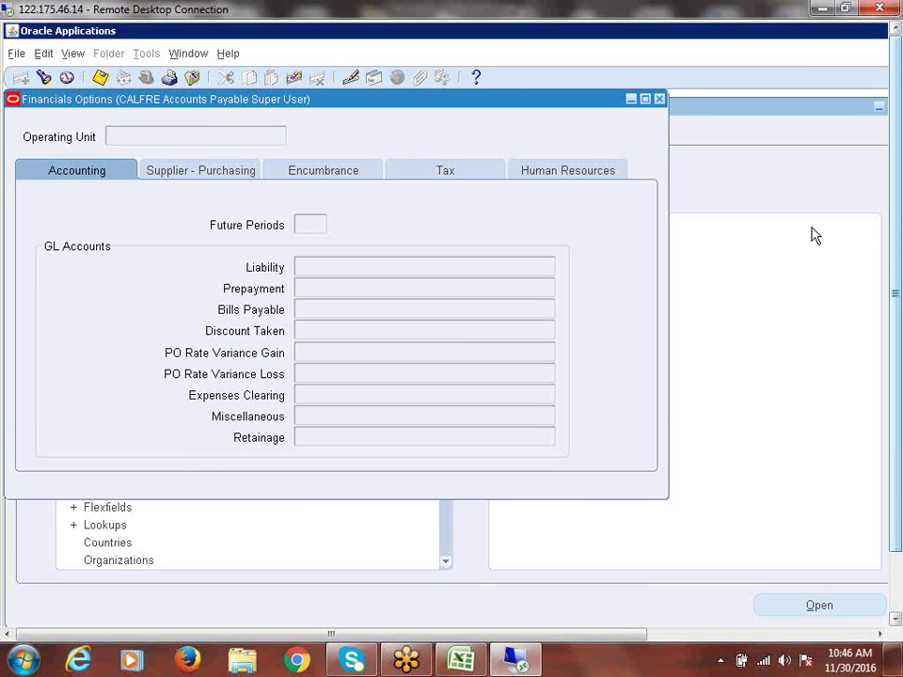
left_click(659, 98)
left_click(39, 358)
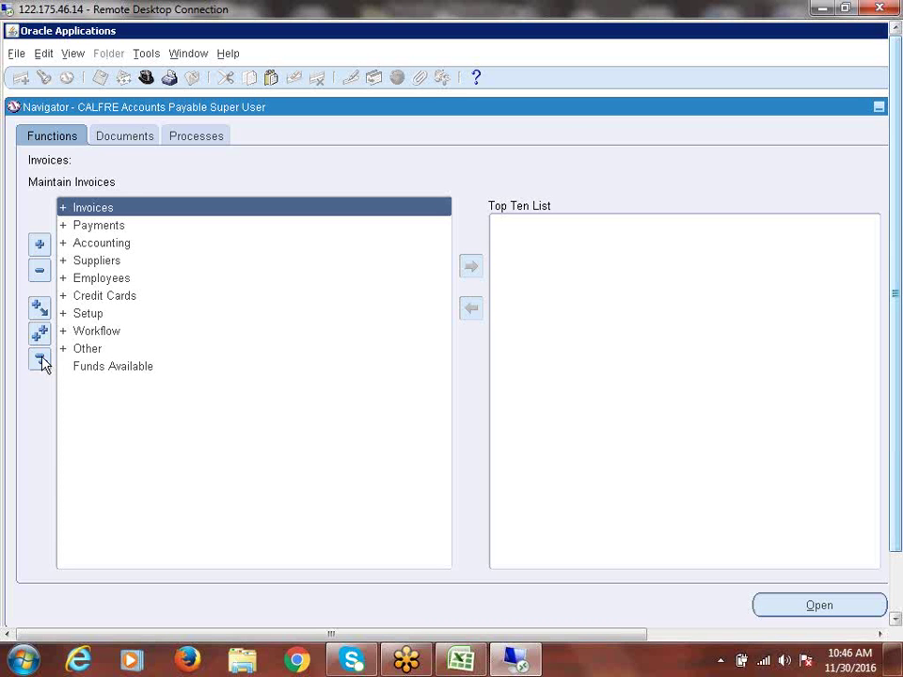
Step: Switch to CALFRE Human Resources Super User and open the Security > Profile form
left_click(148, 81)
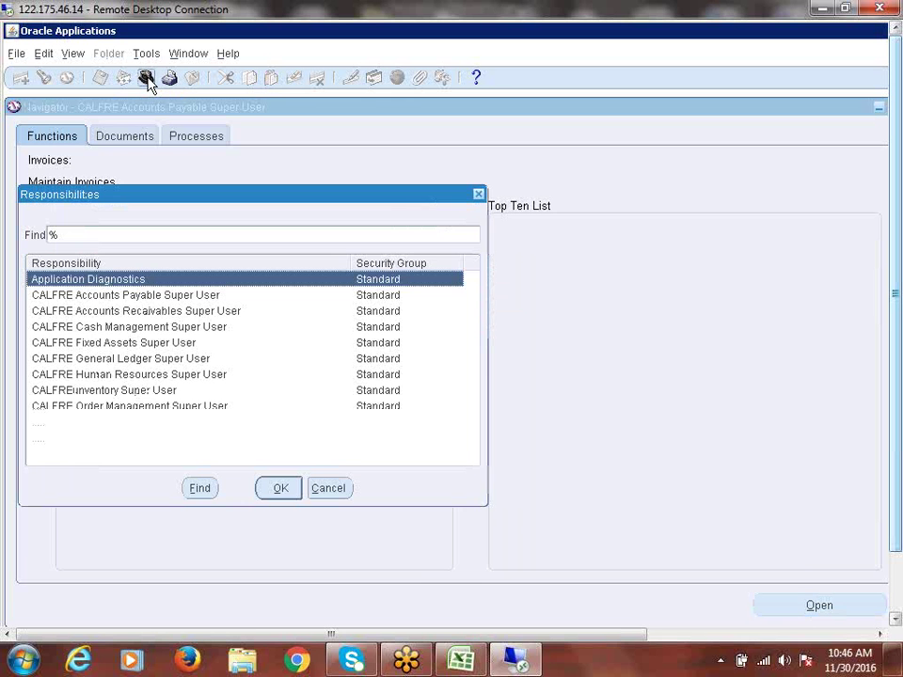
left_click(111, 380)
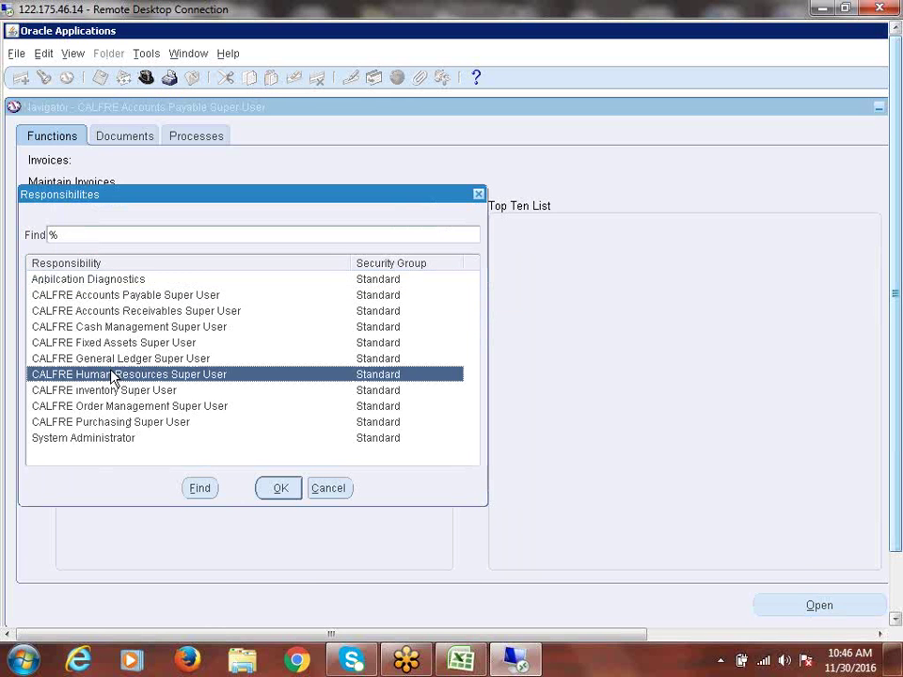
double_click(111, 379)
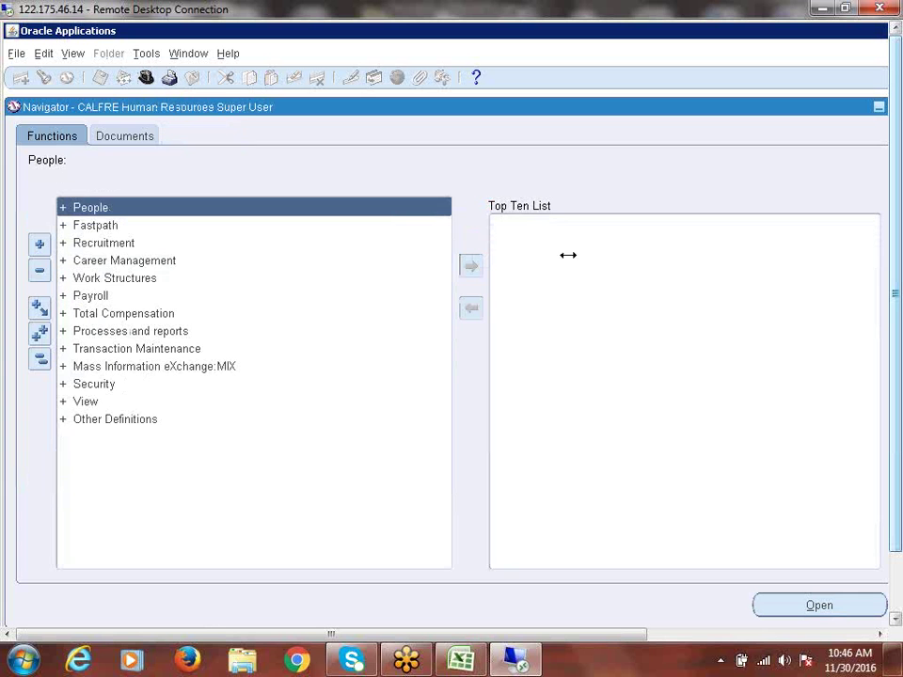
left_click(95, 388)
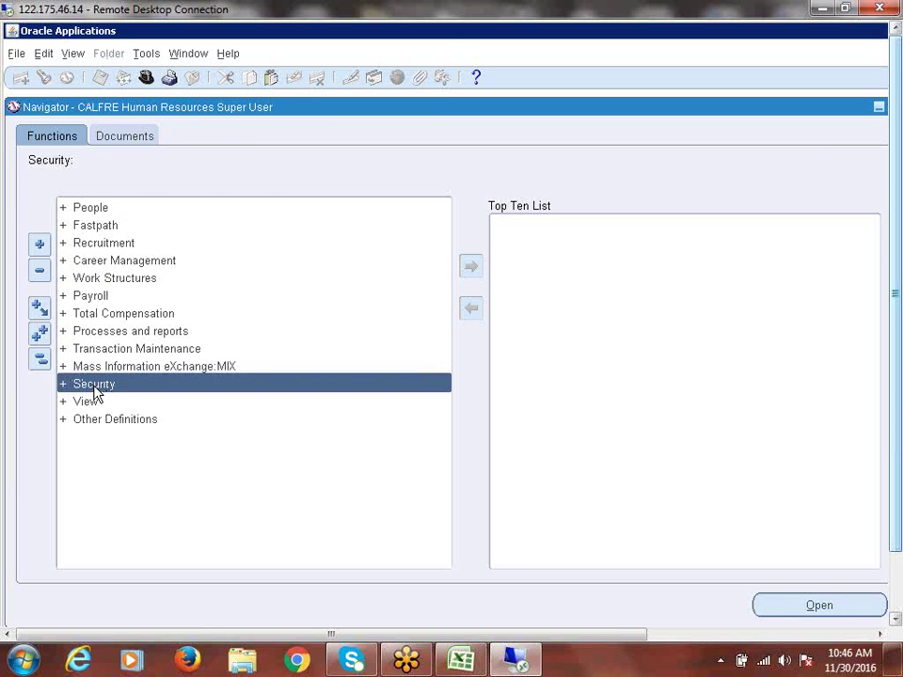
double_click(95, 387)
double_click(111, 402)
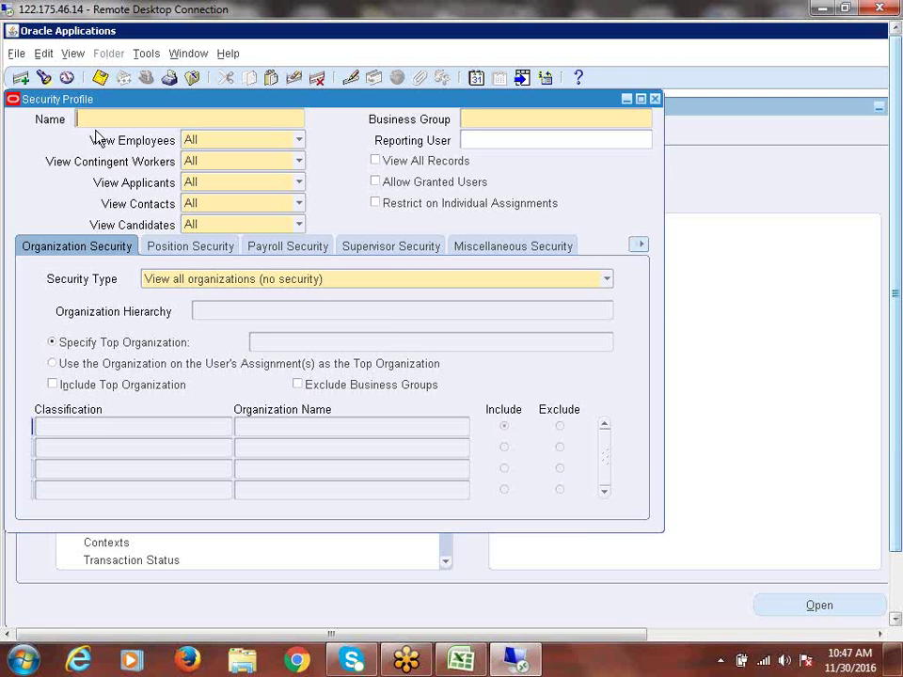
Step: Query security profiles matching 'CALFRE%' to retrieve CALFRE India Business Group
key("F11")
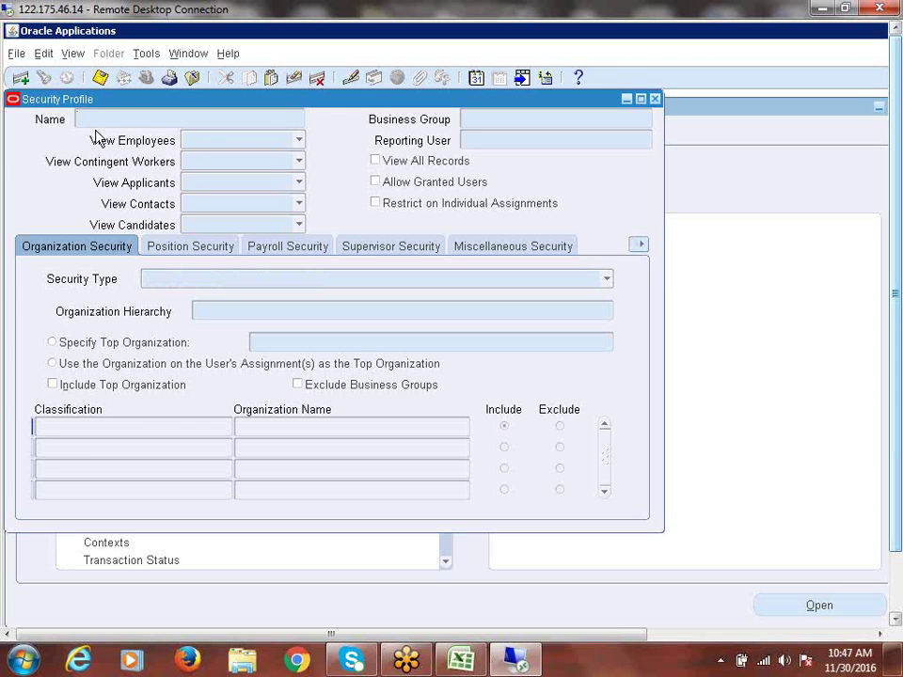
type("CALFRE%")
key("ctrl+F11")
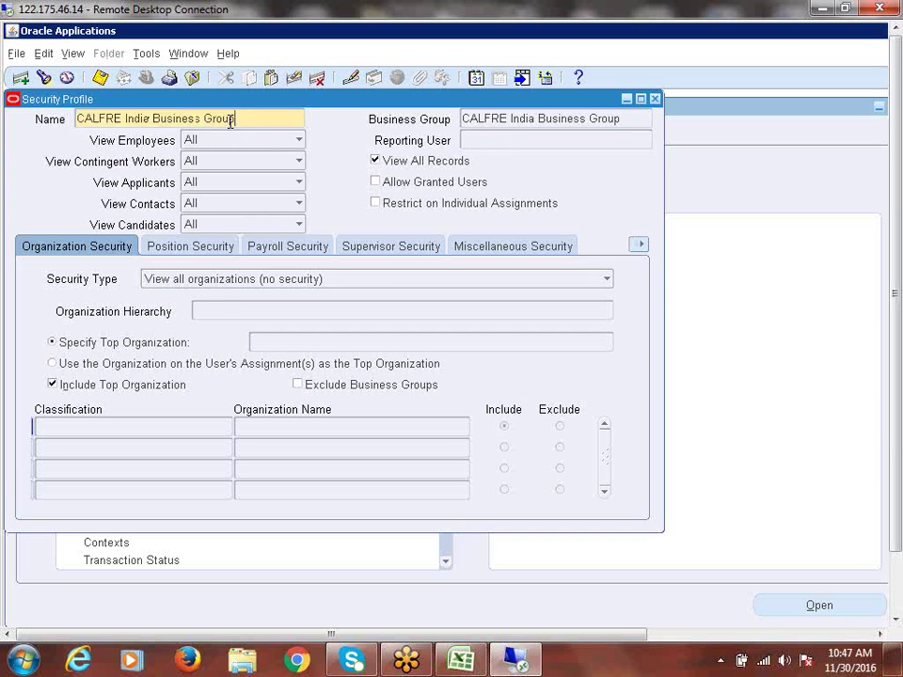
Step: Remove the trailing comma from the CALFRE India Business Group profile name
left_click_drag(228, 116, 24, 117)
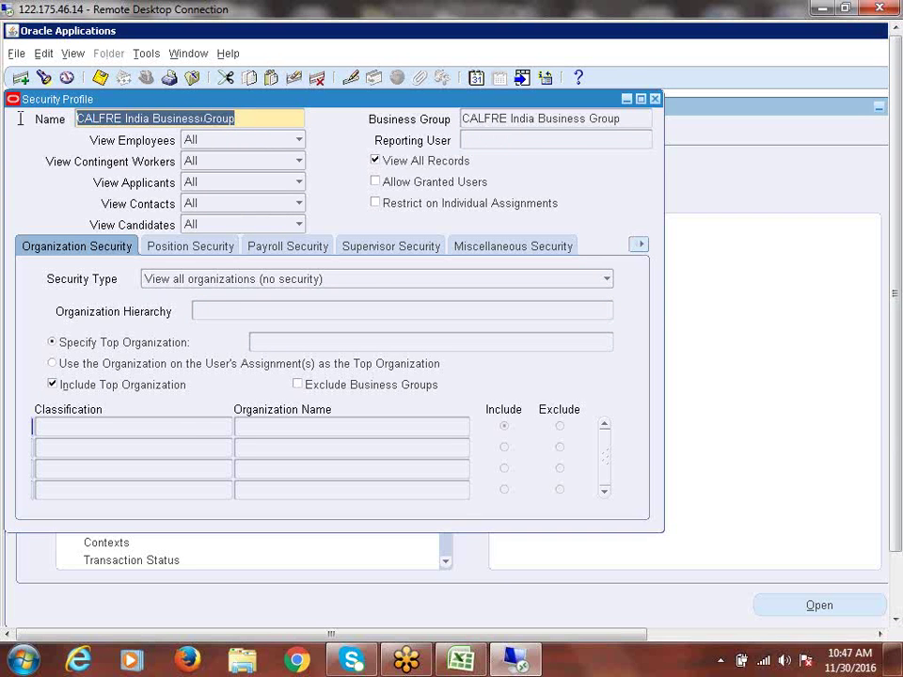
left_click(502, 119)
left_click_drag(632, 125, 461, 119)
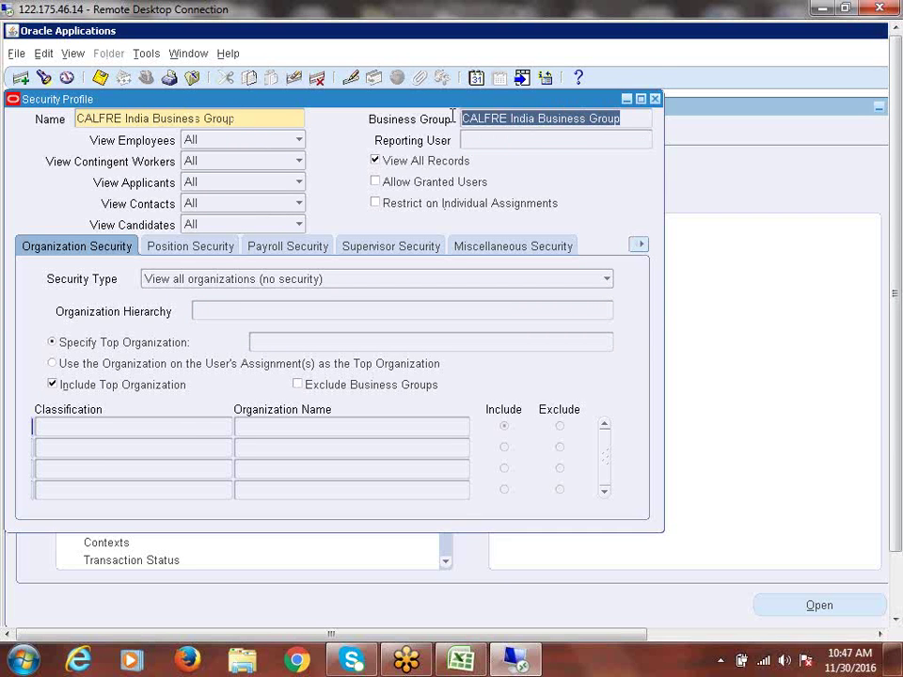
left_click(534, 119)
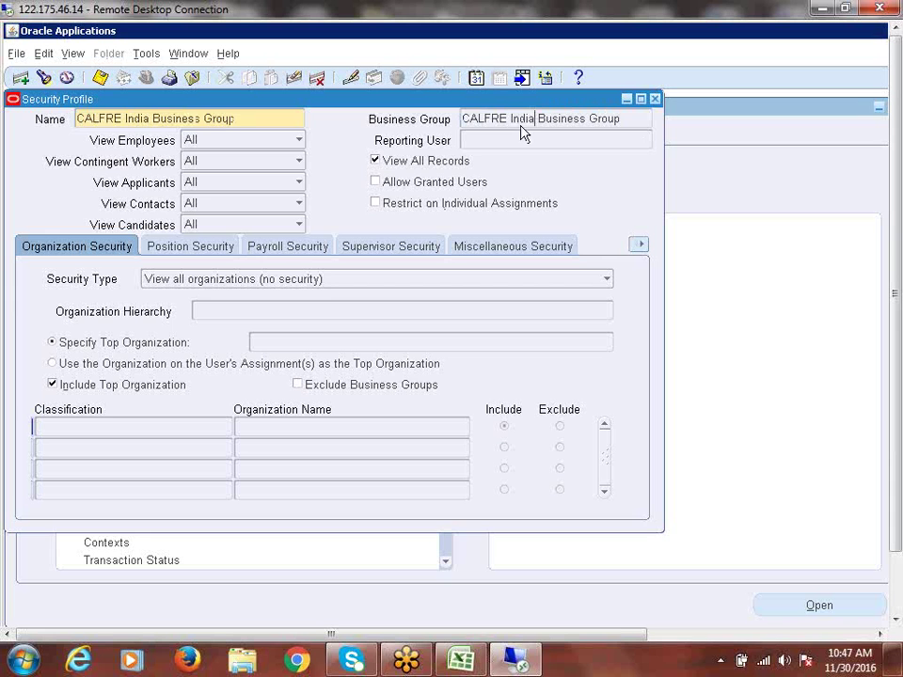
left_click(250, 117)
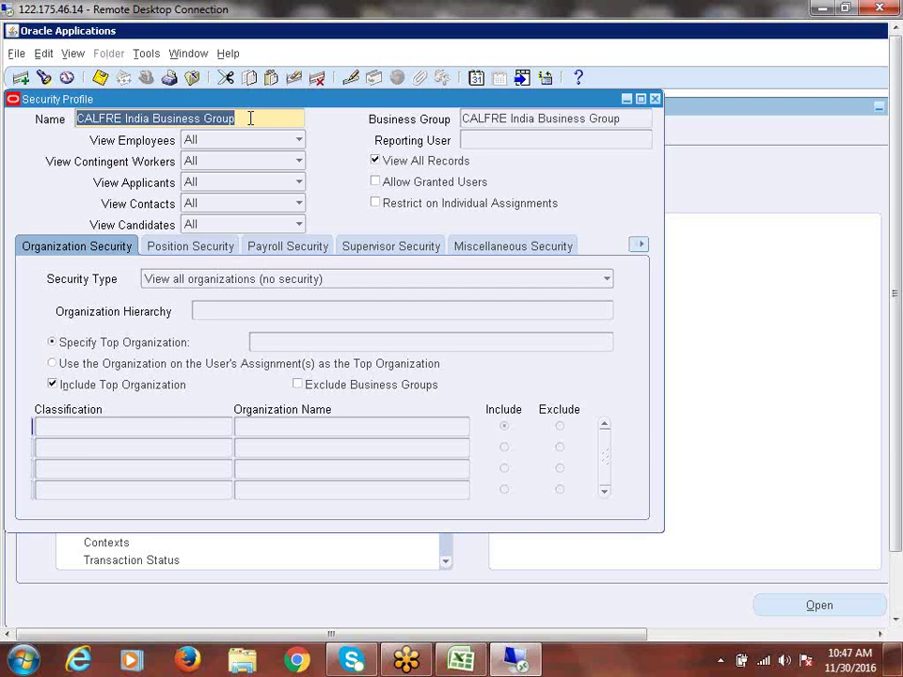
left_click(251, 118)
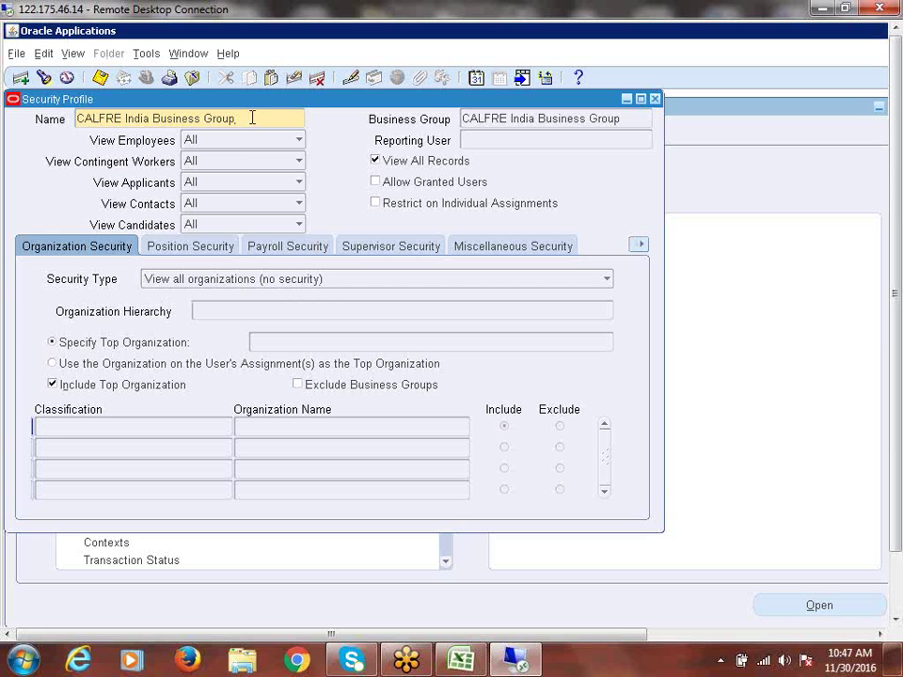
key("BackSpace")
Step: Select the corrected profile name and business group values to review them
left_click_drag(233, 117, 77, 118)
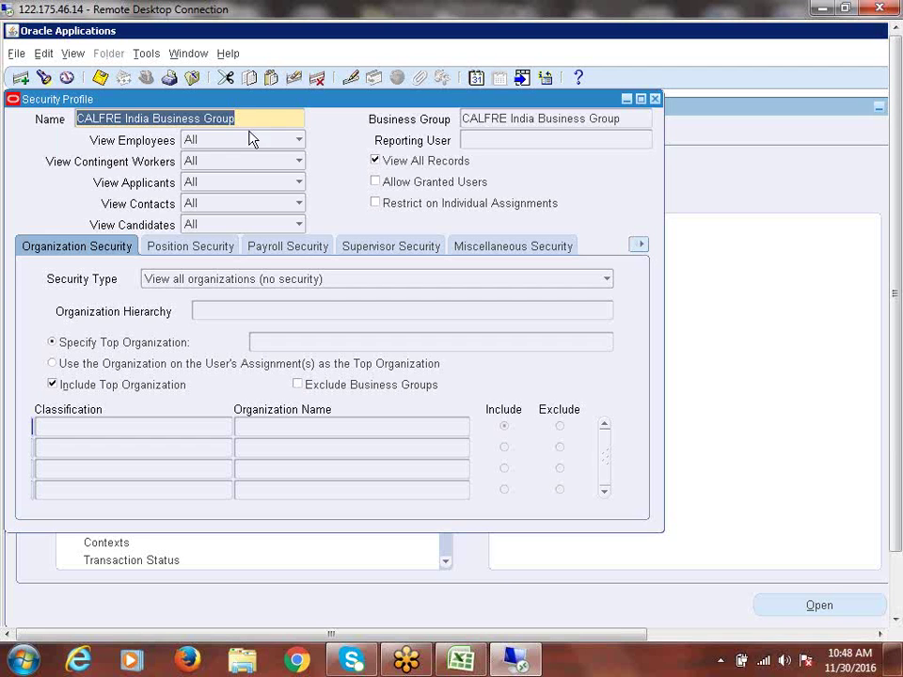
left_click_drag(241, 114, 70, 115)
left_click_drag(268, 120, 50, 129)
left_click(540, 121)
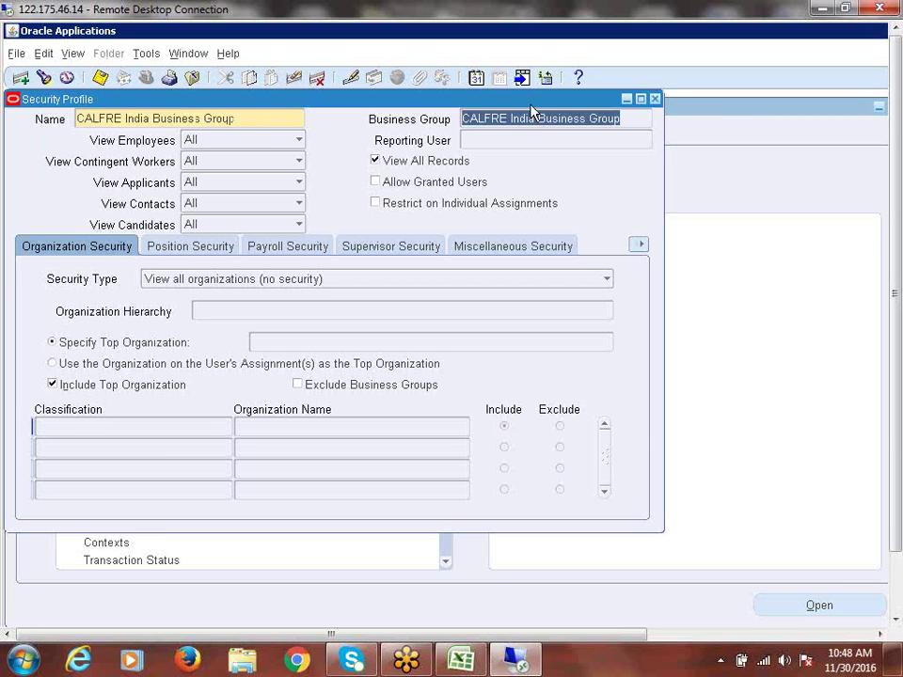
left_click(233, 117)
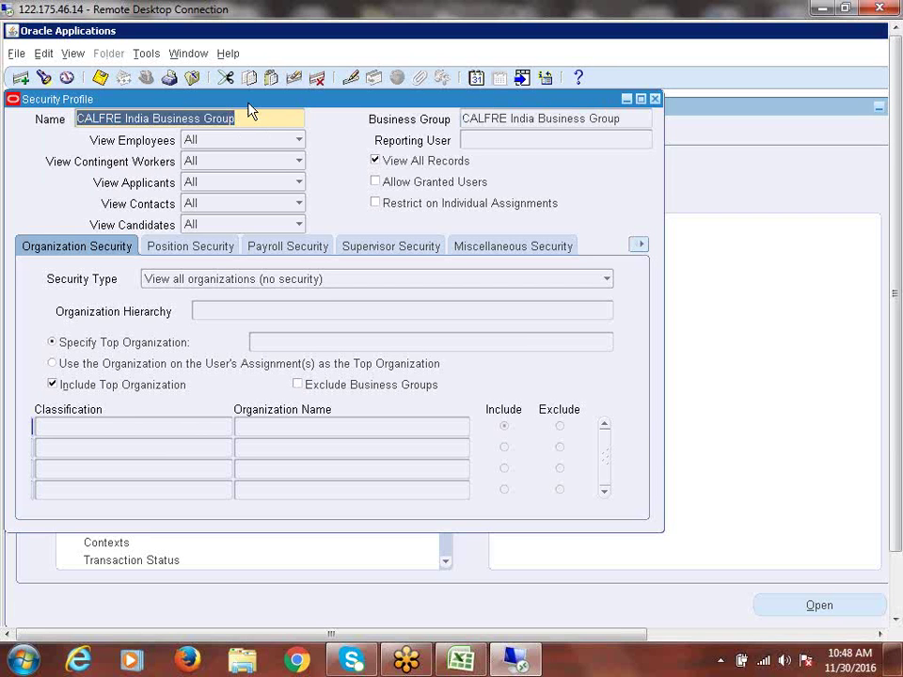
left_click(632, 119)
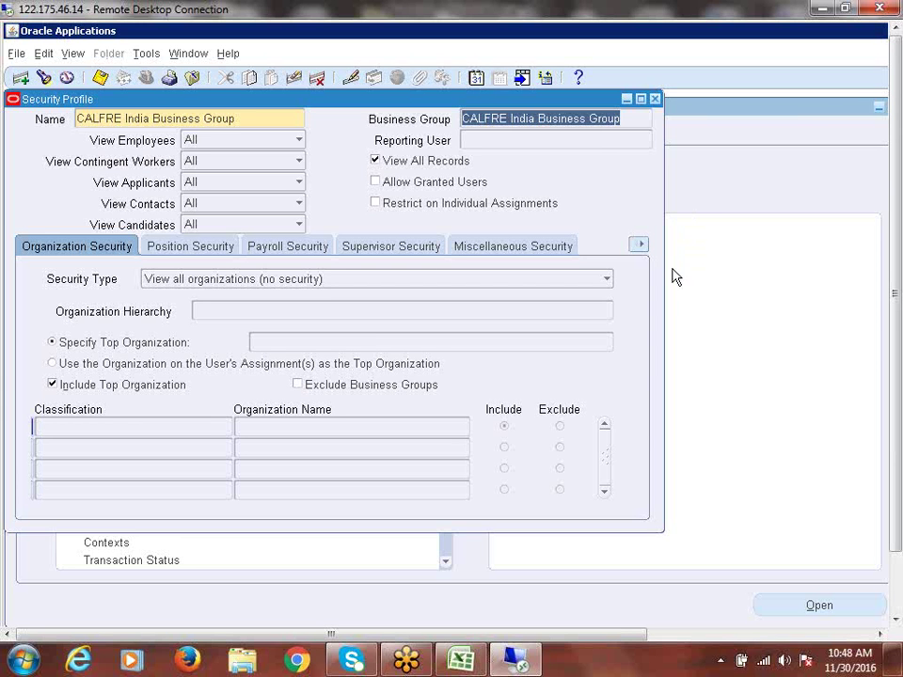
left_click(639, 120)
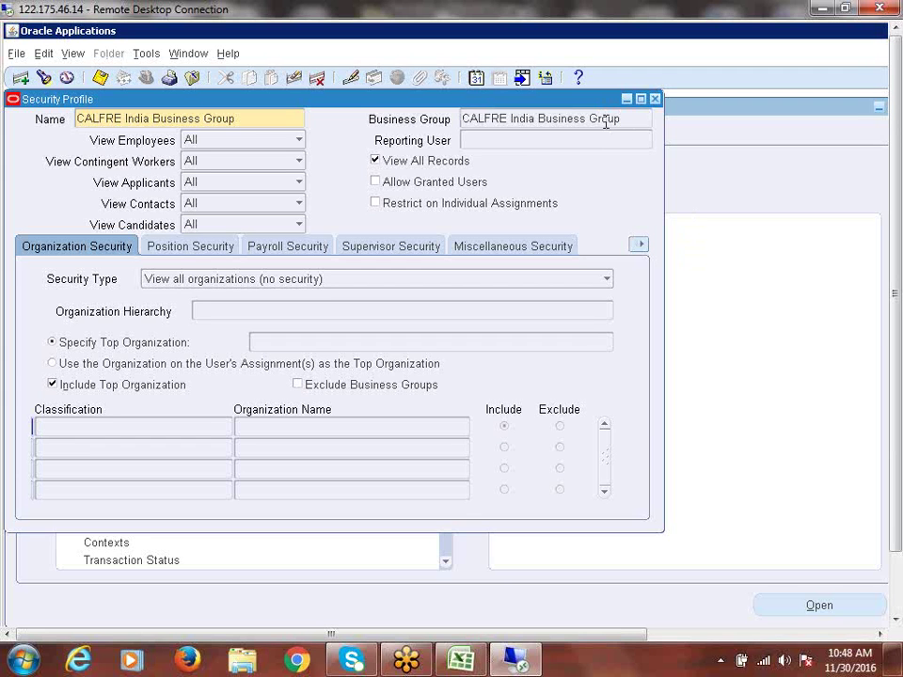
left_click_drag(605, 120, 460, 119)
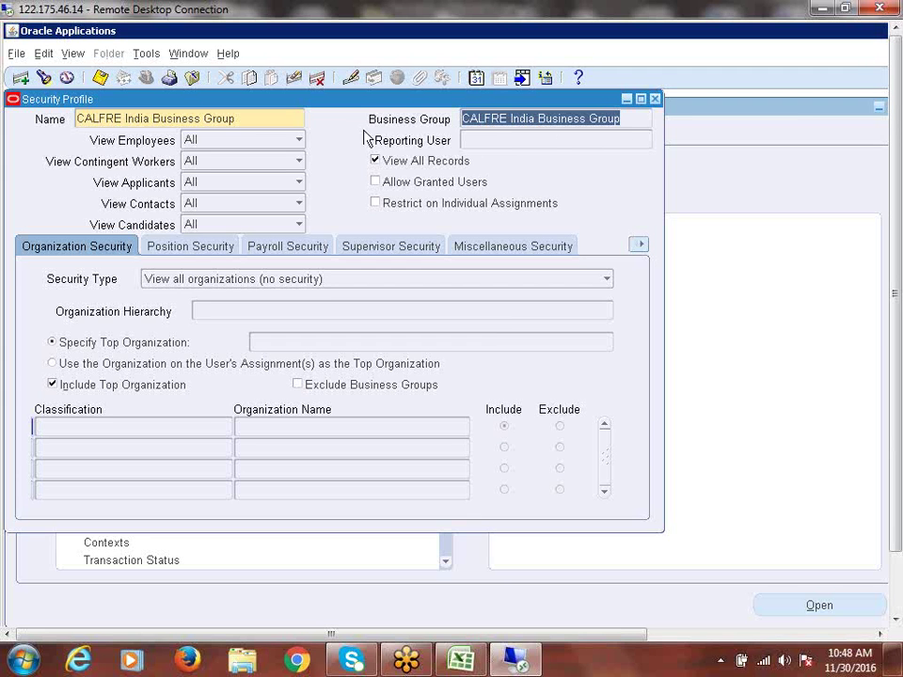
triple_click(250, 118)
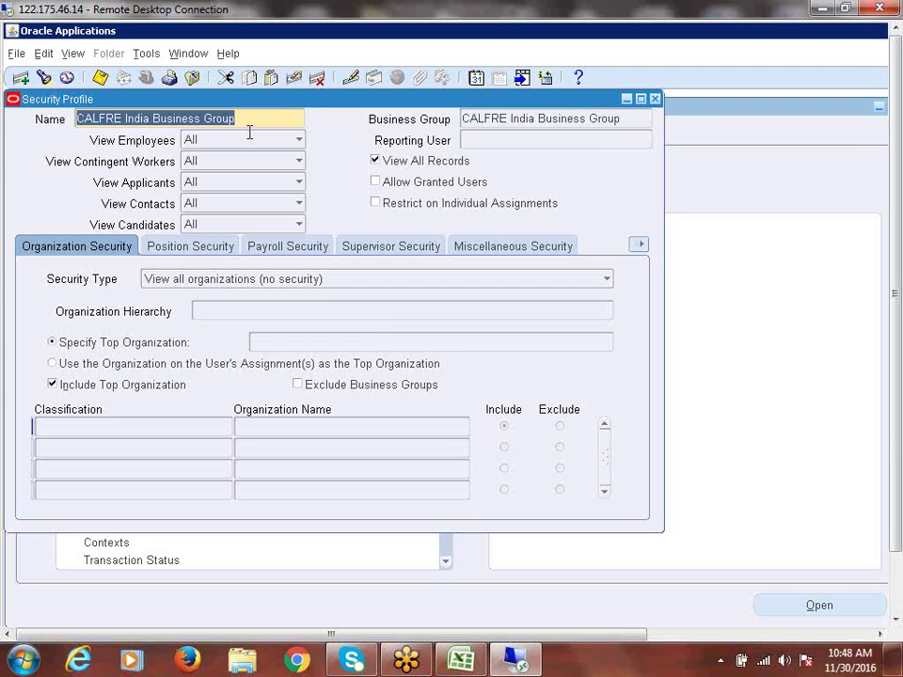
left_click(254, 117)
left_click_drag(254, 116, 42, 118)
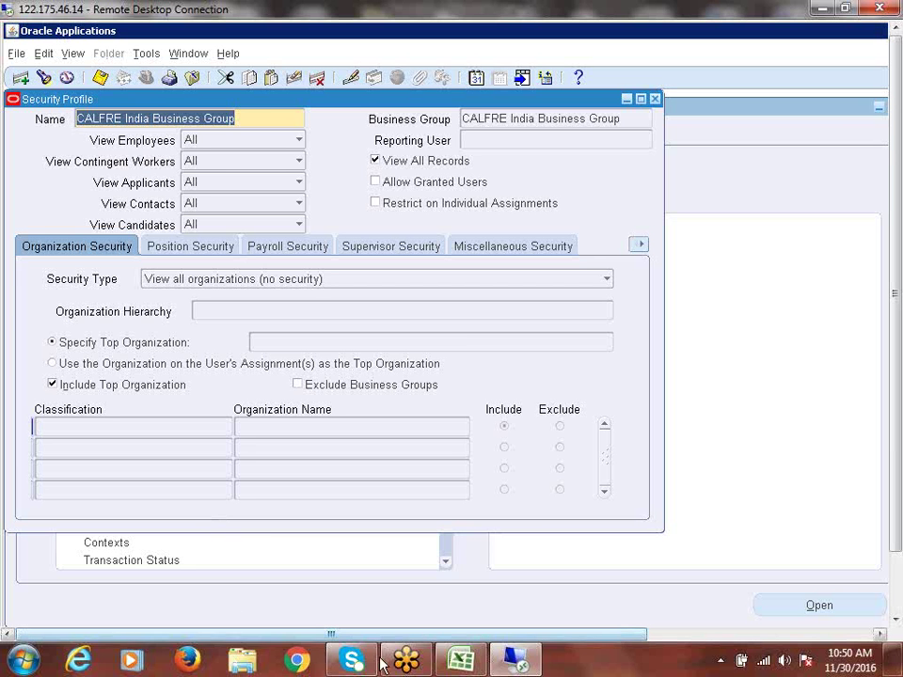
Step: Enter 'HR: Security Profile' in cell A370 of the recap spreadsheet
left_click(471, 666)
scroll(284, 504, "down", 1)
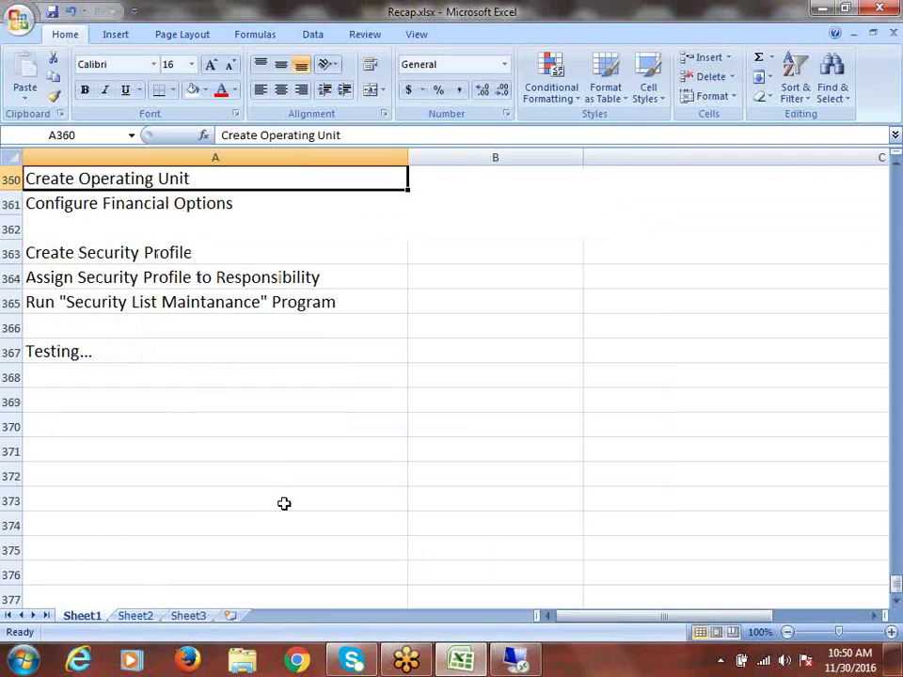
left_click(136, 423)
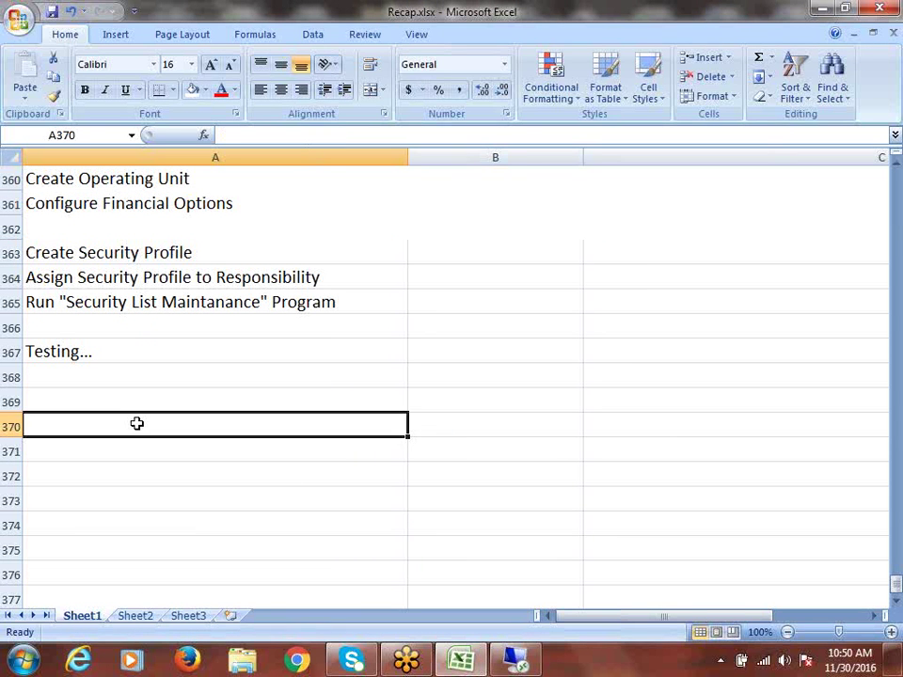
type("h")
key("BackSpace")
type("HR")
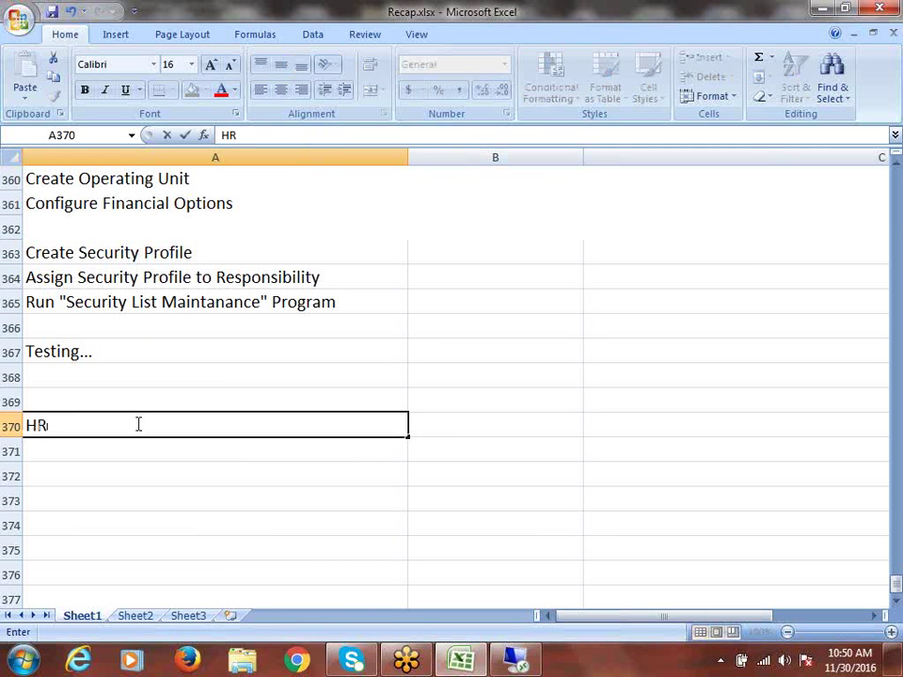
type(": Secur")
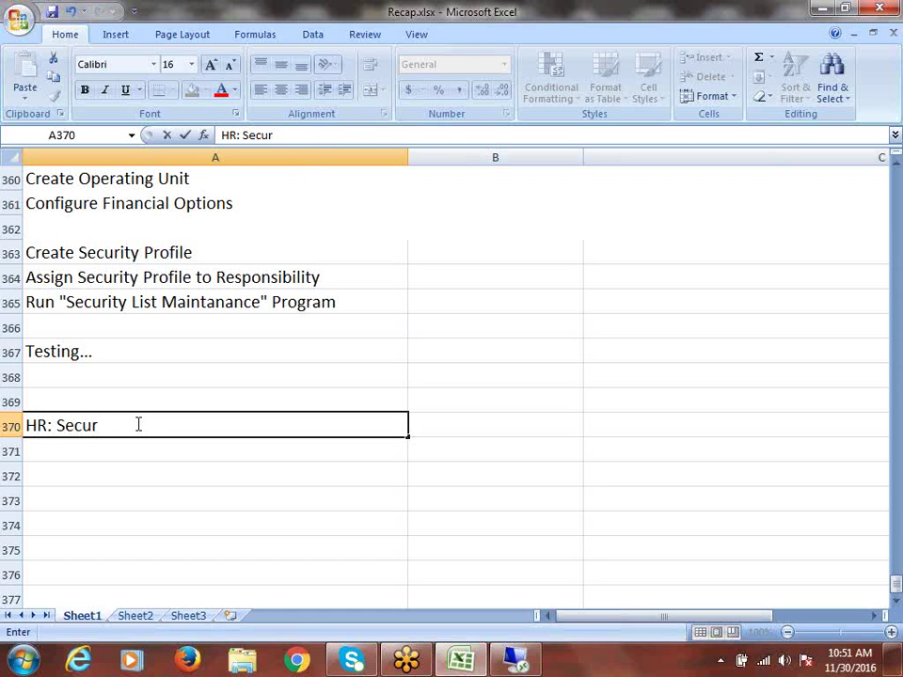
type("ity Profile")
key("Return")
Step: Add 'MO: Security Profile' and 'HR: Business Group' in A371 and A372, then save the workbook
type("M")
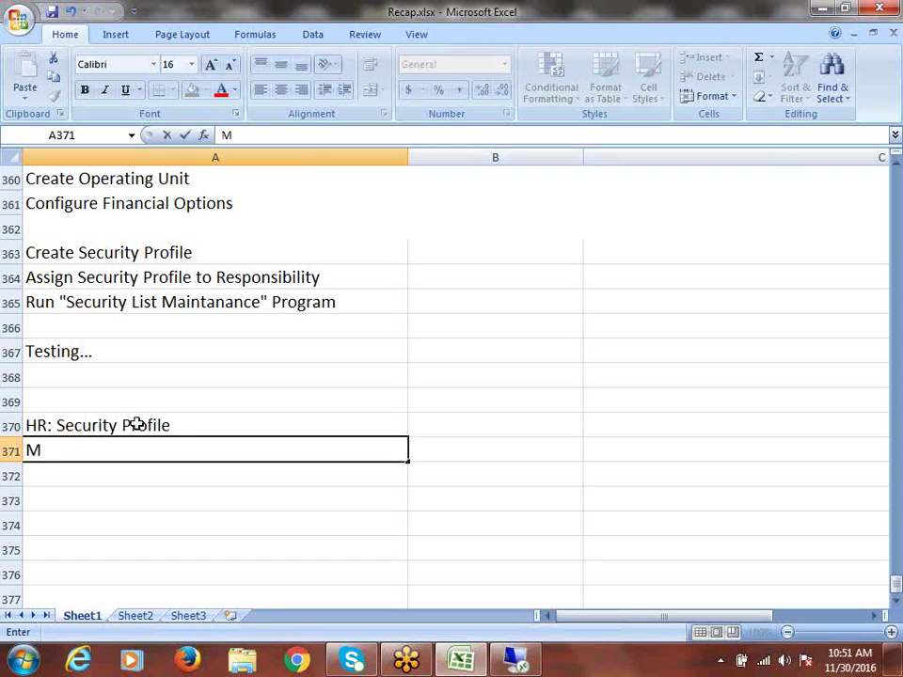
key("BackSpace")
type("\\")
key("BackSpace")
type("HR")
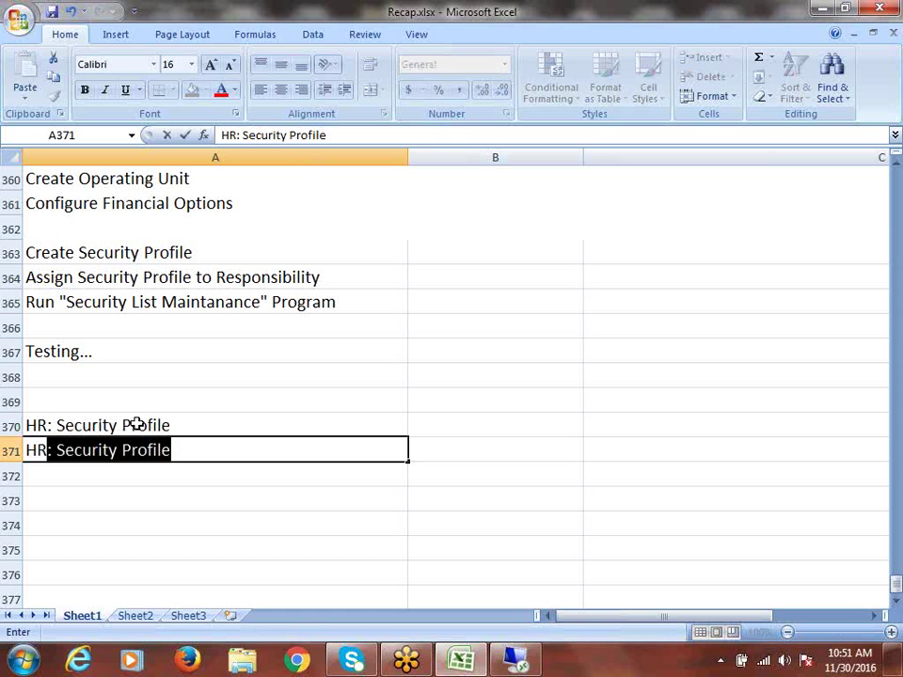
key("BackSpace")
key("BackSpace")
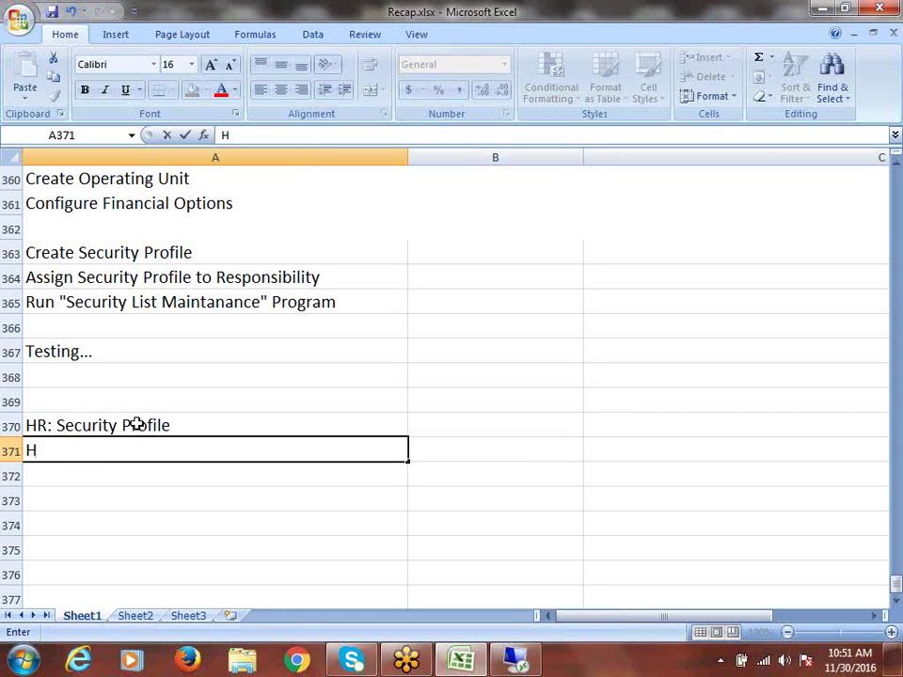
key("BackSpace")
type("m\\")
key("BackSpace")
key("BackSpace")
type("MO: Securi")
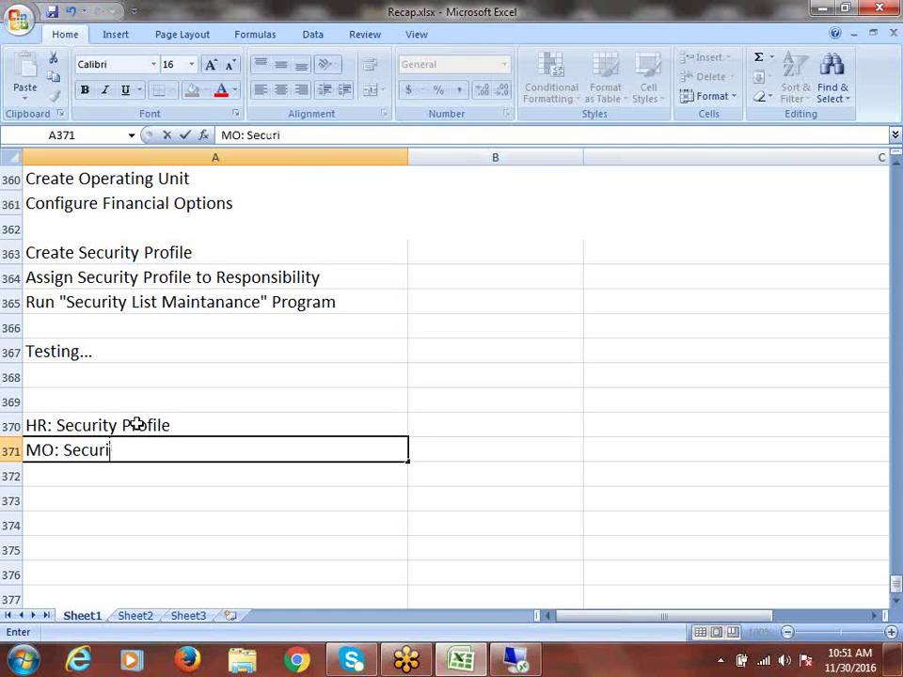
type("ty Profile")
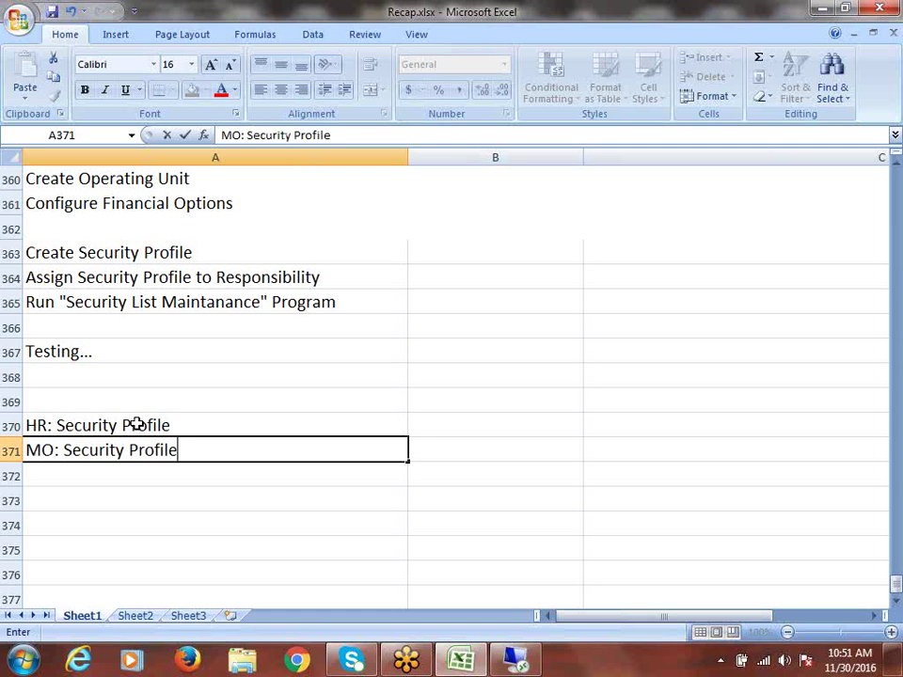
key("Return")
type("HR")
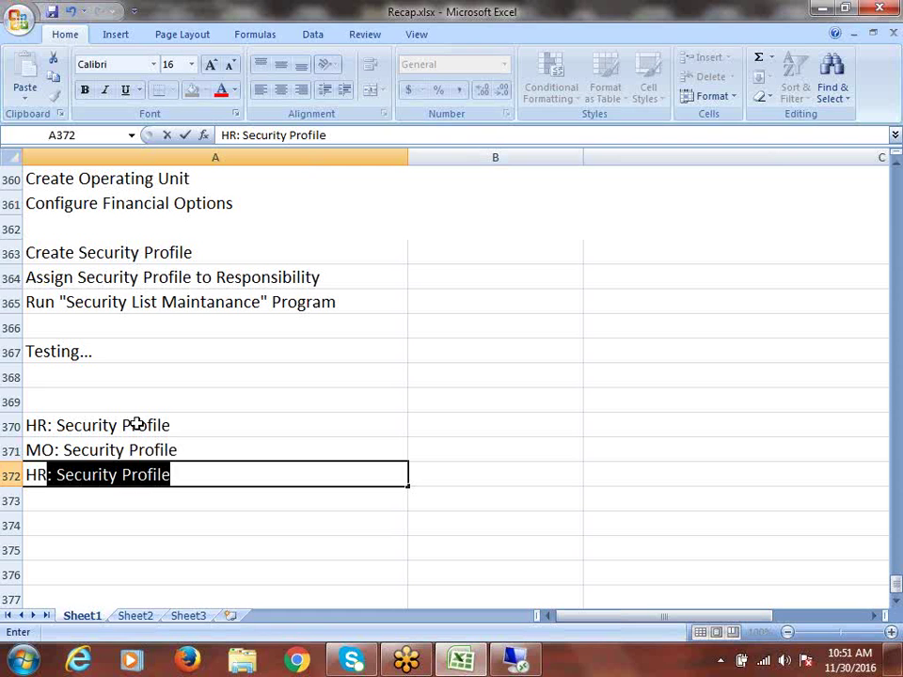
type(": Busi")
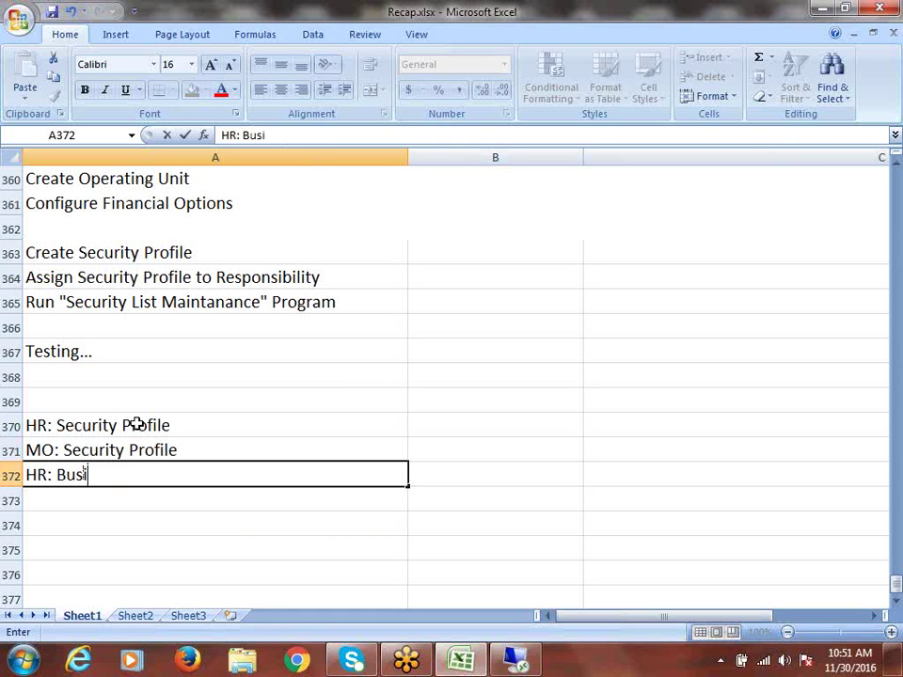
type("ness Group")
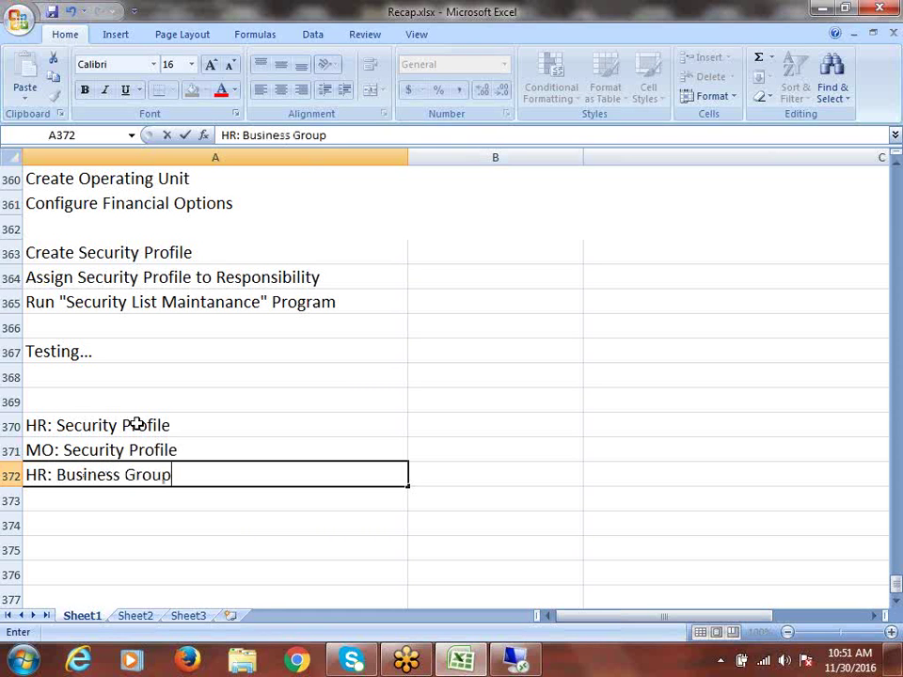
key("ctrl+s")
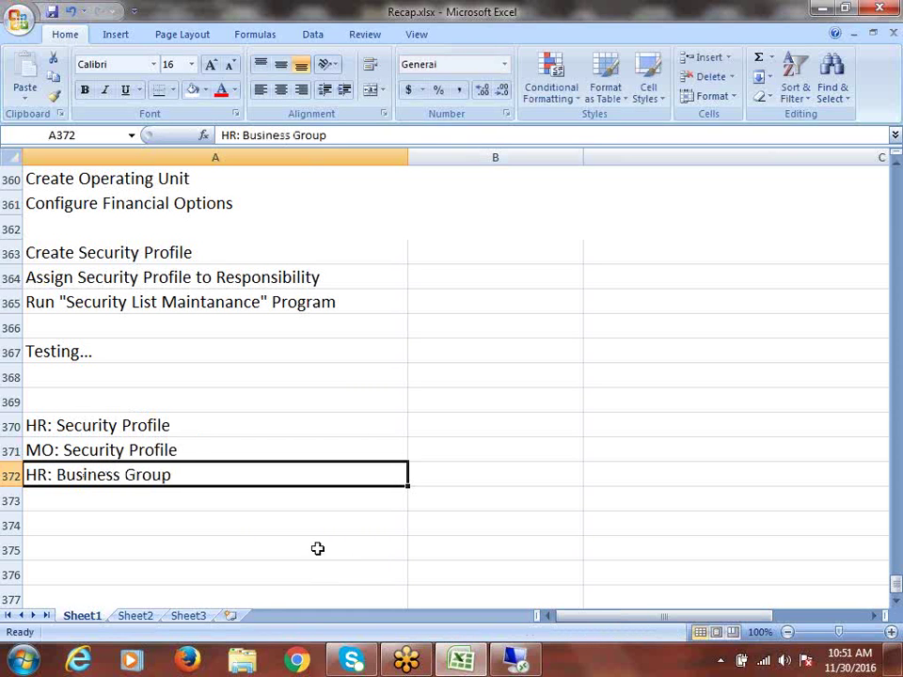
Step: Review the three profile option entries listed in A370 to A372
left_click(173, 420)
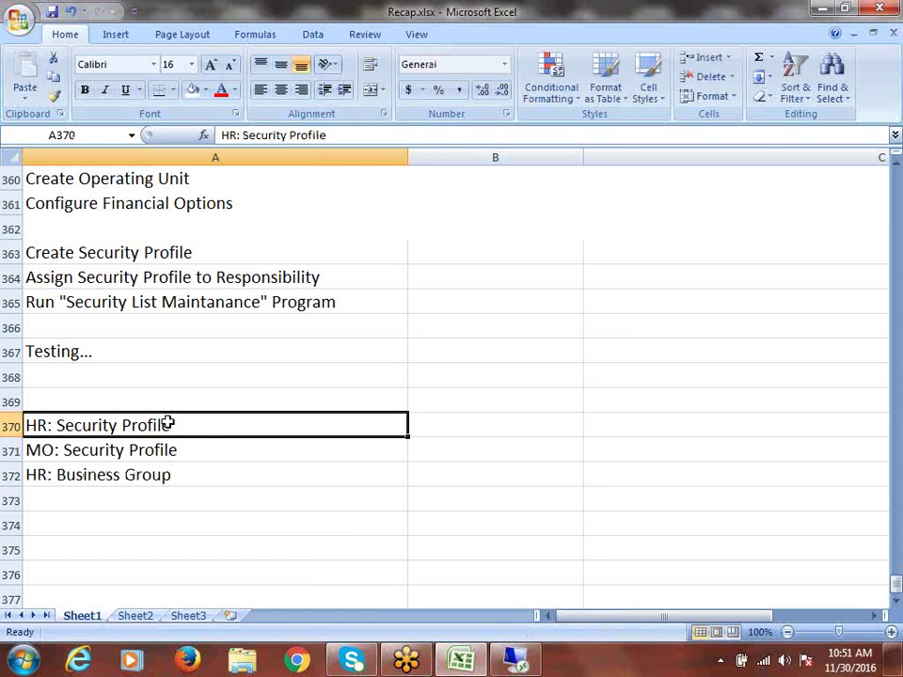
left_click_drag(207, 453, 215, 474)
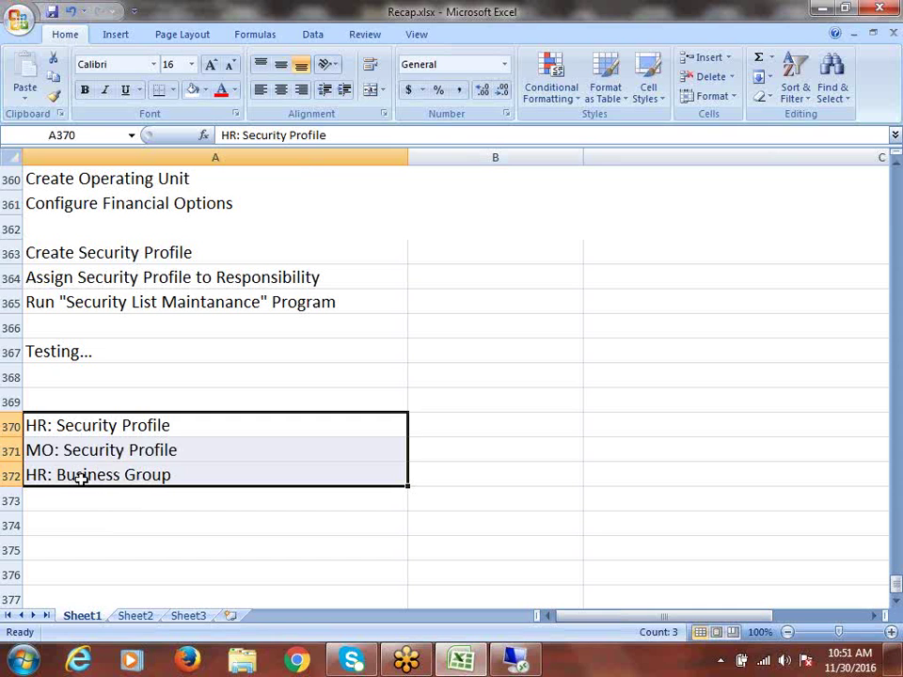
left_click(77, 479)
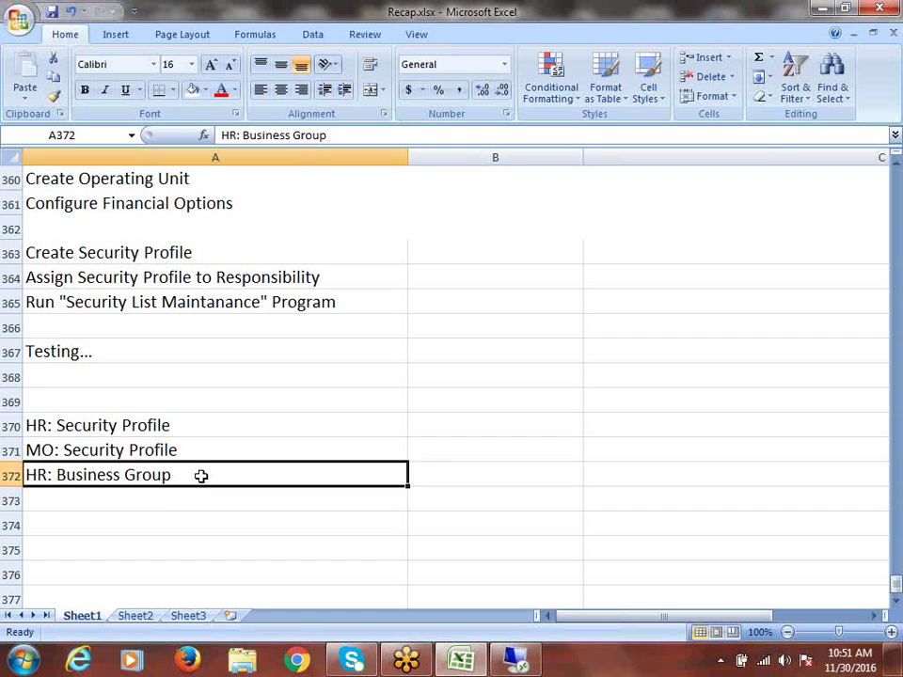
left_click_drag(149, 425, 150, 448)
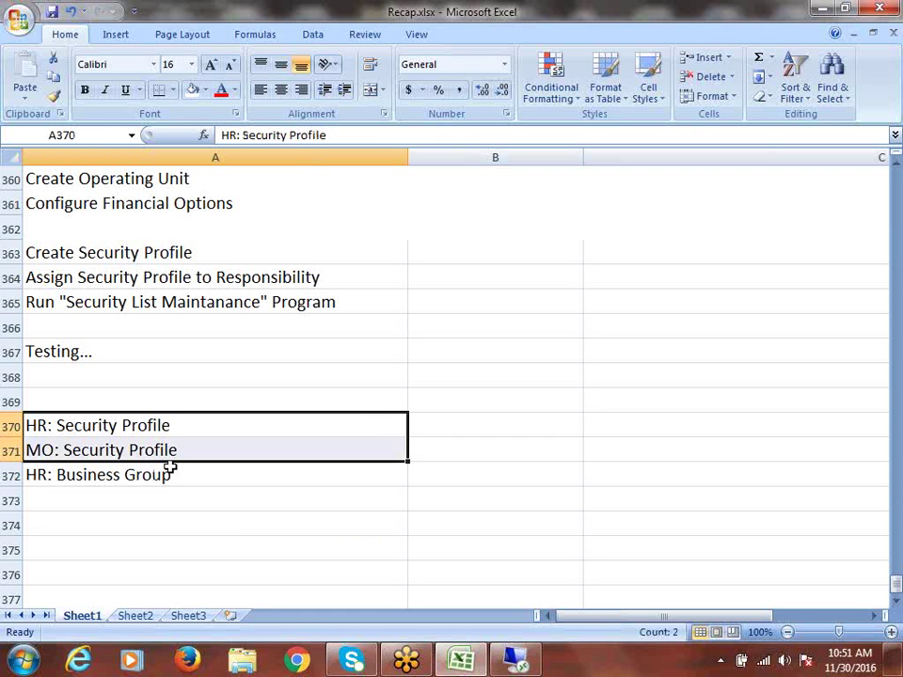
Step: Note 'Security Profile' in B370 and B371 and 'Business Group' in B372
left_click(426, 429)
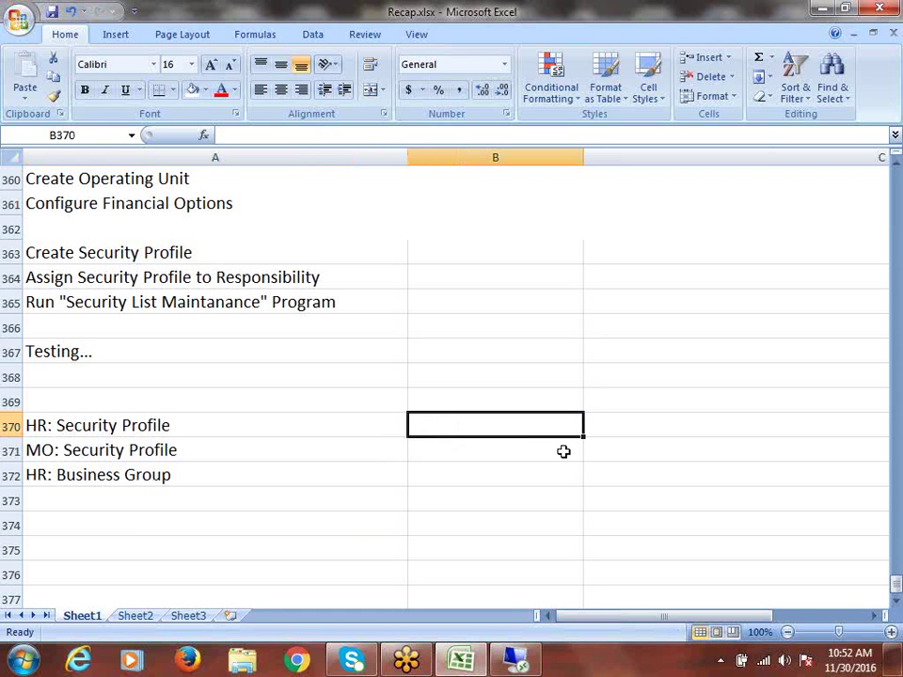
type("Sec")
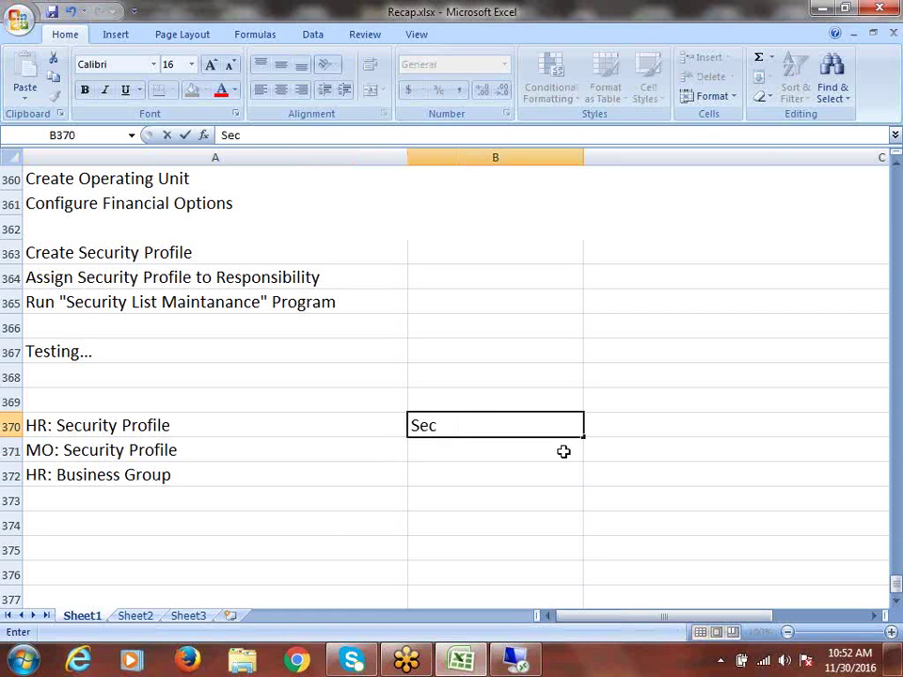
type("urity Pro")
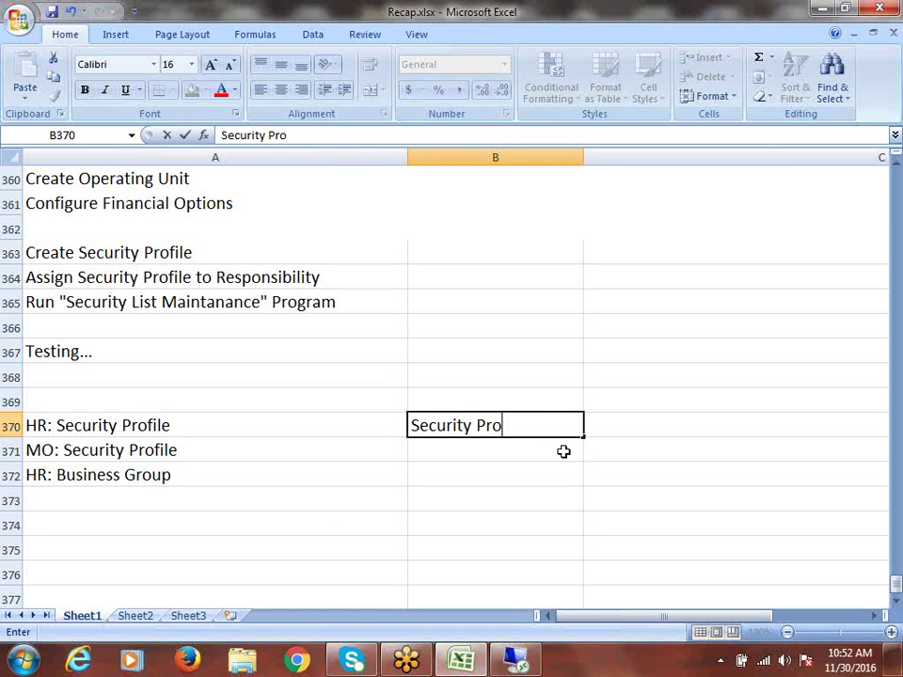
type("file")
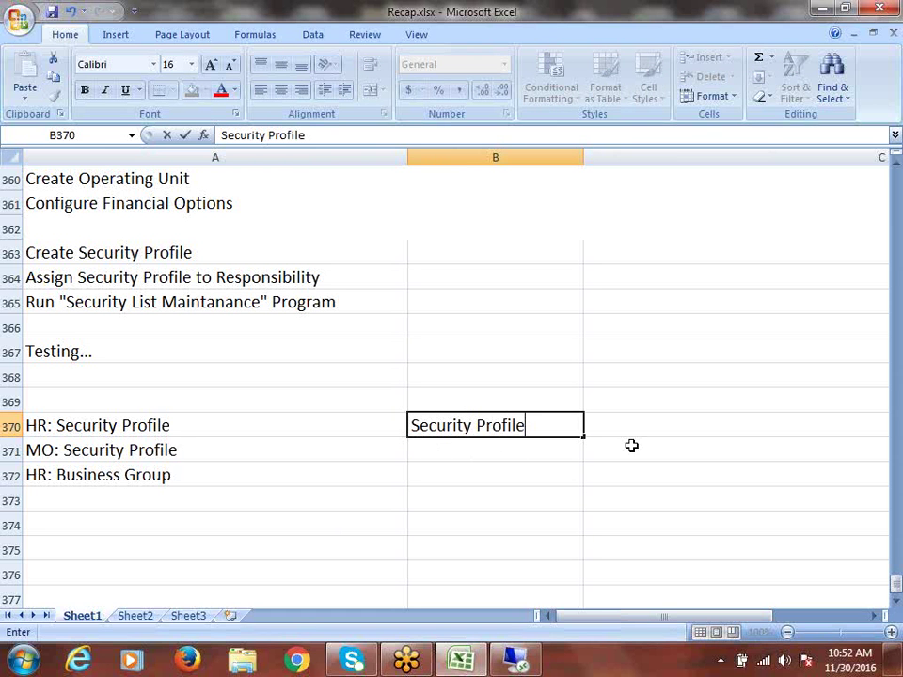
left_click_drag(584, 437, 585, 457)
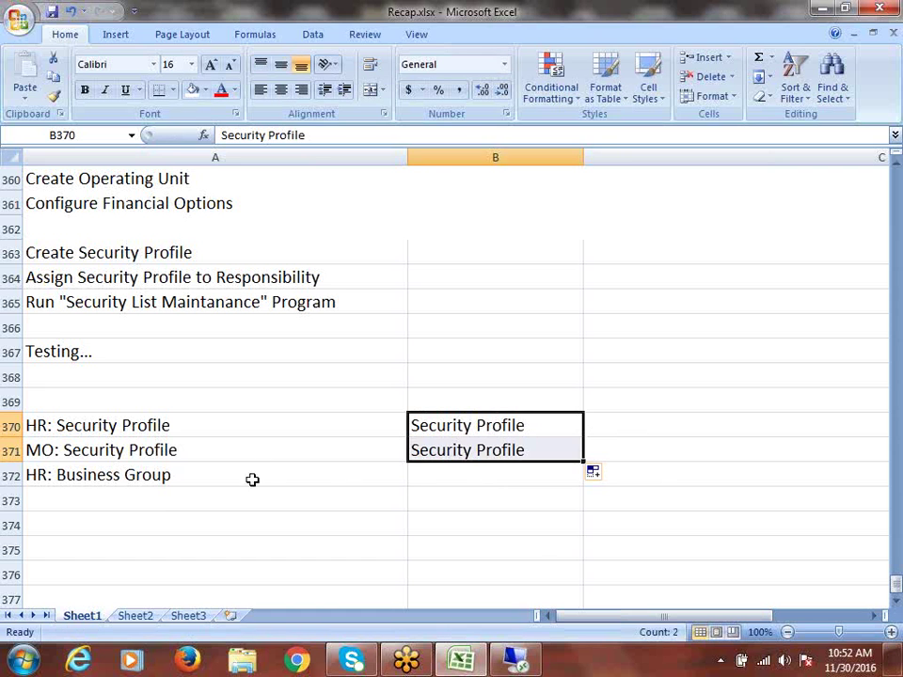
key("Down")
key("Down")
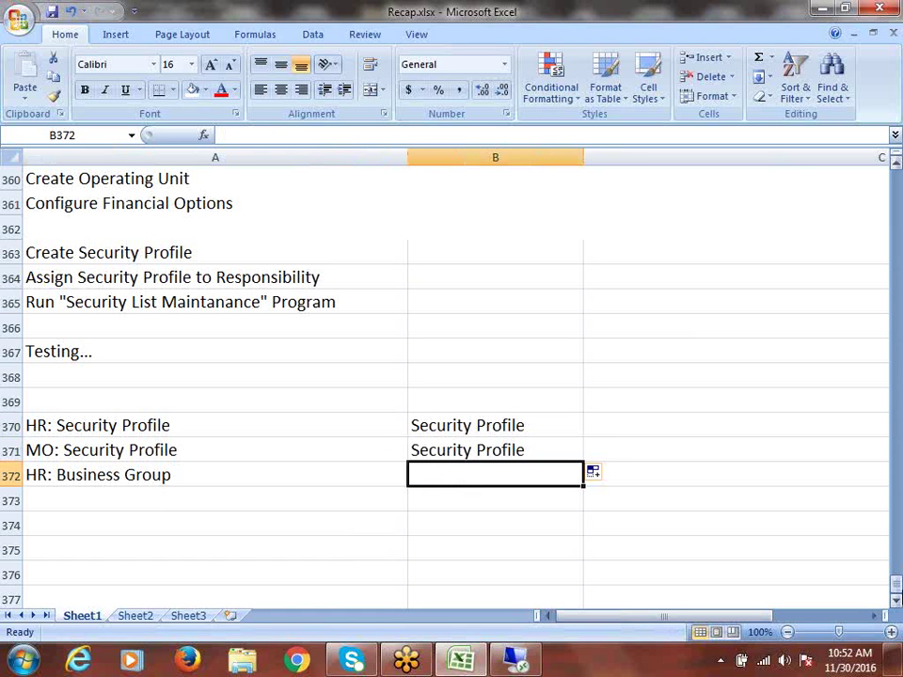
type("Businesas")
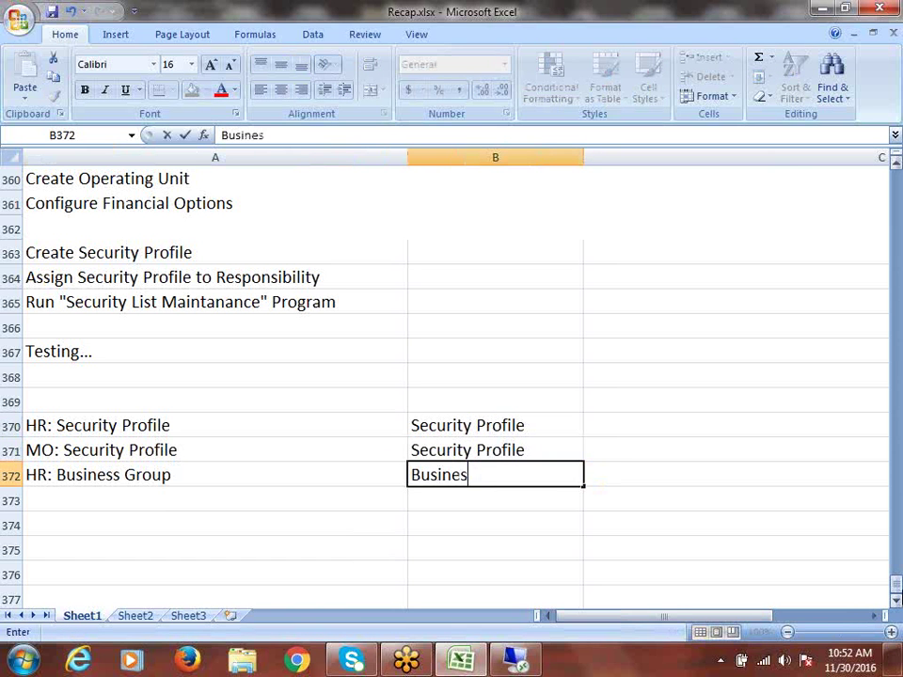
key("BackSpace")
key("BackSpace")
type("s Group")
key("ctrl+Return")
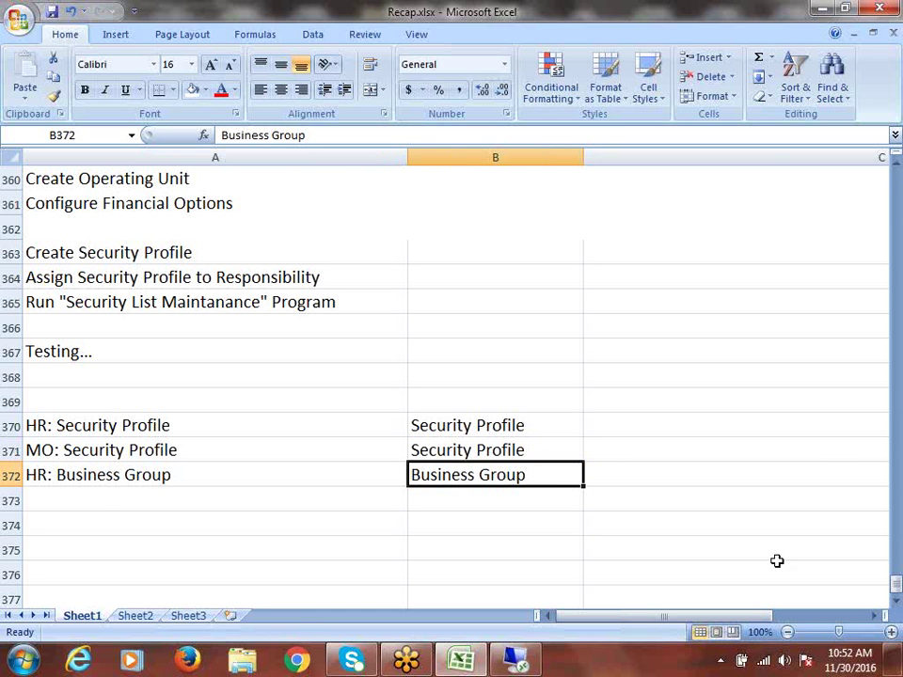
left_click_drag(141, 425, 141, 471)
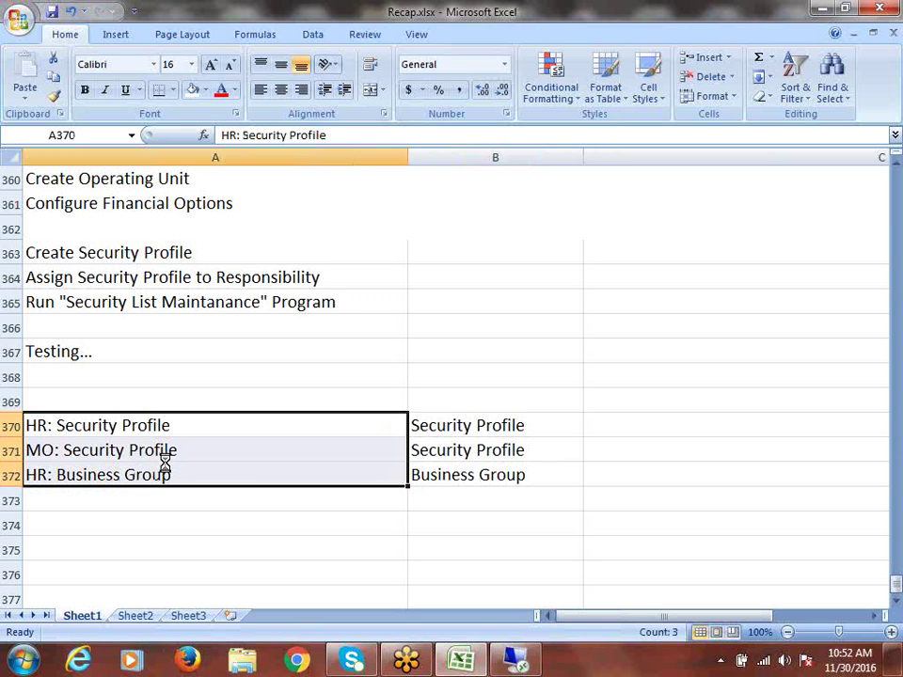
left_click(529, 664)
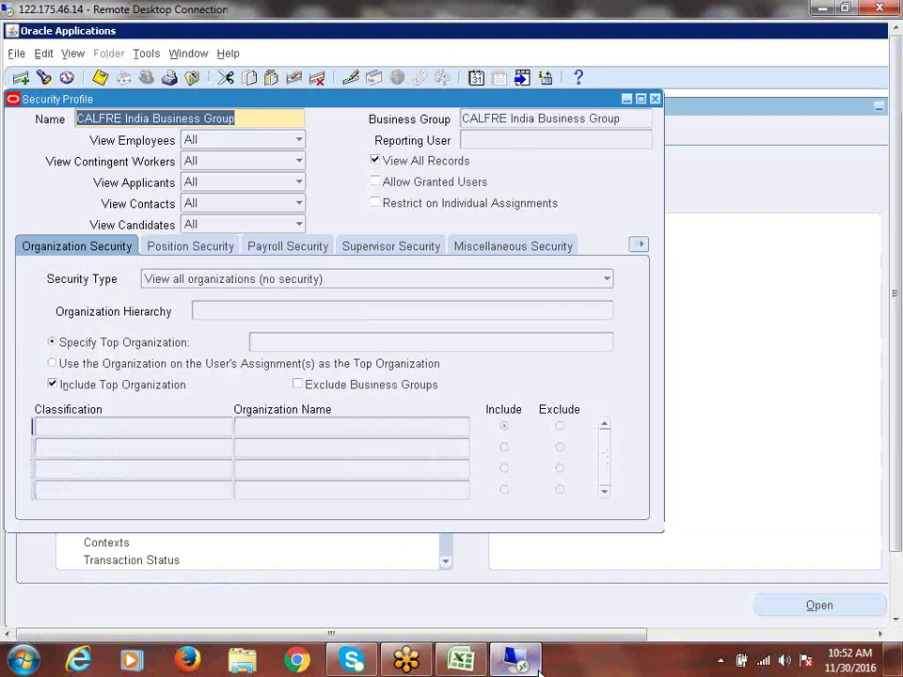
Step: Select the full 'CALFRE India Business Group - Test' profile name in Oracle, then return to the recap
left_click(251, 119)
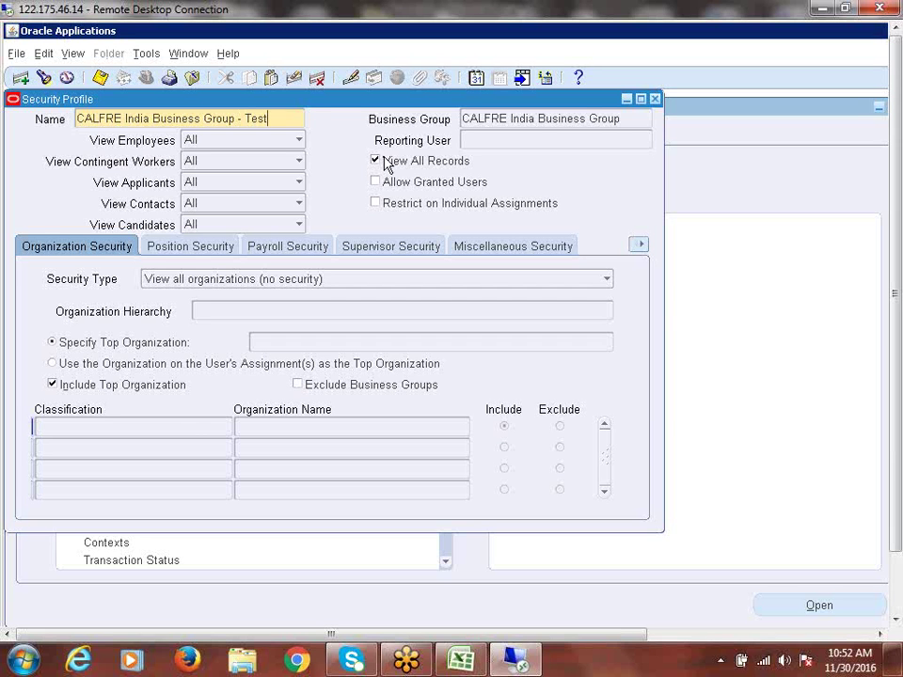
triple_click(289, 119)
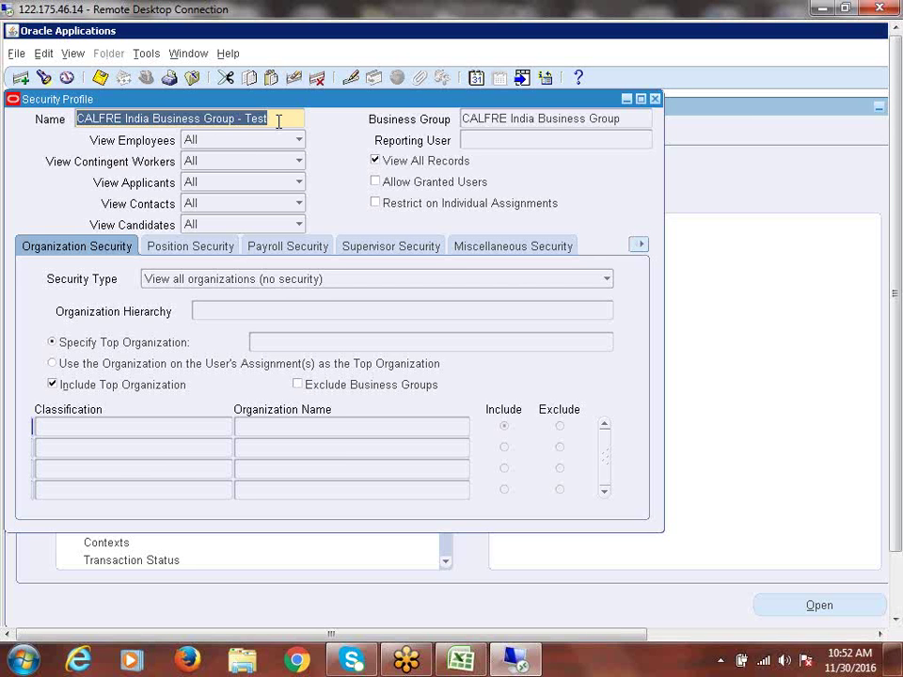
key("alt+Tab")
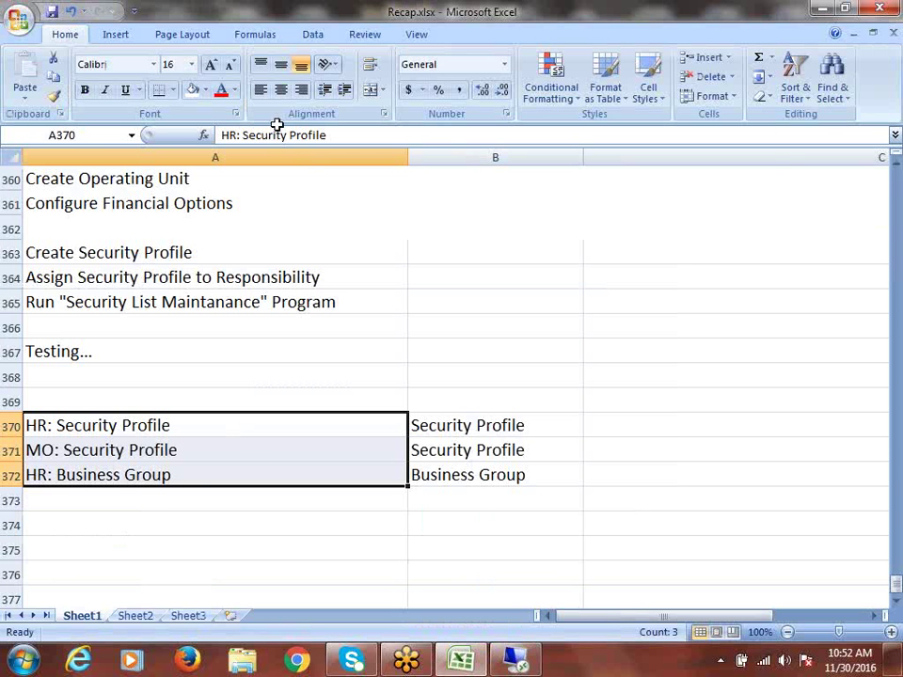
left_click(120, 441)
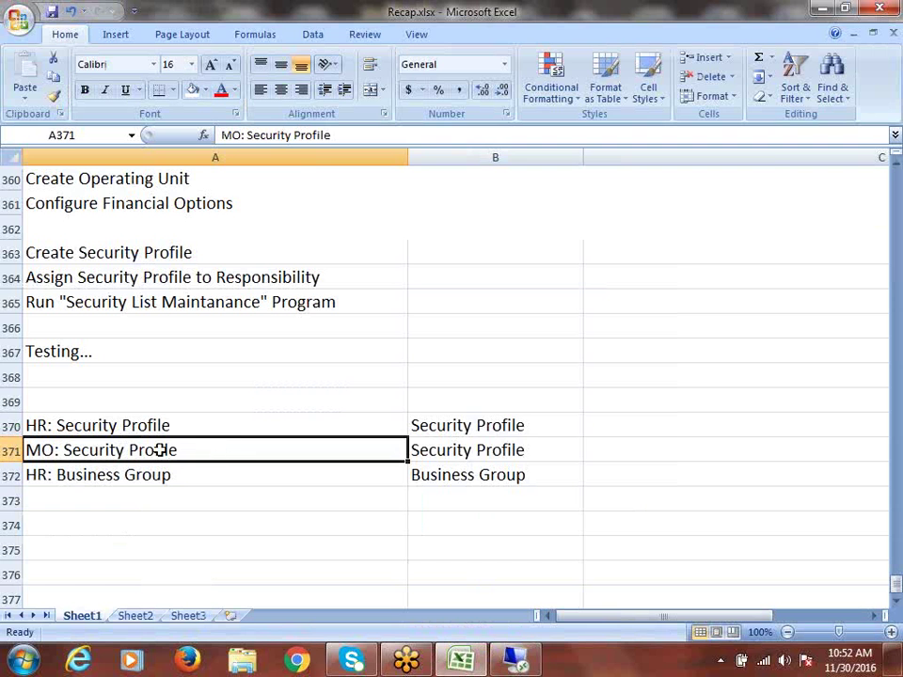
Step: Back in Oracle, collapse the Navigator tree and bring up the responsibilities list
left_click_drag(161, 425, 456, 447)
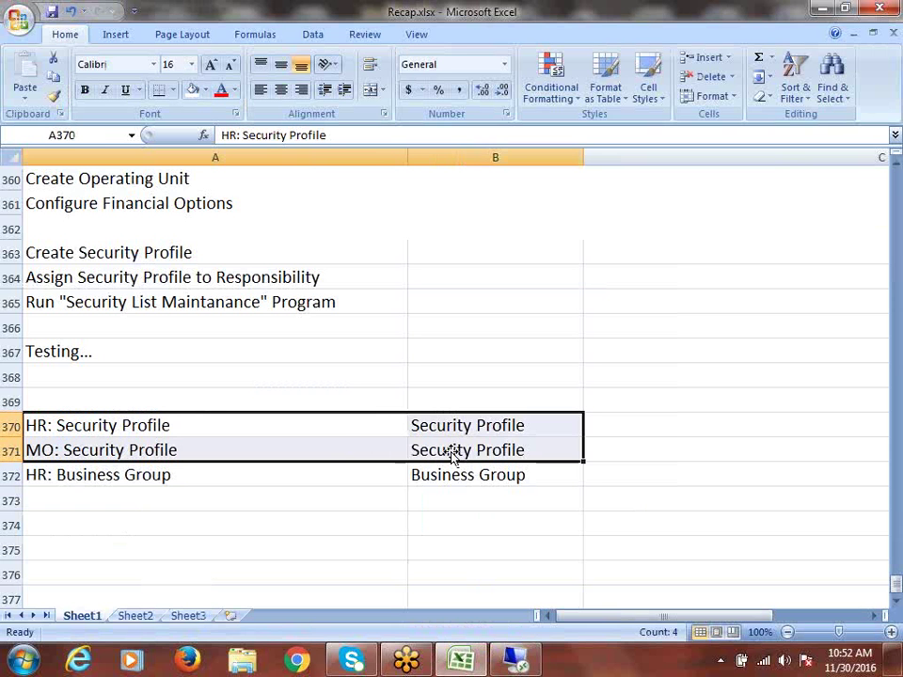
key("alt+Tab")
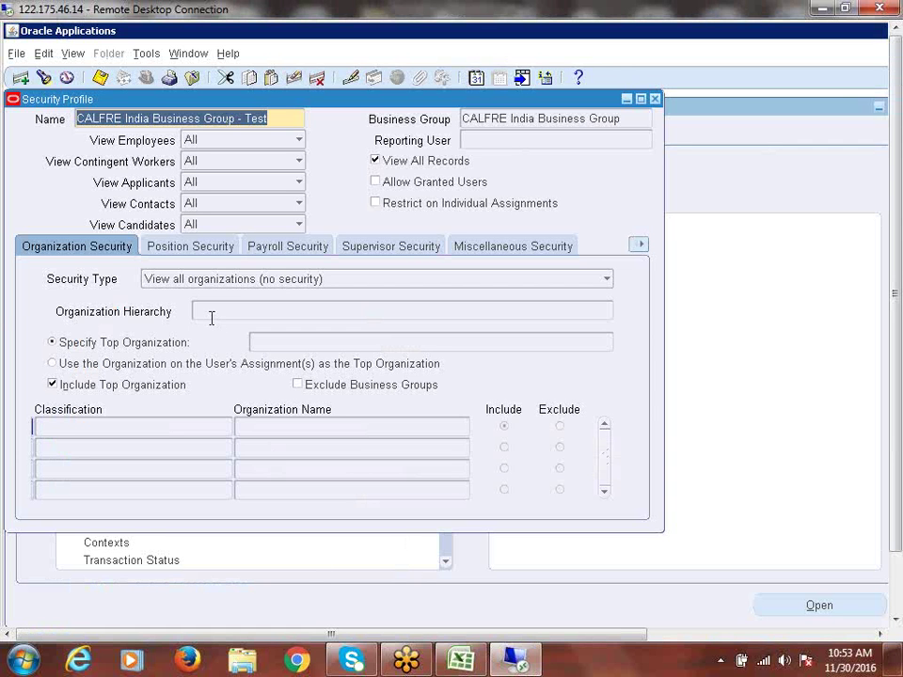
left_click(666, 115)
left_click(38, 359)
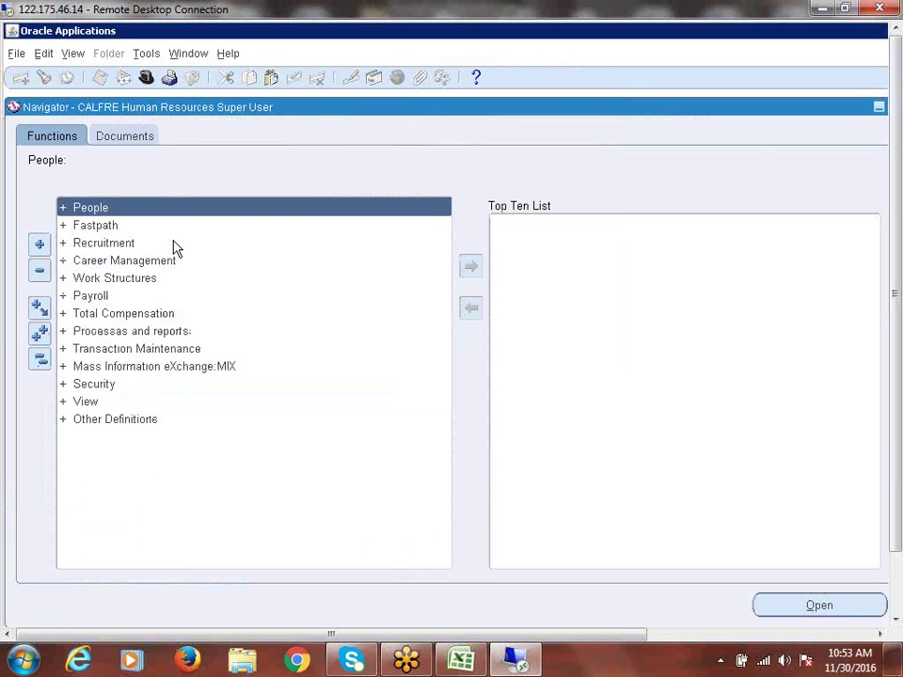
left_click(146, 78)
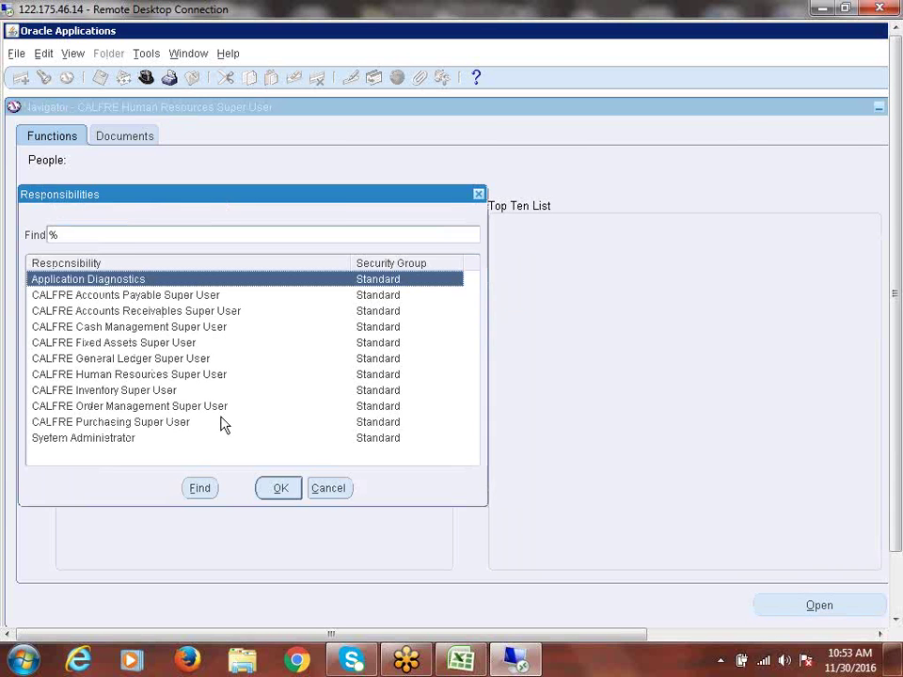
Step: Switch to System Administrator and open Profile > System
double_click(224, 423)
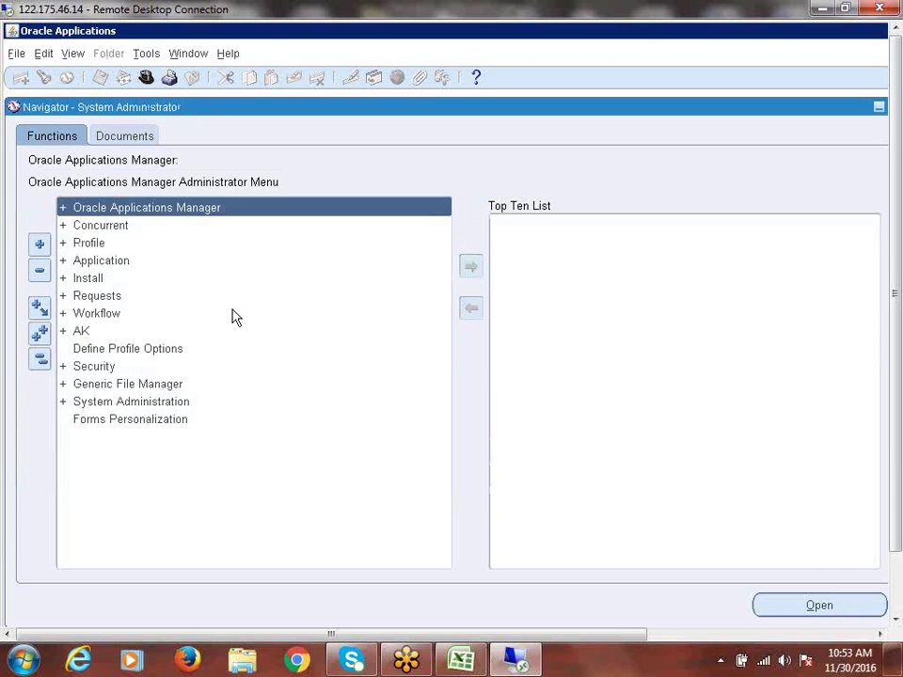
left_click(90, 246)
double_click(92, 247)
left_click(113, 258)
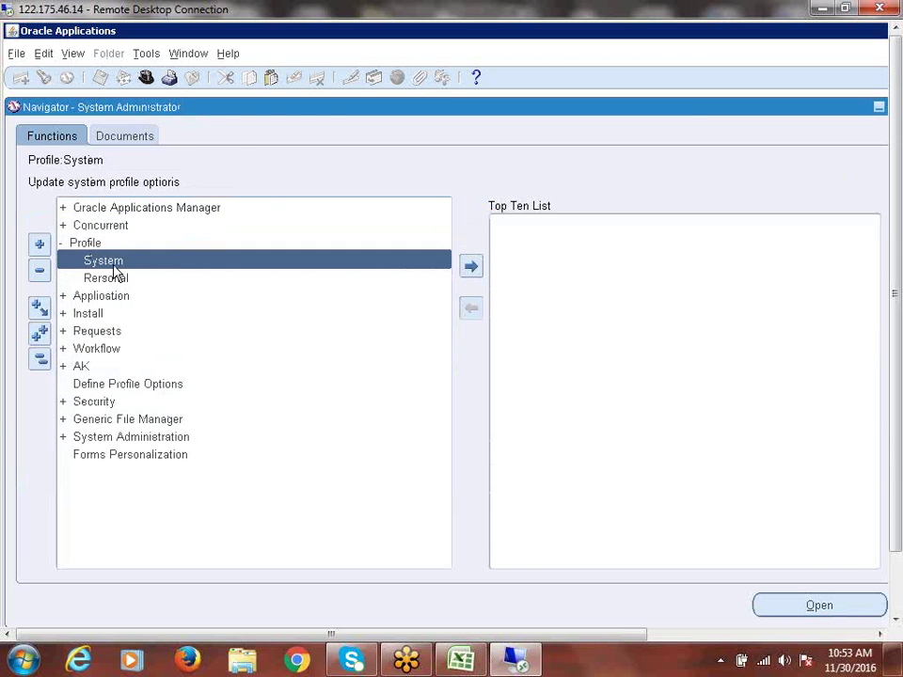
double_click(113, 258)
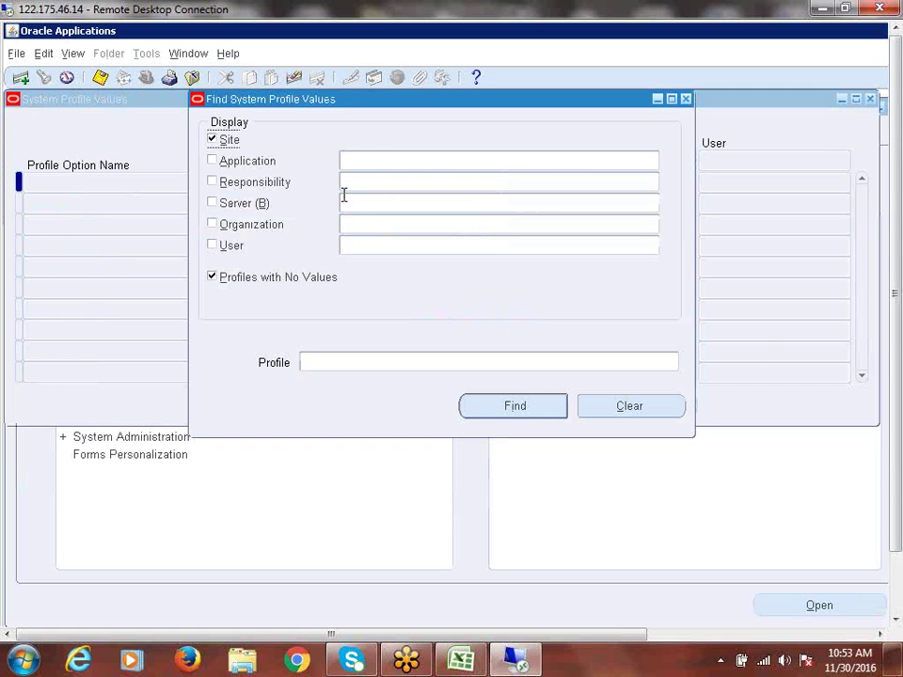
Step: Search profile values for CALFRE Accounts Payable Super User, with Site and Profiles with No Values unticked
left_click(353, 180)
type("calfre")
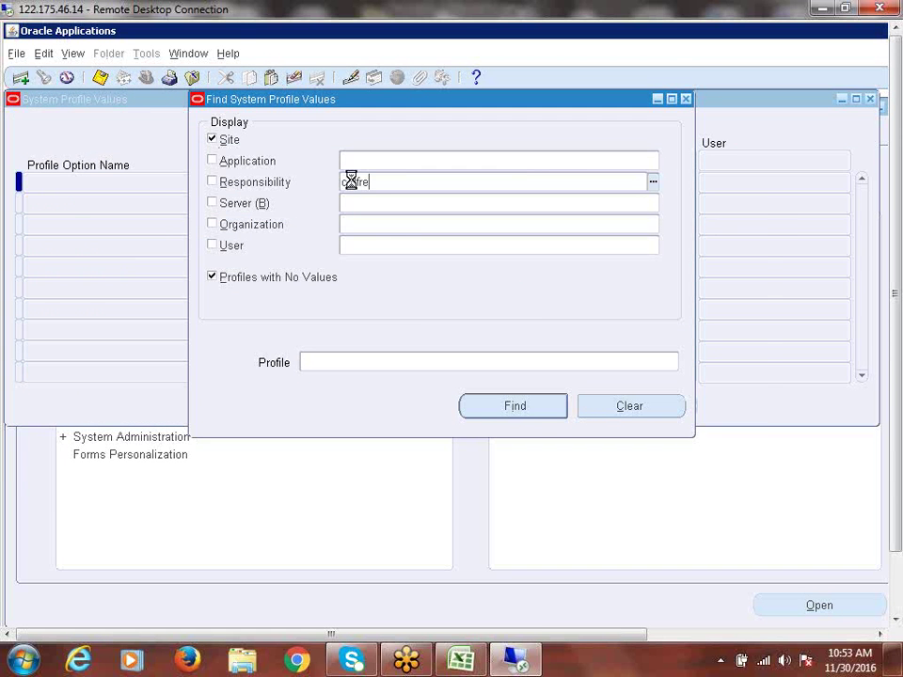
key("Tab")
key("Return")
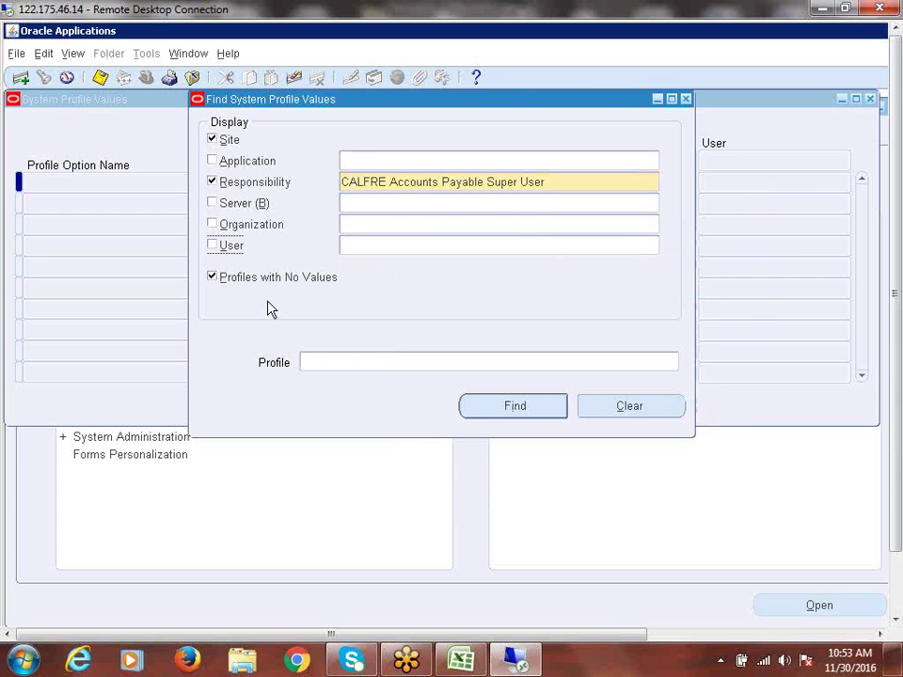
left_click(226, 141)
left_click(215, 278)
left_click(516, 407)
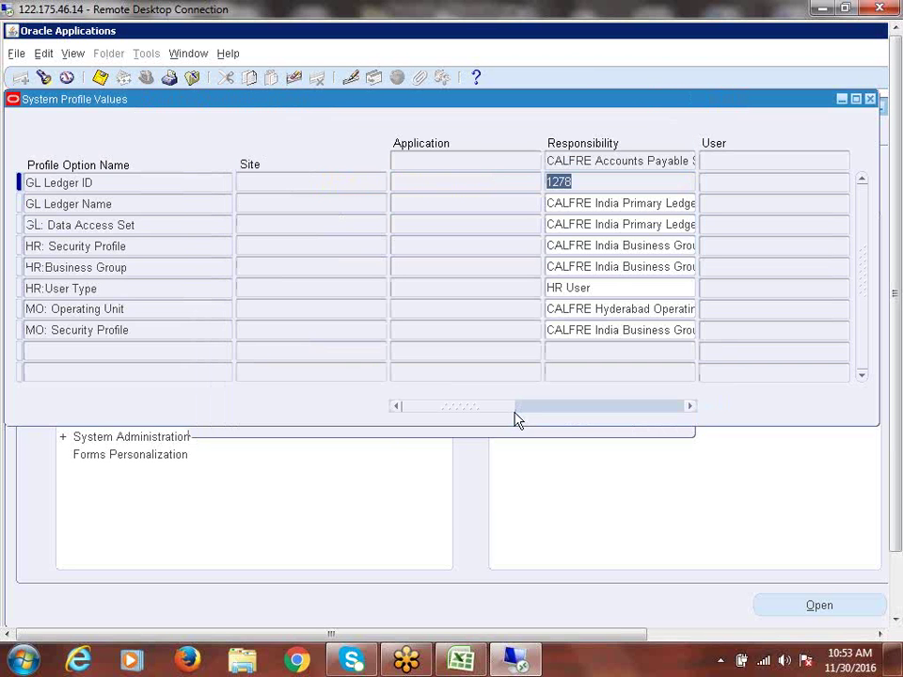
left_click(76, 332)
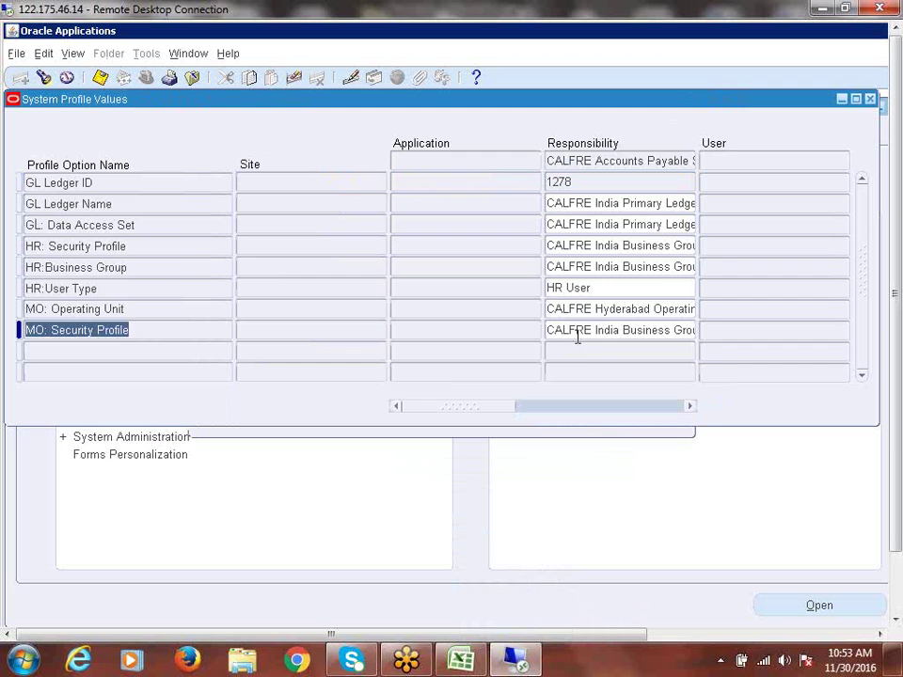
left_click(80, 267)
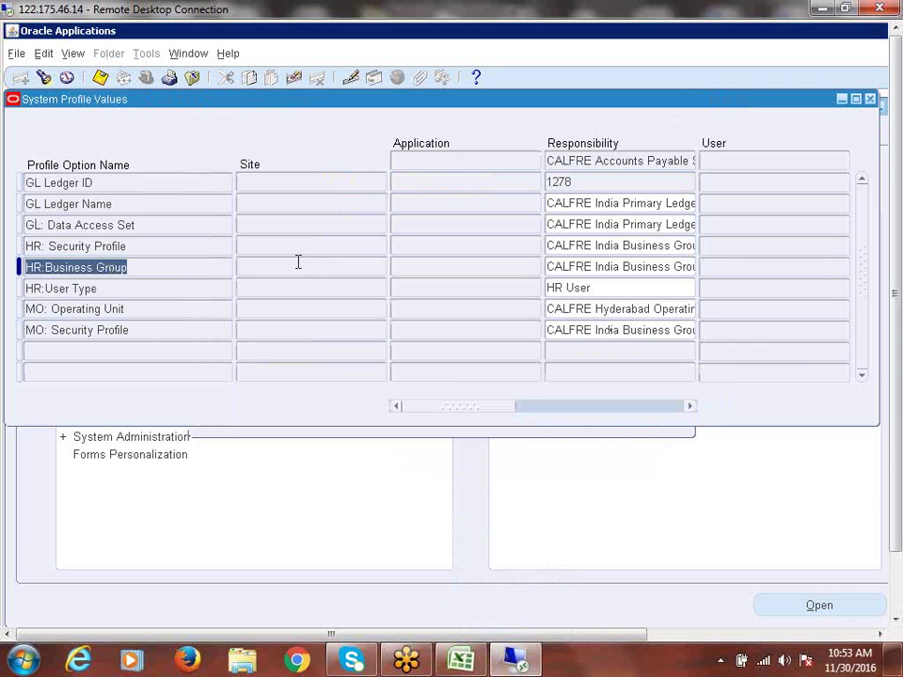
left_click(55, 247)
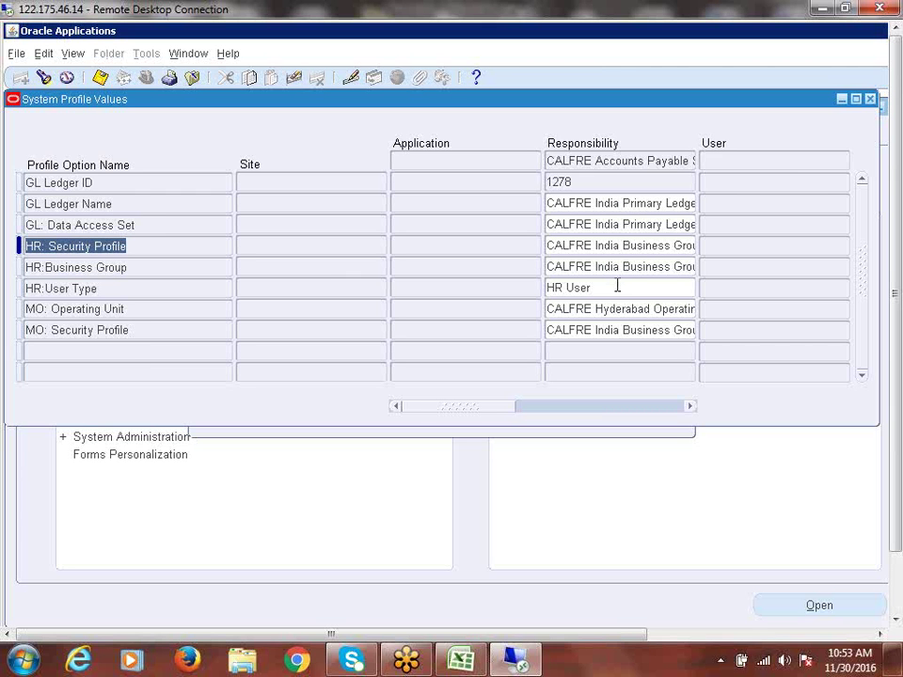
left_click(566, 251)
left_click_drag(549, 245, 721, 245)
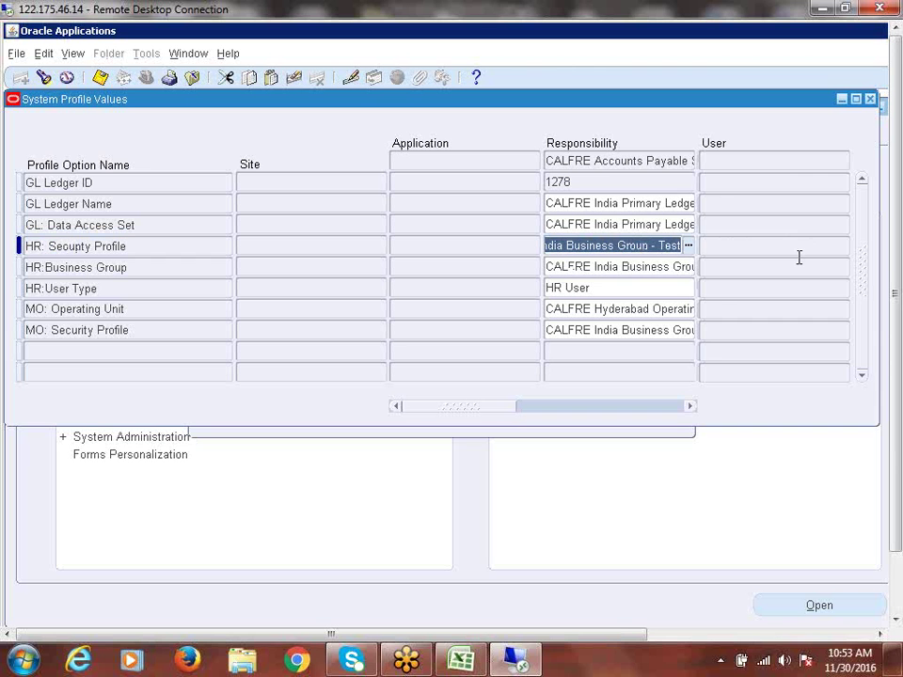
left_click(586, 269)
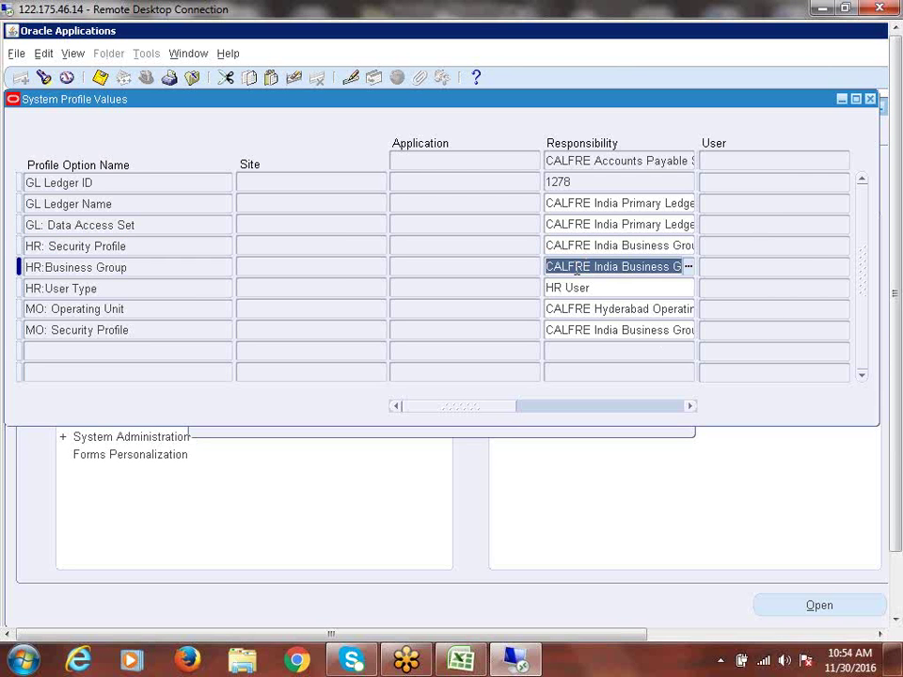
left_click_drag(576, 269, 795, 277)
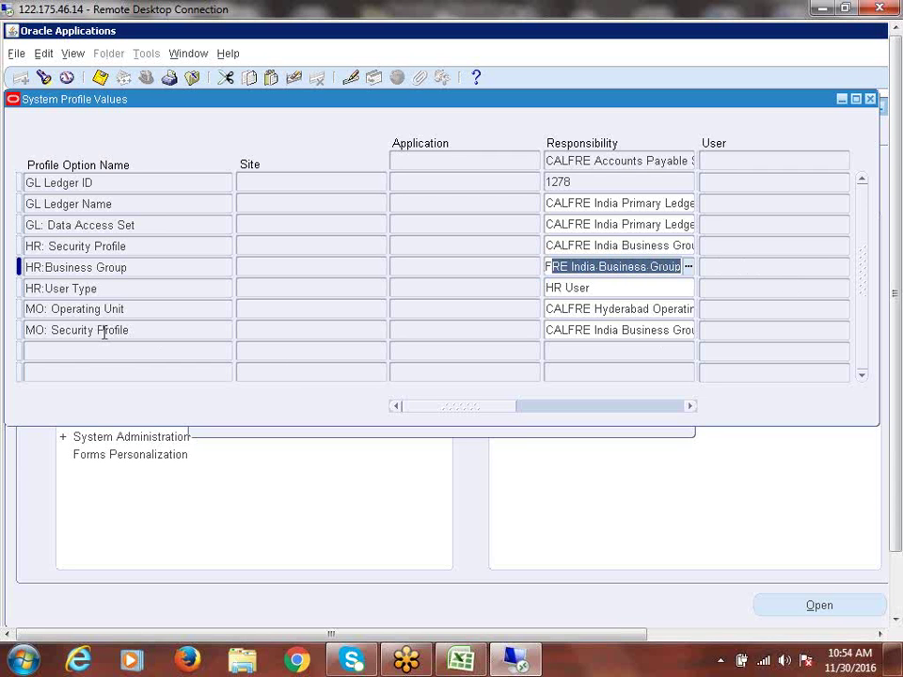
left_click(567, 336)
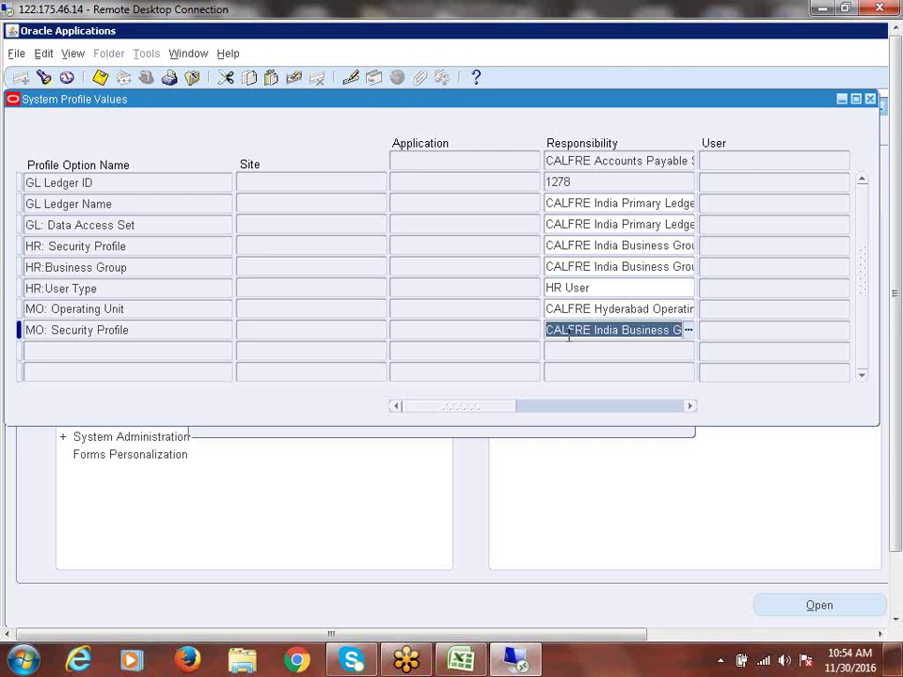
left_click_drag(567, 337, 766, 328)
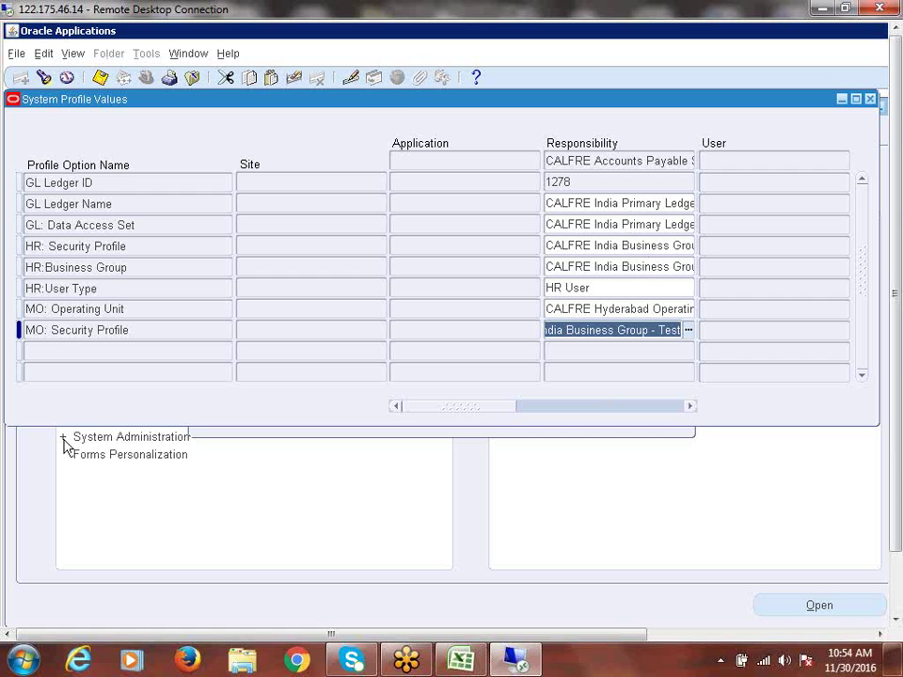
Step: Inspect the HR and MO: Security Profile values, then close the System Profile Values form
left_click(68, 245)
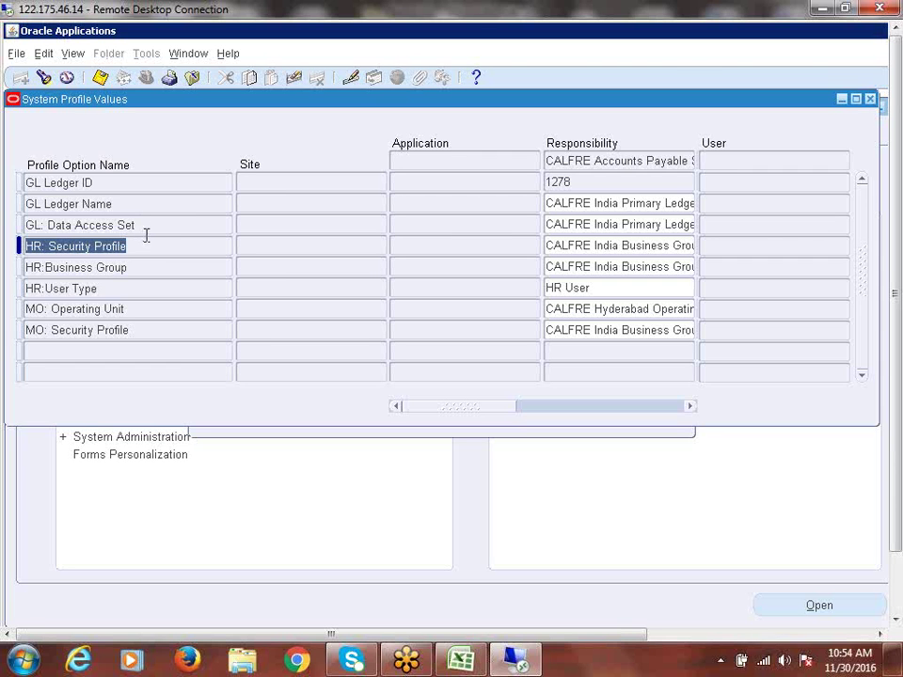
left_click(152, 328)
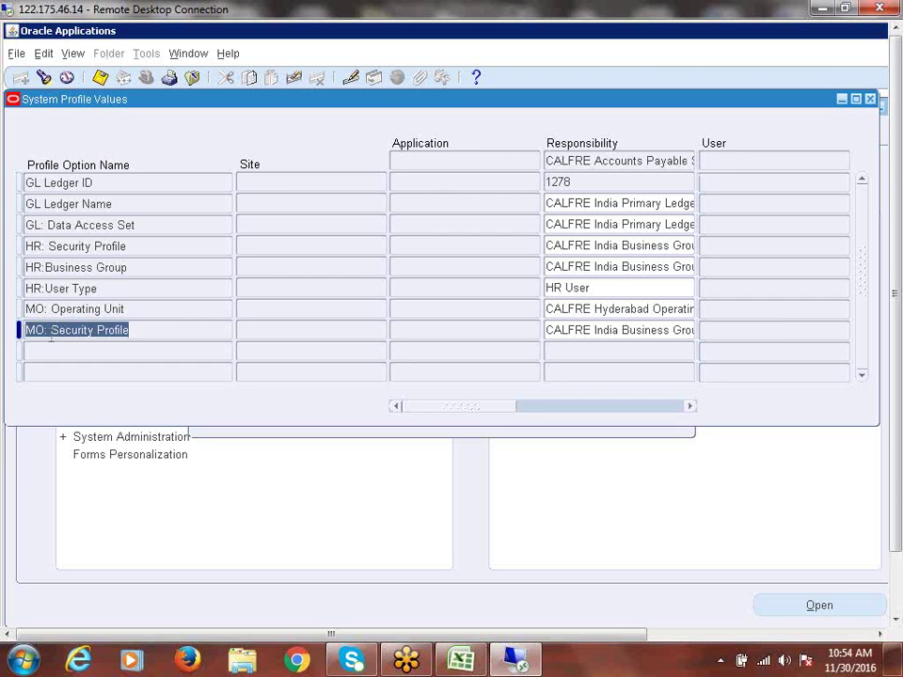
left_click(607, 333)
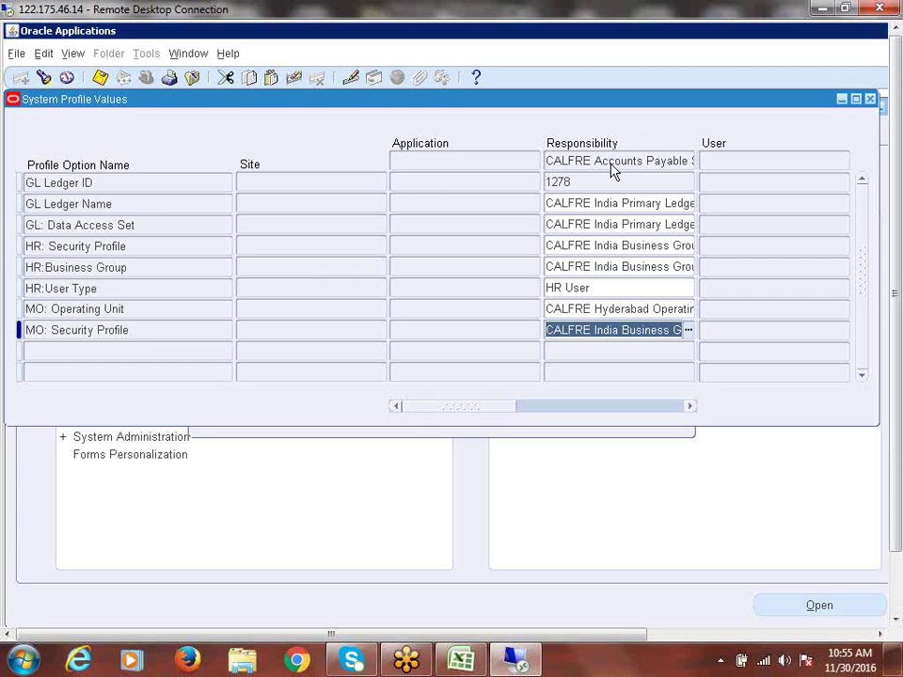
left_click(121, 337)
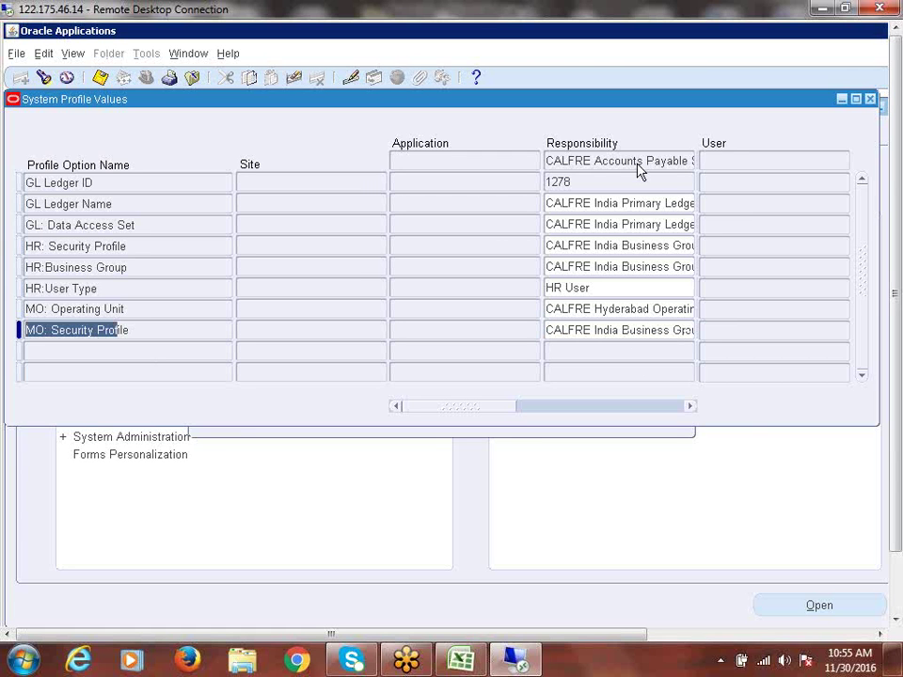
left_click(587, 331)
left_click_drag(587, 332, 821, 334)
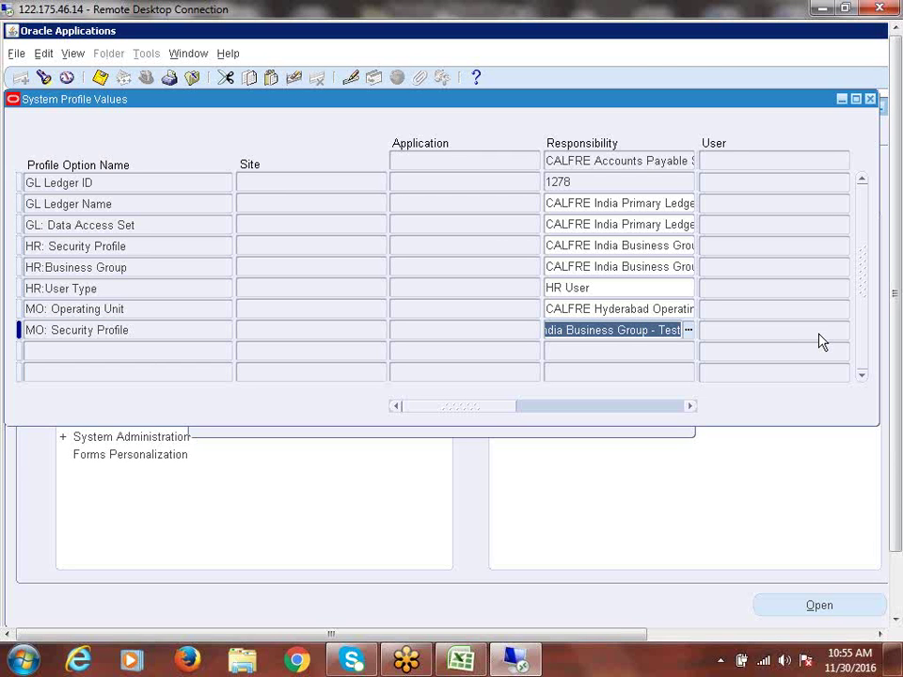
left_click(615, 331)
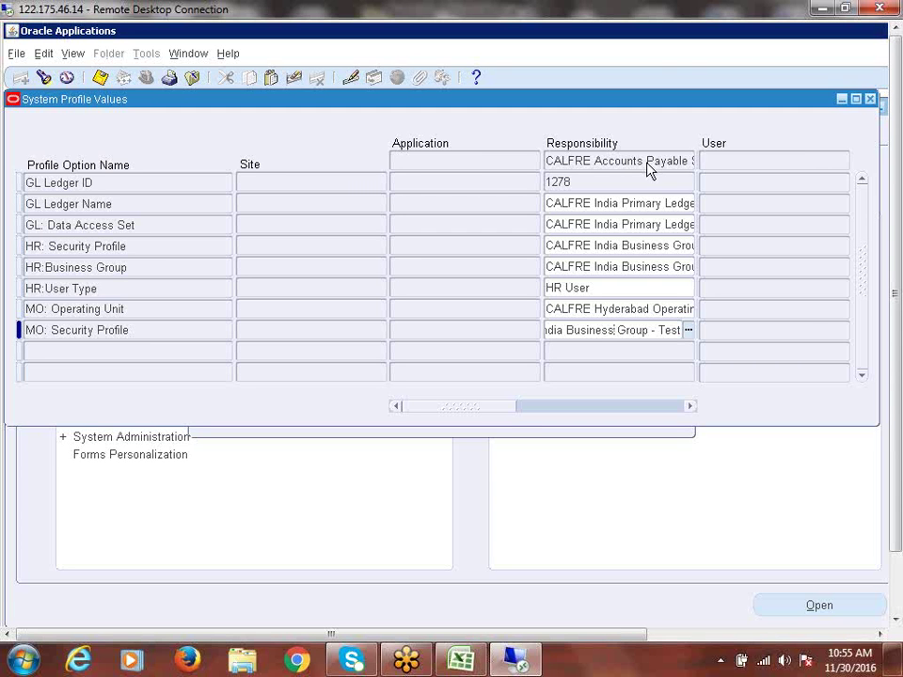
left_click(870, 99)
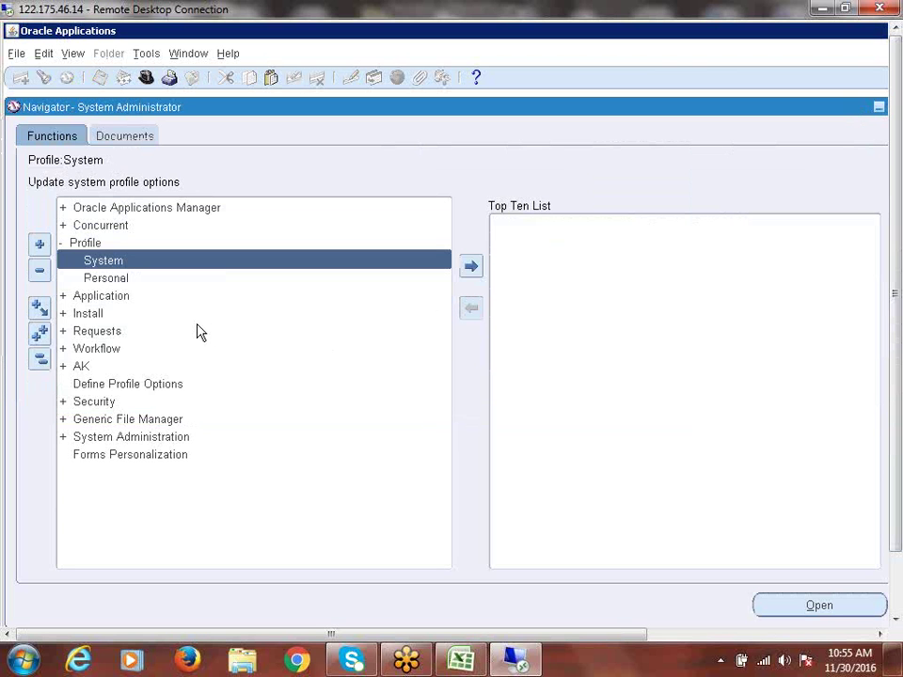
Step: Collapse the Navigator and switch to the CALFRE Accounts Payable Super User responsibility
left_click(38, 358)
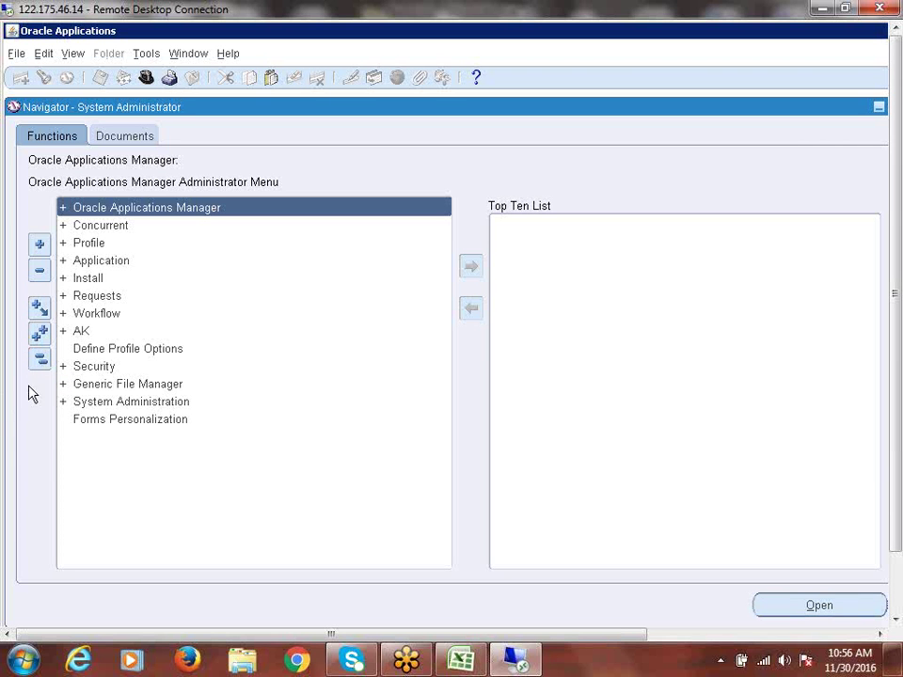
left_click(147, 76)
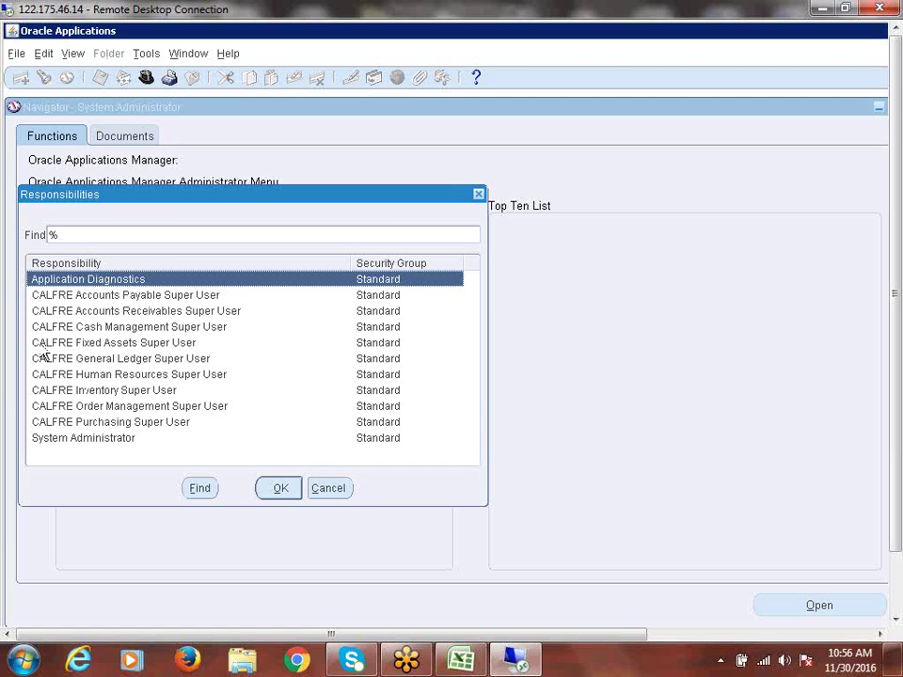
left_click(478, 194)
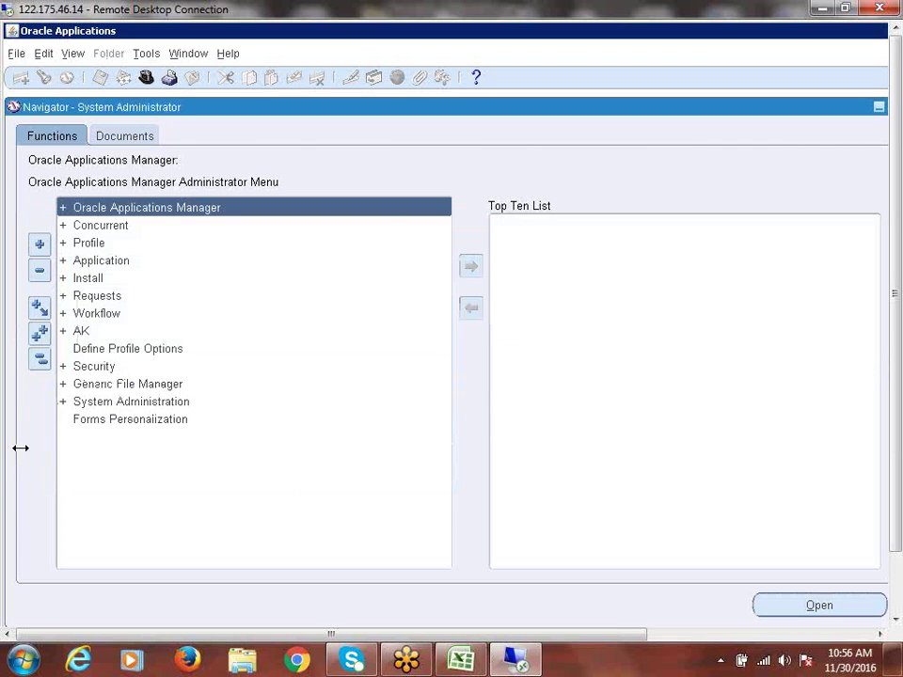
left_click(146, 78)
left_click(146, 299)
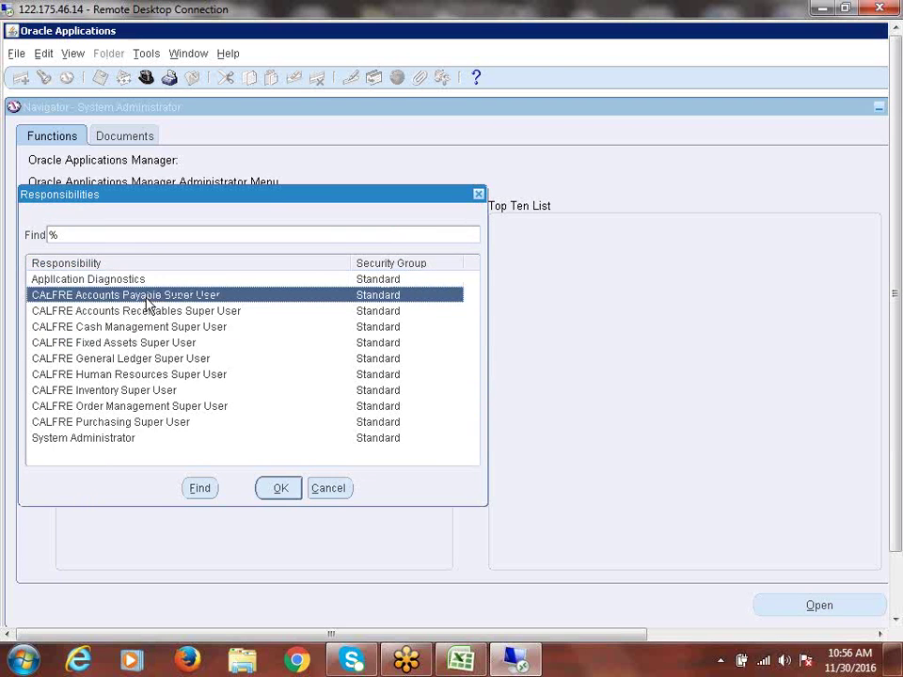
left_click(273, 484)
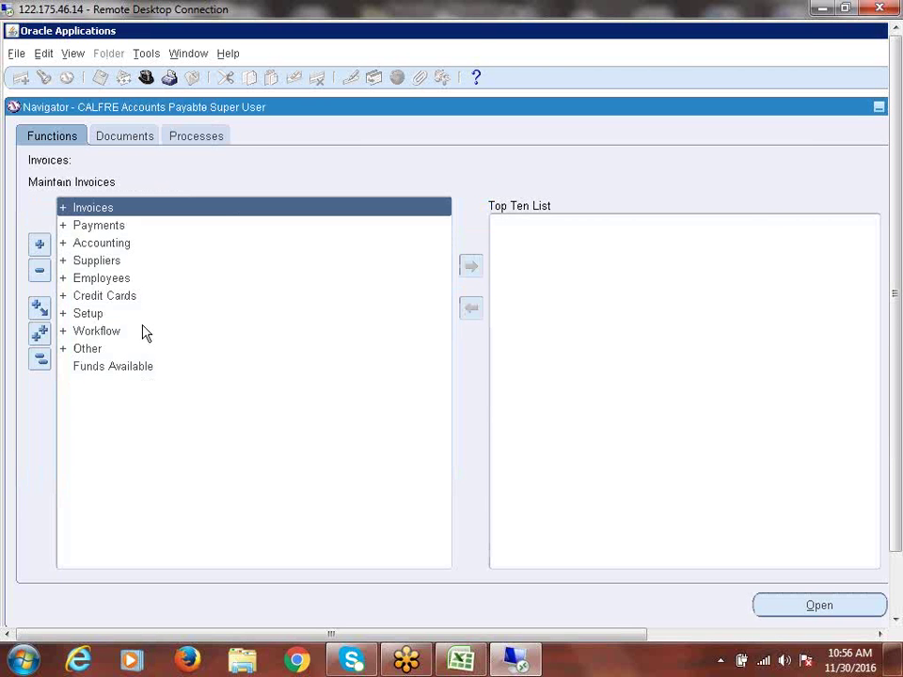
Step: Open Financials Options from the Setup > Options group
double_click(79, 318)
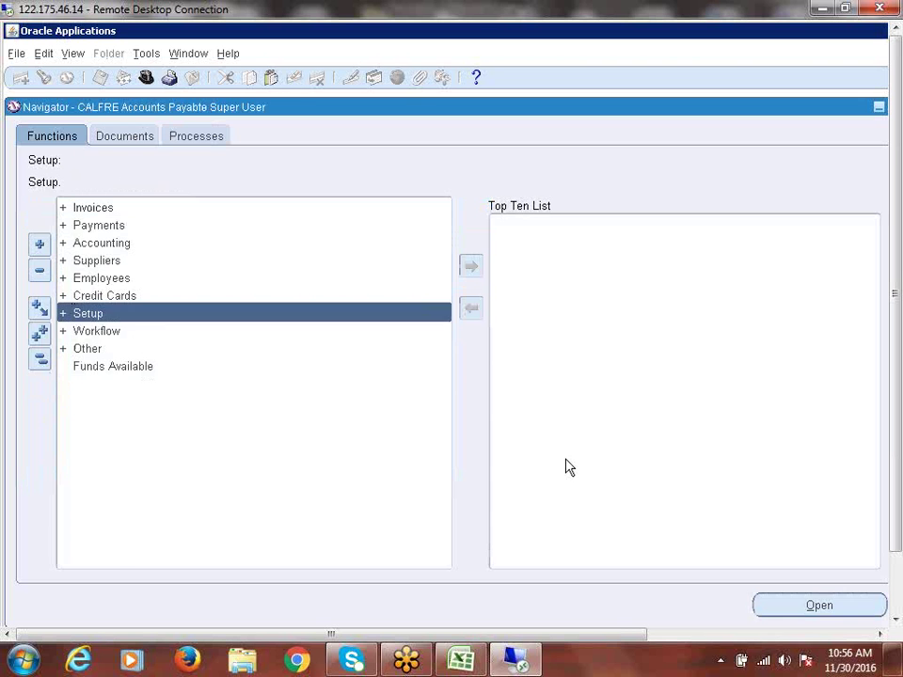
key("Down")
key("Down")
key("Down")
key("Down")
key("Down")
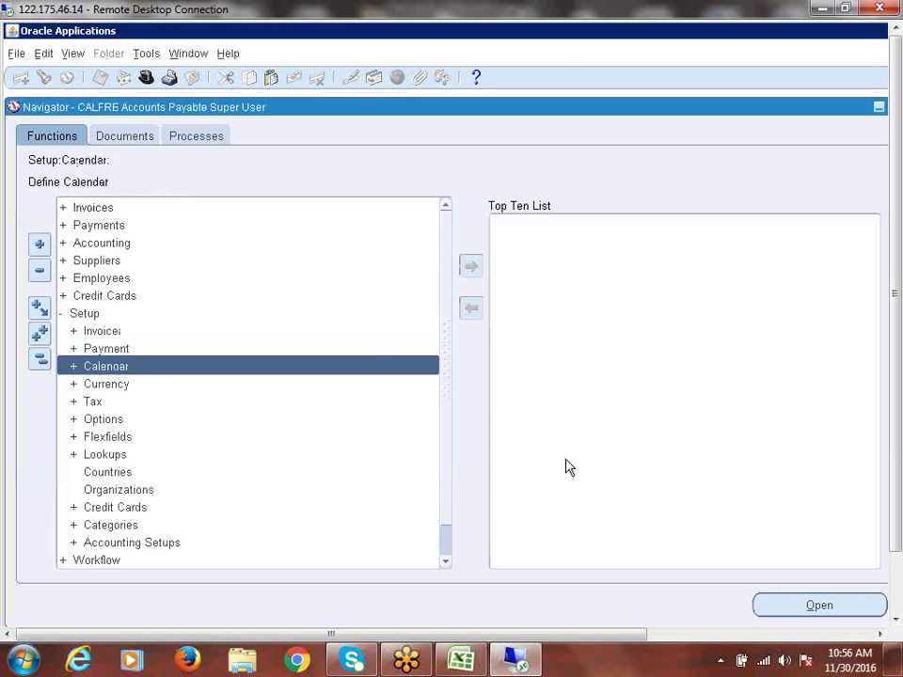
key("Return")
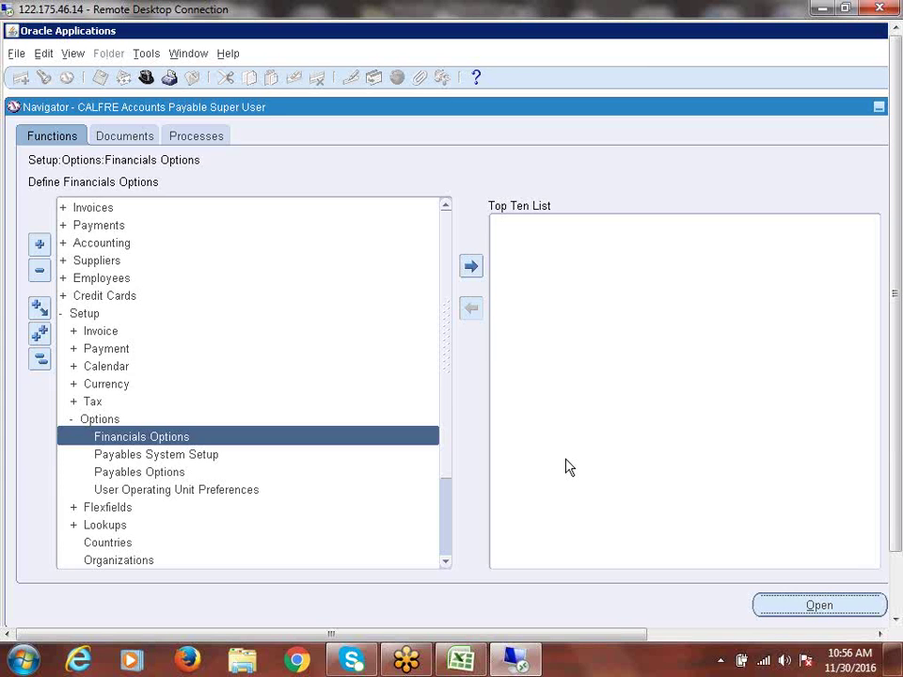
key("Return")
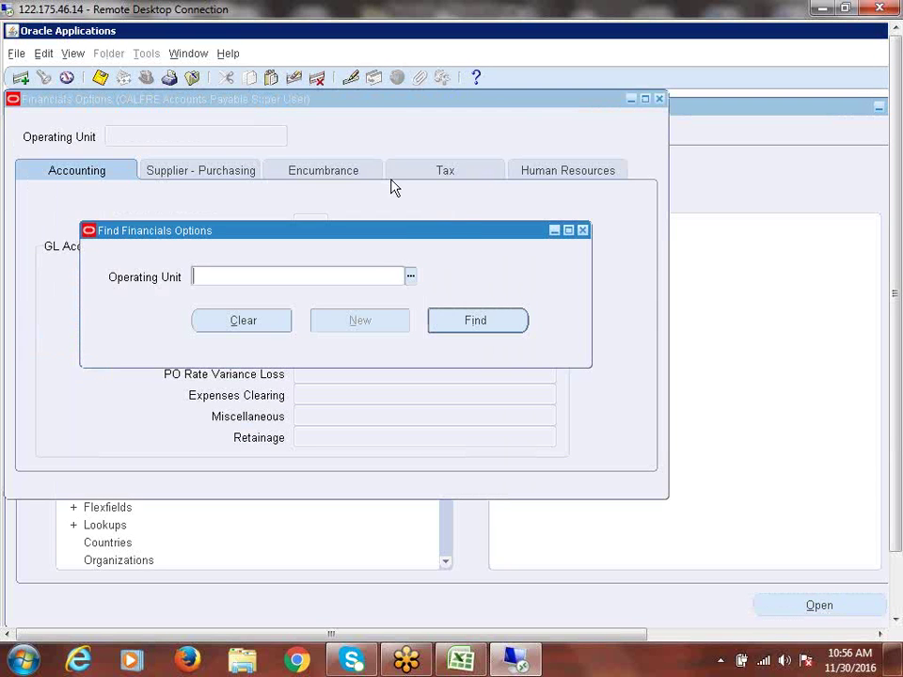
Step: Choose CALFRE Bangaloe in the Find dialog, then close it and its no-record alert
left_click_drag(448, 237, 462, 207)
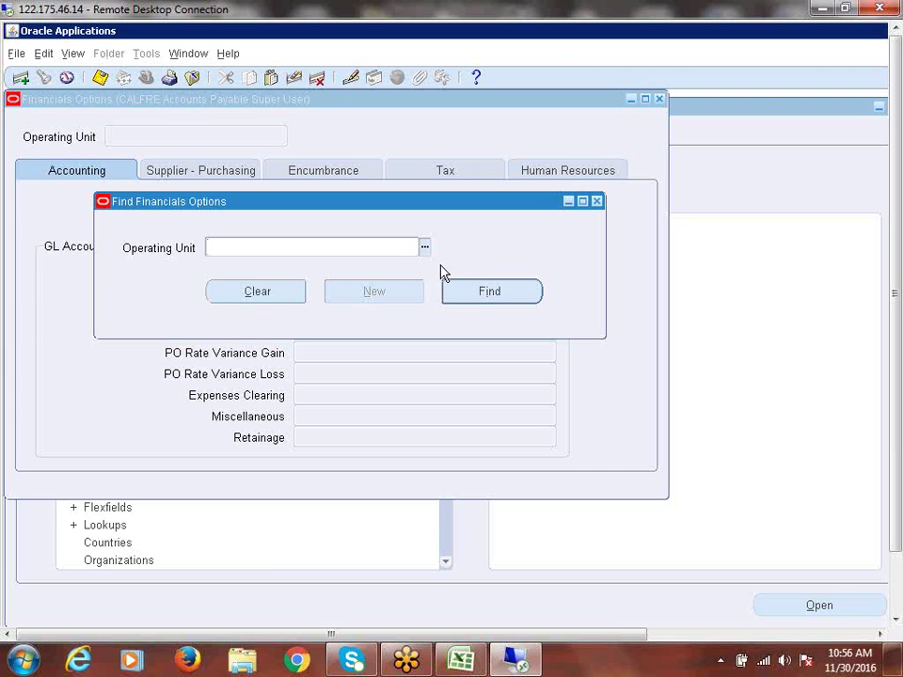
left_click(426, 248)
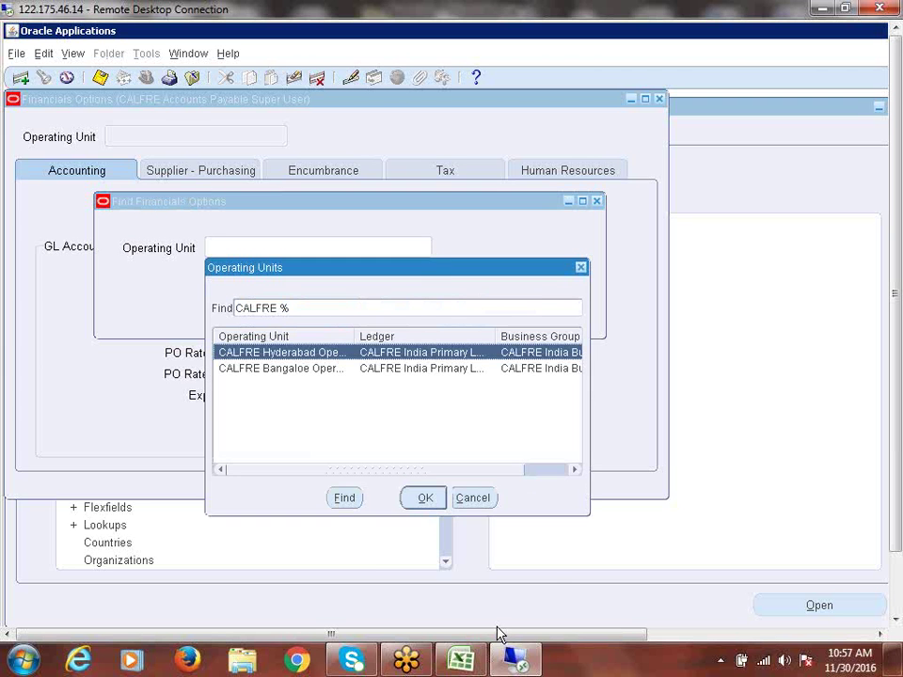
left_click(297, 370)
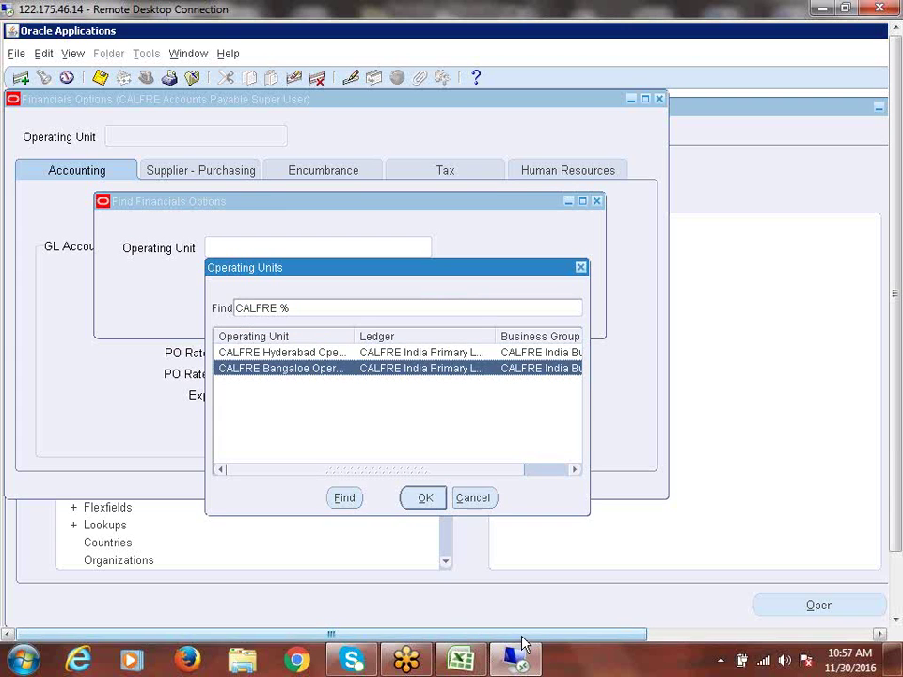
left_click(420, 499)
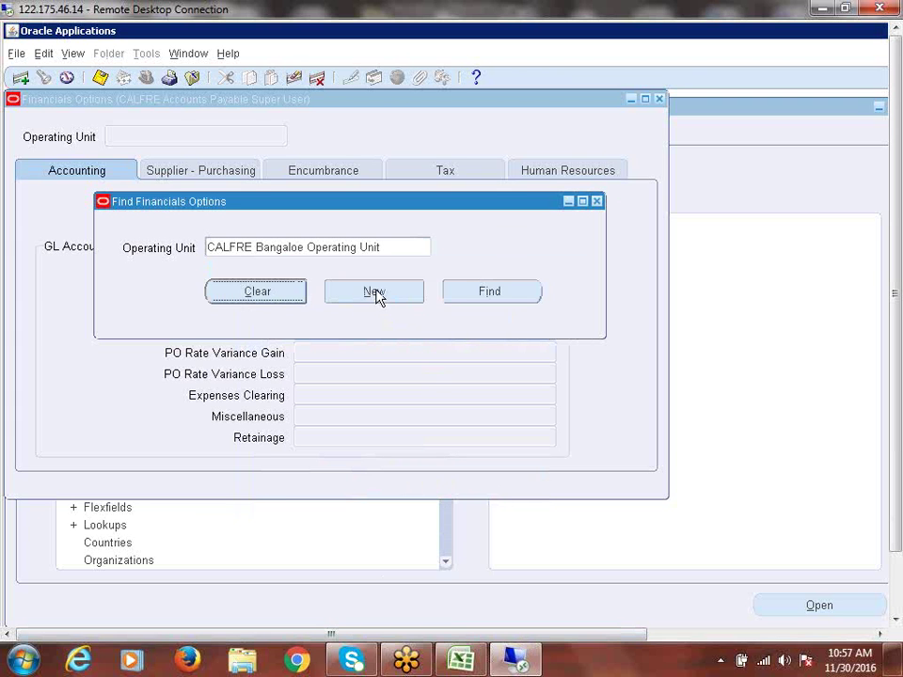
left_click(597, 202)
left_click(644, 397)
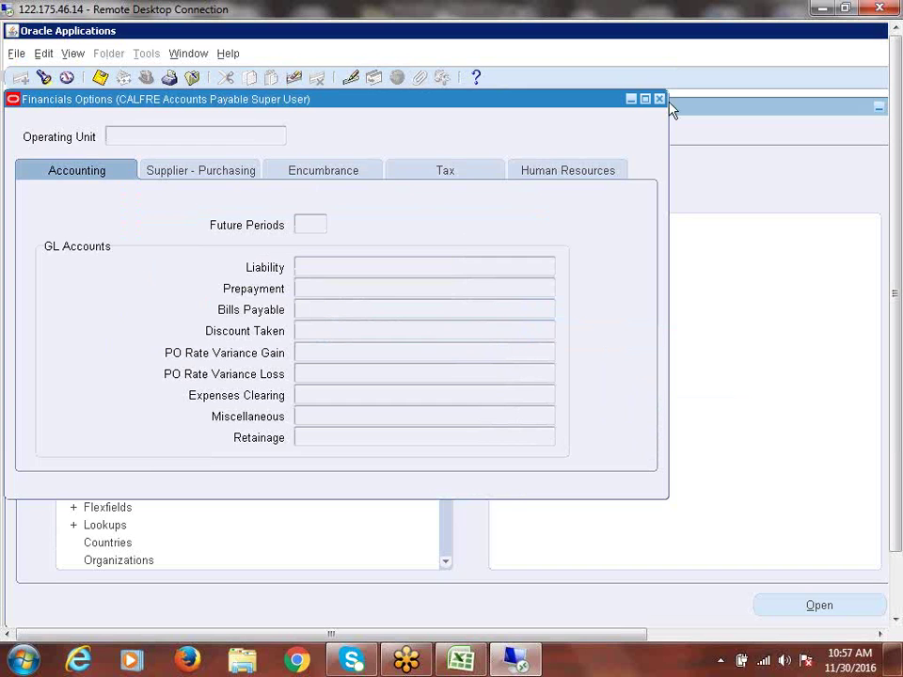
Step: Reopen Financials Options and choose CALFRE Bangaloe Operating Unit
left_click(659, 99)
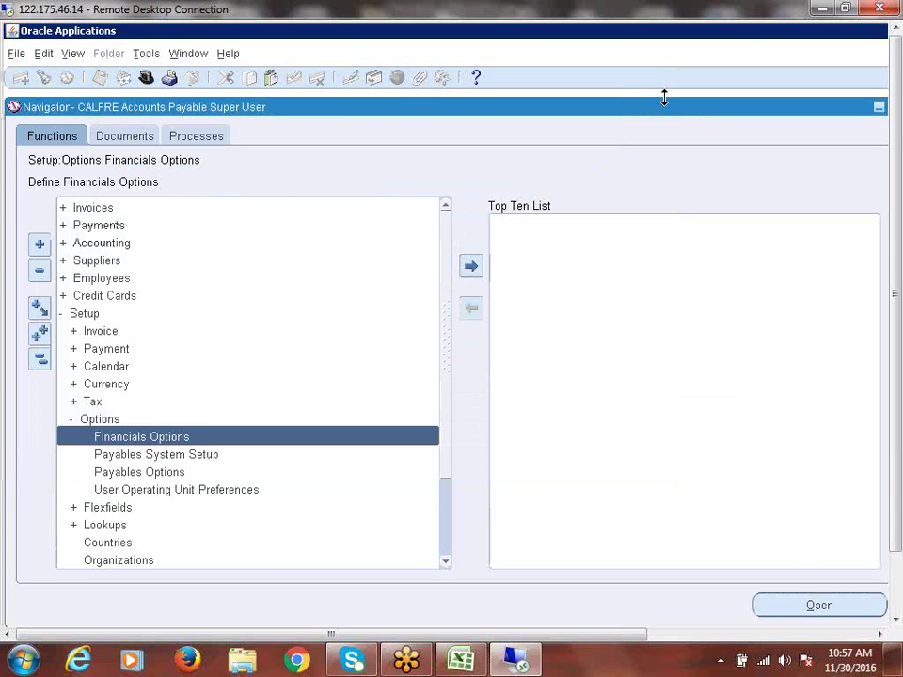
double_click(146, 438)
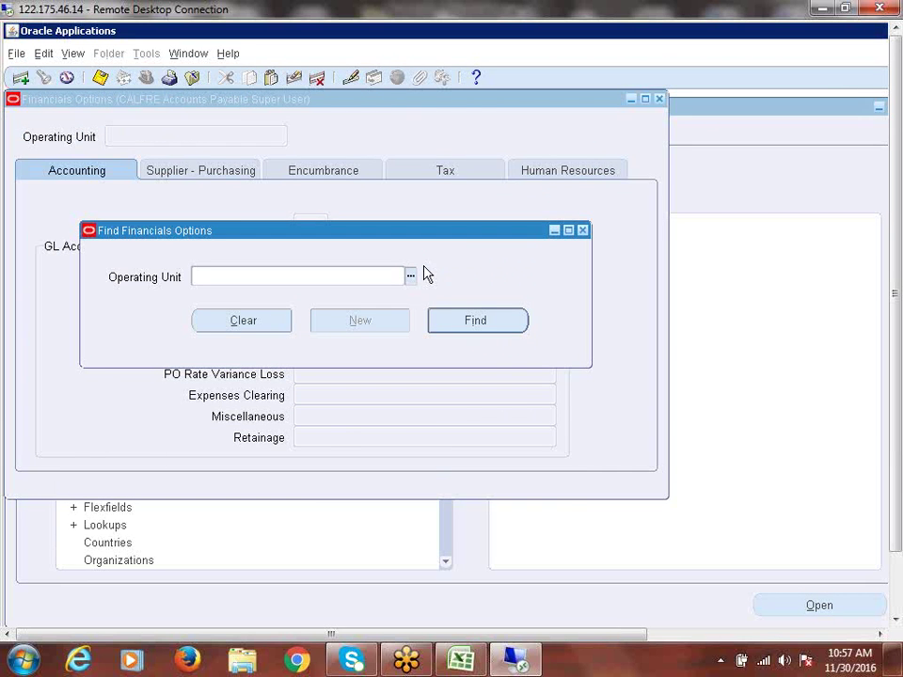
left_click(412, 280)
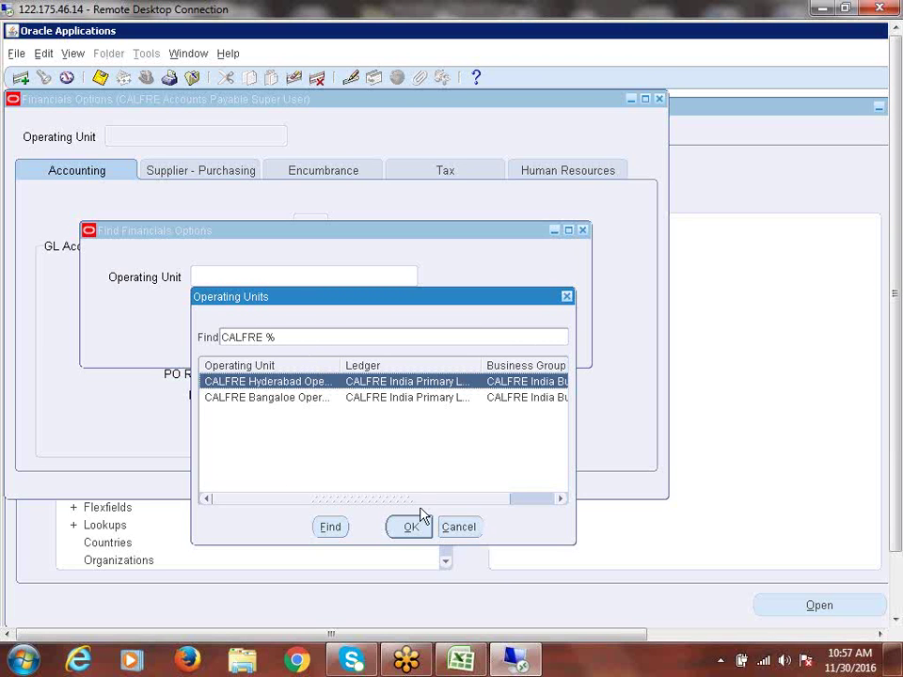
left_click(263, 400)
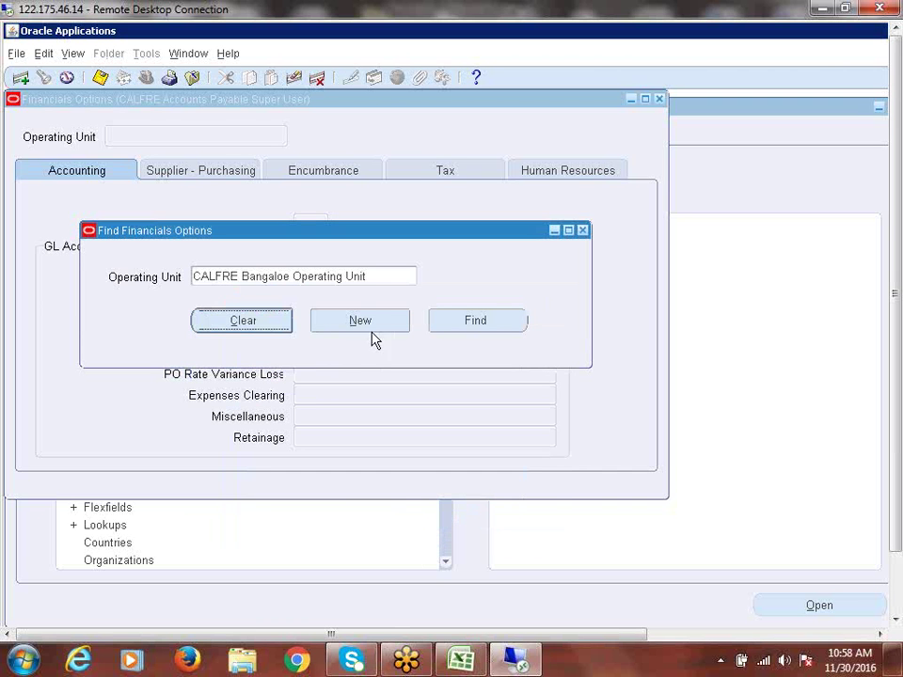
Step: Start a new record with Future Periods set to 1
left_click(362, 325)
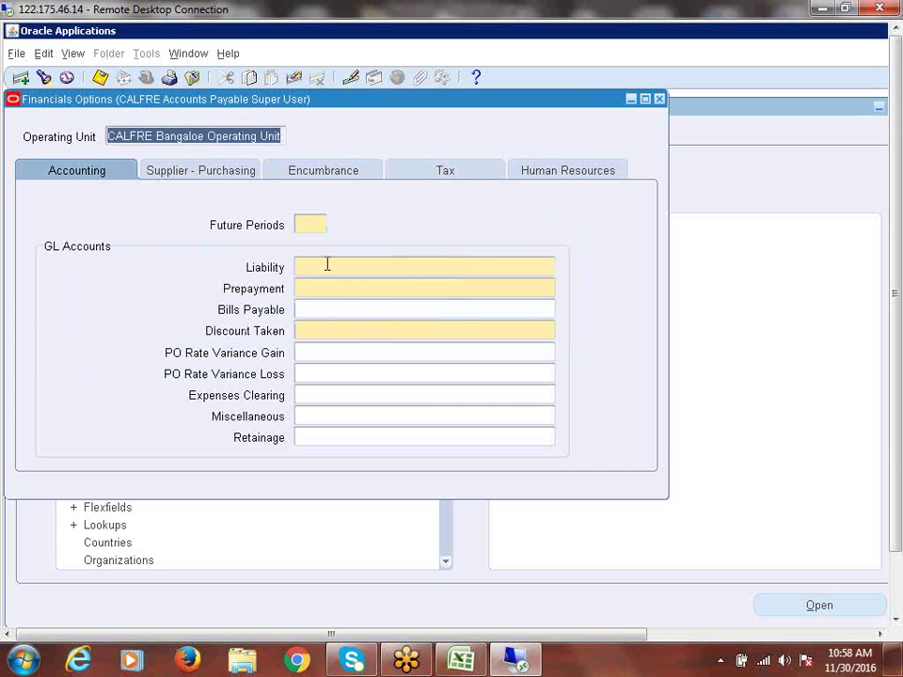
left_click(315, 227)
type("1")
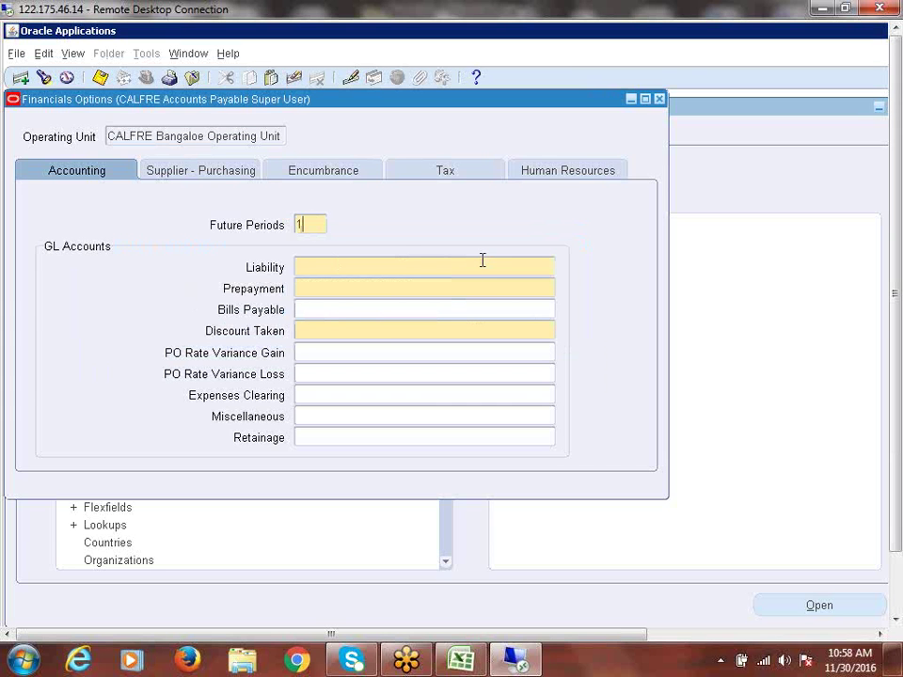
left_click(482, 260)
left_click(303, 226)
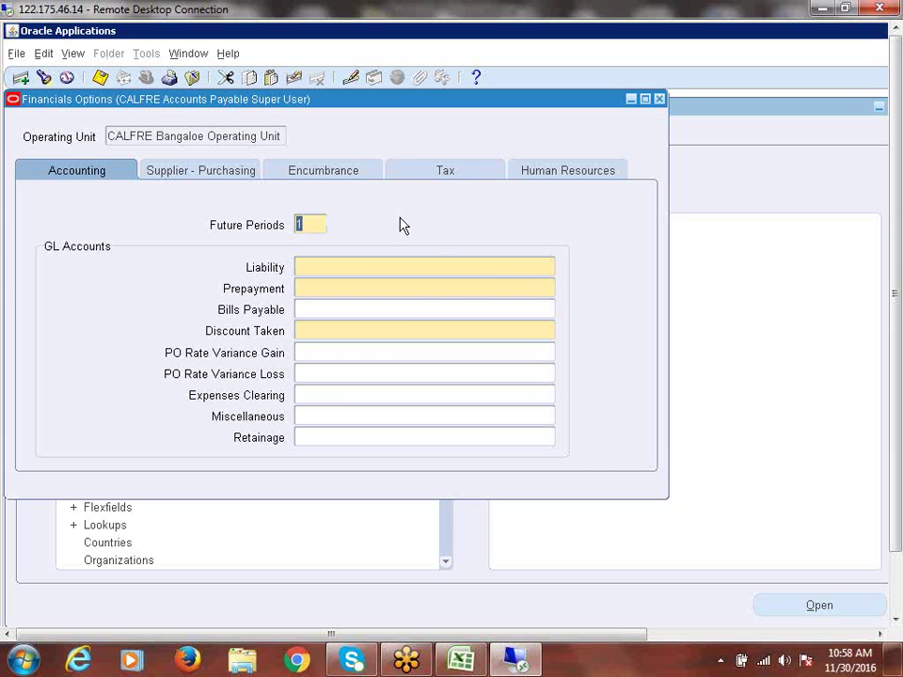
left_click(402, 270)
Step: Open the Liability account flexfield window and go to its Company segment
left_click(549, 270)
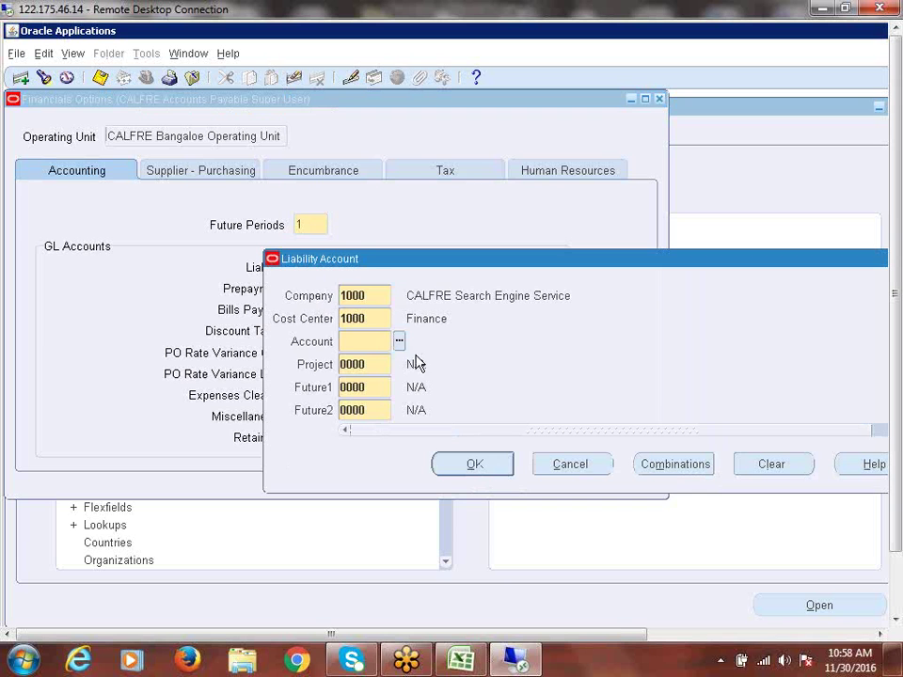
left_click(378, 297)
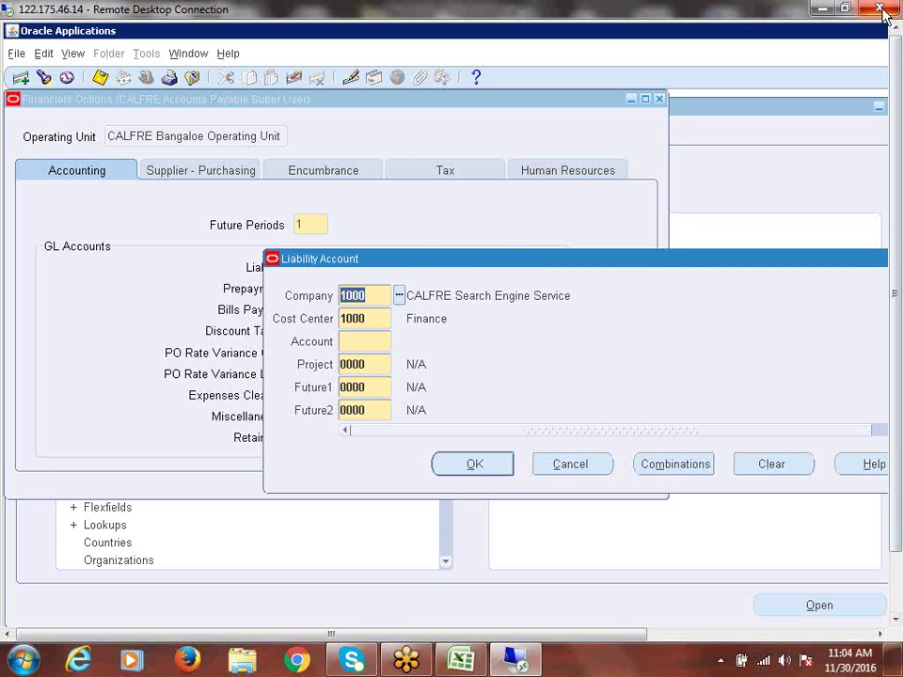
Step: Resize the remote session window and bring the Recap Excel workbook to the front
double_click(696, 9)
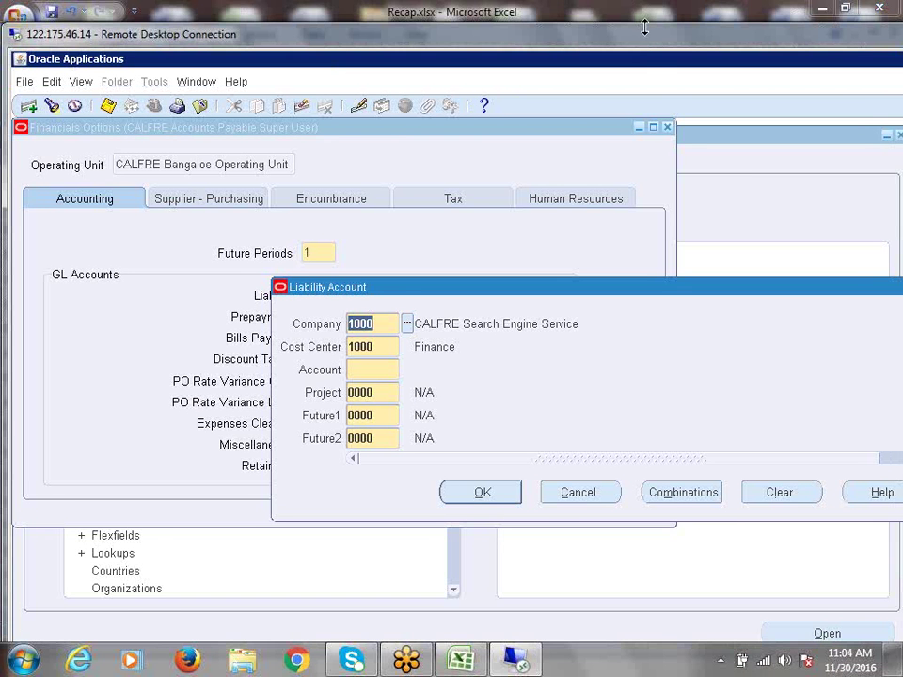
double_click(640, 38)
double_click(613, 11)
left_click(852, 81)
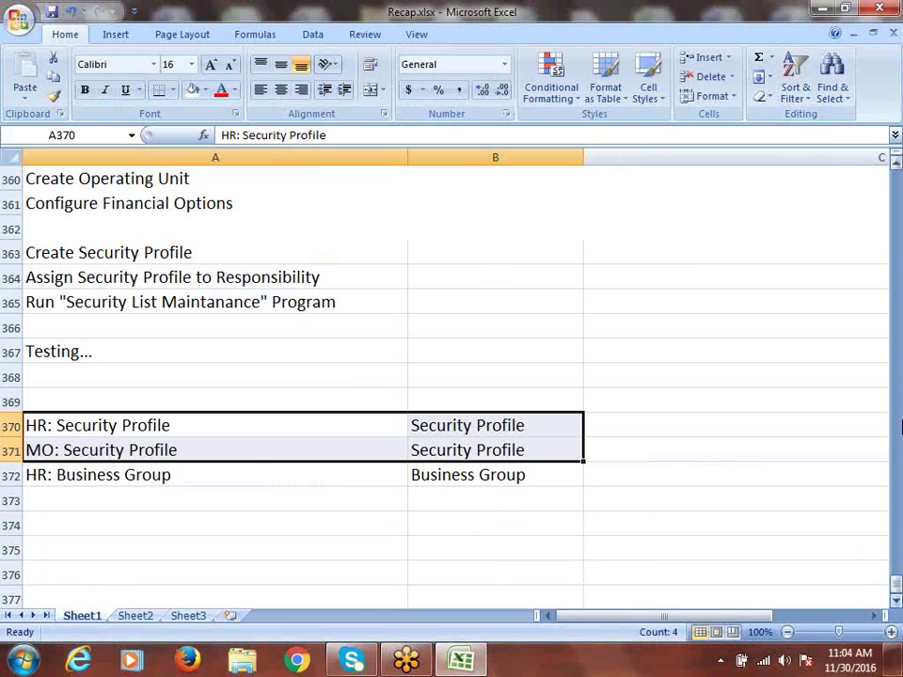
left_click(22, 659)
left_click(96, 178)
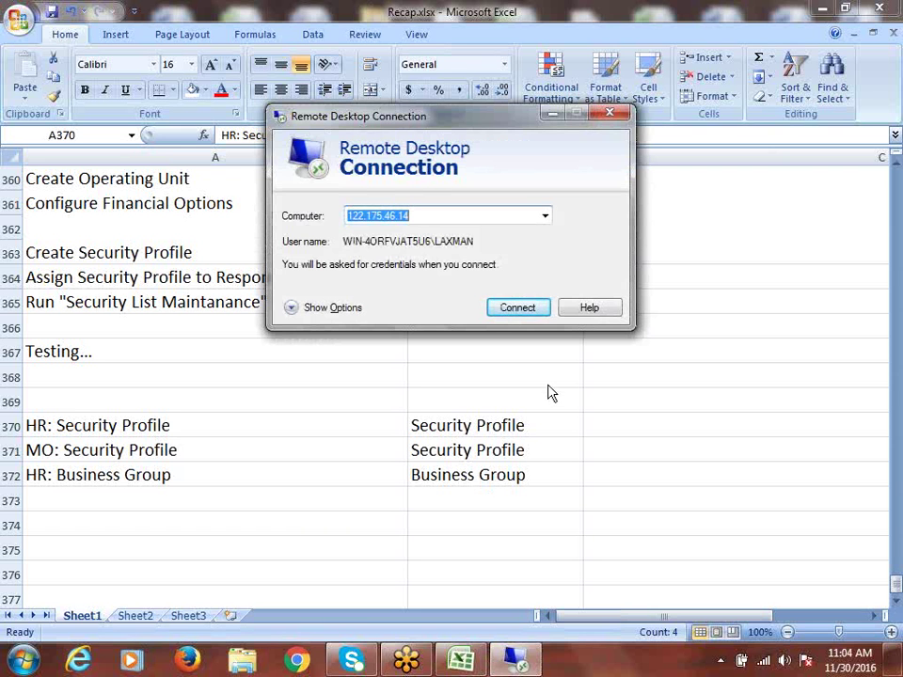
left_click(501, 308)
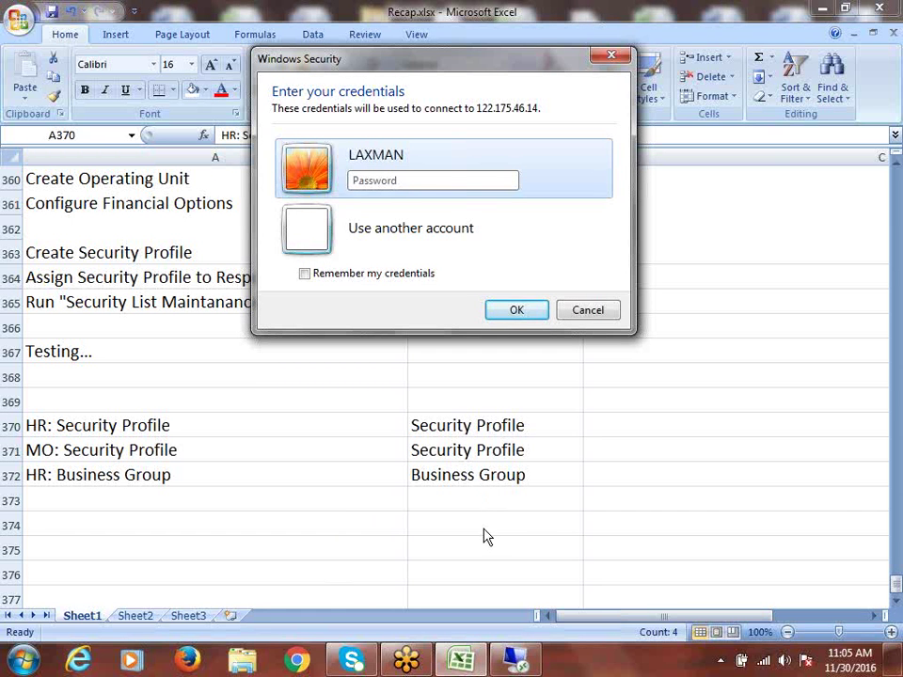
key("Caps_Lock")
type("******")
key("Return")
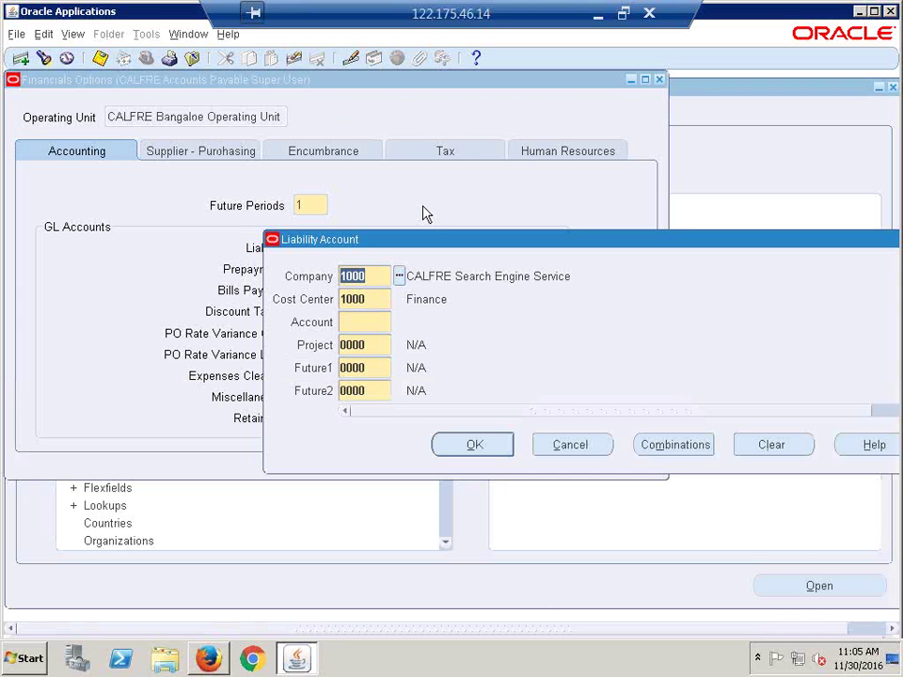
Step: Set the Liability account's Company segment to 2000 CALFRE IT Services
left_click_drag(424, 251, 309, 238)
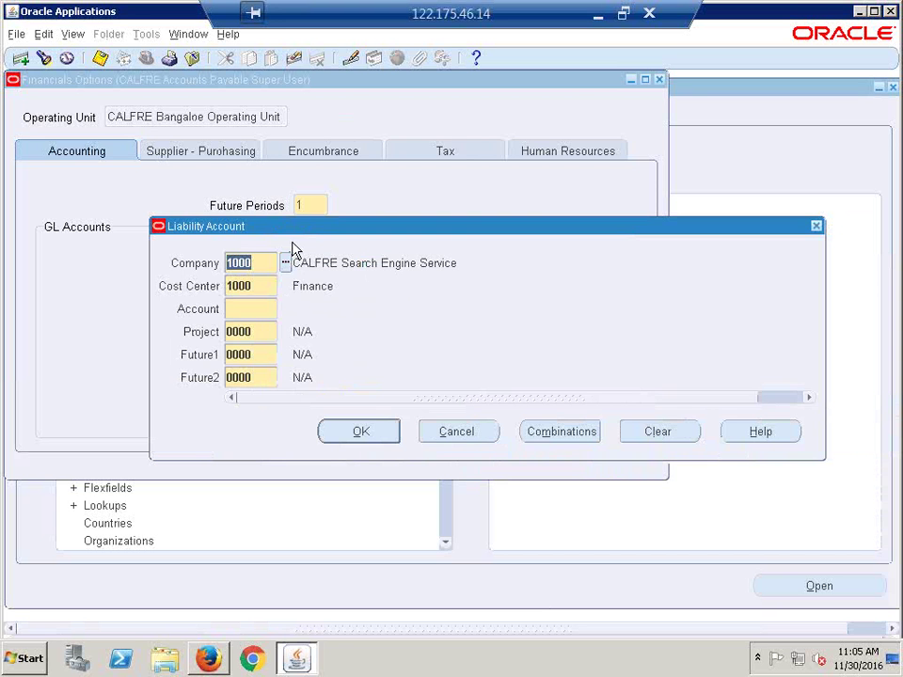
left_click(285, 262)
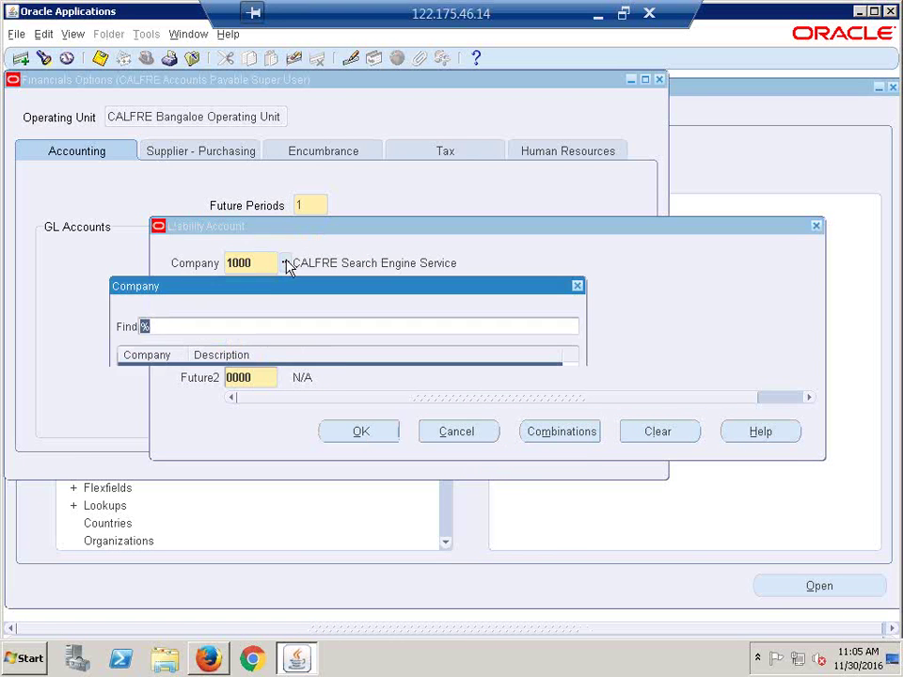
left_click(216, 403)
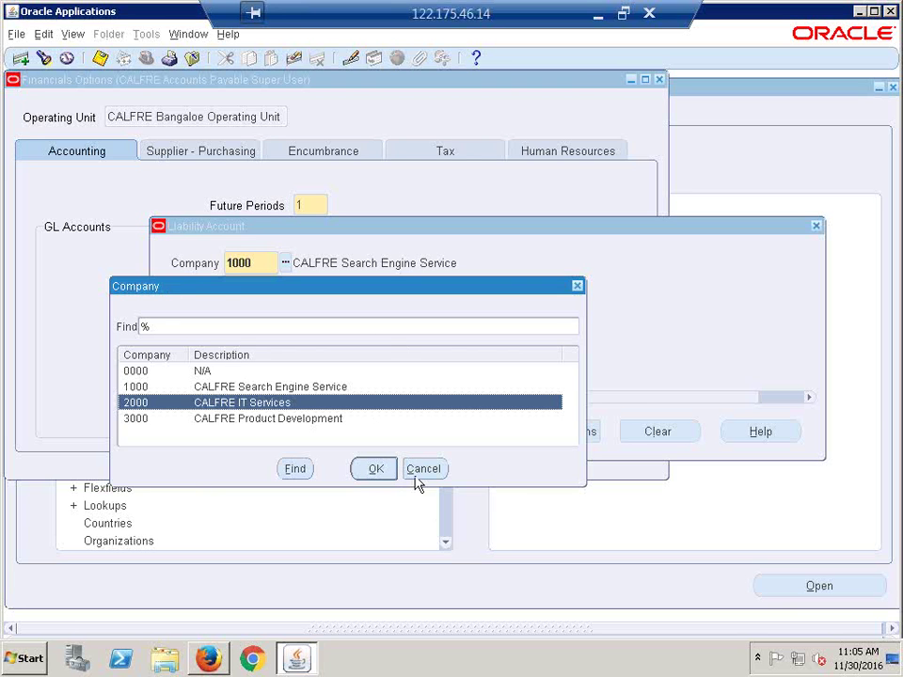
left_click(376, 474)
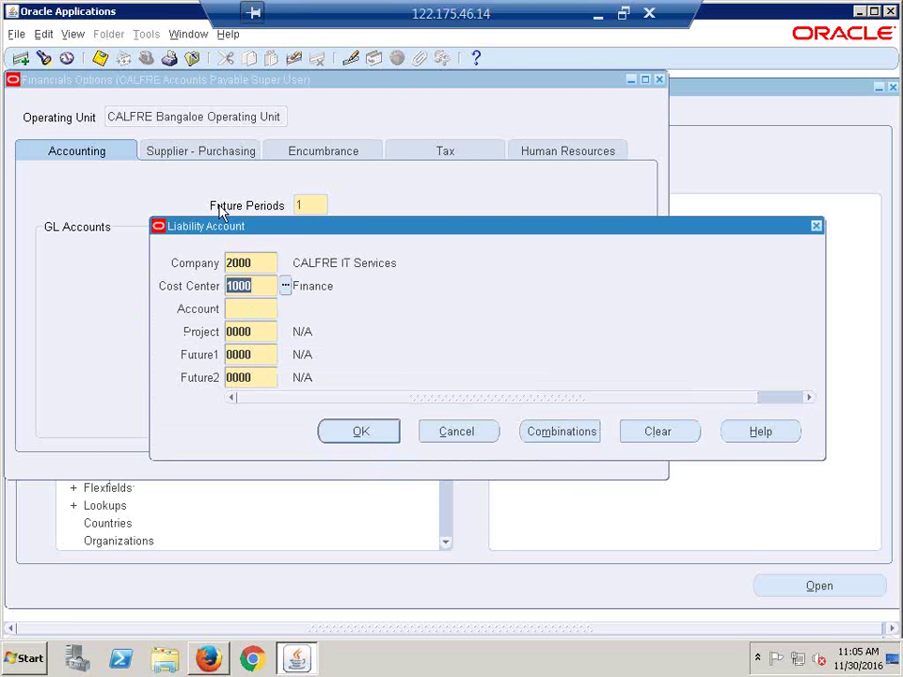
Step: Choose 2210 Accounts Payable as the account and copy the resulting 2000.1000.2210.0000.0000.0000 code
left_click(252, 308)
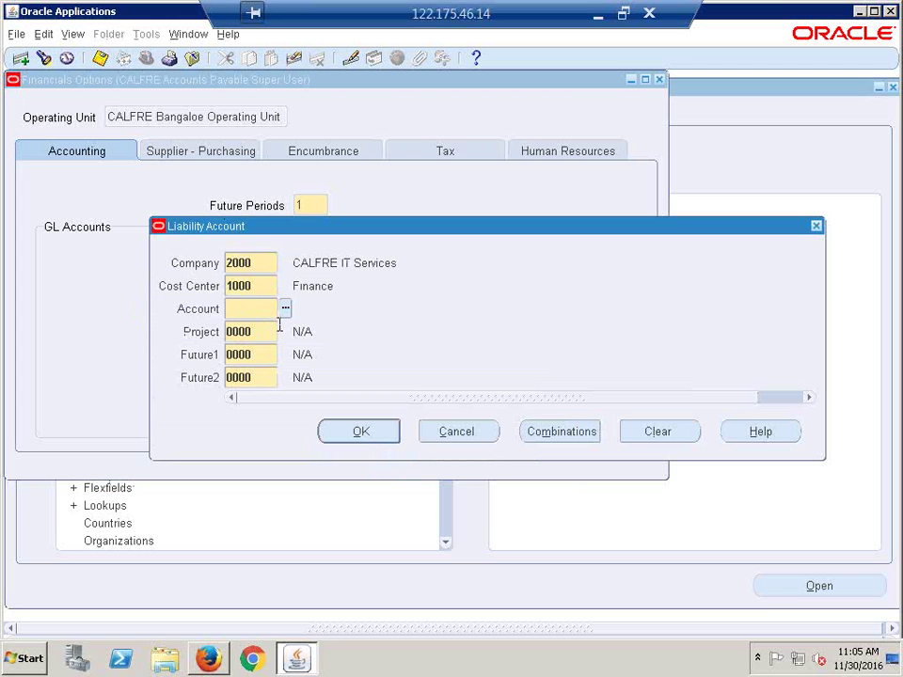
left_click(286, 309)
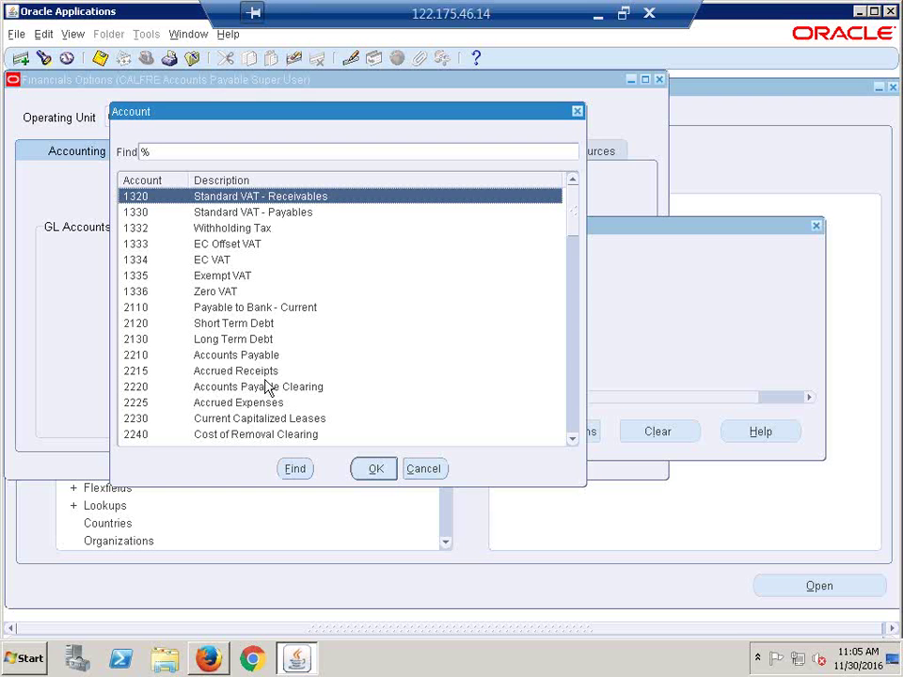
left_click(254, 357)
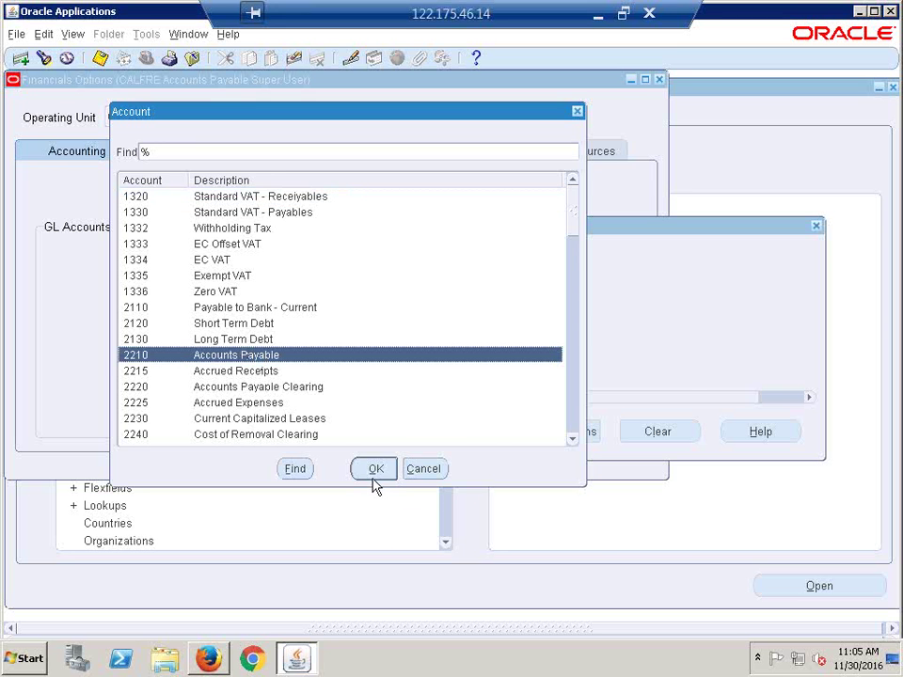
left_click(374, 472)
left_click(362, 434)
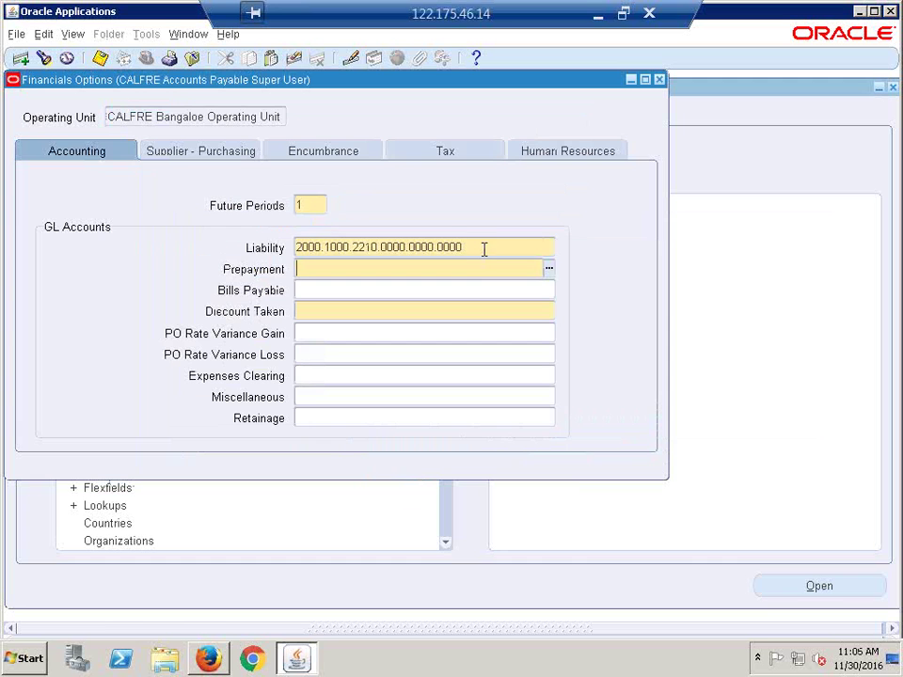
double_click(484, 249)
key("ctrl+c")
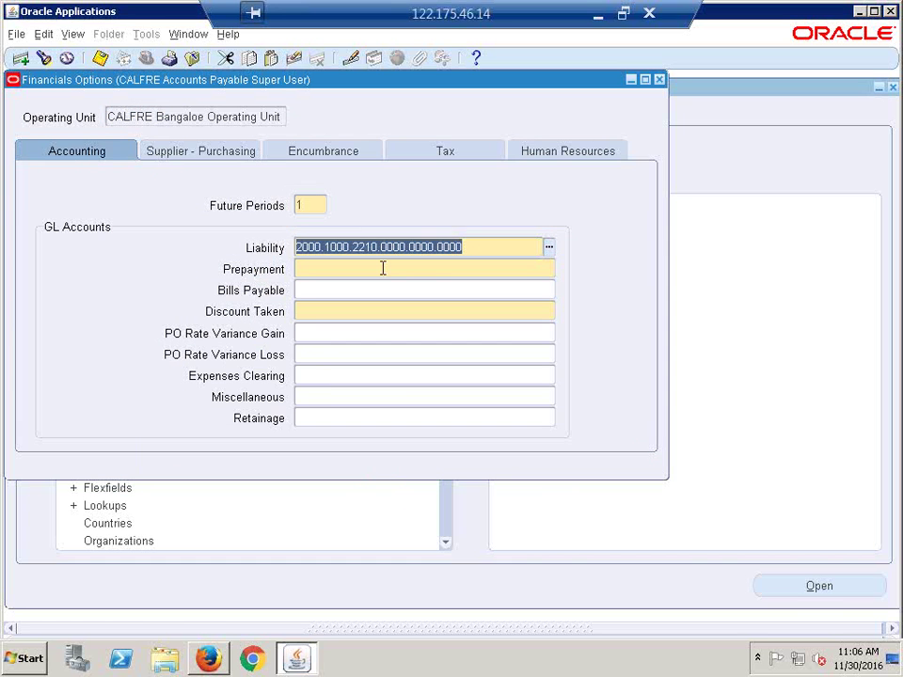
Step: Paste the Liability code into Prepayment and change its account to 1340 Prepaid Expenses via a 'prepa' search
left_click(379, 268)
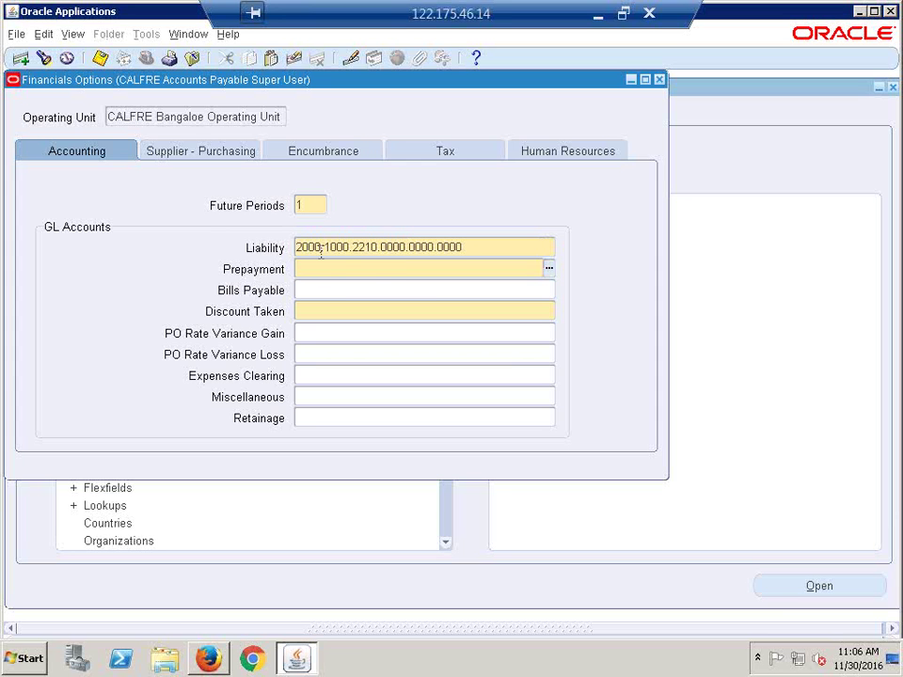
key("ctrl+v")
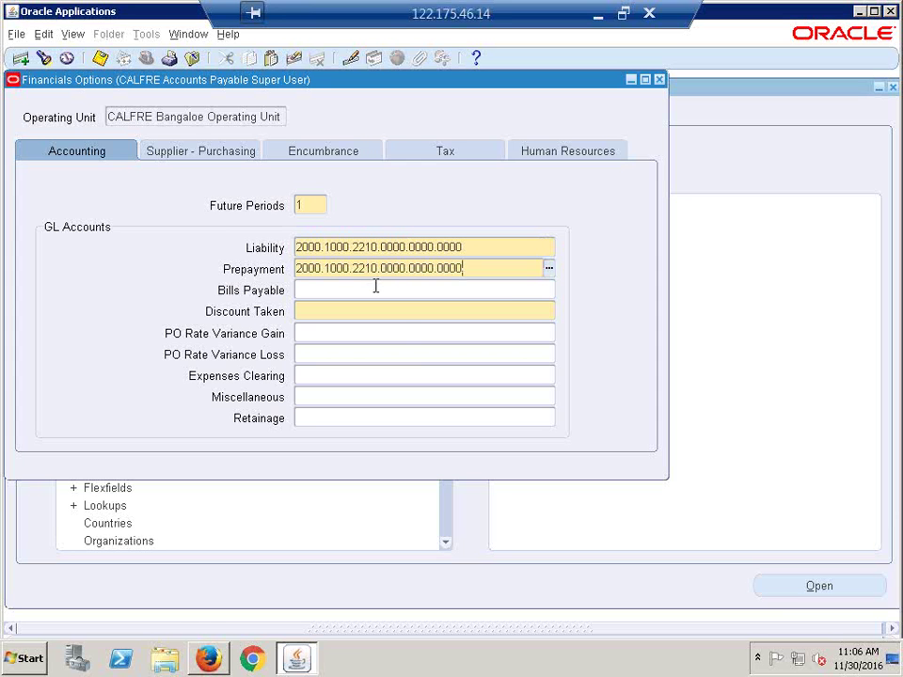
left_click(549, 269)
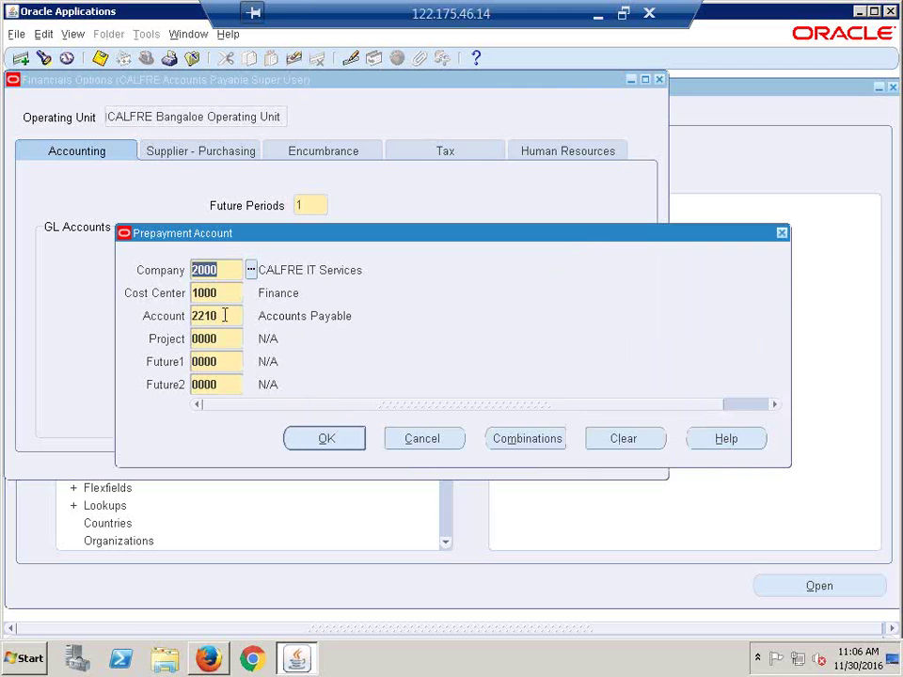
left_click(226, 316)
left_click(250, 317)
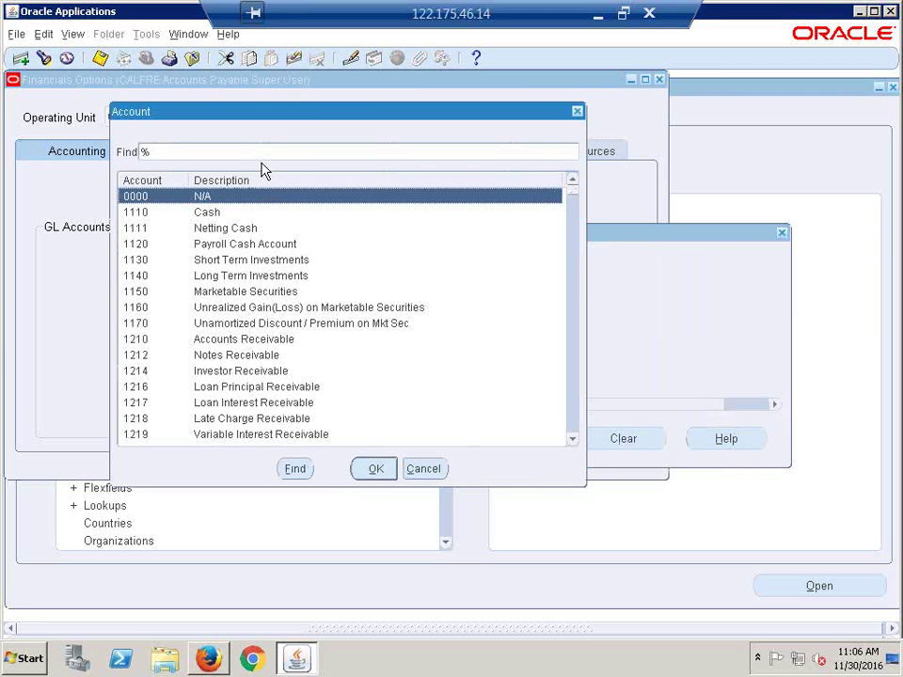
type("prepa")
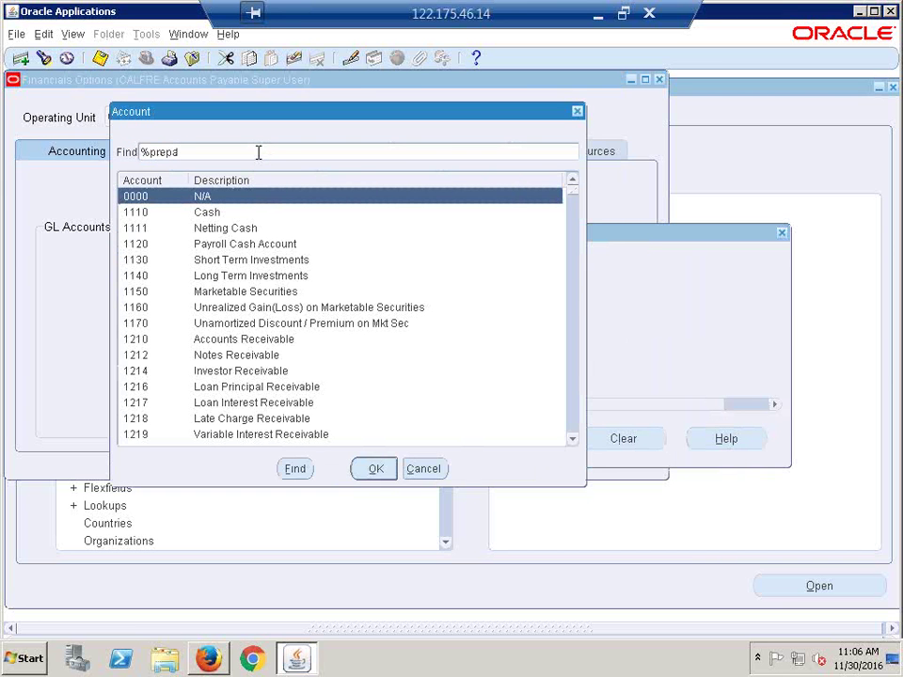
key("Return")
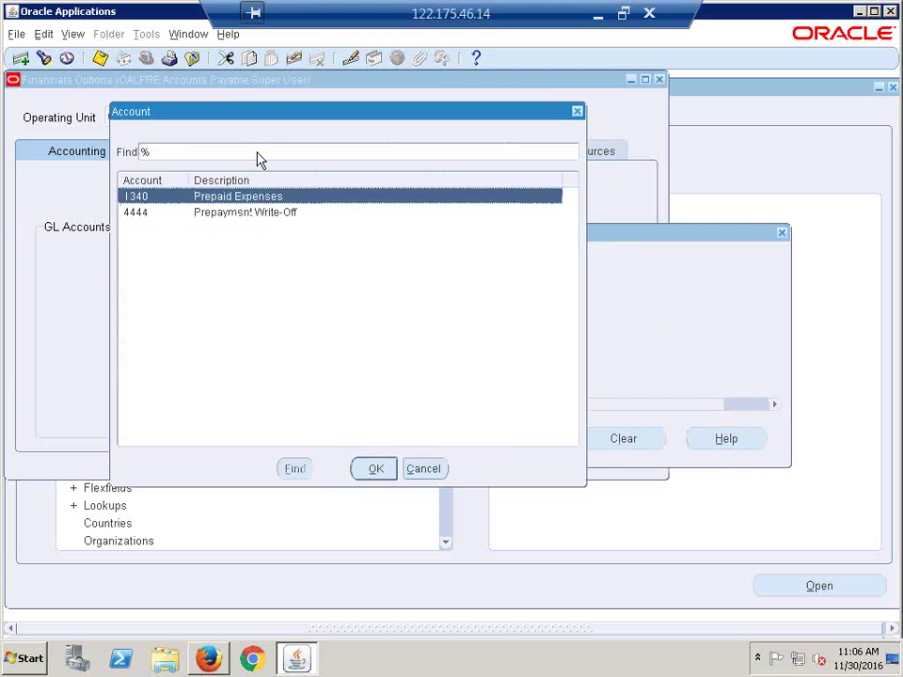
left_click(378, 470)
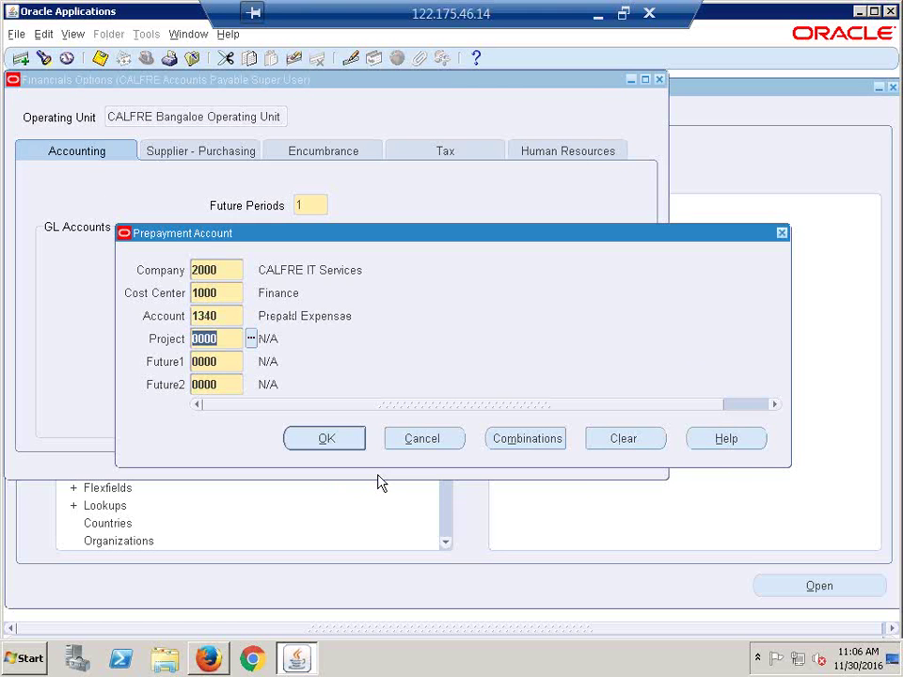
left_click(320, 442)
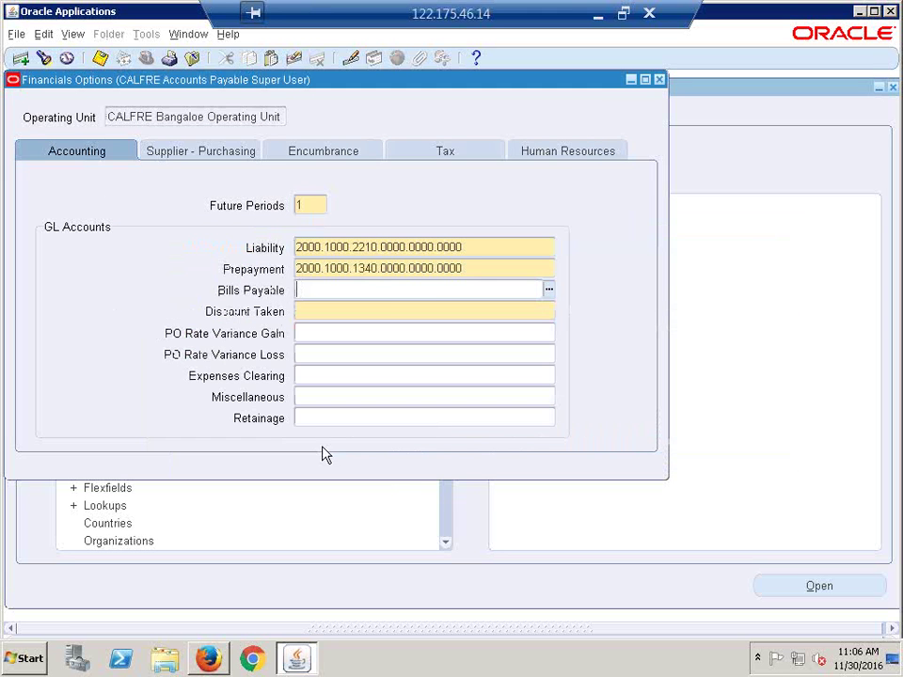
Step: Paste the account code into Discount Taken and clear its 2210 Account segment
left_click(385, 315)
key("ctrl+v")
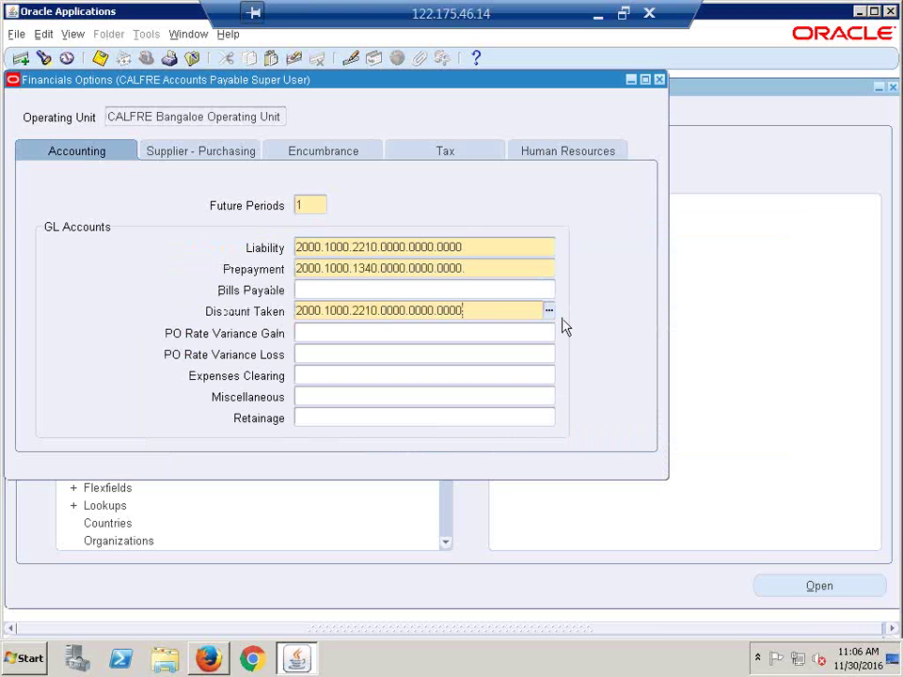
left_click(548, 311)
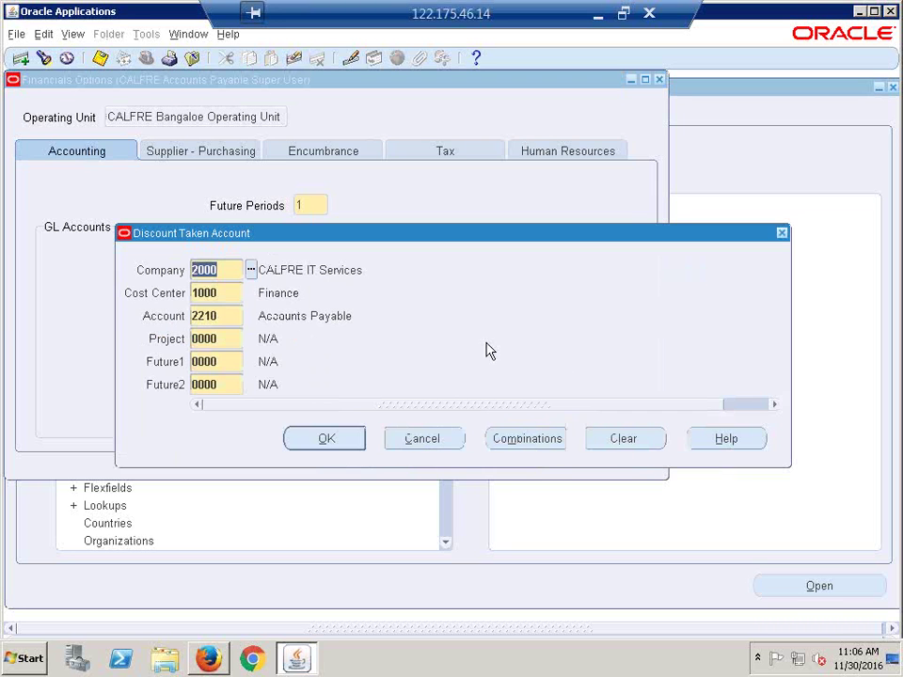
left_click(244, 315)
key("BackSpace")
left_click(249, 315)
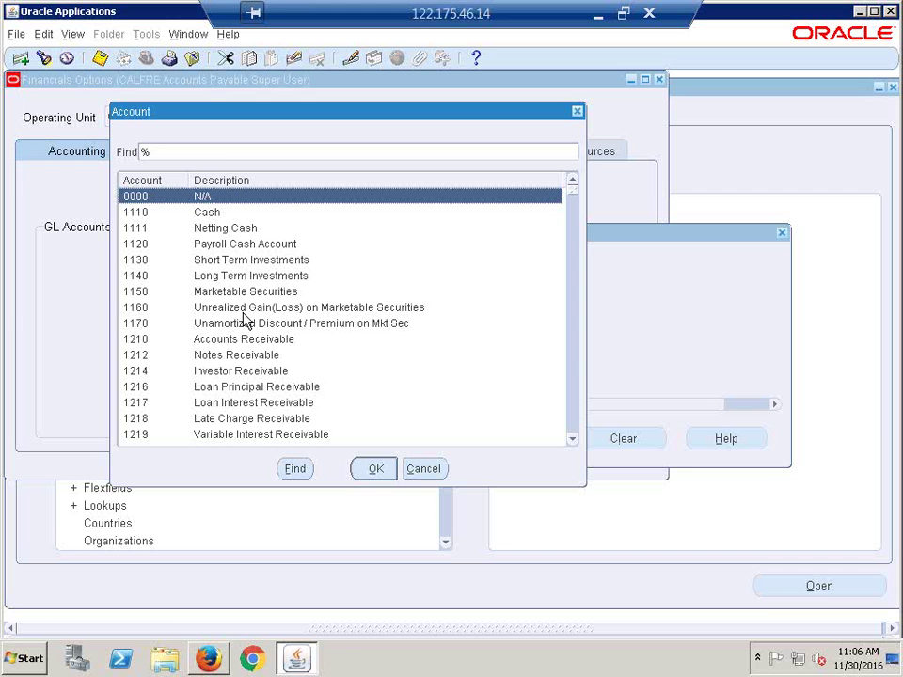
Step: Search accounts for 'discou%' and set 4170 Payment Discount, giving 2000.1000.4170.0000.0000.0000
left_click(206, 150)
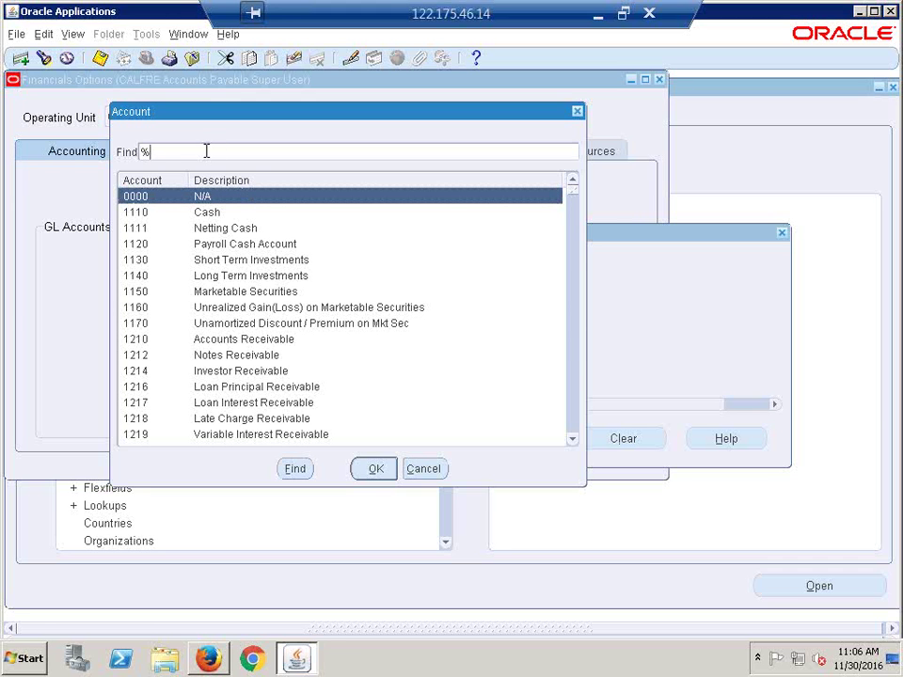
type("discou%")
key("Return")
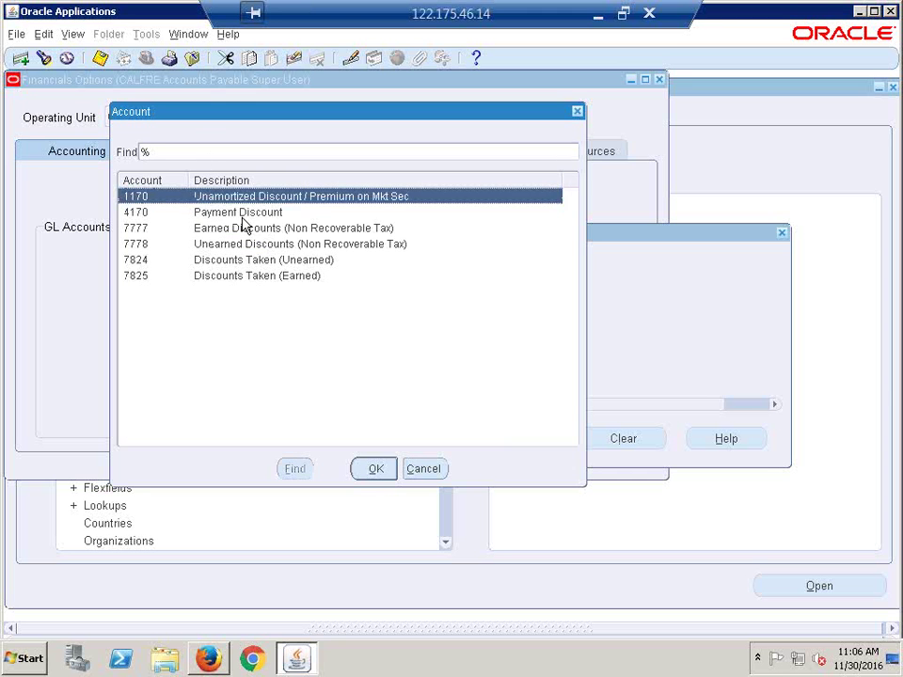
left_click(241, 217)
left_click(373, 468)
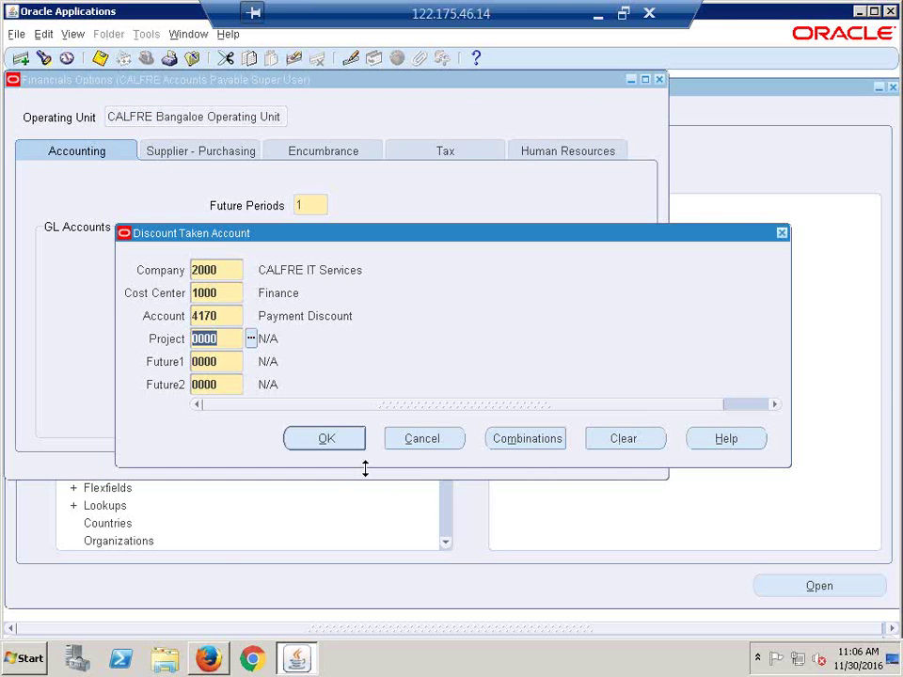
key("Return")
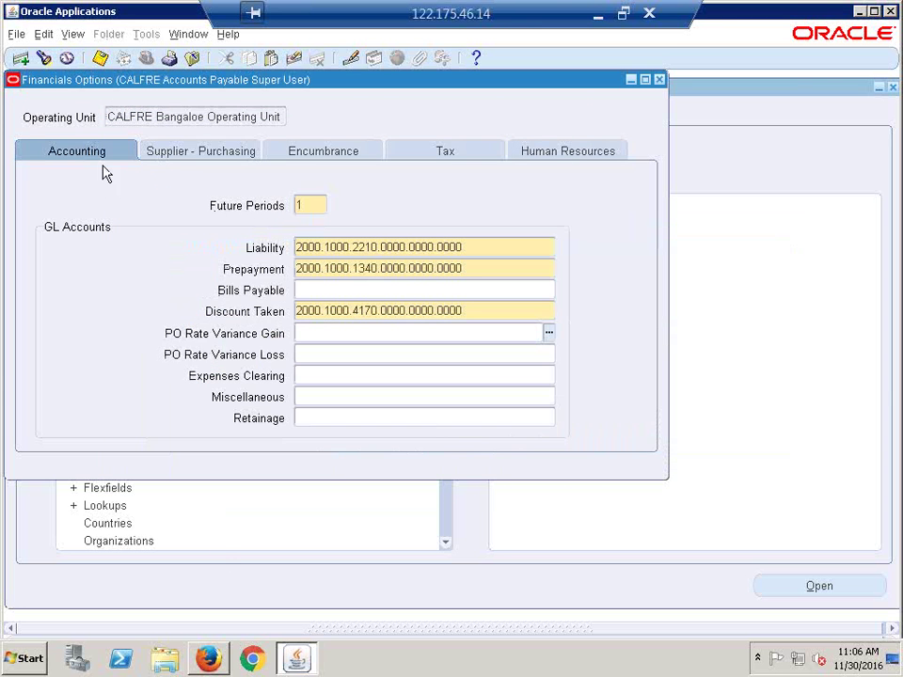
left_click(75, 151)
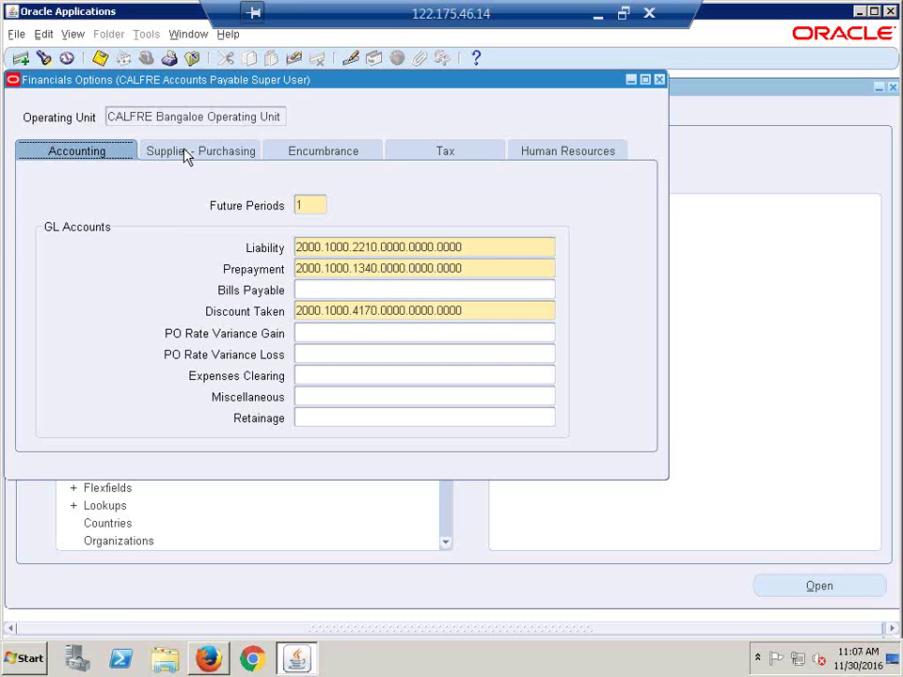
Step: Under Supplier - Purchasing, pick CFH - CALFRE Hyderabad Inventory from the Inventory Organization list
left_click(195, 156)
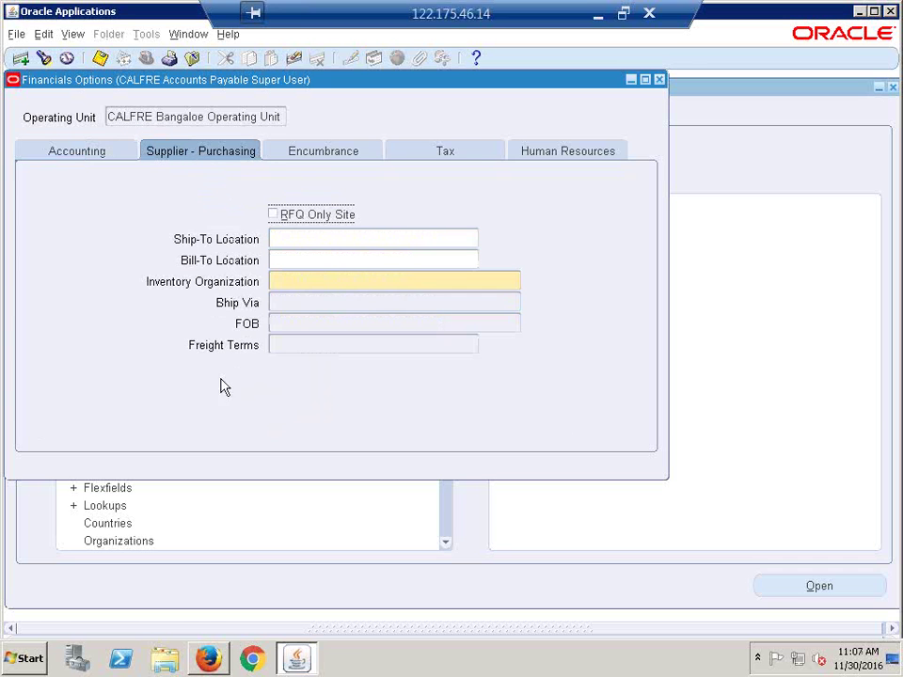
left_click(325, 282)
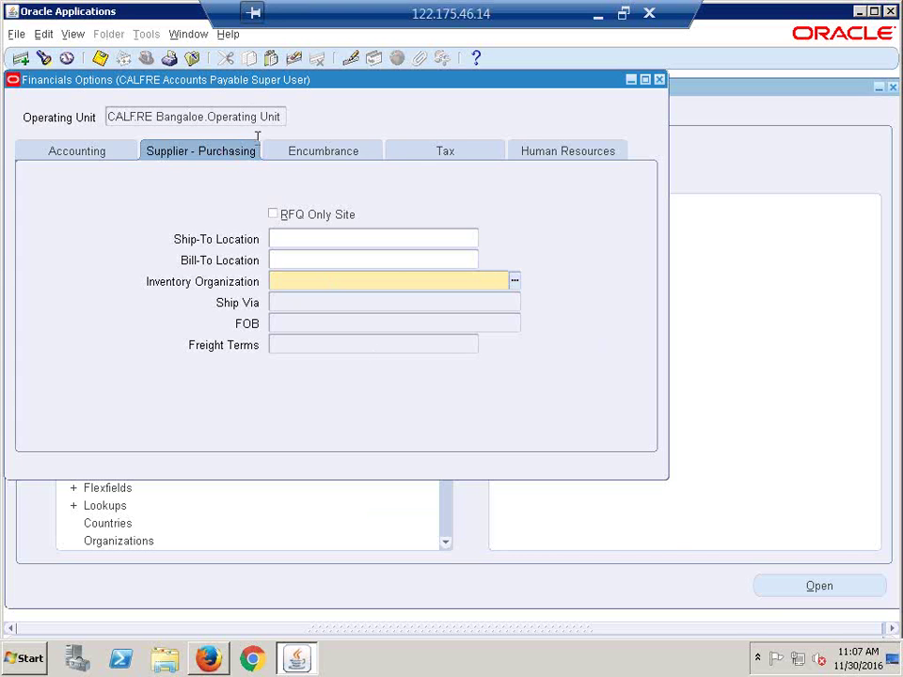
left_click(512, 281)
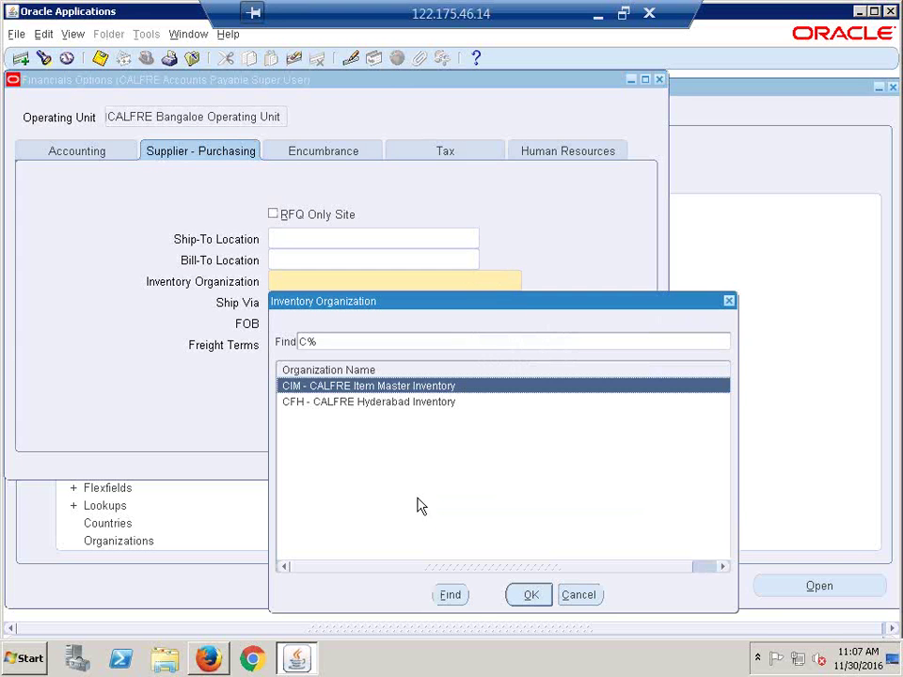
left_click(370, 403)
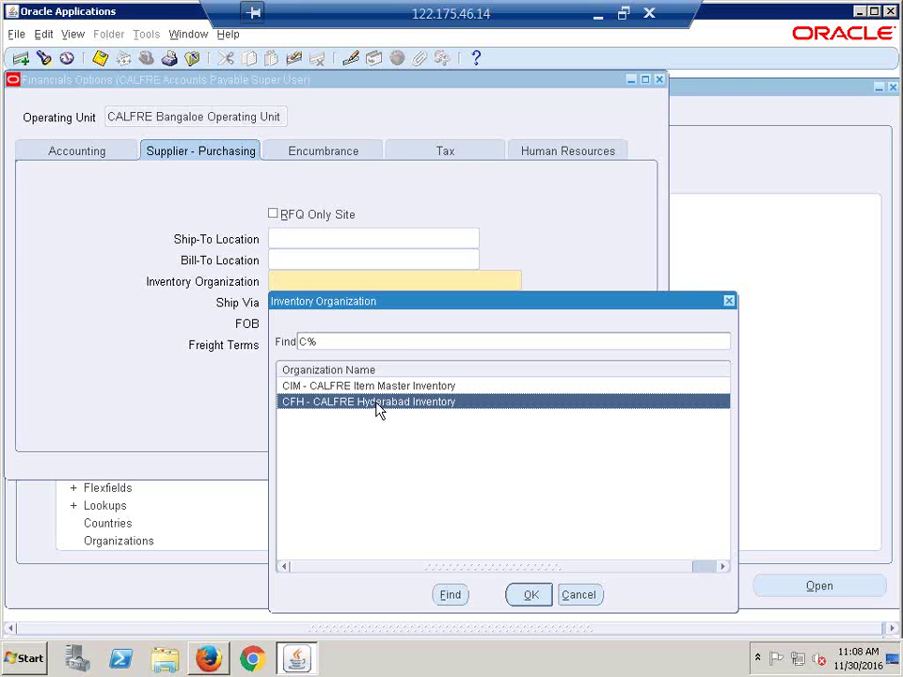
Step: Confirm CFH - CALFRE Hyderabad Inventory as inventory organization, review the Encumbrance, Human Resources and Accounting tabs, and dismiss FRM-40742
left_click(529, 596)
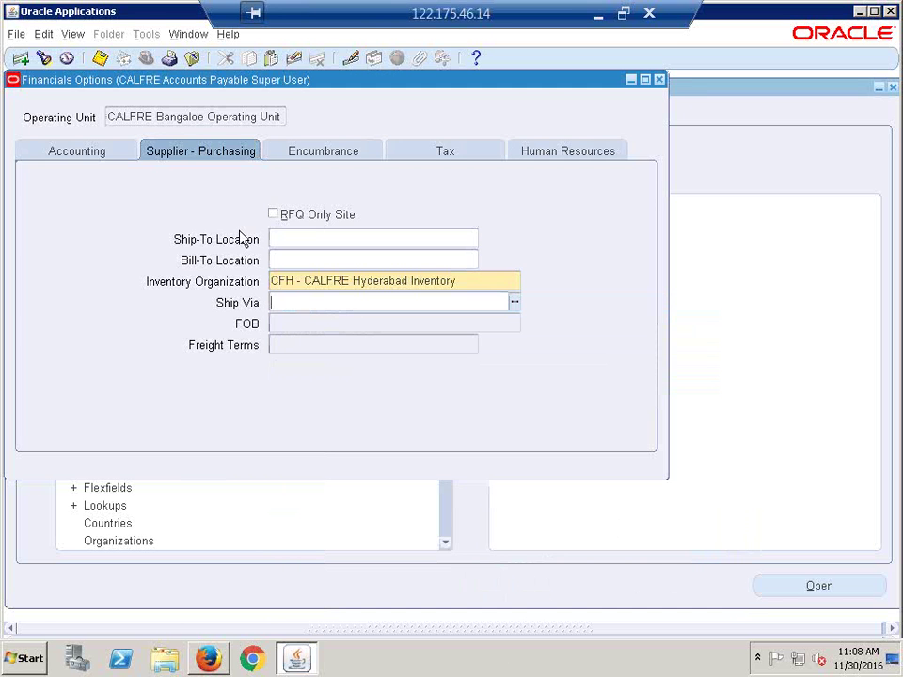
left_click(326, 153)
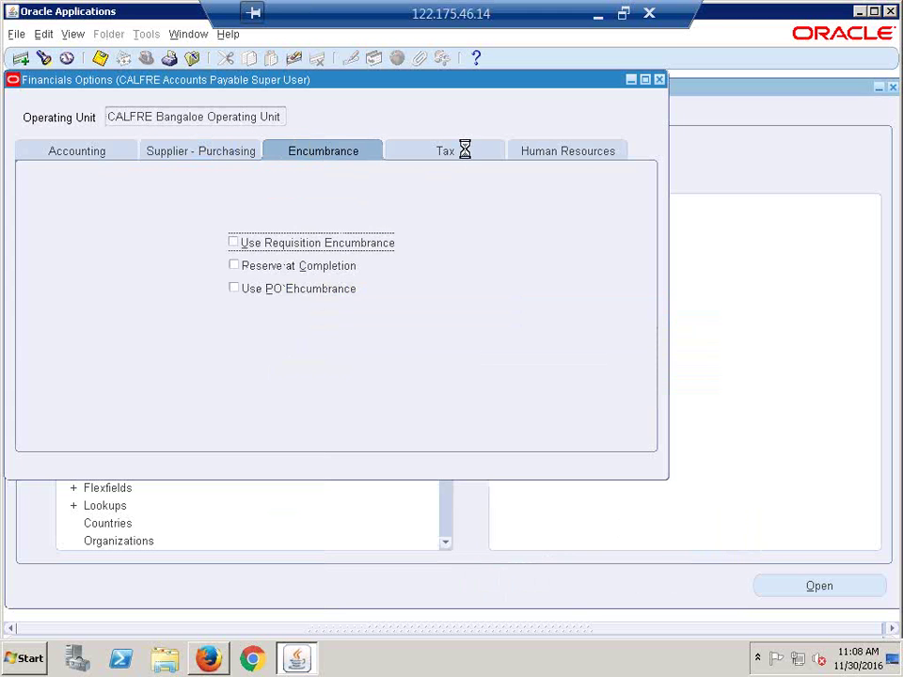
left_click(567, 152)
left_click(57, 151)
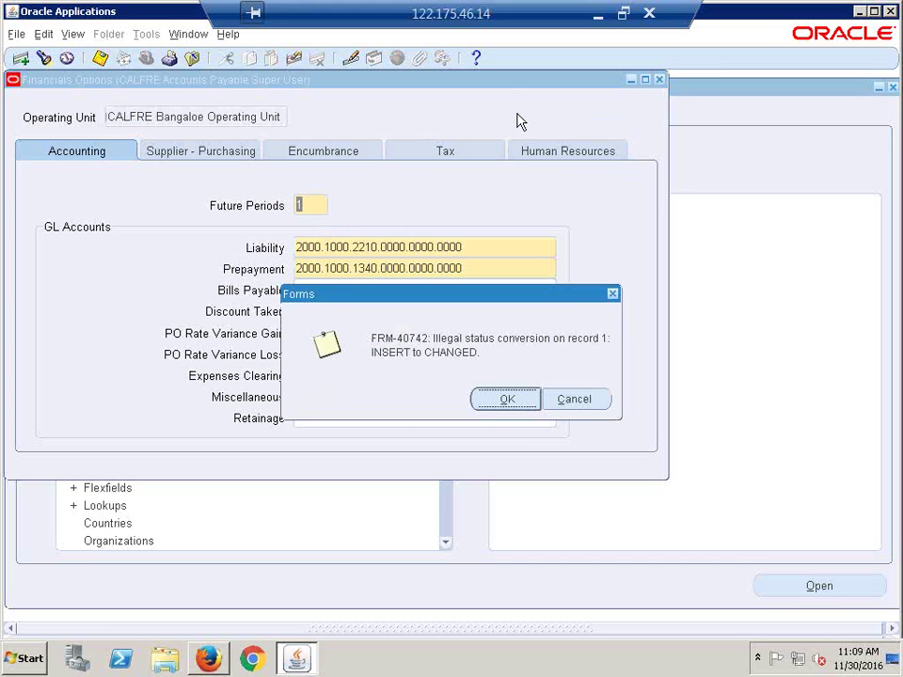
left_click(514, 398)
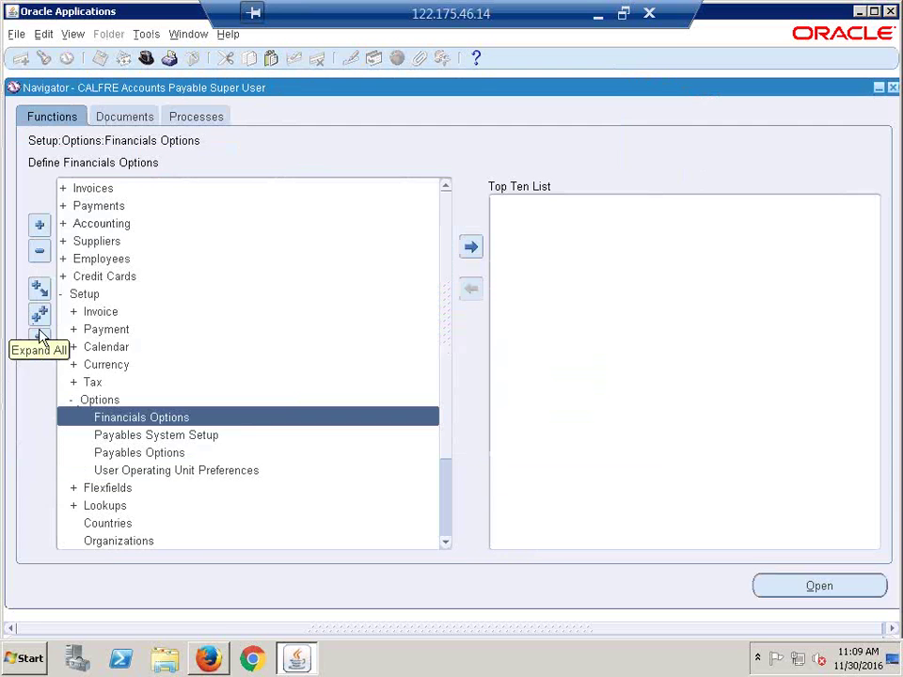
Step: Collapse the Navigator tree and minimize the remote session to reach the Excel notes
left_click(40, 341)
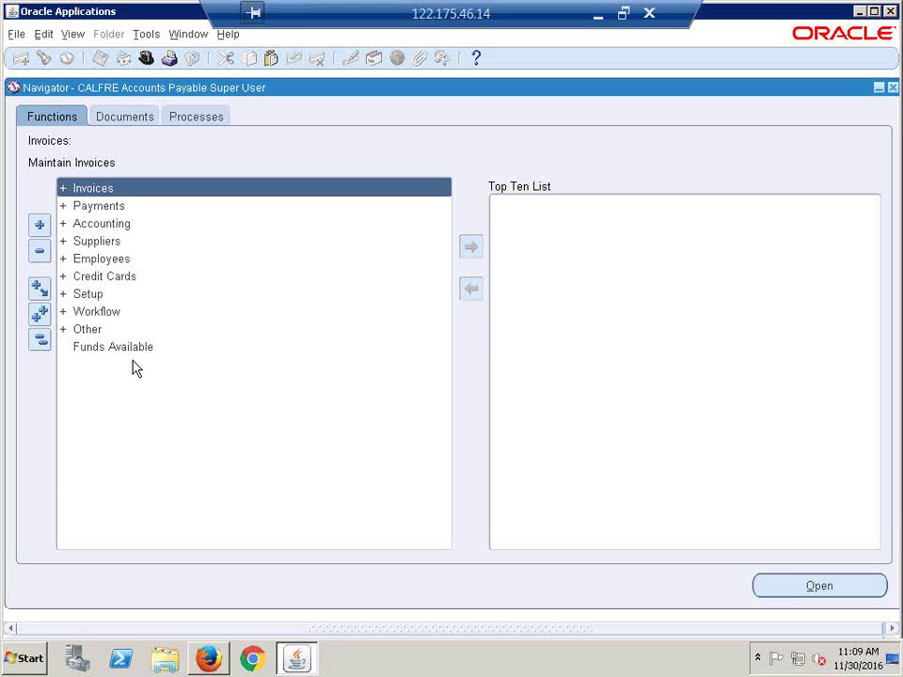
left_click(597, 16)
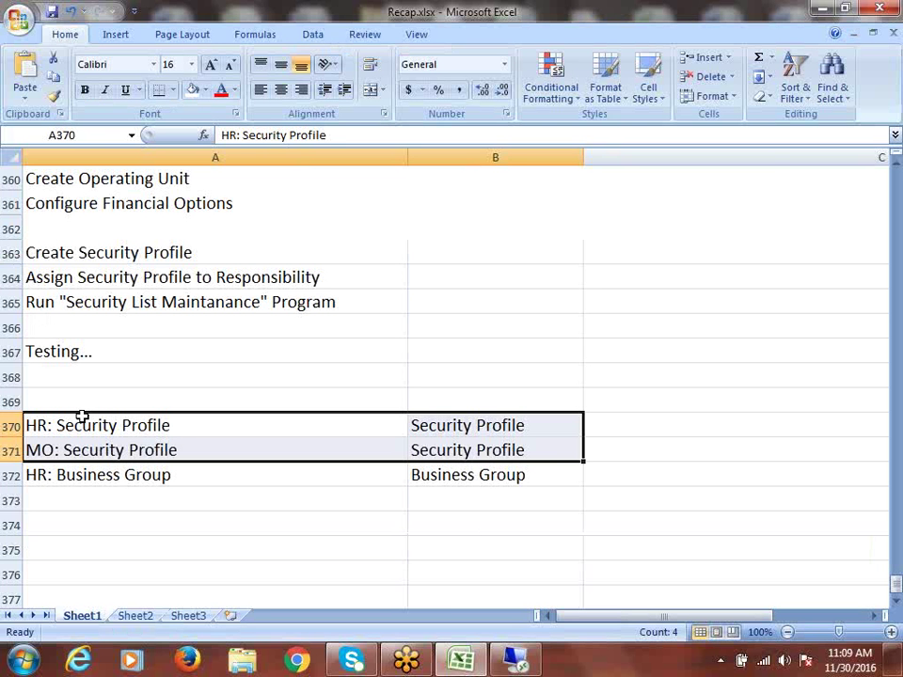
Step: Review the profile rows 370–372 and the Create Security Profile step in Recap.xlsx, then return to Oracle
left_click_drag(81, 413, 461, 463)
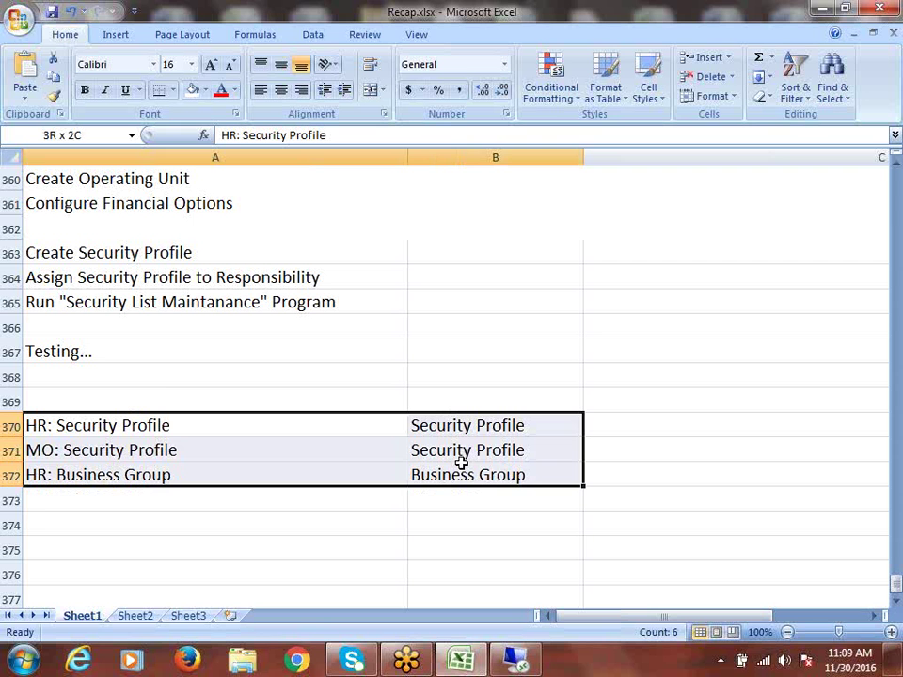
left_click(116, 254)
scroll(221, 334, "up", 1)
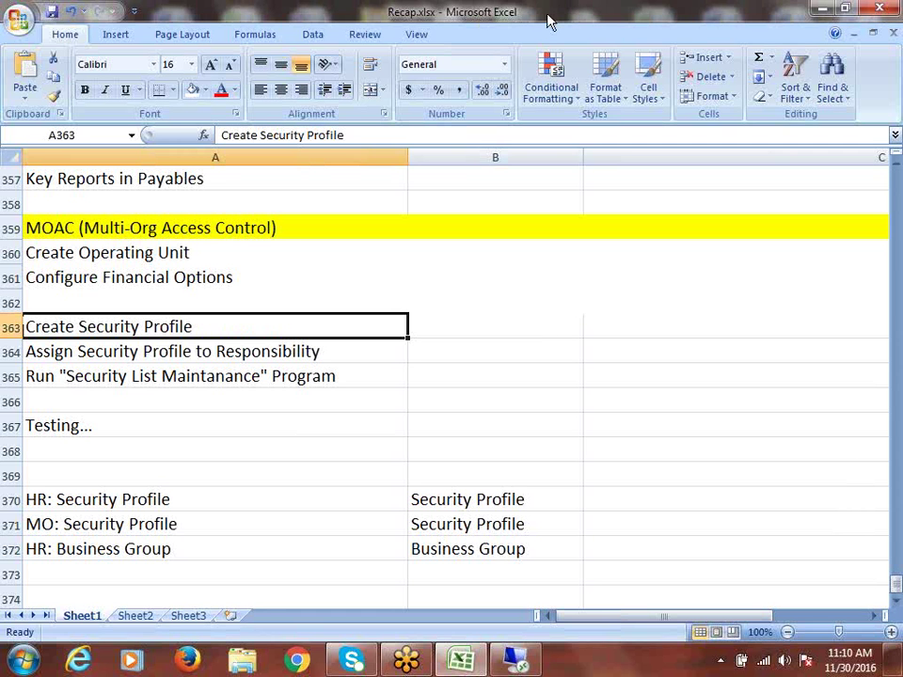
key("alt+Tab")
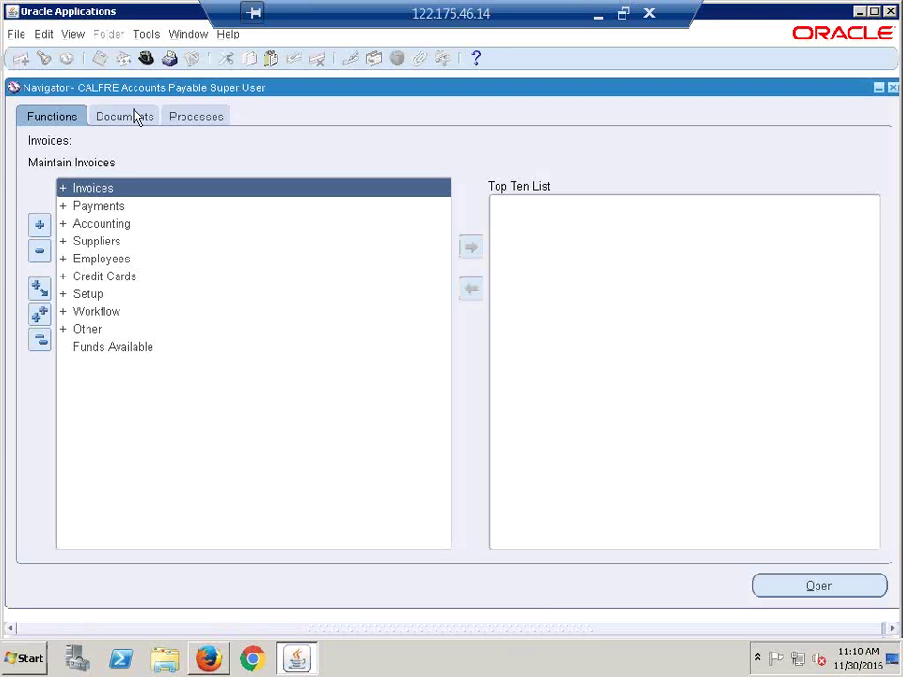
Step: Switch the responsibility to CALFRE Human Resources Super User
left_click(146, 57)
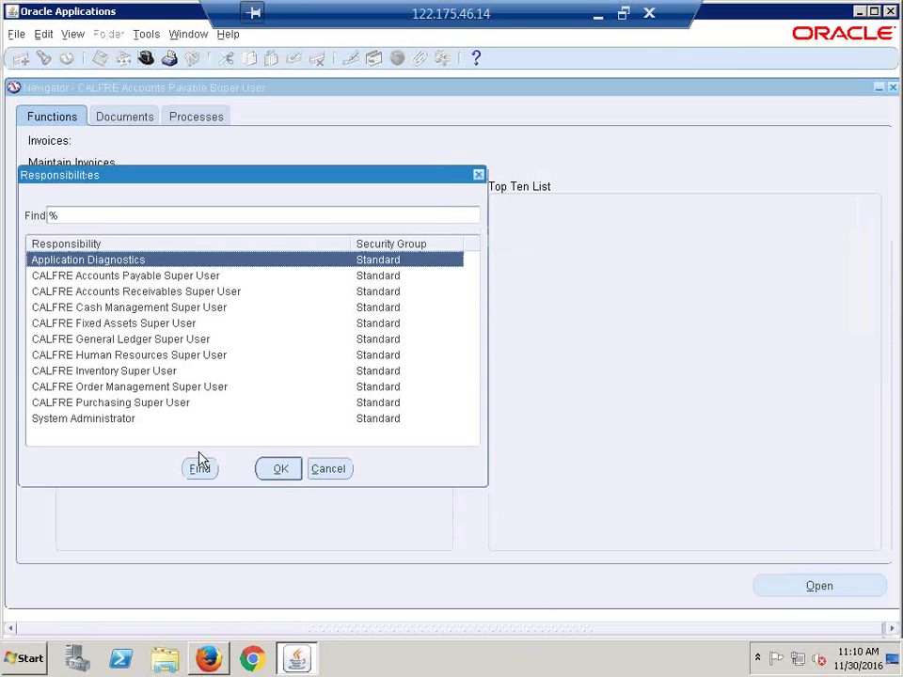
left_click(133, 356)
key("Return")
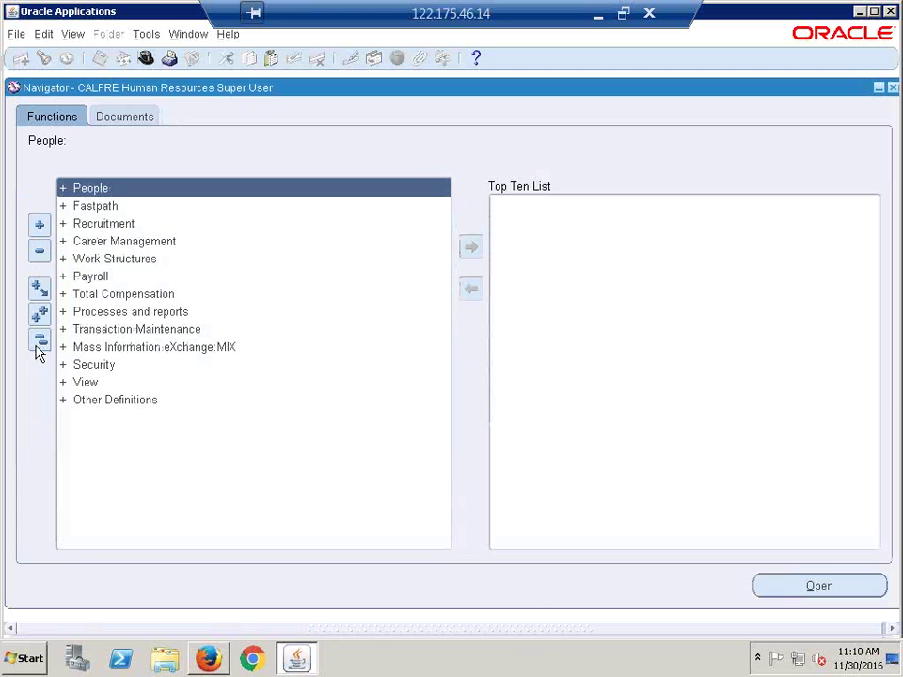
Step: Browse Work Structures > Organization in the Navigator, then expand Security to reach Profile
left_click(287, 260)
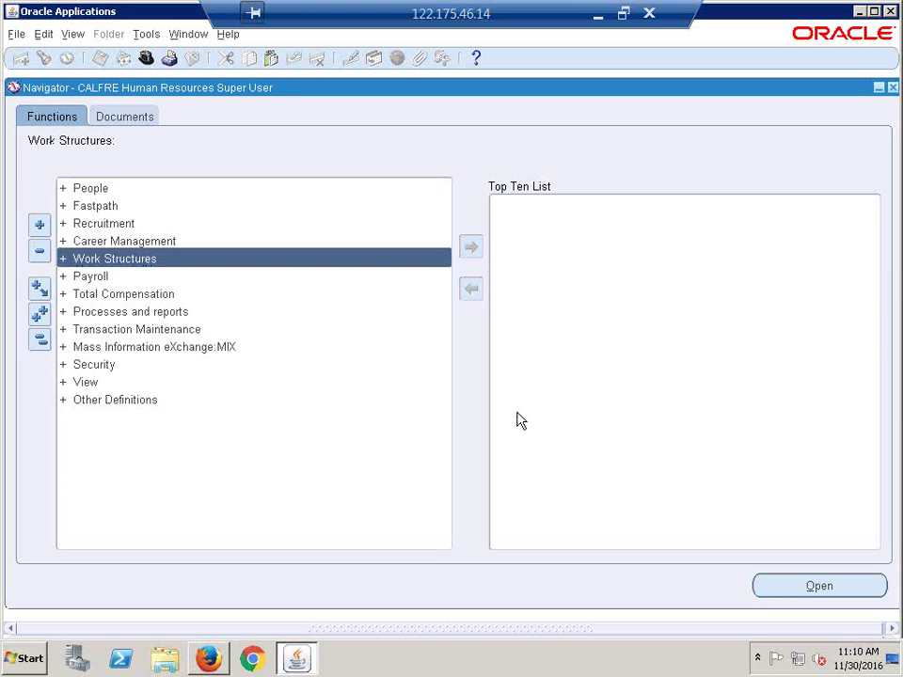
key("Return")
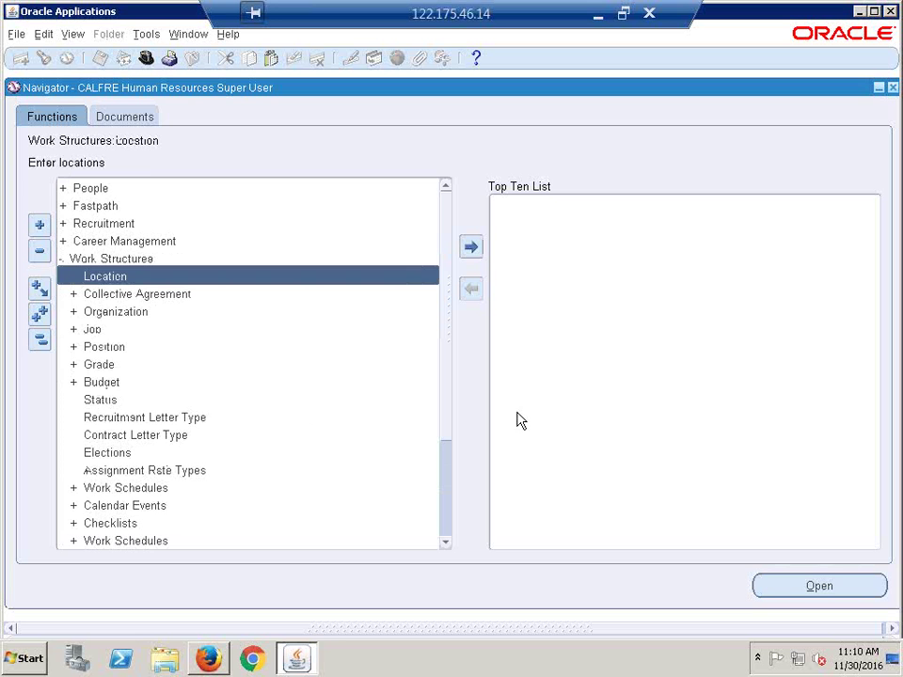
key("Down")
key("Down")
key("Return")
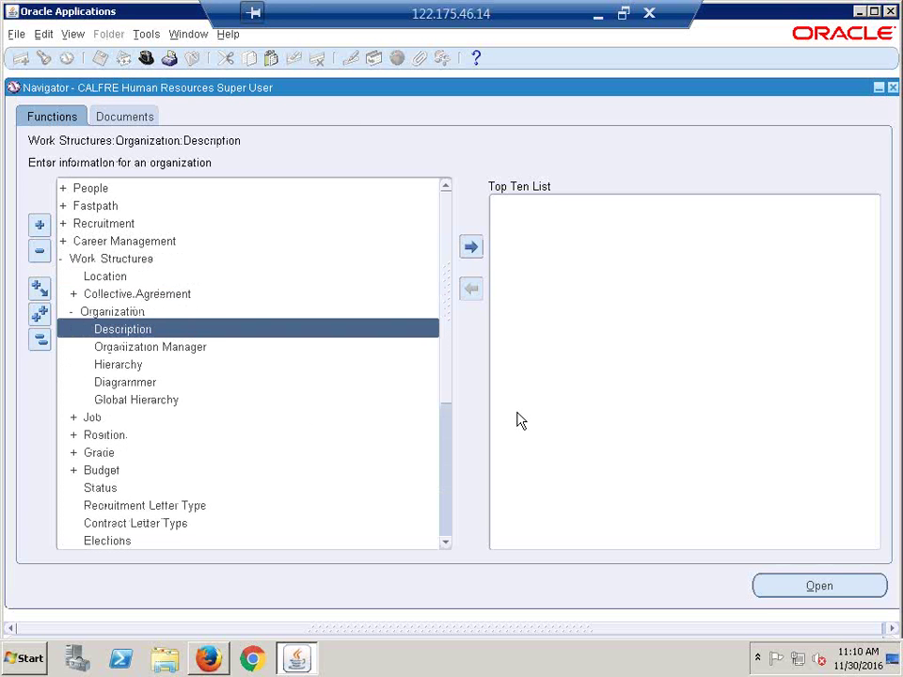
key("Up")
key("Up")
key("Up")
key("Up")
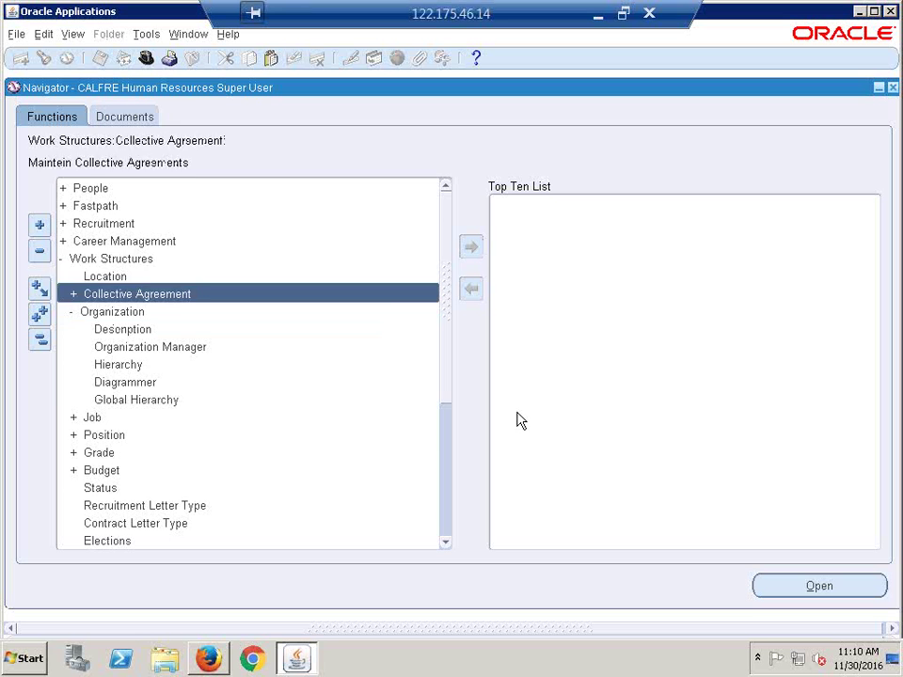
key("Return")
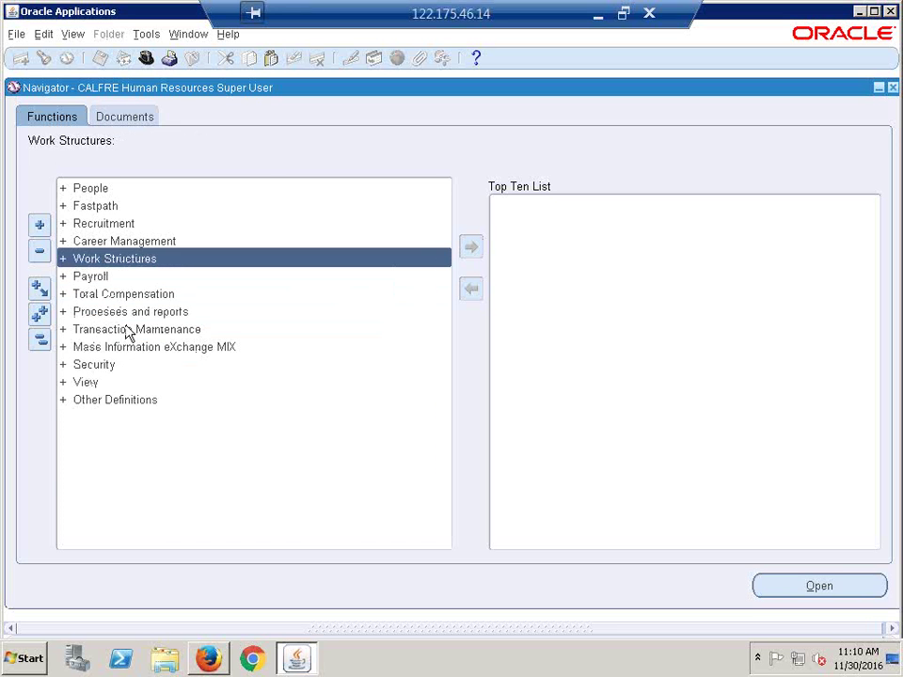
left_click(94, 365)
key("Return")
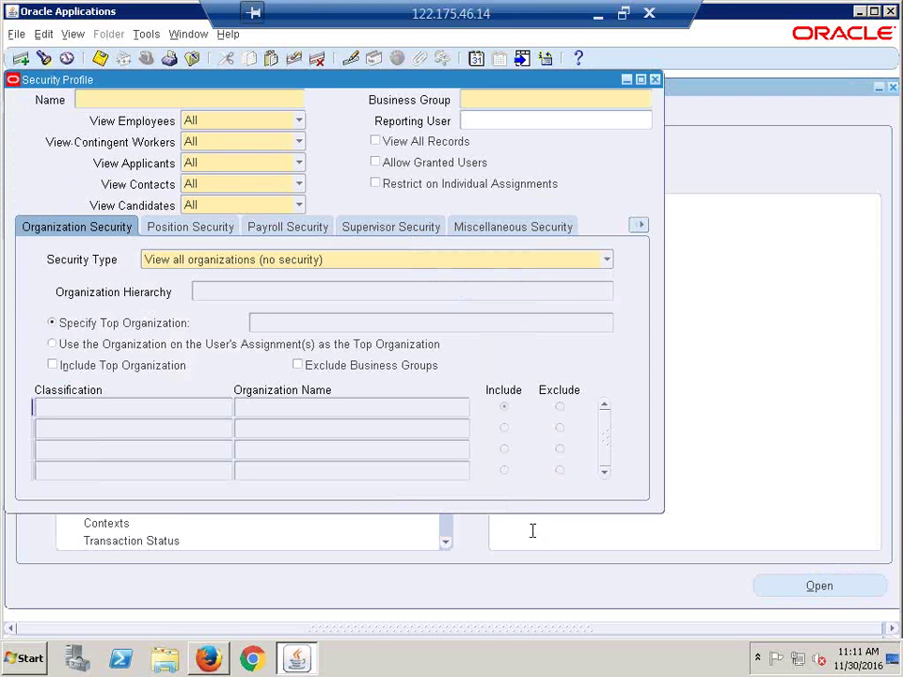
Step: Name the new security profile 'CALFRE 2OUs Access'
left_click(155, 98)
type("CALFRE")
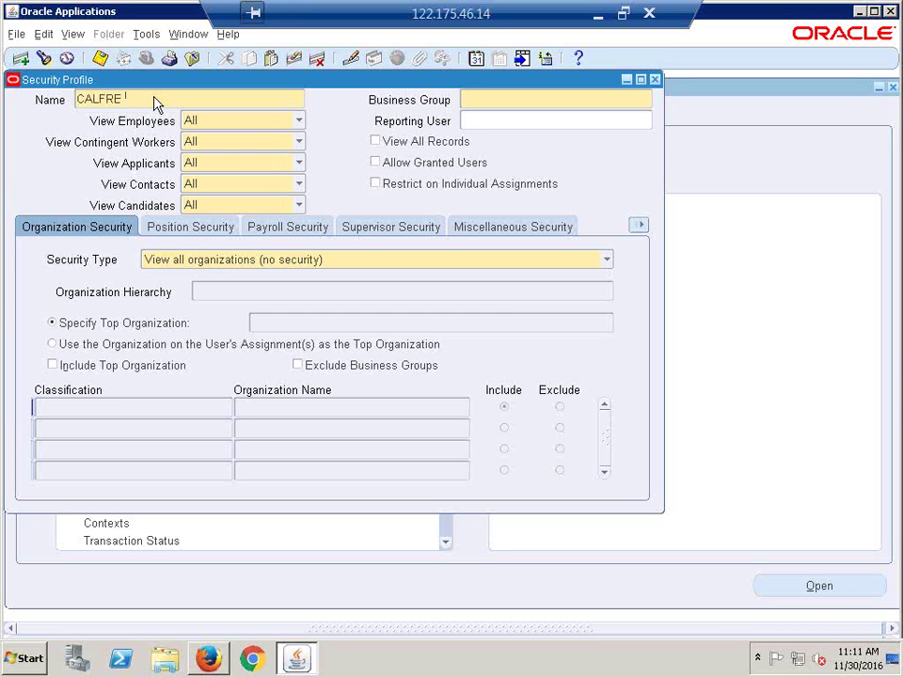
type("2")
type("OUs Access")
key("Tab")
left_click(137, 98)
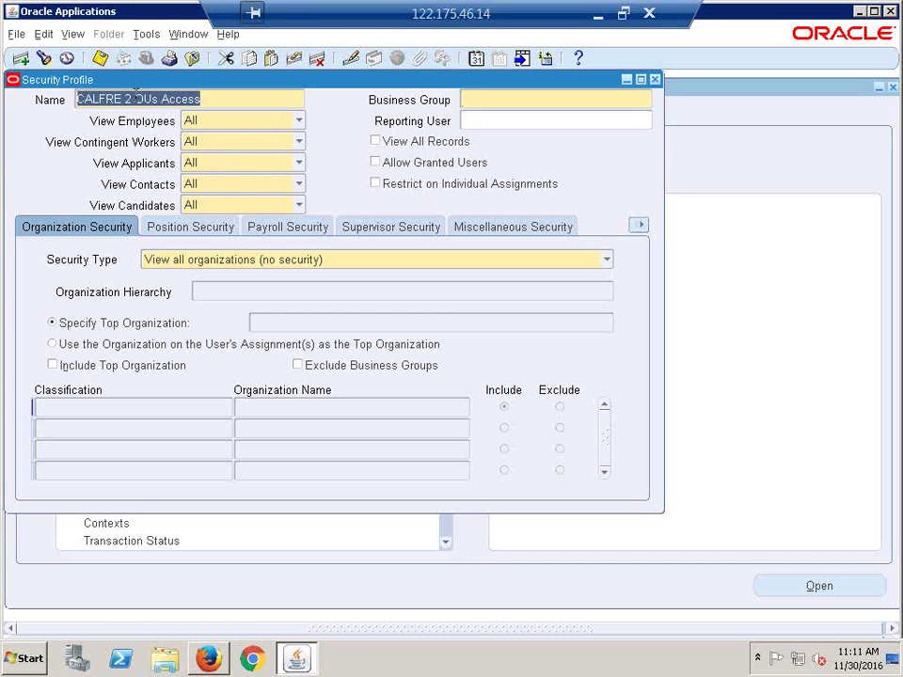
key("BackSpace")
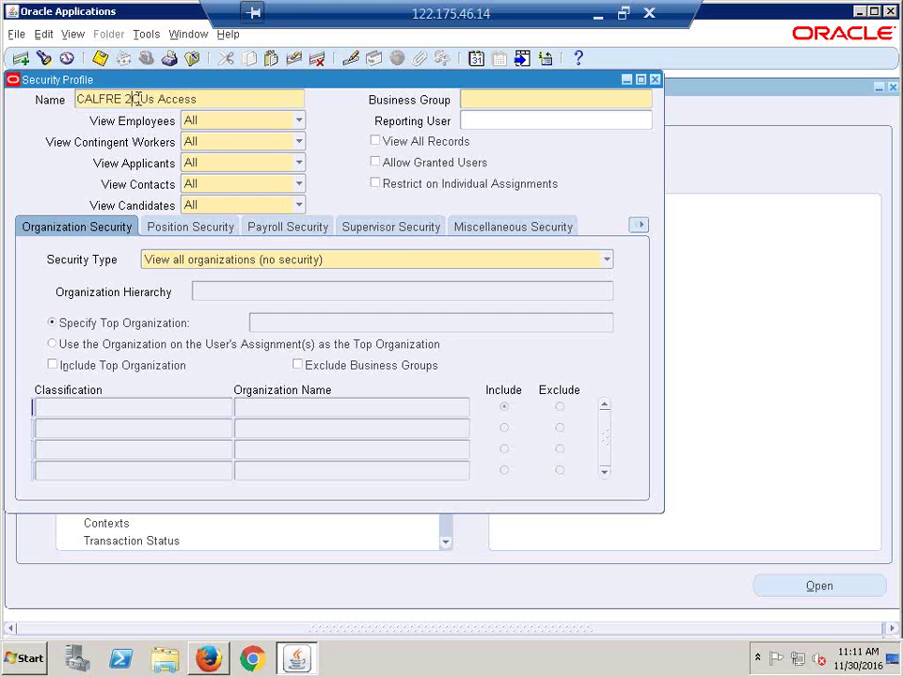
Step: Set the business group to CALFRE India Business Group
left_click(522, 99)
type("calfre")
key("Tab")
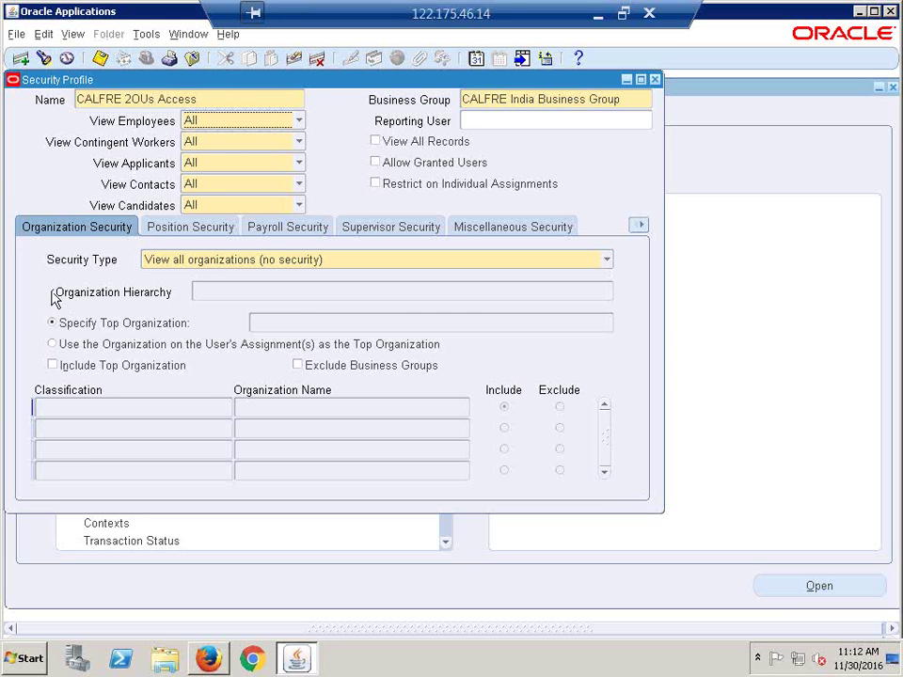
Step: Set Security Type to 'Secure organizations by organization hierarchy and/or organization list'
left_click(607, 260)
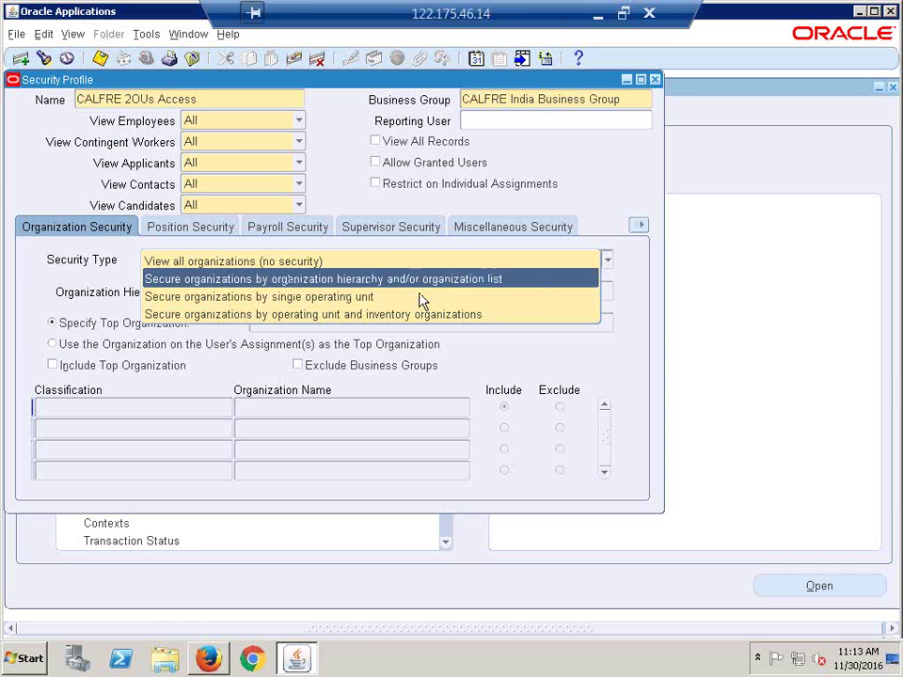
left_click(504, 283)
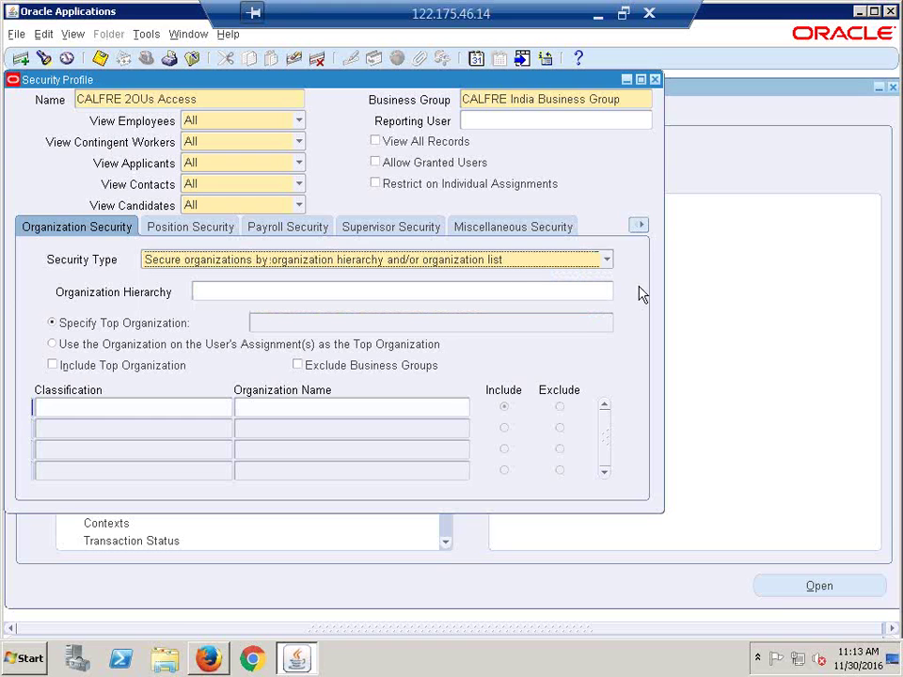
left_click(162, 405)
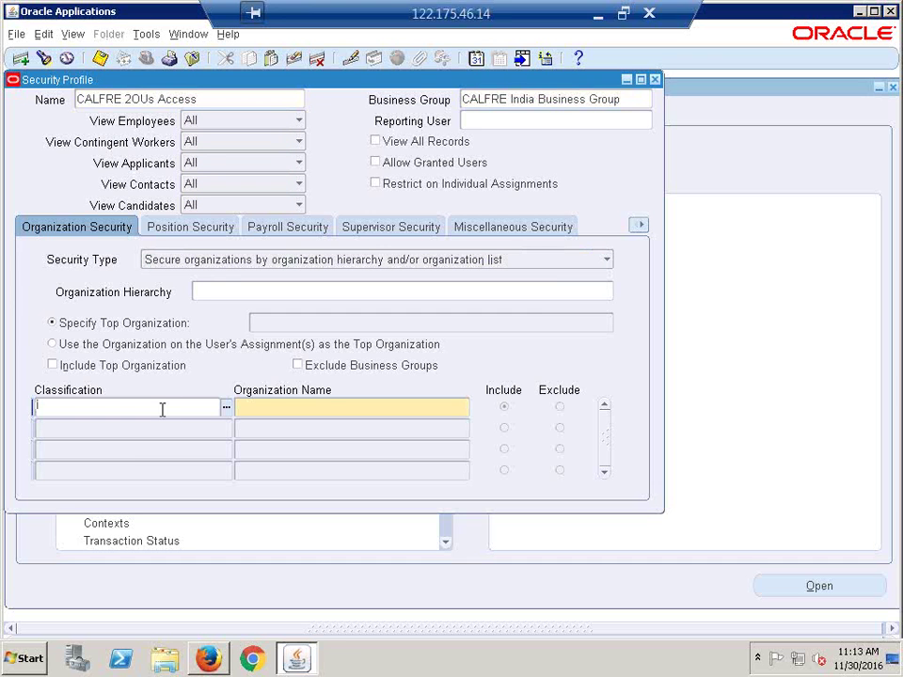
Step: Add a first organization row: Operating Unit, CALFRE Hyderabad Operating Unit
type("operating u")
key("Tab")
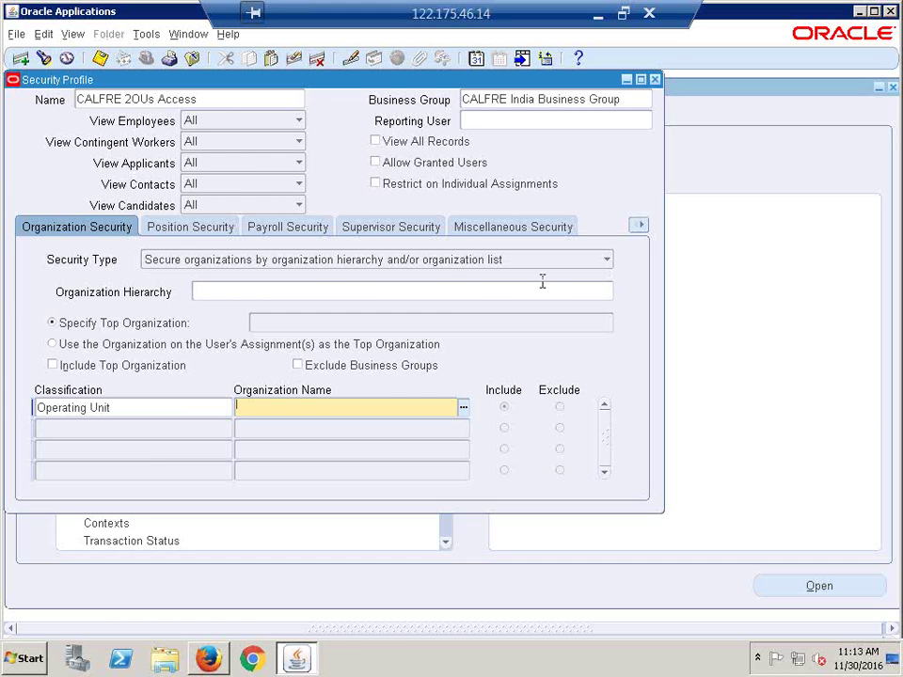
left_click(127, 408)
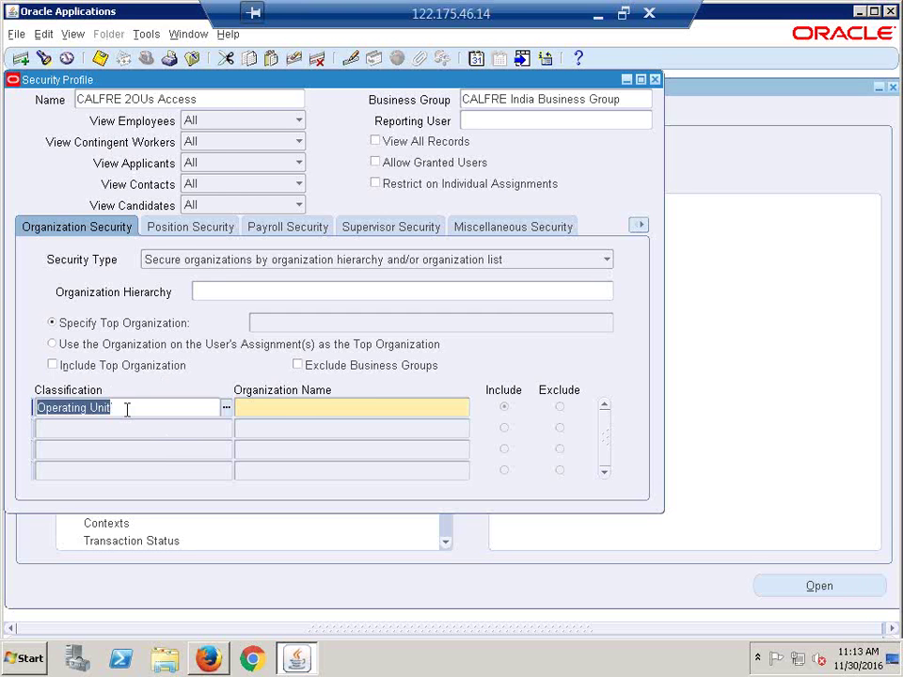
left_click(287, 408)
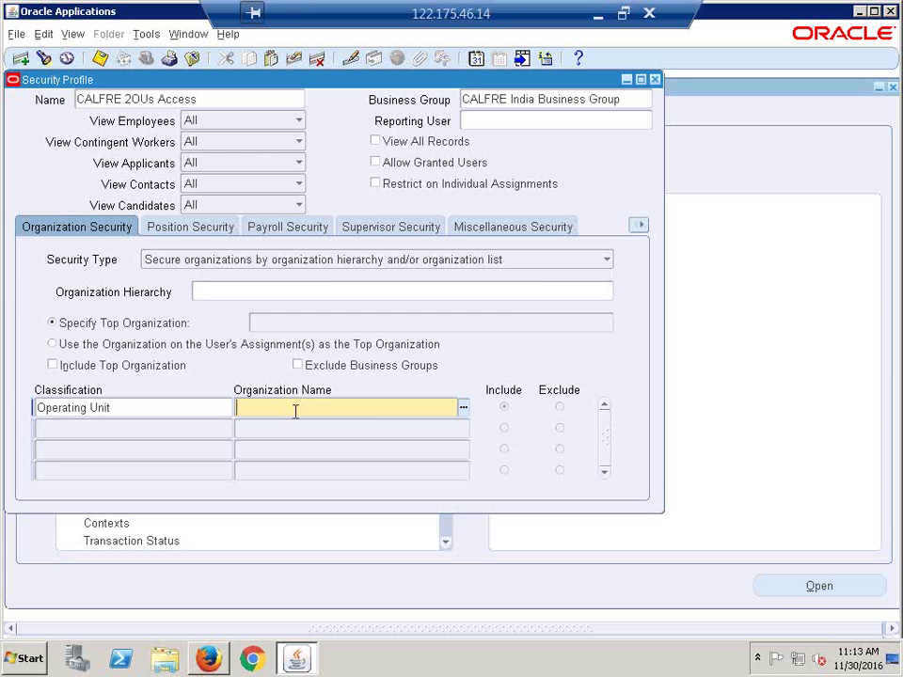
type("calfre h")
key("Tab")
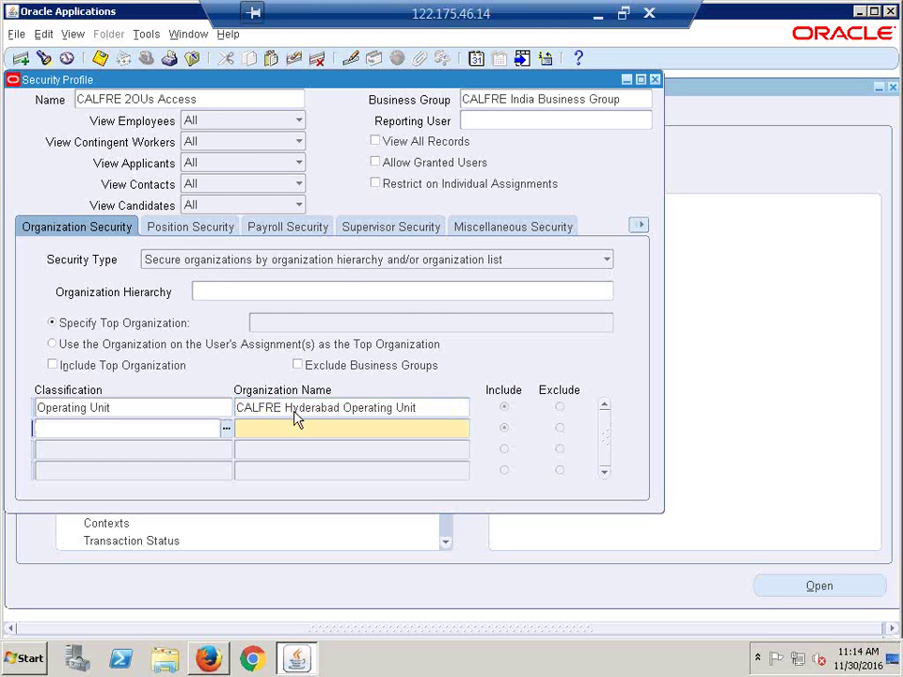
Step: Add a second row: Operating Unit, CALFRE Bangaloe Operating Unit
type("op")
key("Tab")
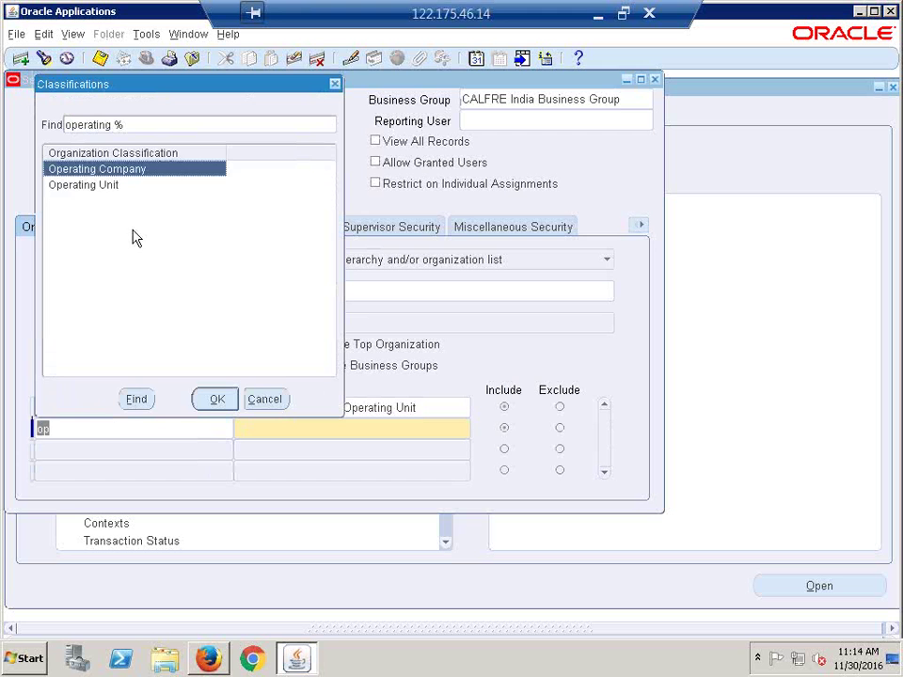
left_click(117, 187)
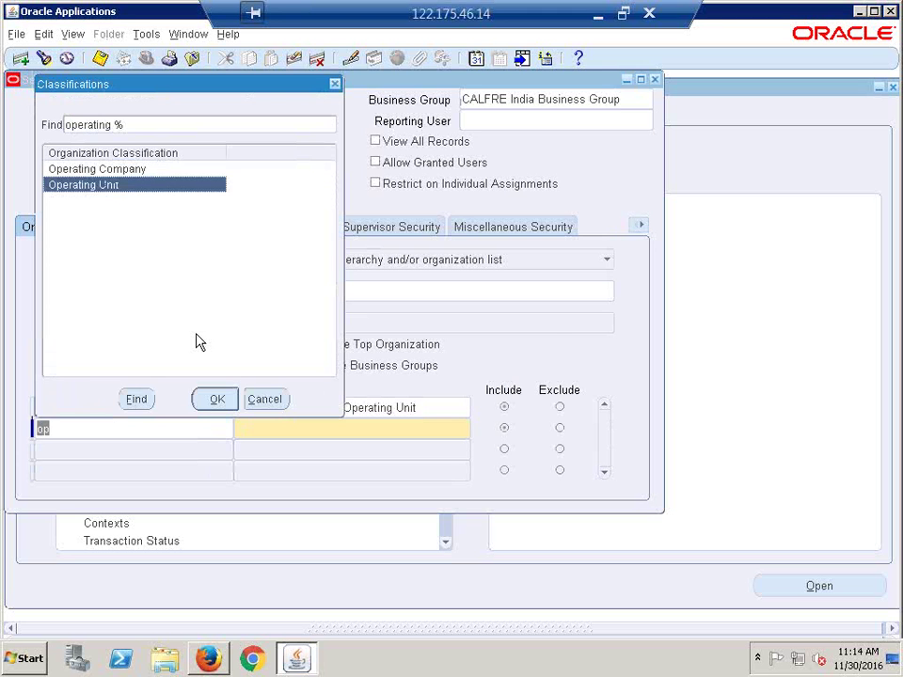
left_click(209, 405)
left_click(354, 433)
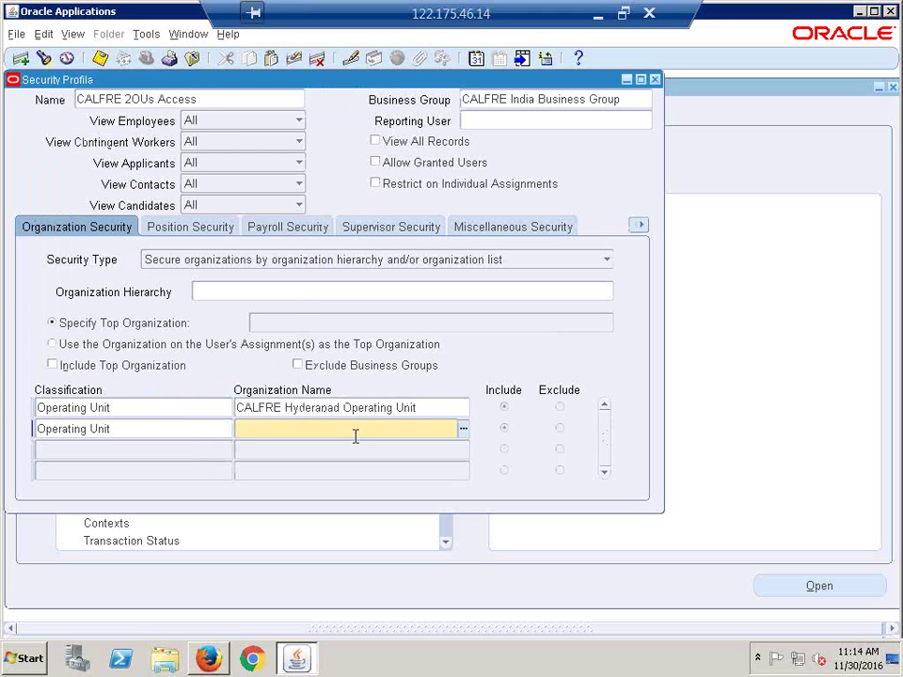
left_click(462, 430)
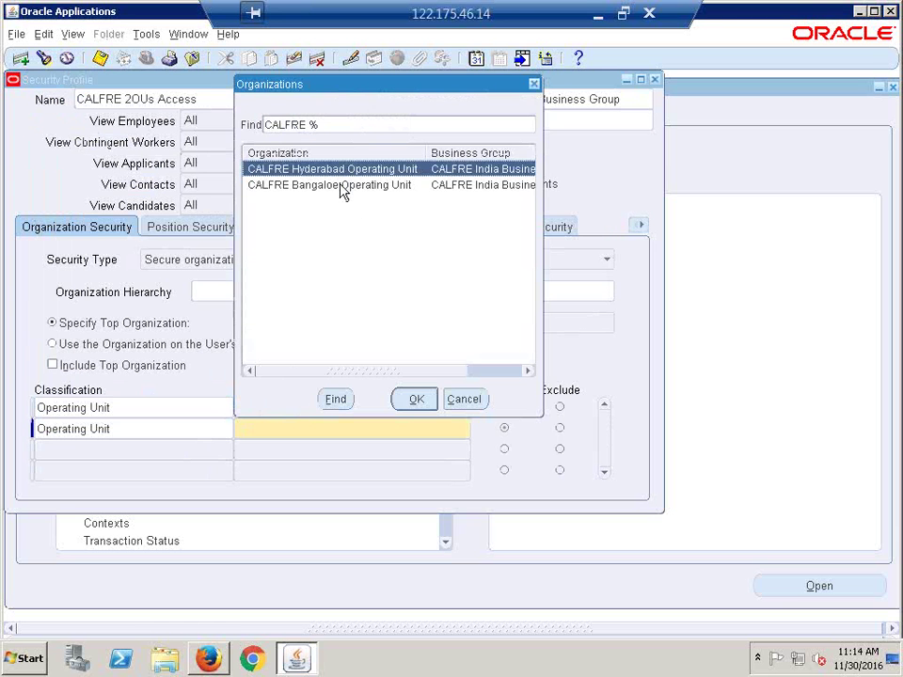
left_click_drag(333, 82, 237, 136)
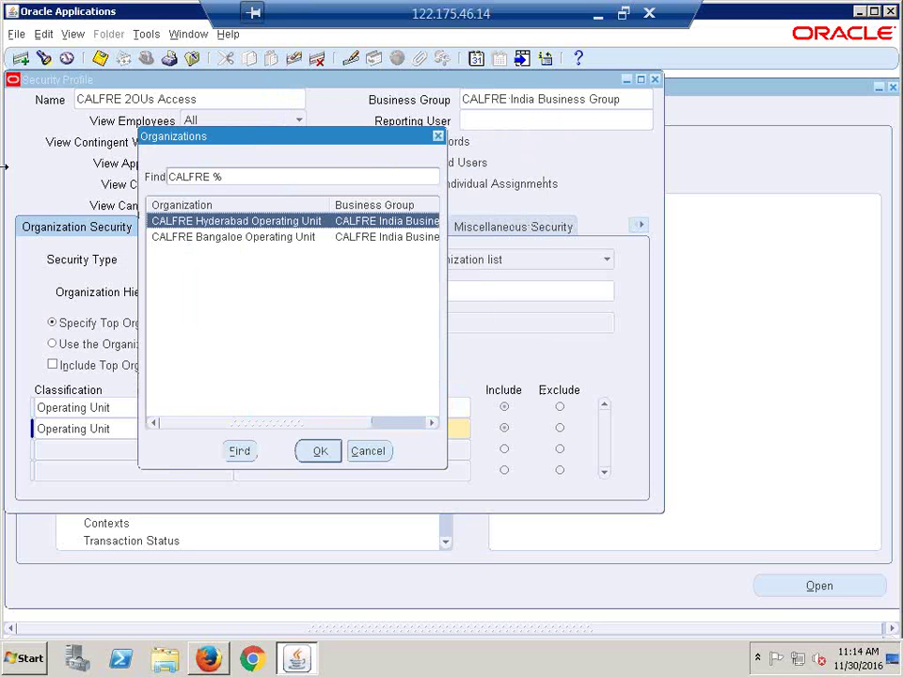
left_click(262, 239)
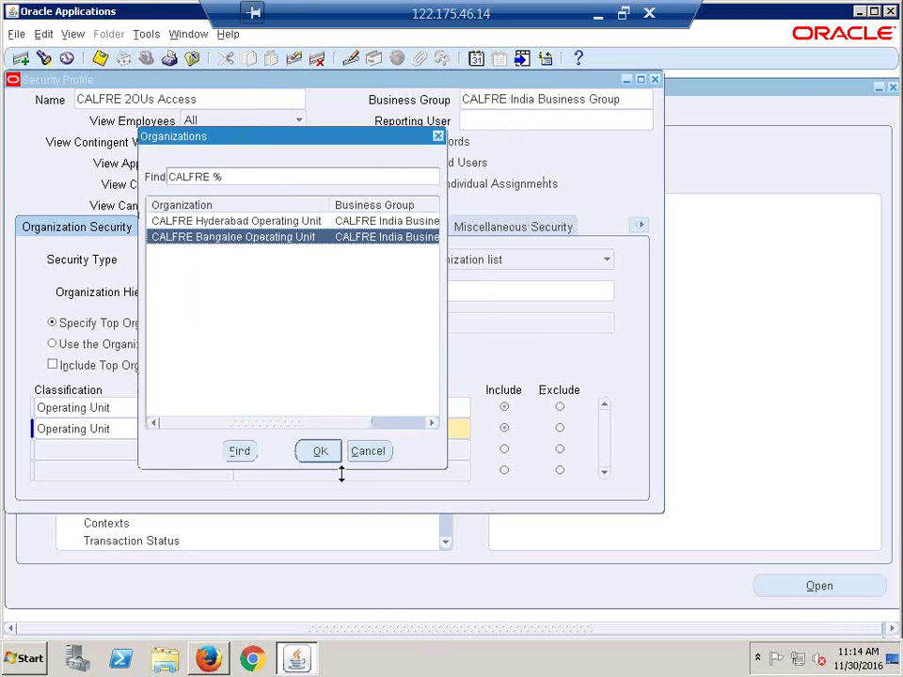
left_click(320, 452)
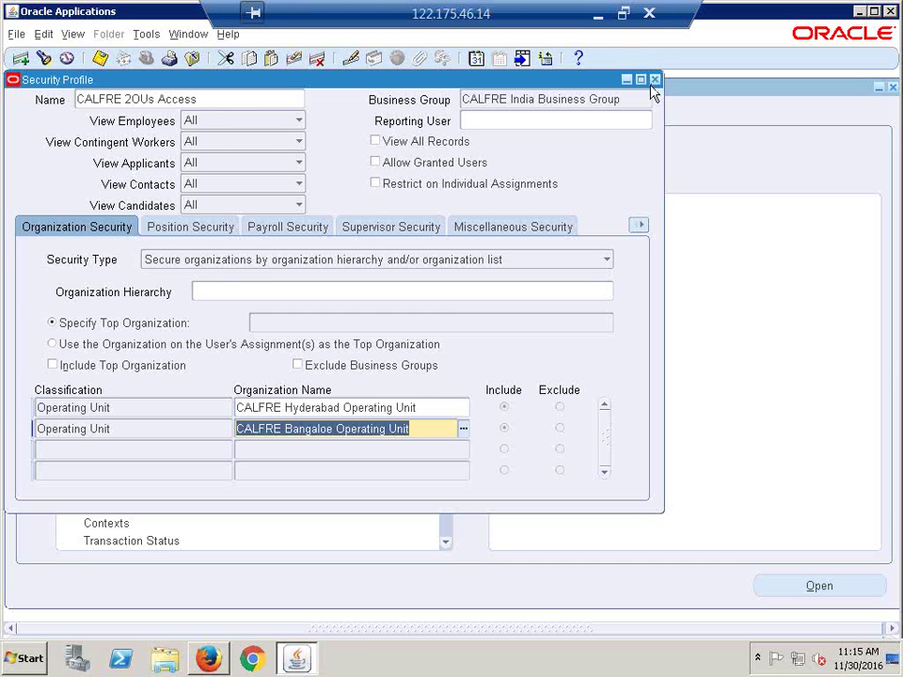
Step: Leave the organization list and close the Security Profile window
left_click(224, 430)
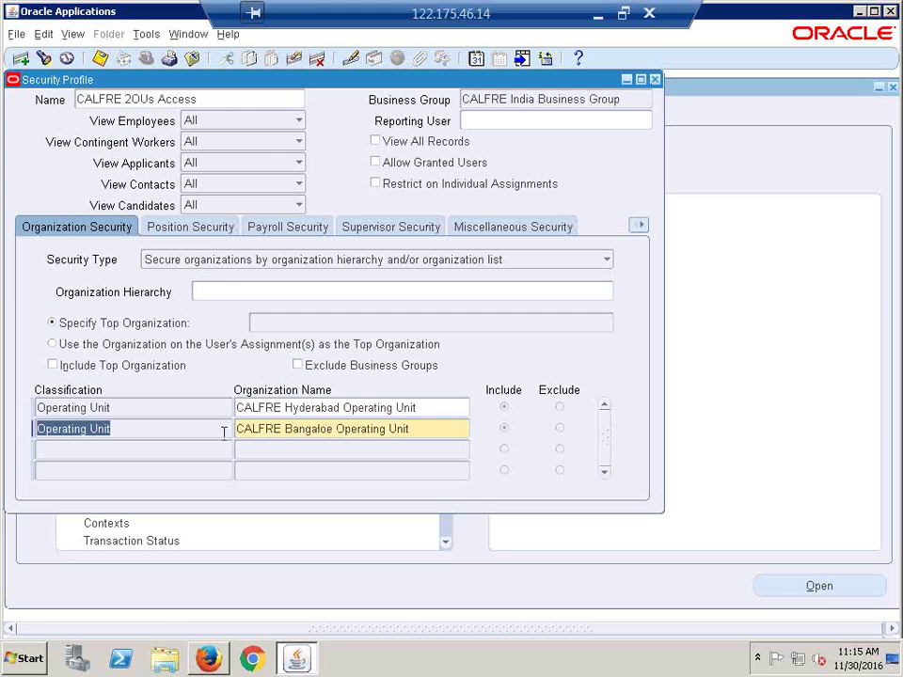
left_click(203, 429)
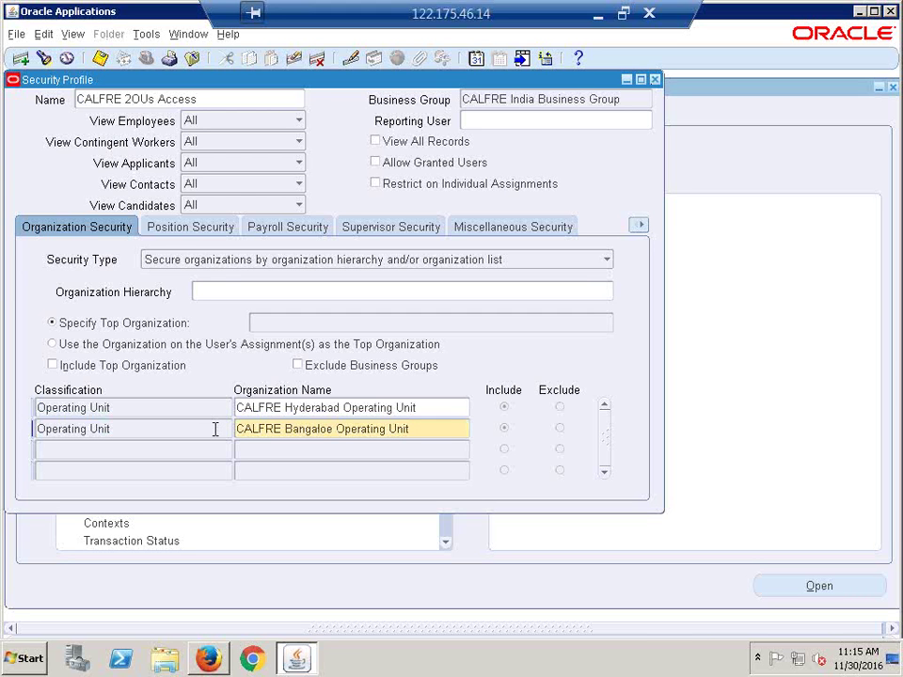
left_click(102, 60)
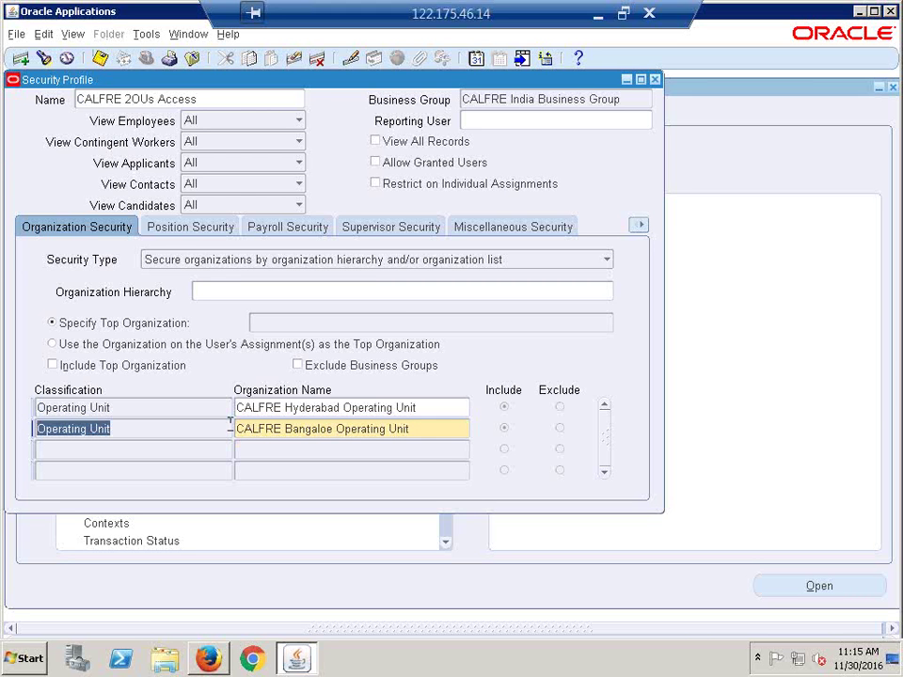
left_click(142, 429)
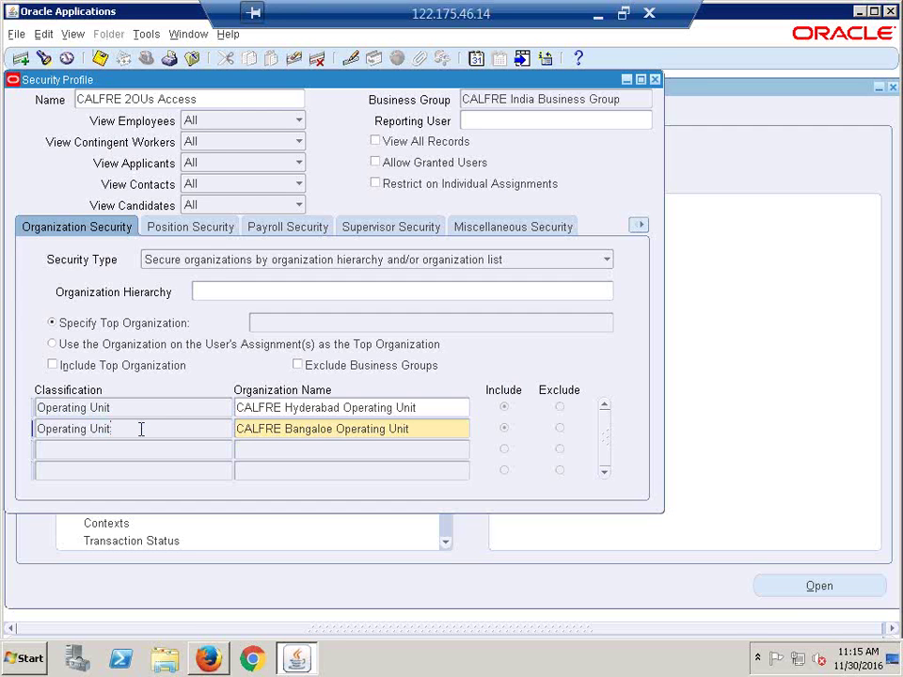
left_click(655, 79)
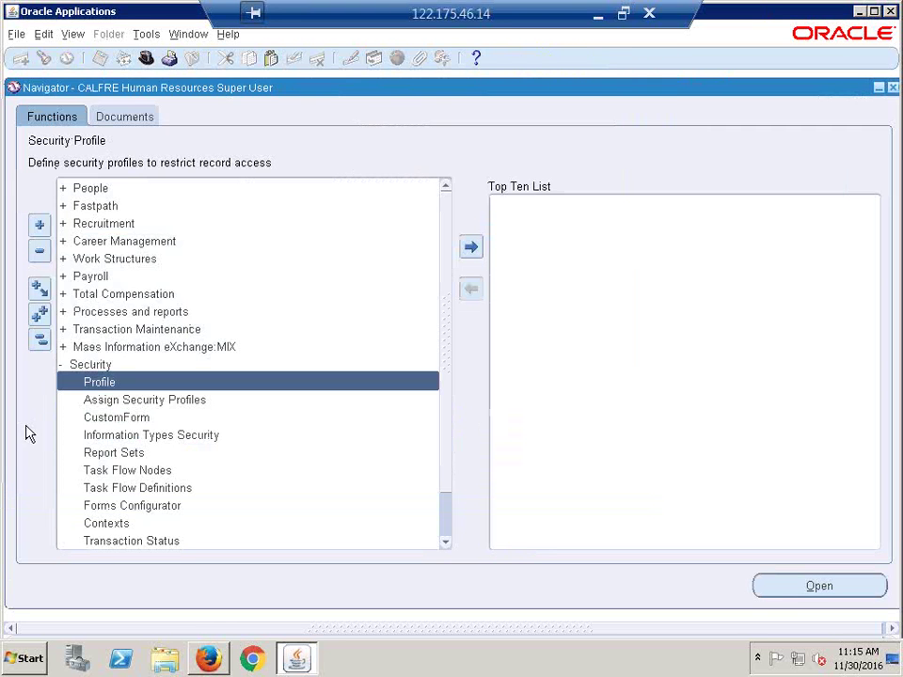
Step: Switch the responsibility to System Administrator
left_click(40, 340)
left_click(146, 58)
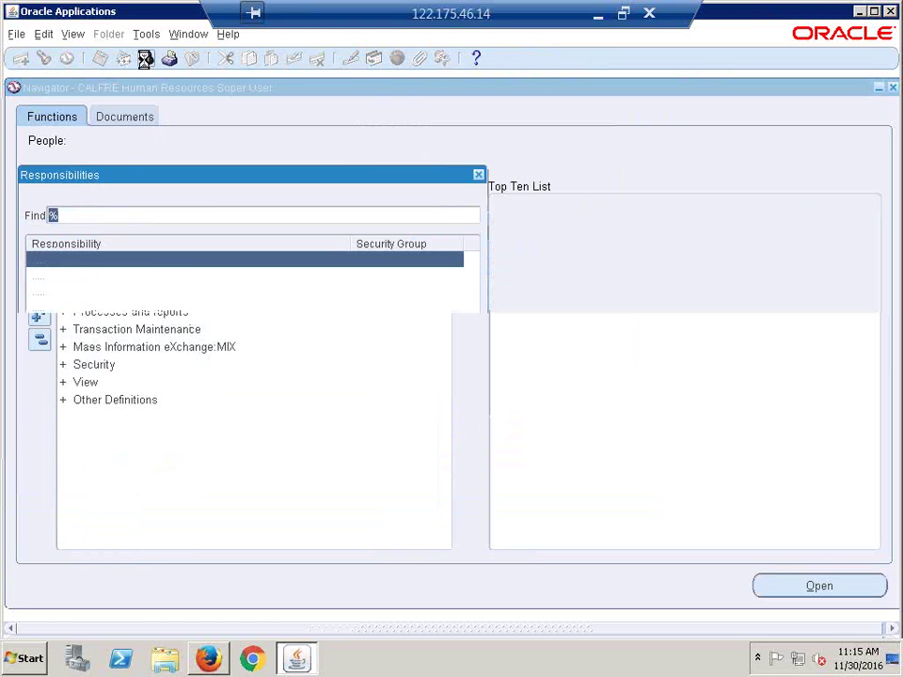
key("End")
key("Return")
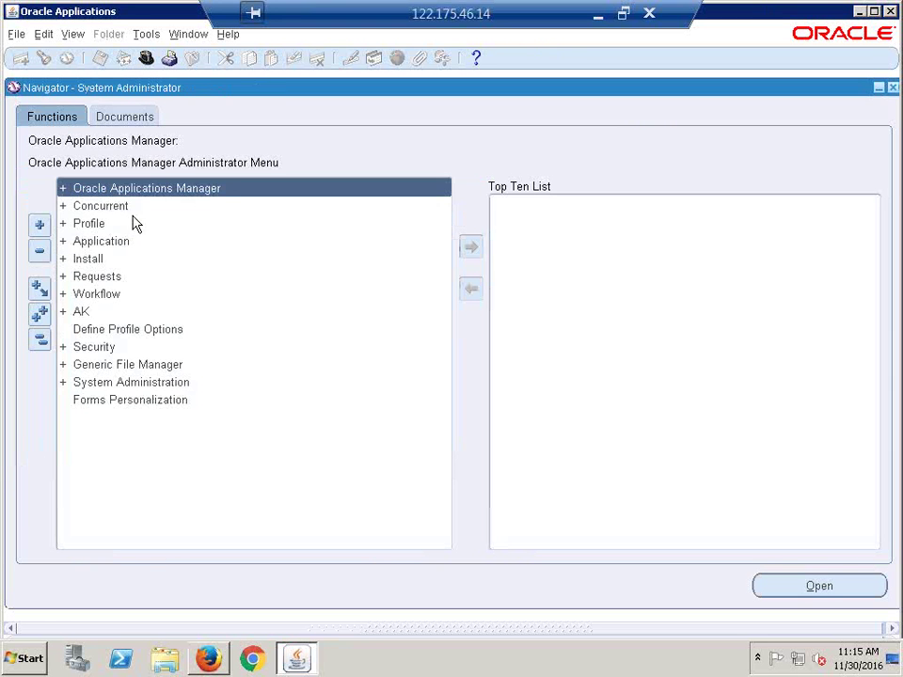
Step: Open Profile > System and filter by responsibility CALFRE Accounts Payable Super User
left_click(135, 224)
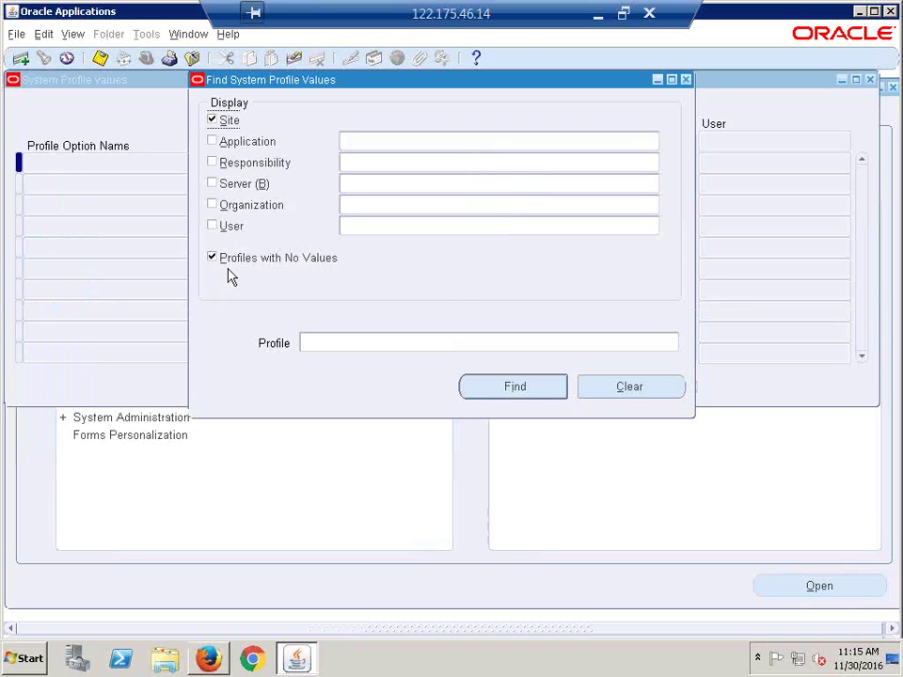
left_click(363, 164)
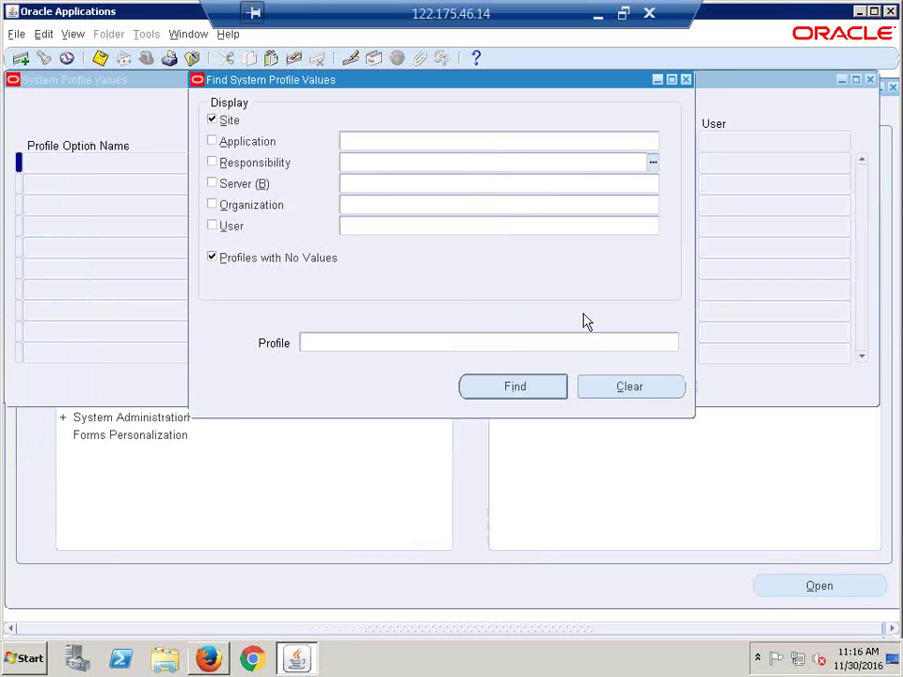
type("calfre:acc")
key("Tab")
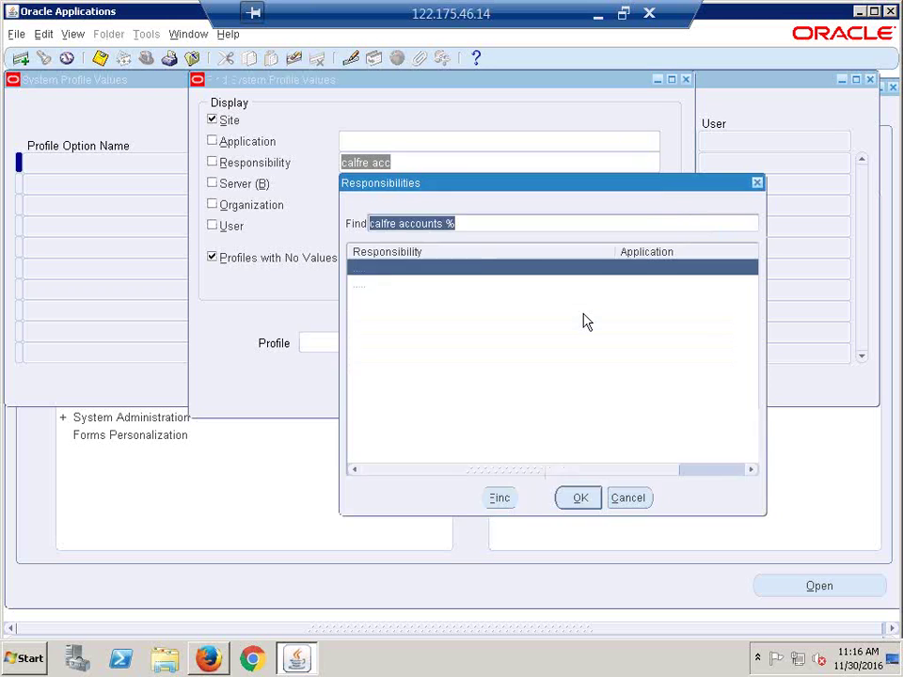
key("Return")
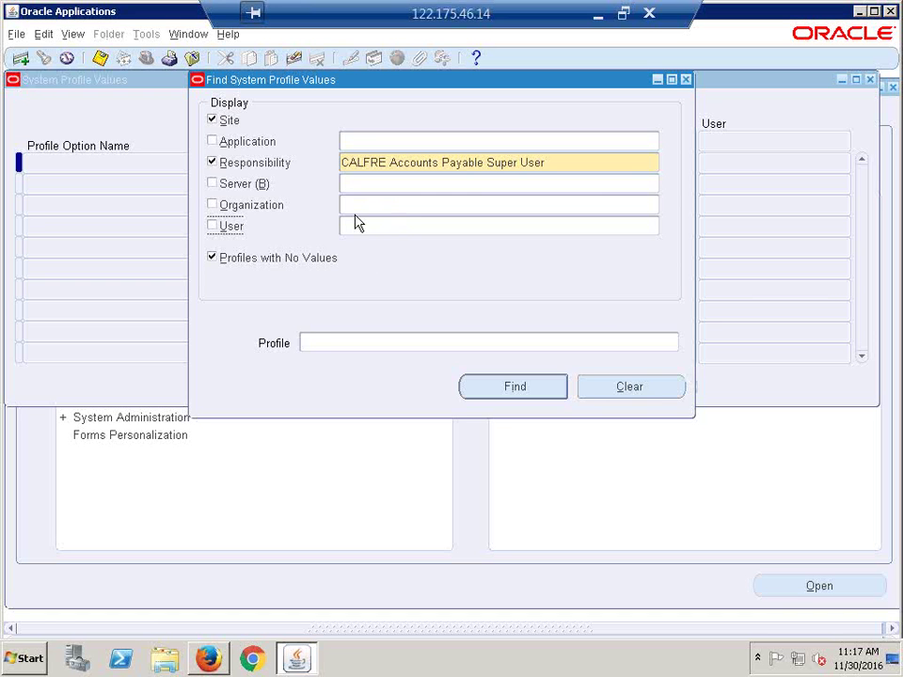
Step: Search the responsibility's profile values without site-level values, excluding profiles with no values
left_click(316, 343)
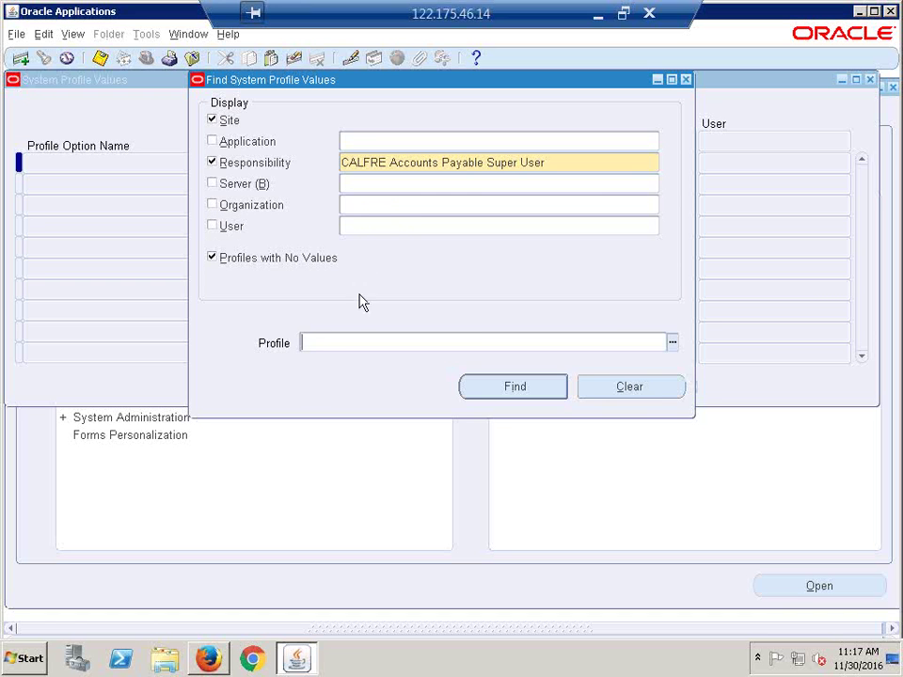
left_click(215, 122)
left_click(242, 262)
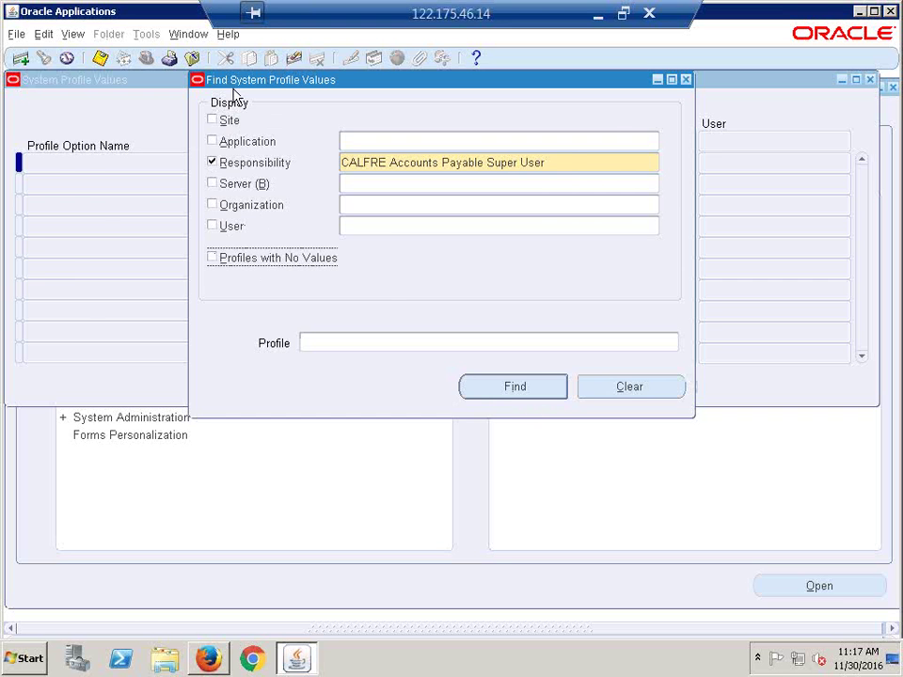
left_click(492, 388)
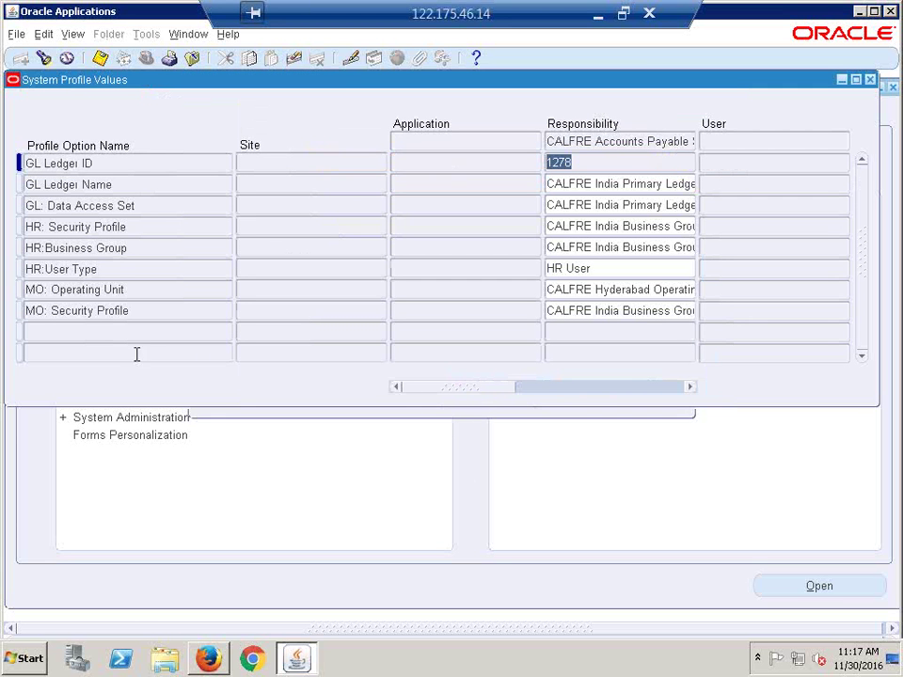
Step: Set MO: Security Profile at responsibility level to CALFRE 2OUs Access
left_click(99, 312)
left_click(584, 312)
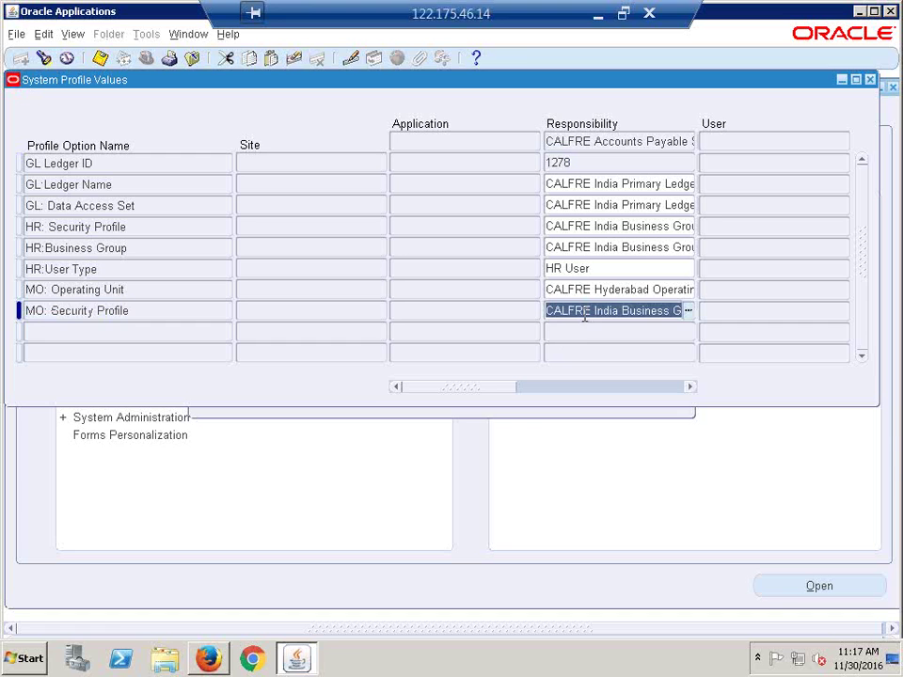
key("Delete")
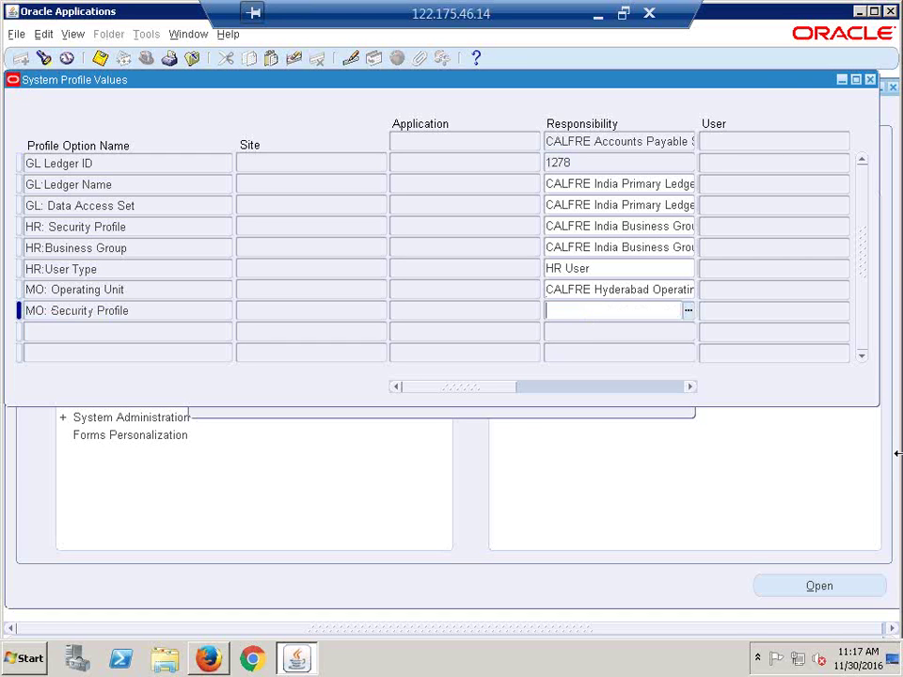
type("calfre 2")
key("Tab")
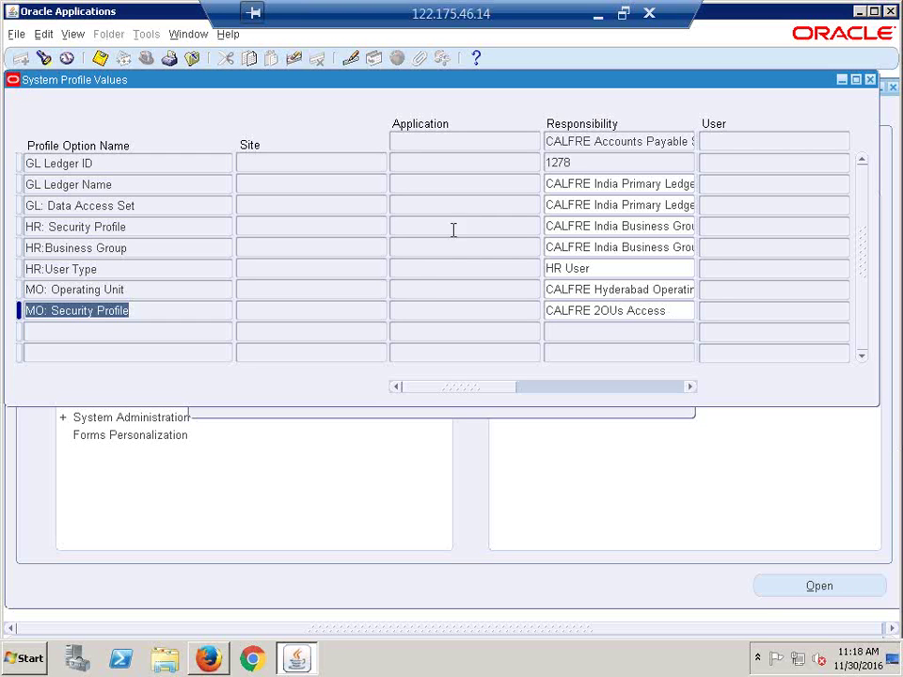
left_click(276, 316)
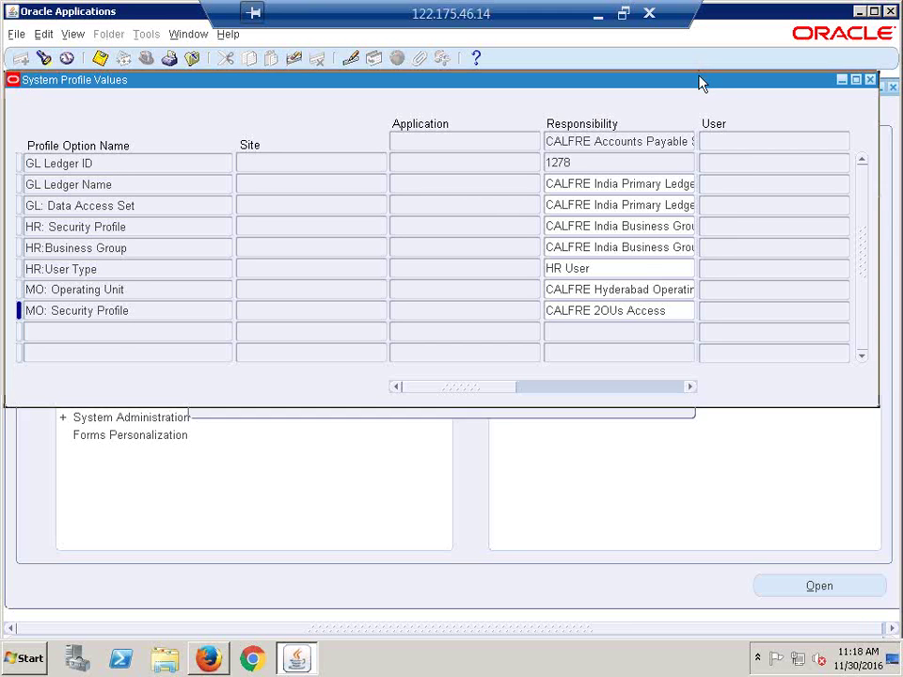
left_click_drag(700, 81, 693, 102)
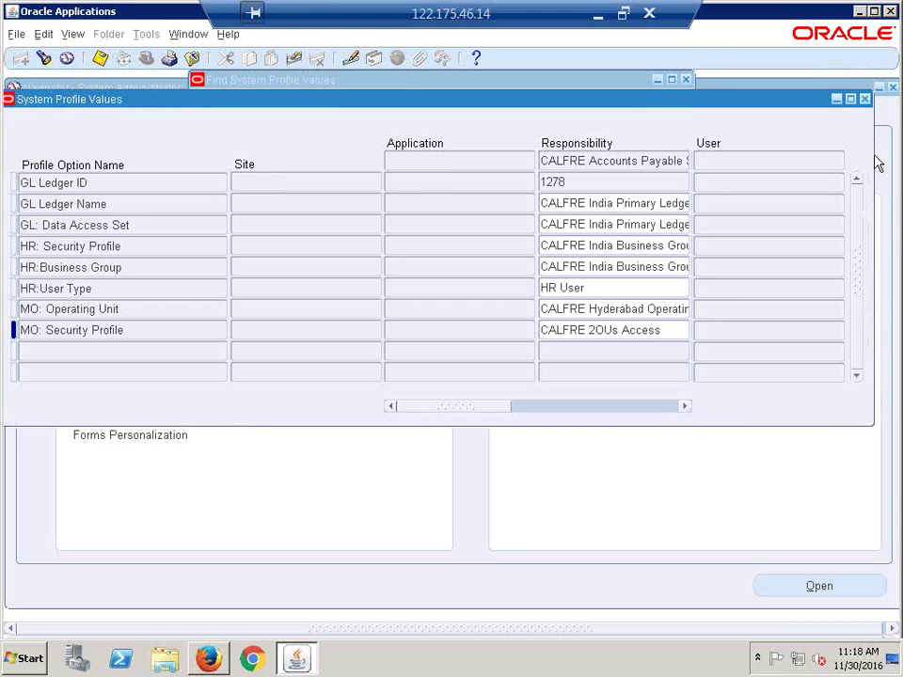
Step: Close the profile forms and switch to the CALFRE Accounts Payable Super User responsibility
left_click(866, 100)
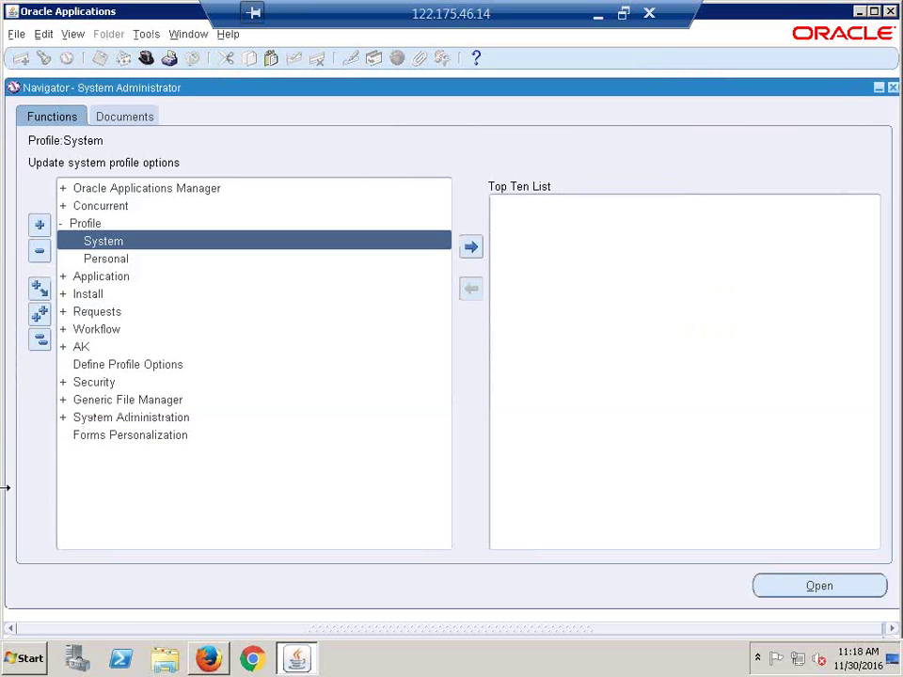
left_click(36, 344)
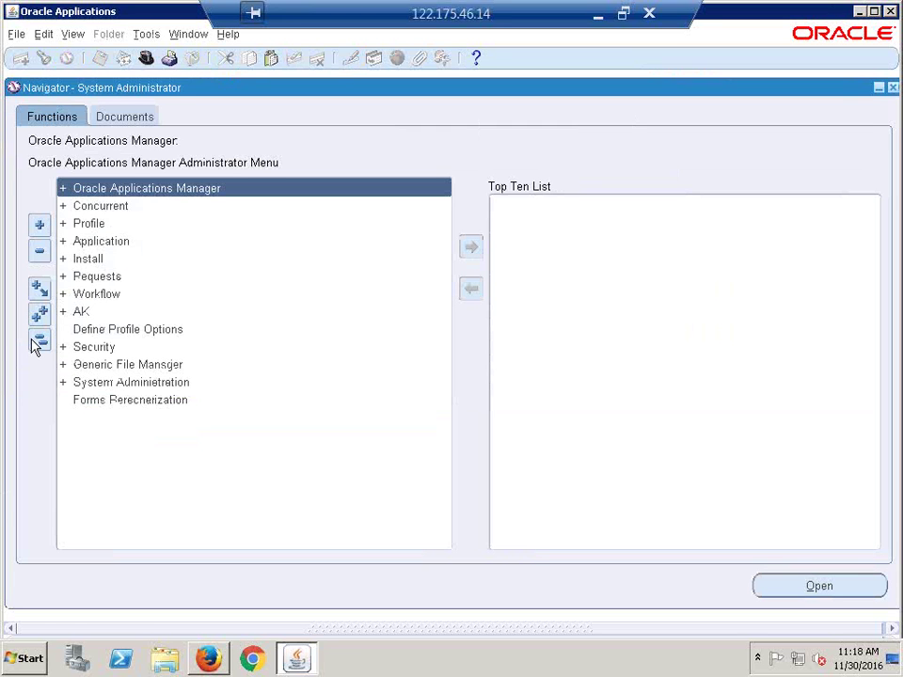
left_click(145, 59)
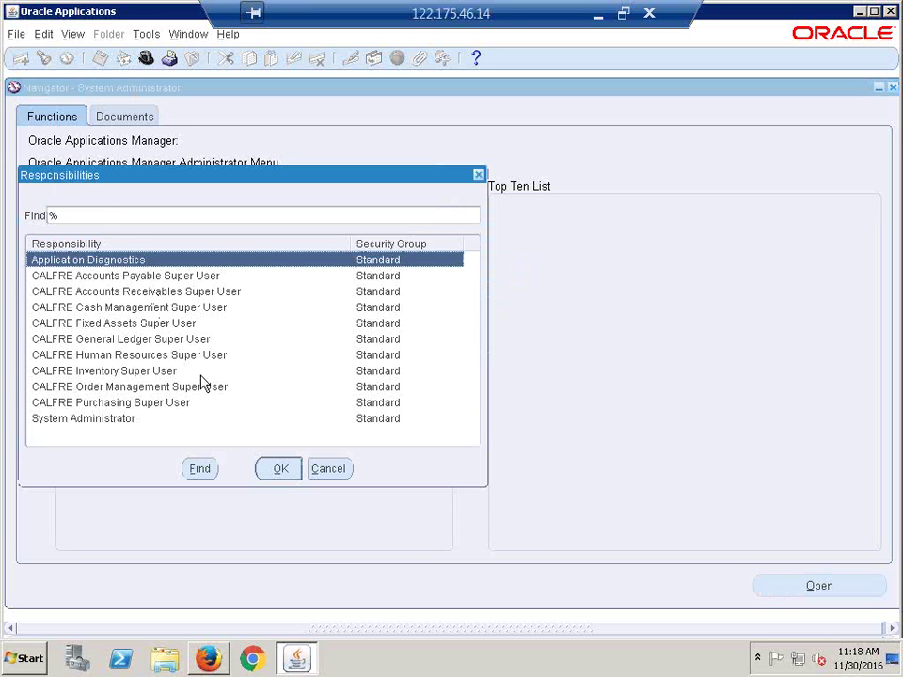
left_click(139, 279)
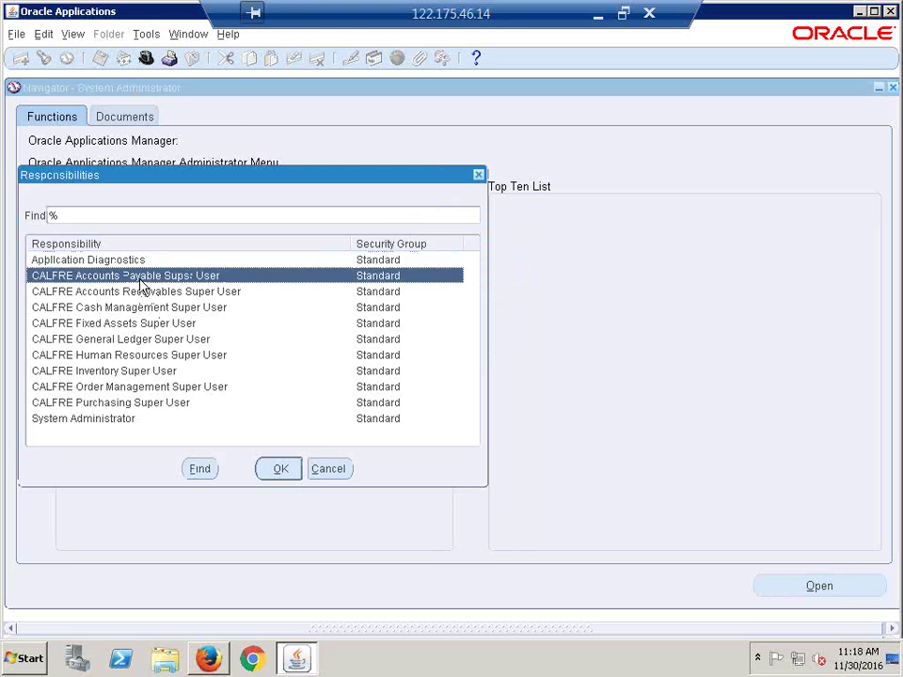
double_click(139, 279)
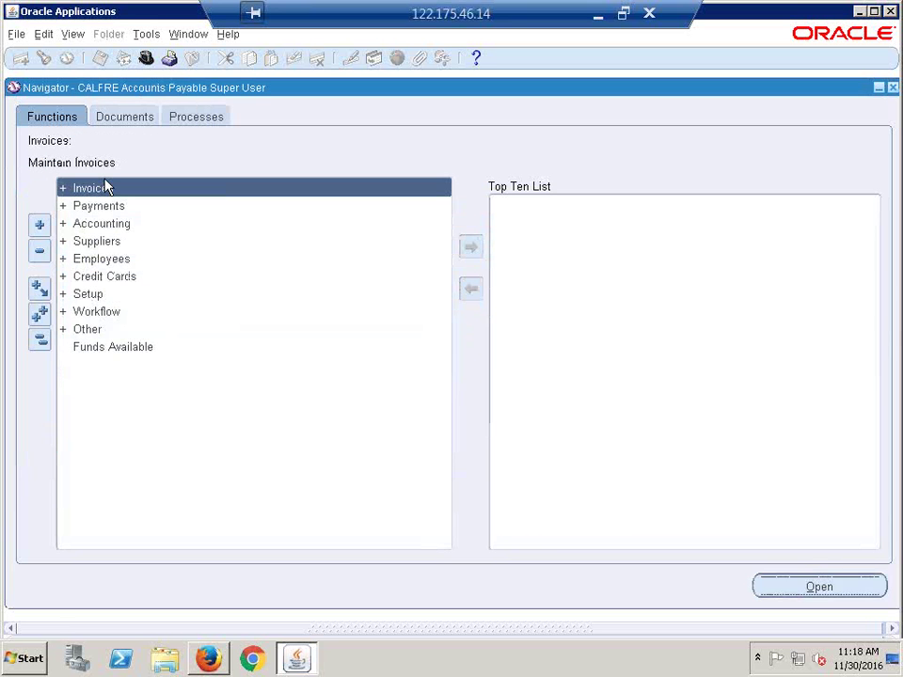
Step: Open the Invoices workbench from Invoices > Entry, then collapse the Navigator tree
key("Right")
key("Right")
key("Right")
key("Right")
key("Down")
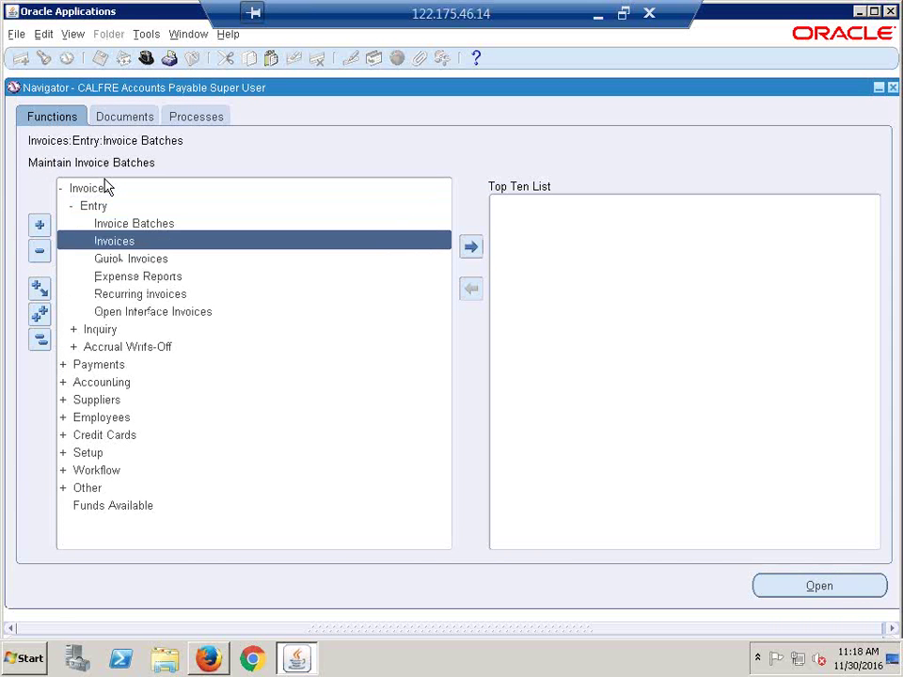
key("Return")
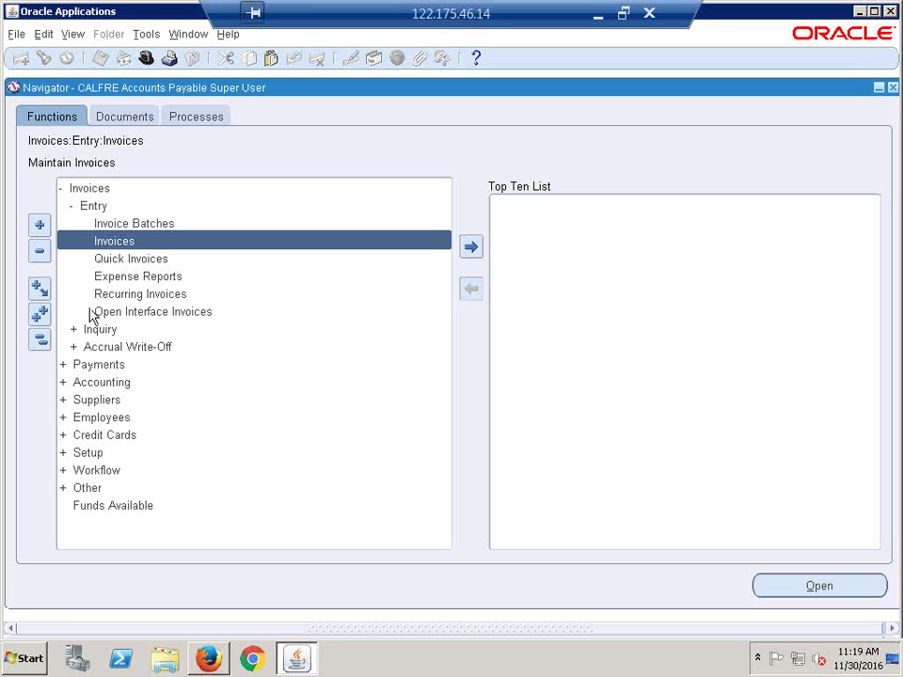
left_click(40, 342)
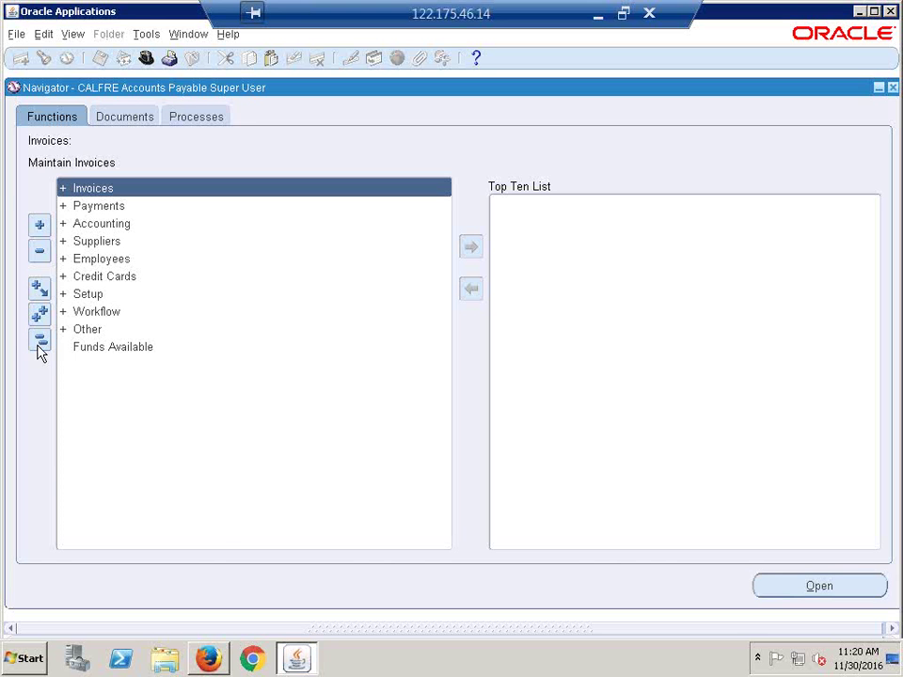
Step: Switch to the CALFRE Human Resources Super User responsibility
left_click(146, 59)
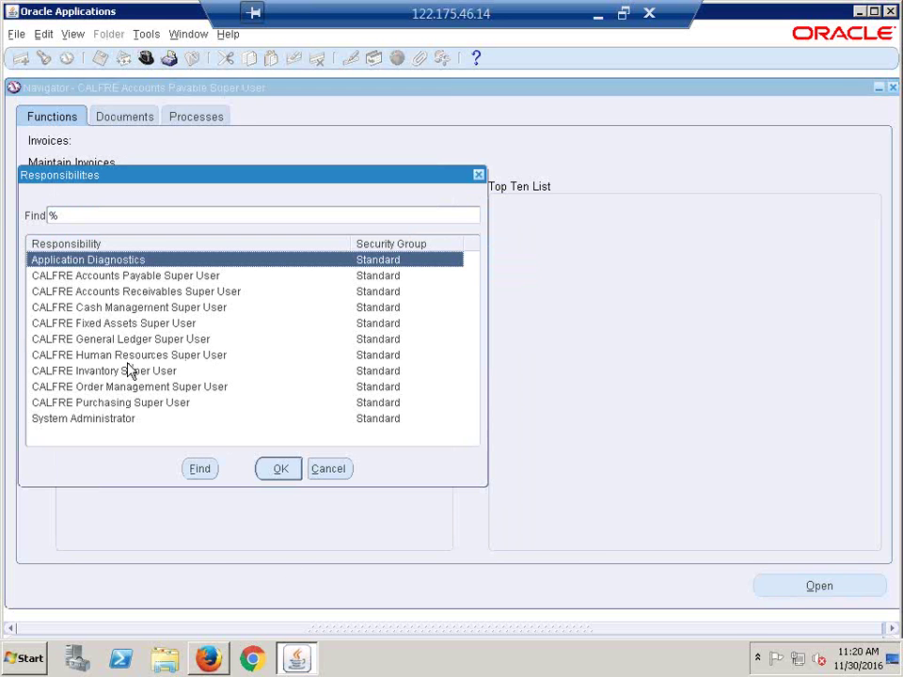
left_click(120, 358)
double_click(120, 358)
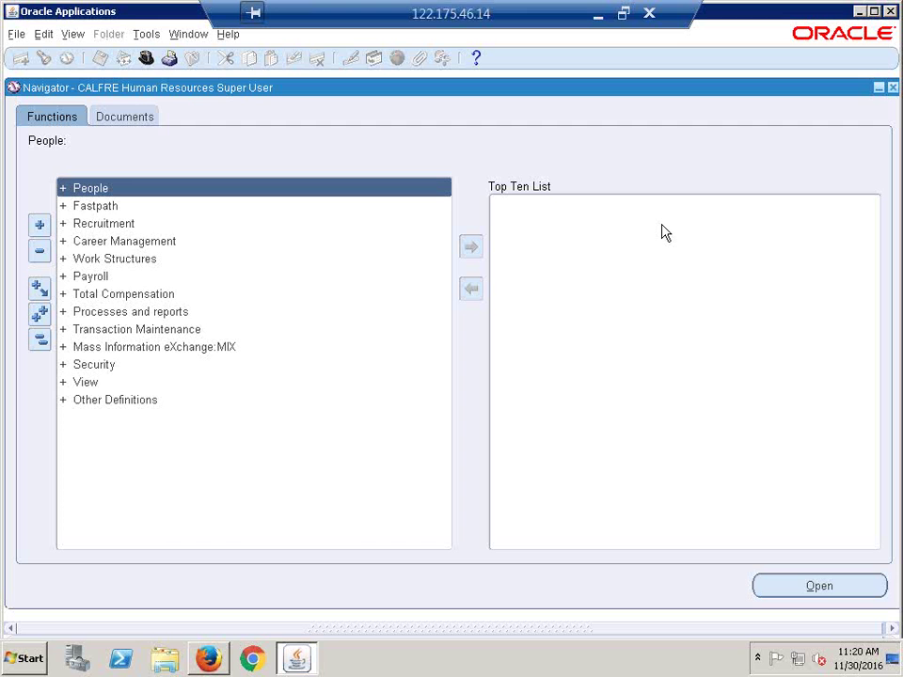
Step: Open an empty single-request Submit Request form from View > Requests, then leave the remote session
key("alt+v")
key("Return")
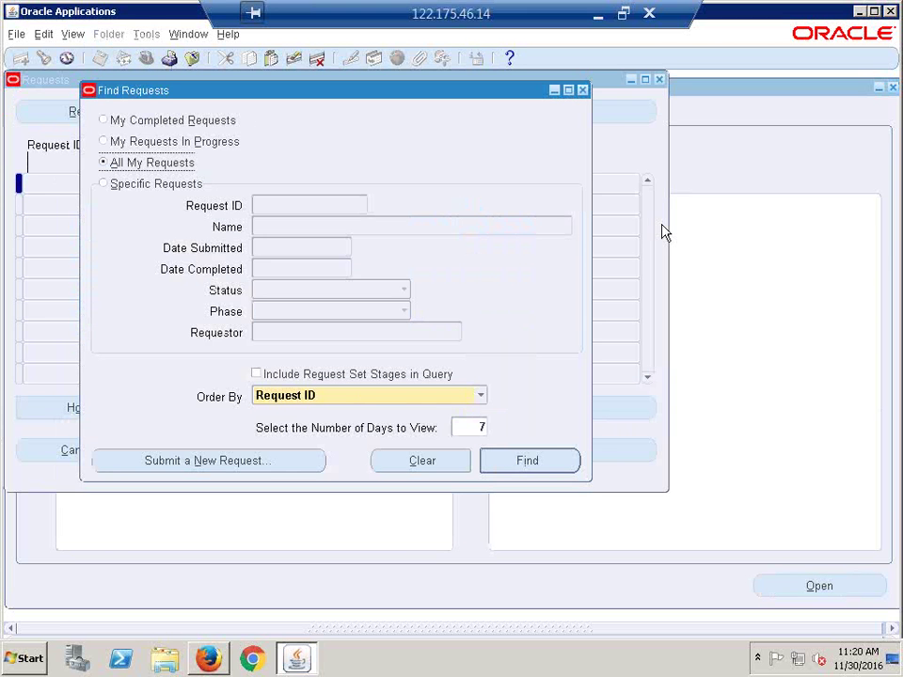
left_click(236, 463)
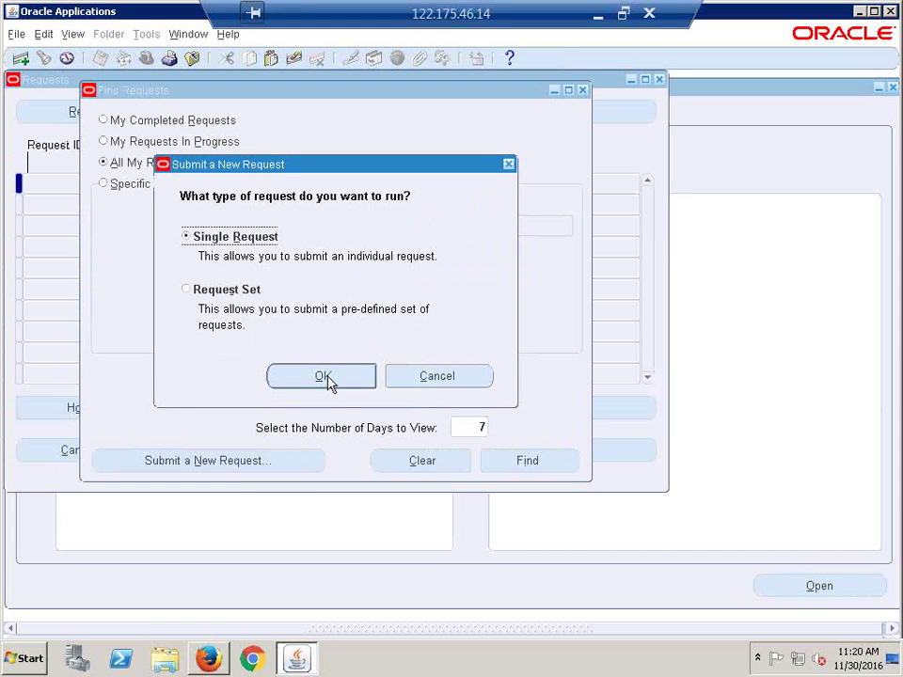
left_click(326, 376)
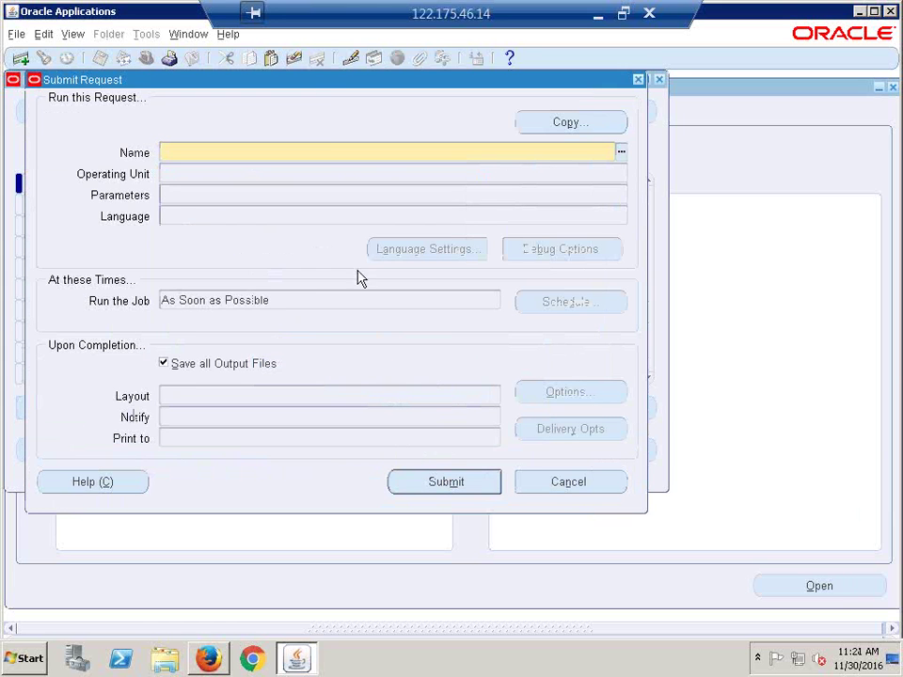
left_click_drag(307, 83, 322, 175)
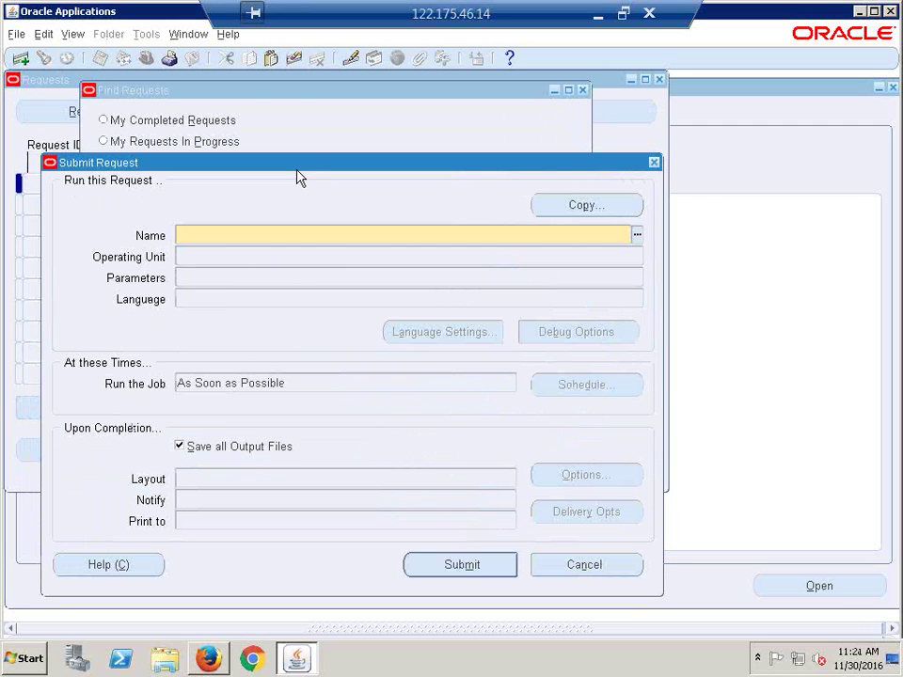
left_click_drag(292, 174, 249, 243)
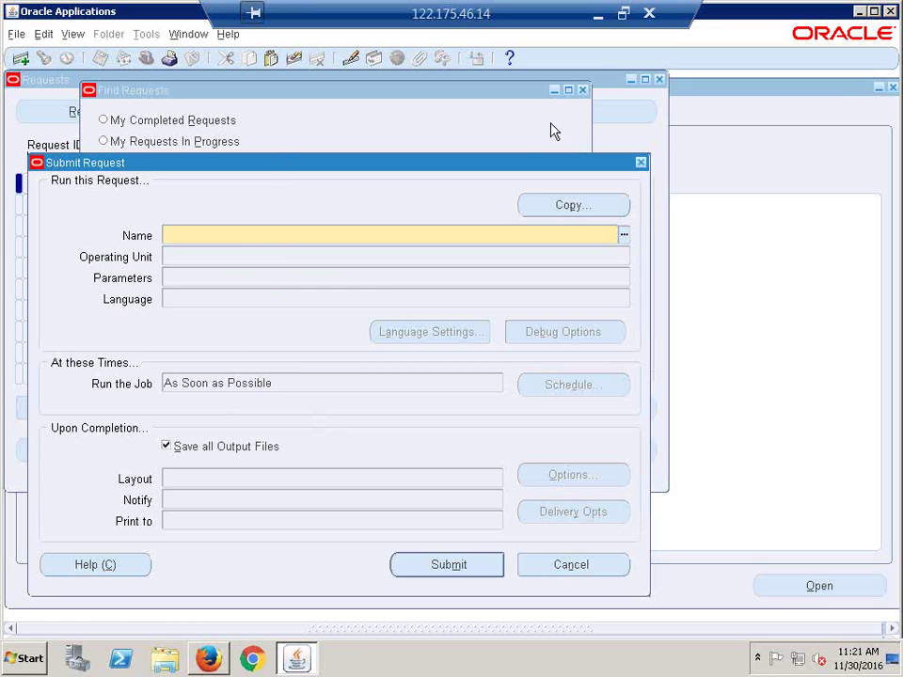
left_click(651, 13)
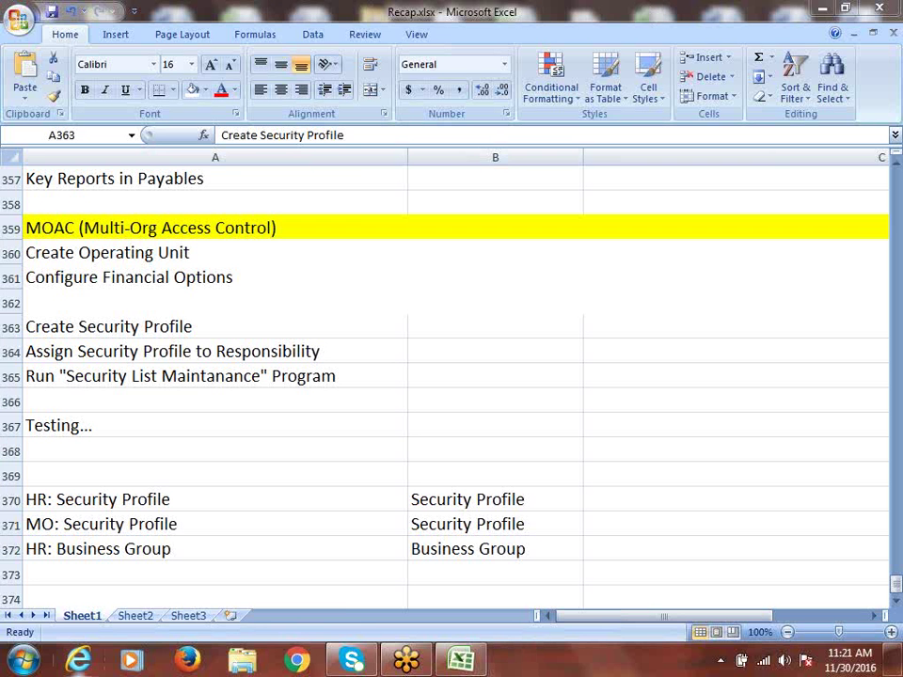
Step: Launch Remote Desktop Connection and try connecting, dismissing the connection failure message
left_click(20, 659)
left_click(107, 185)
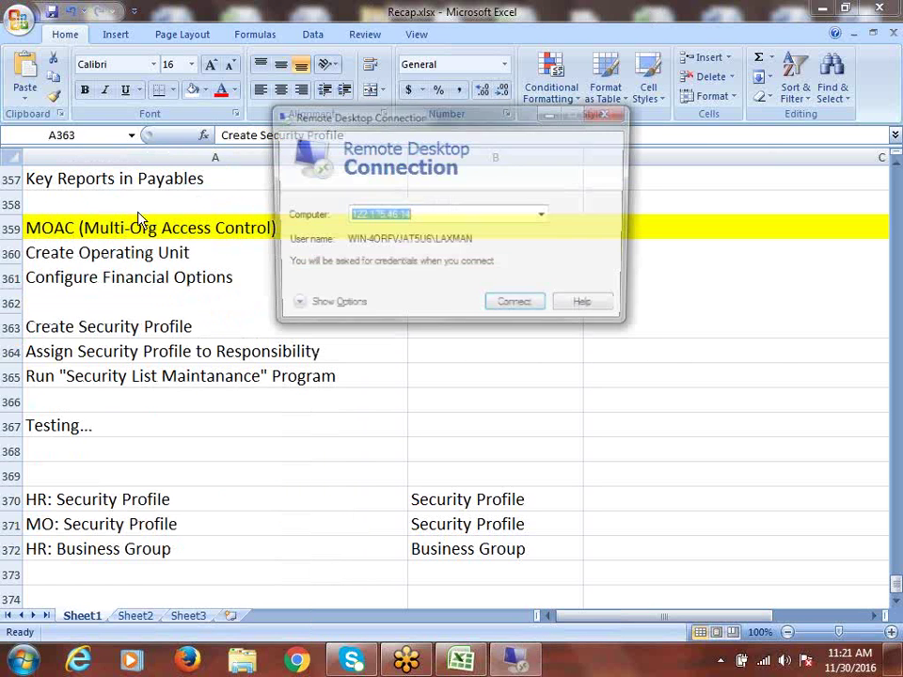
left_click(535, 309)
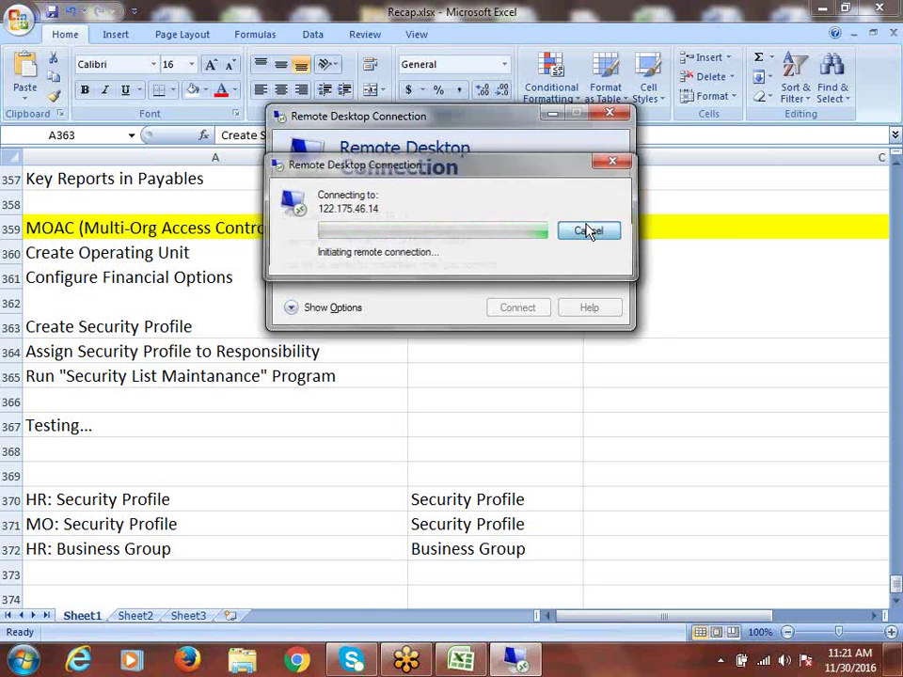
left_click(586, 231)
left_click(516, 311)
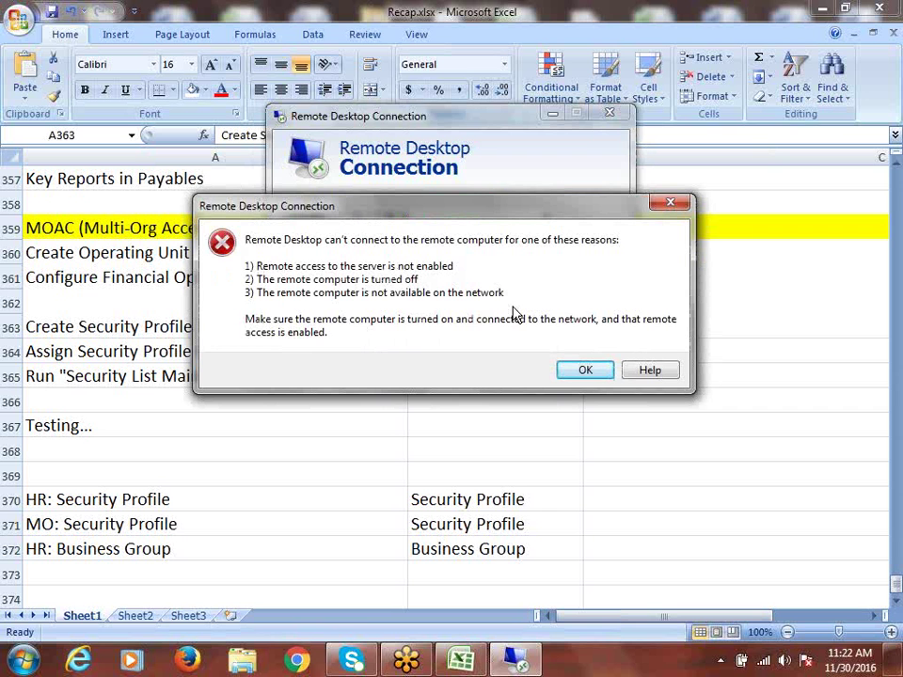
left_click(568, 377)
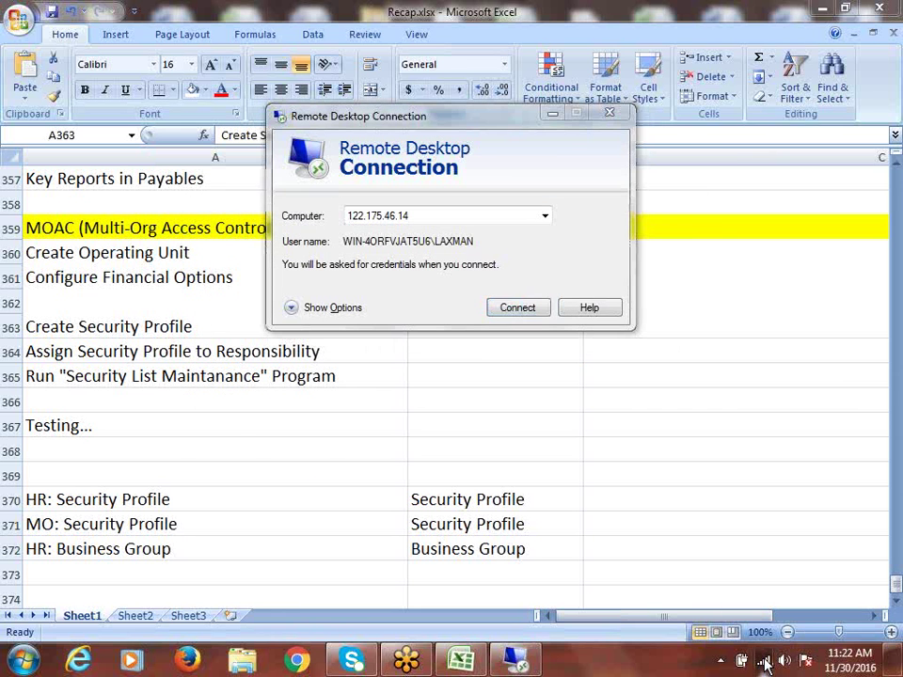
Step: Join a different wireless network, reconnect to the remote server and enter the account password
left_click(766, 663)
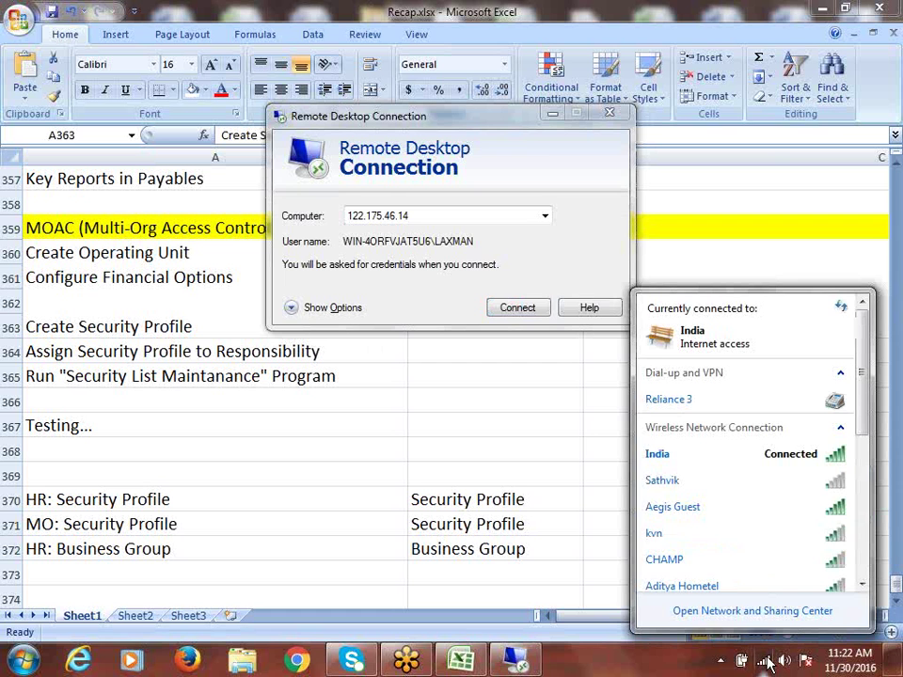
left_click(679, 483)
left_click(813, 506)
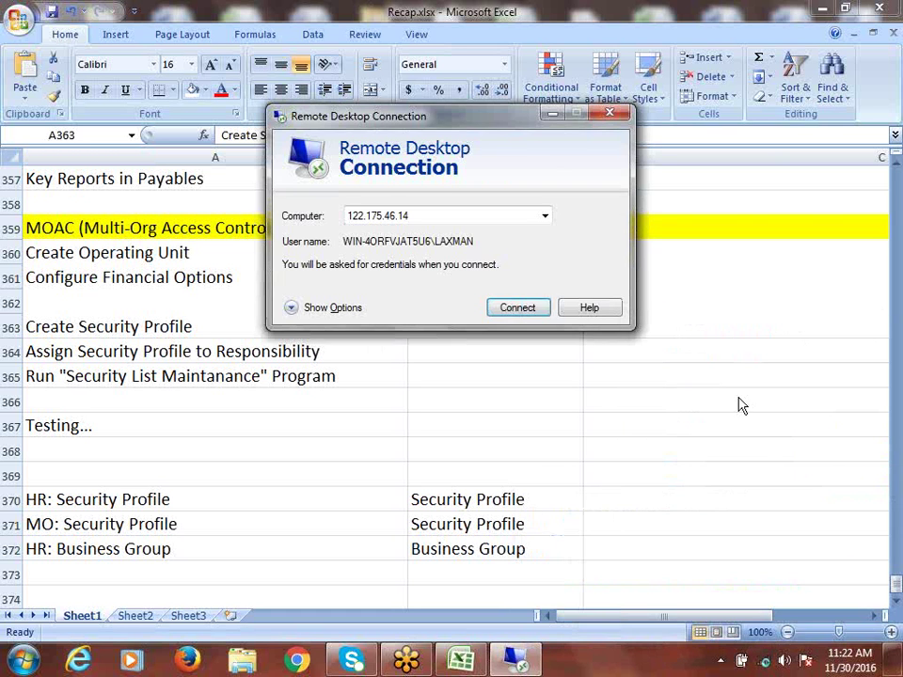
left_click(517, 308)
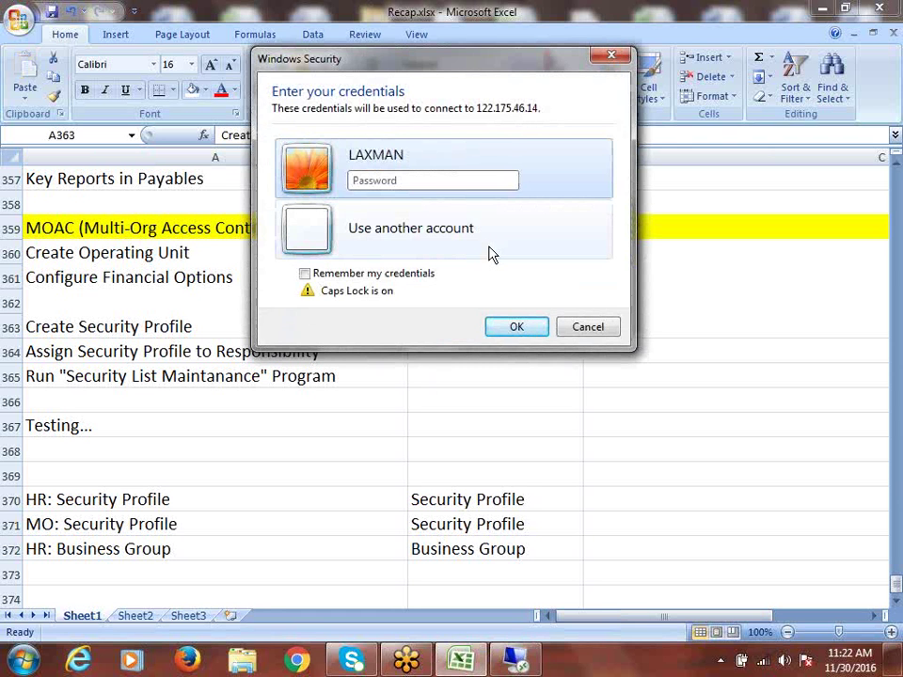
type("a")
key("Caps_Lock")
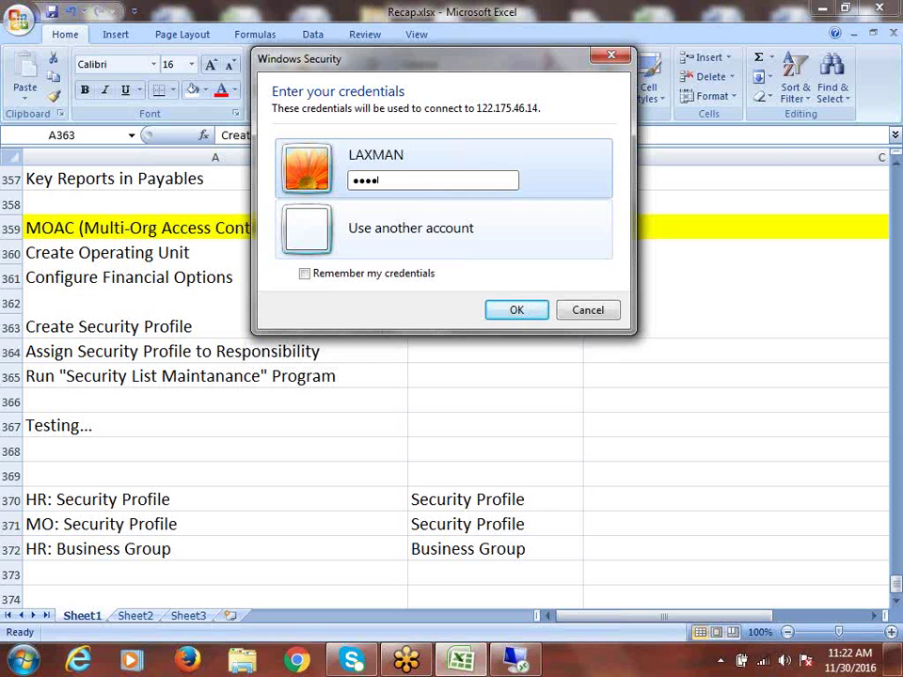
key("Return")
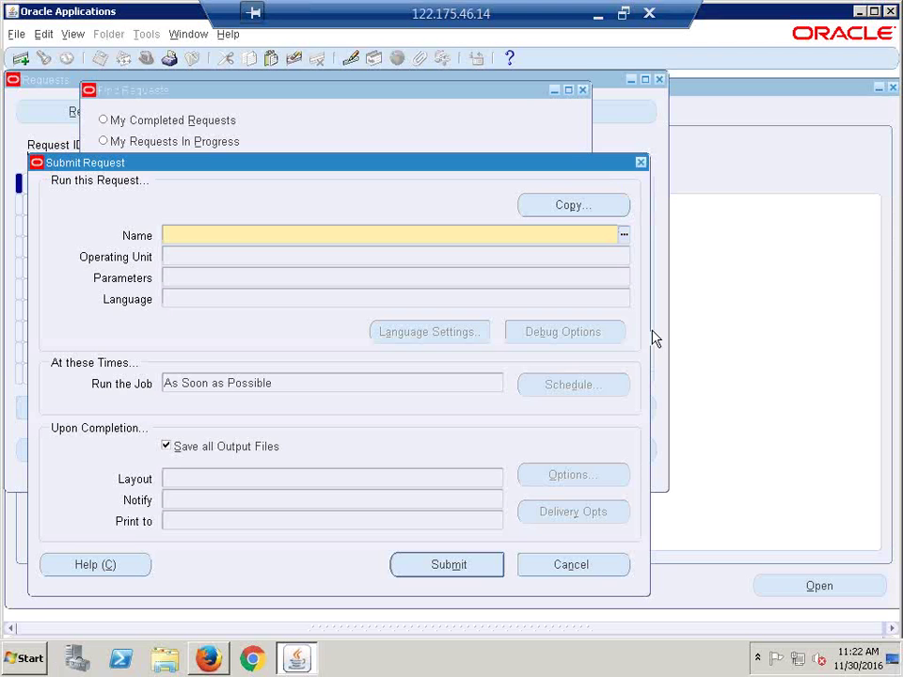
Step: Choose Security List Maintenance as the request and set Generate lists for to One Named Security Profile
type("ssECURITY L")
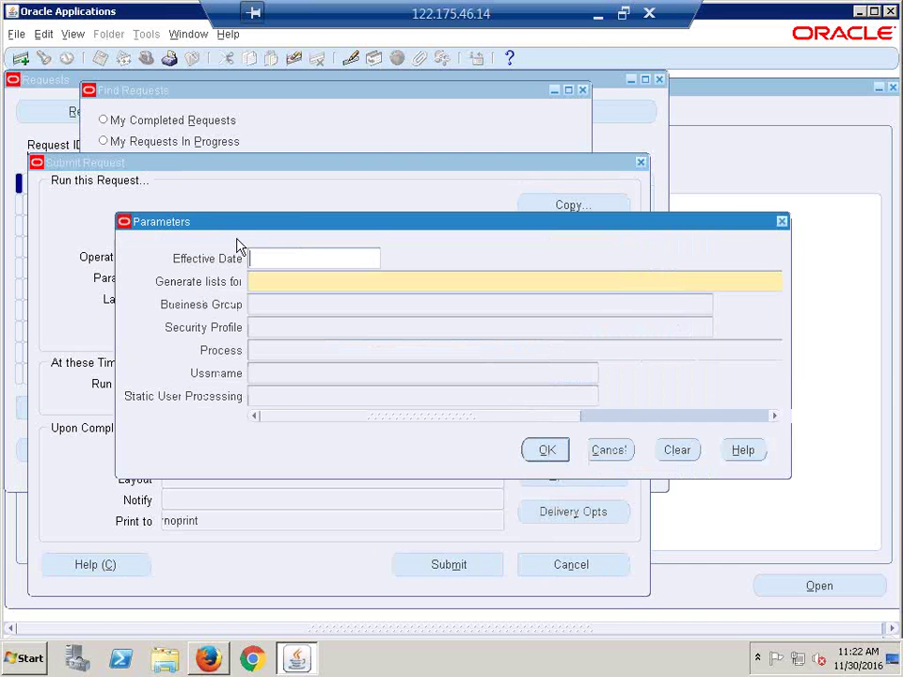
left_click_drag(251, 226, 257, 294)
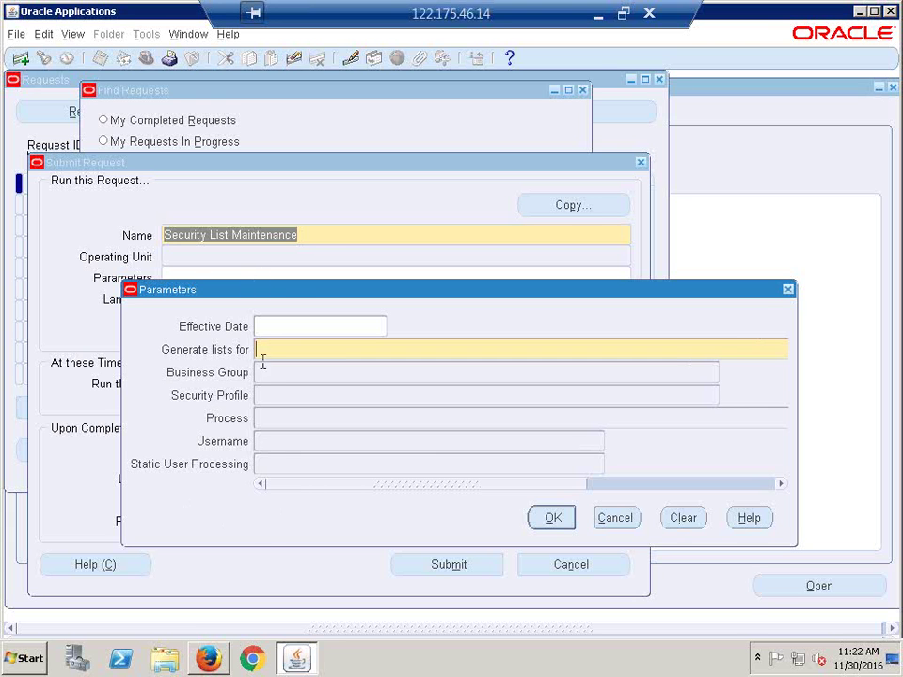
left_click_drag(276, 295, 212, 280)
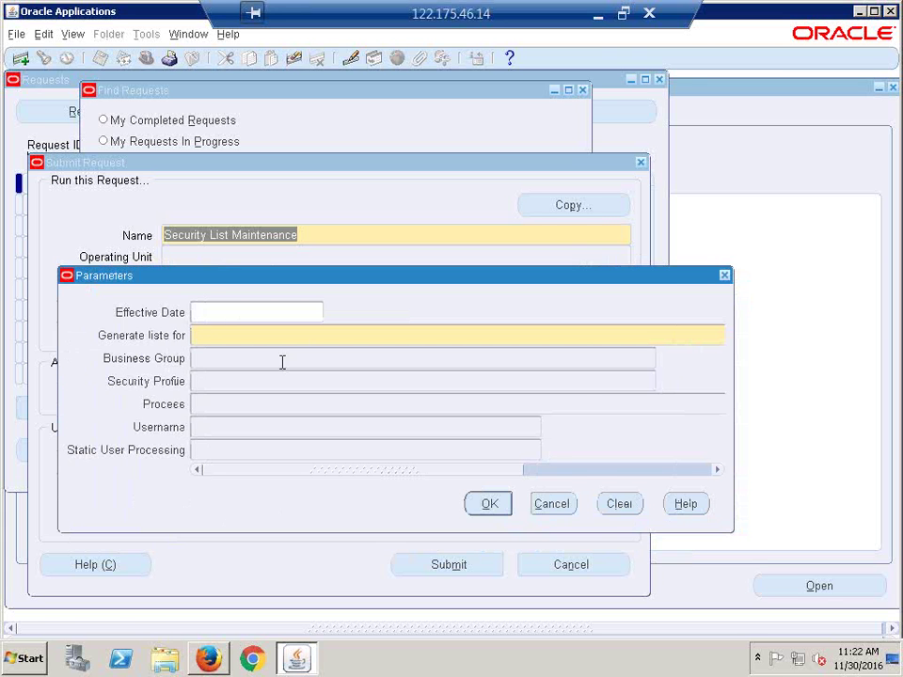
key("ctrl+l")
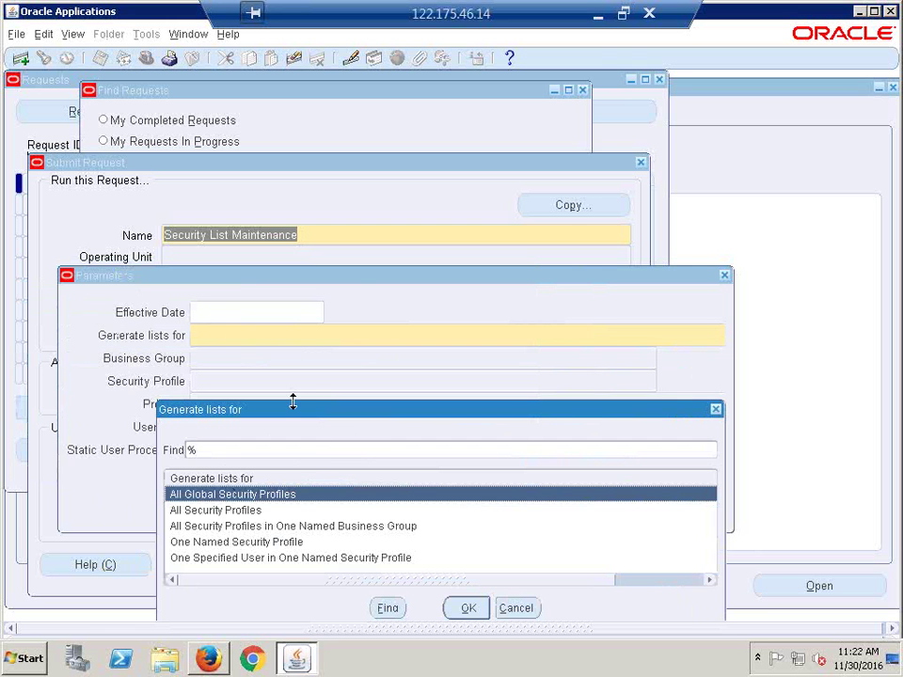
left_click_drag(292, 414, 353, 279)
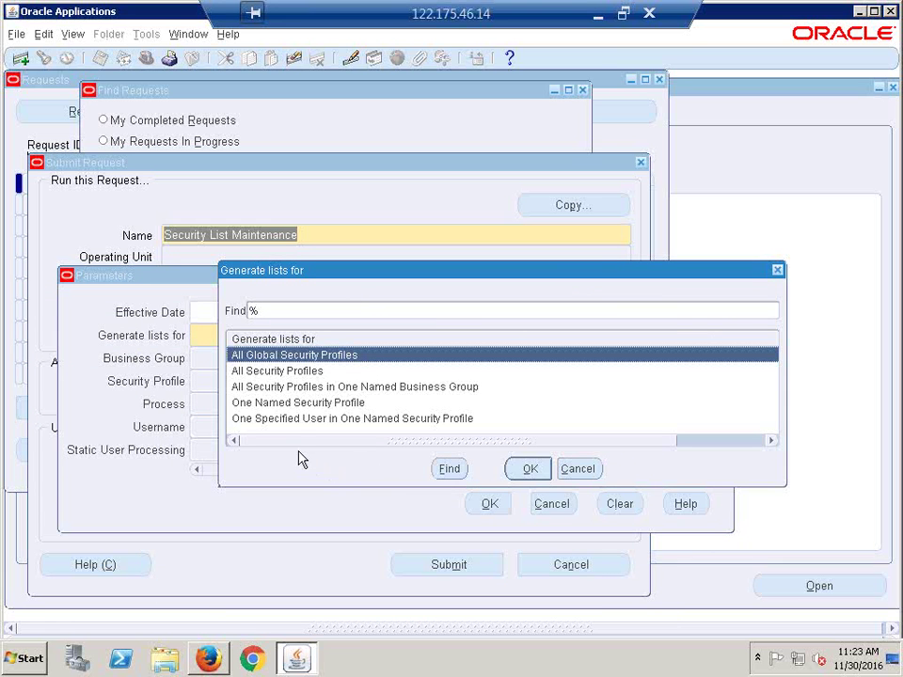
left_click(299, 403)
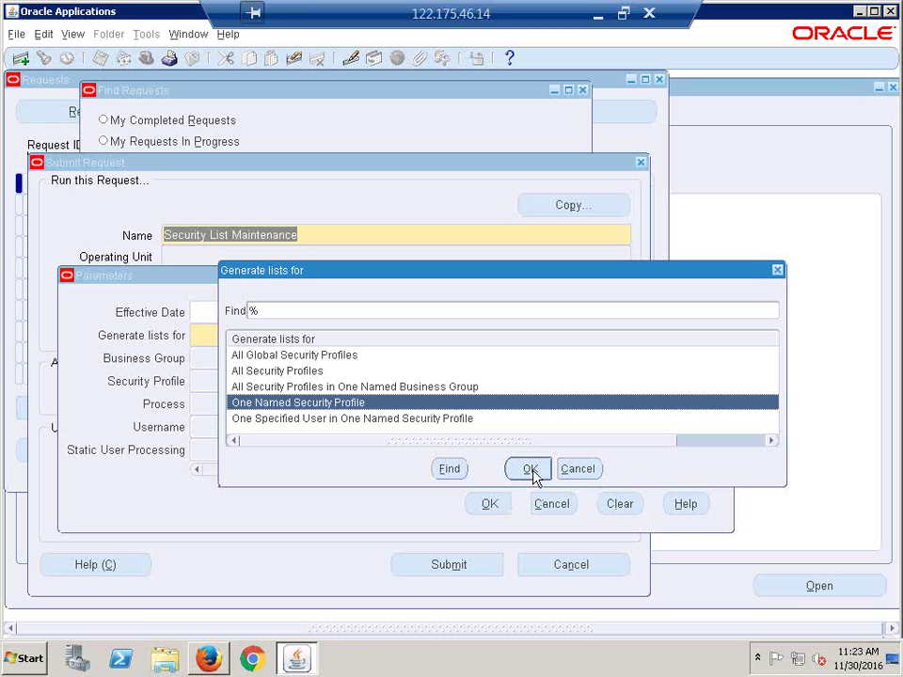
left_click(531, 469)
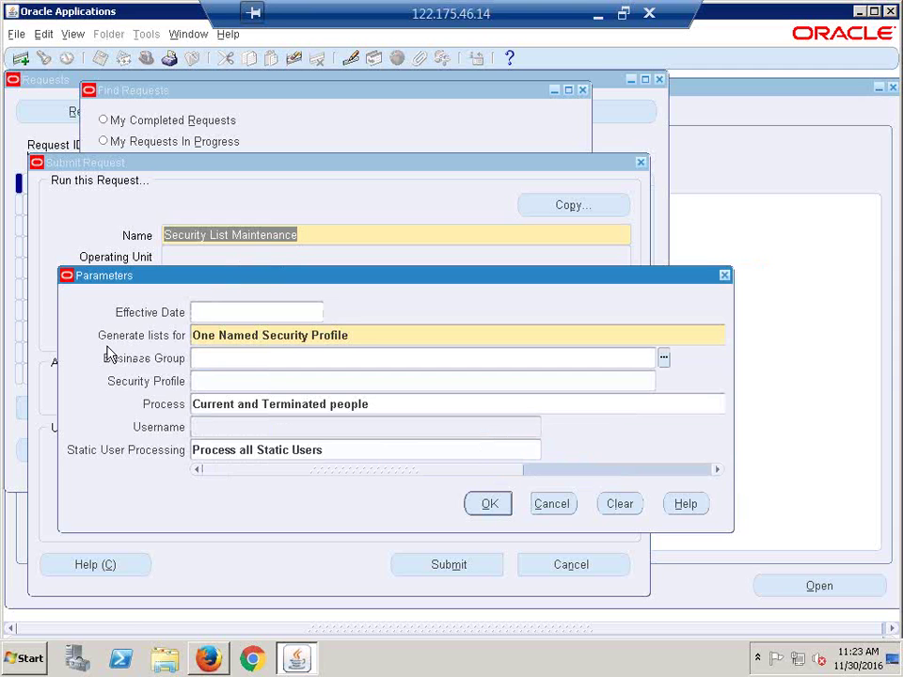
Step: Set Security Profile to CALFRE 2OUs Access, accept the parameters and submit the request
left_click(397, 338)
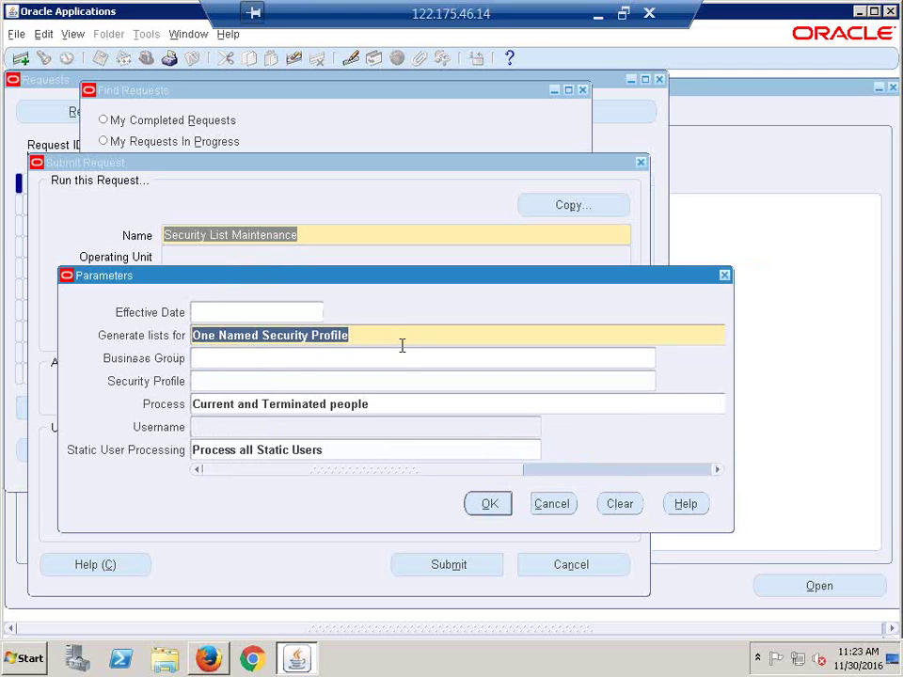
left_click(219, 384)
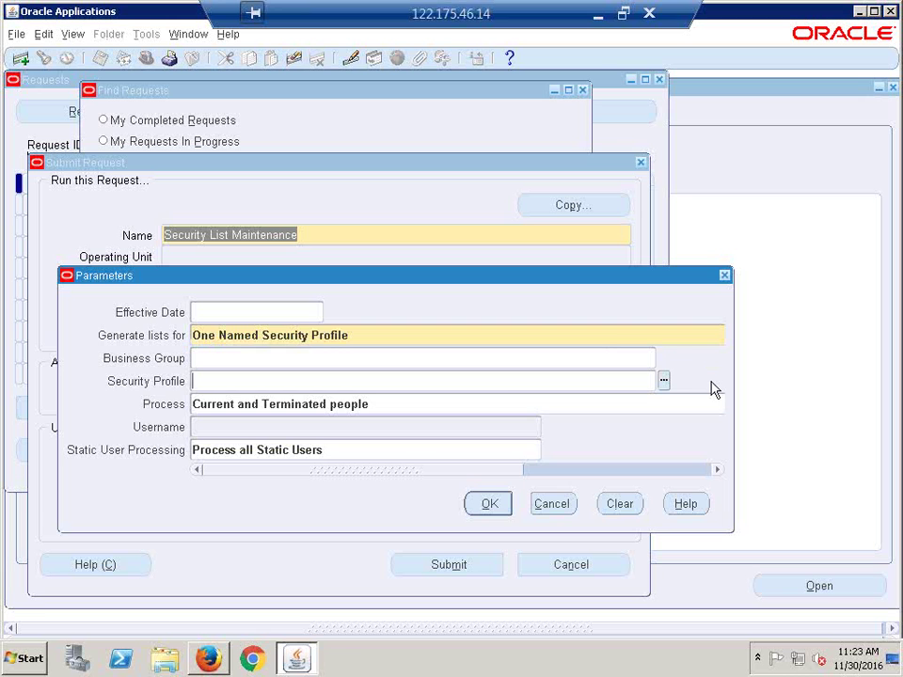
type("CALFRE")
key("Tab")
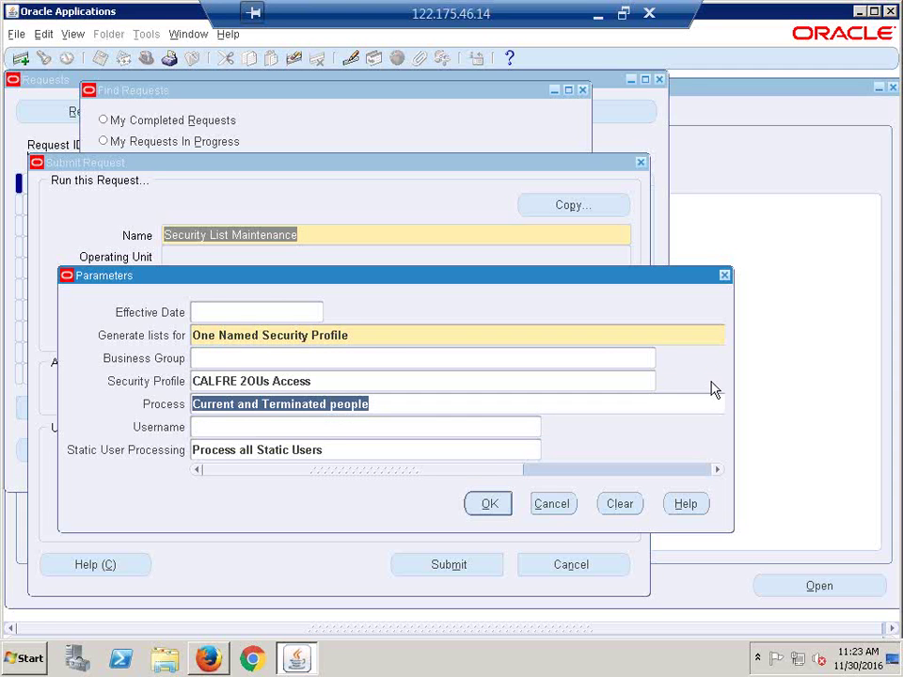
left_click(369, 330)
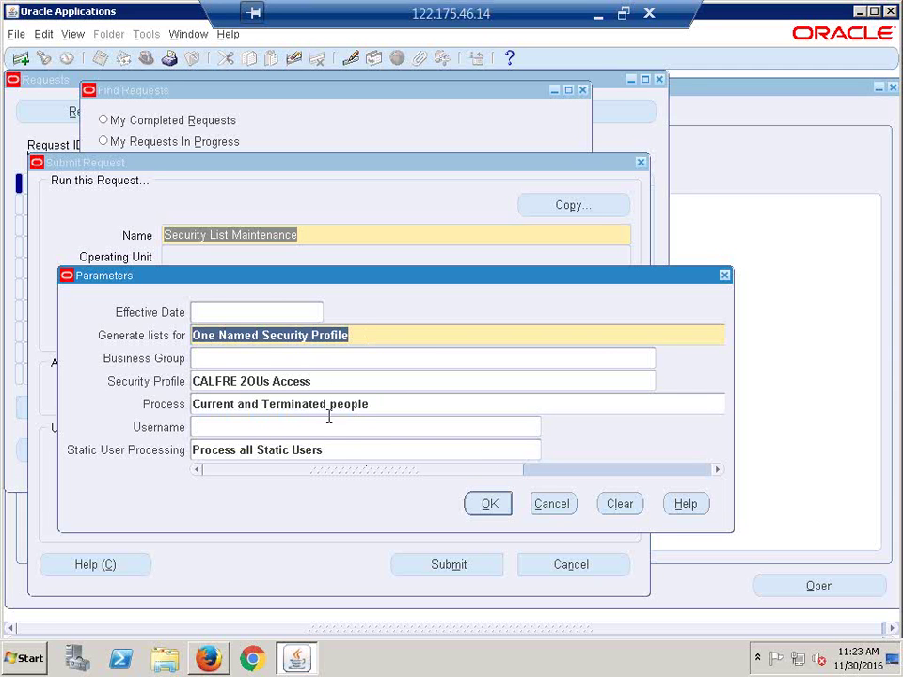
left_click(324, 380)
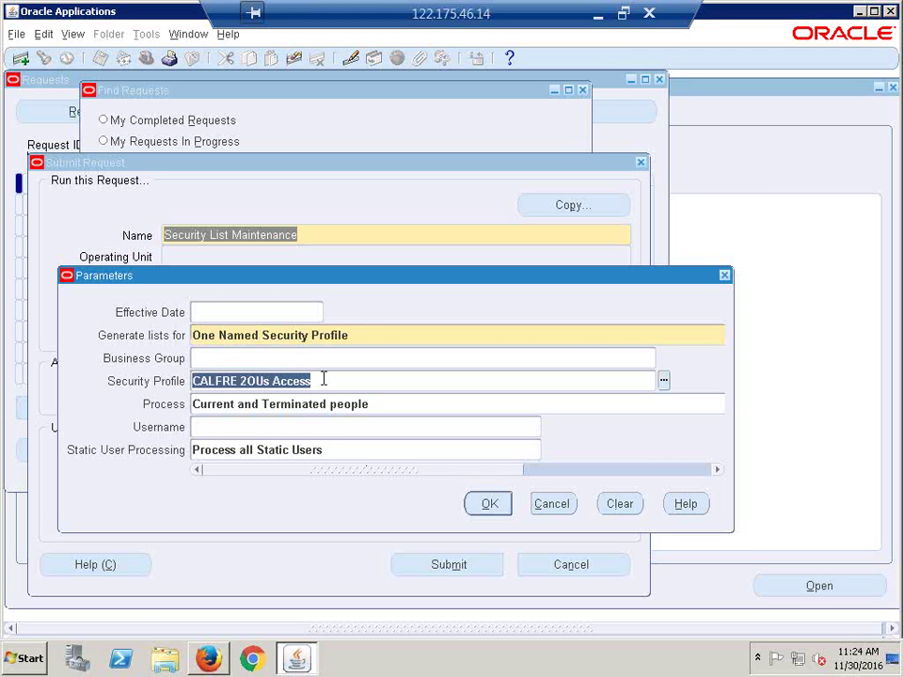
left_click(324, 380)
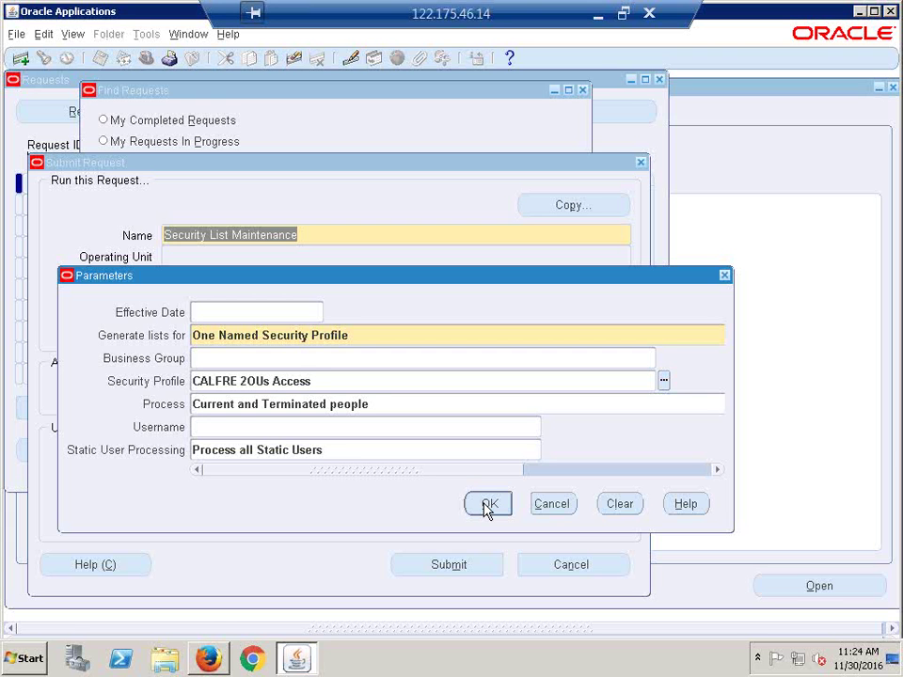
left_click(487, 506)
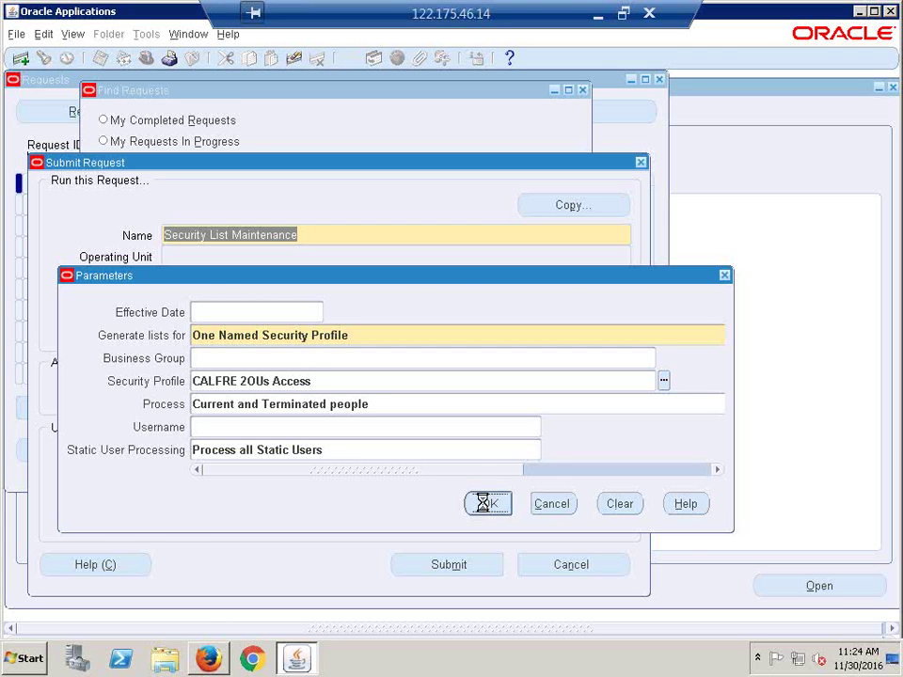
left_click(445, 568)
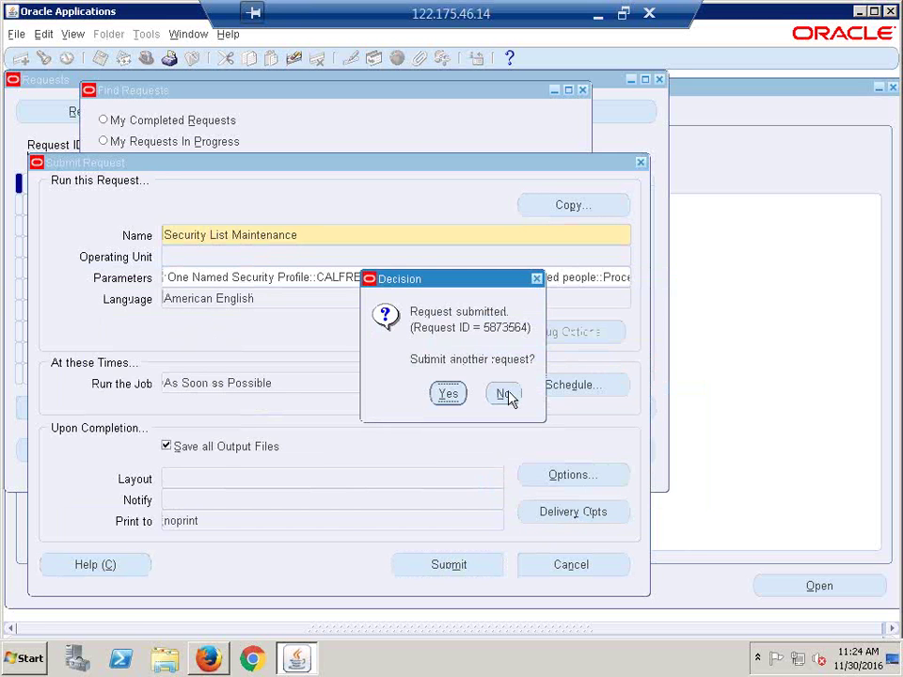
Step: Decline another request, refresh all my requests until it shows Completed Normal, and close Requests
left_click(506, 395)
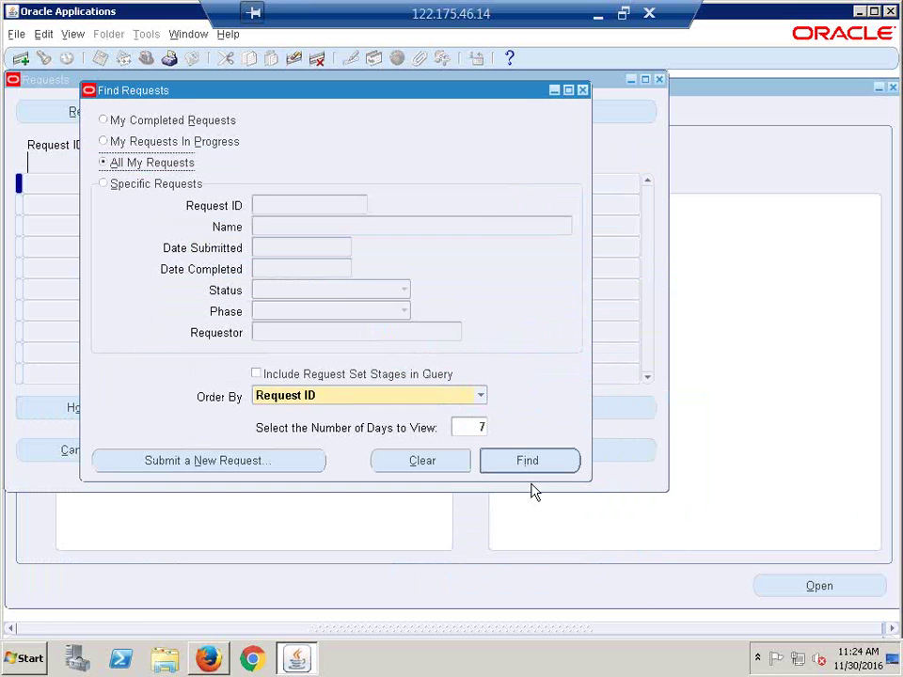
left_click(527, 470)
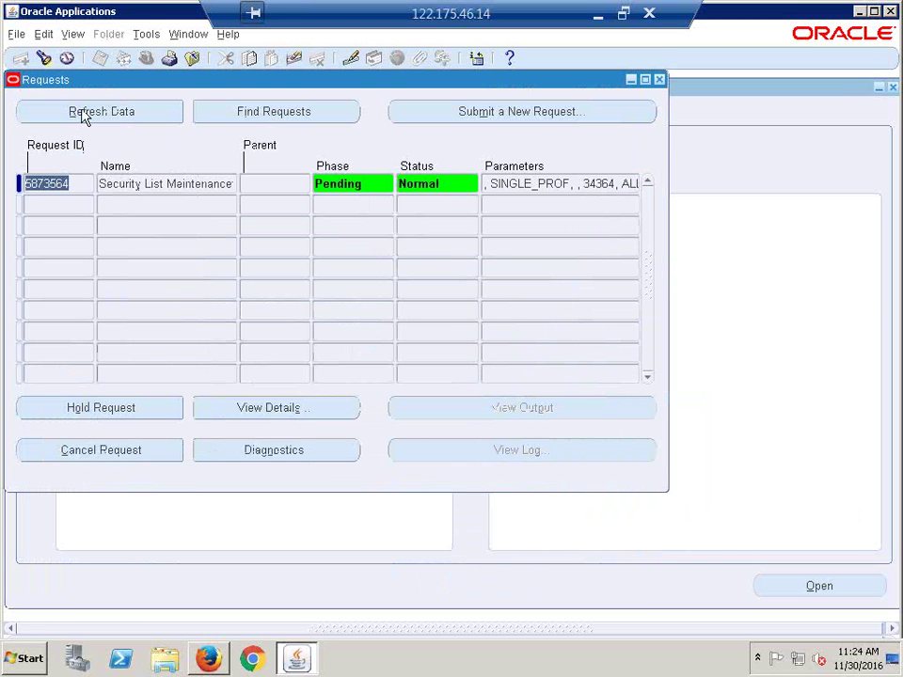
left_click(83, 113)
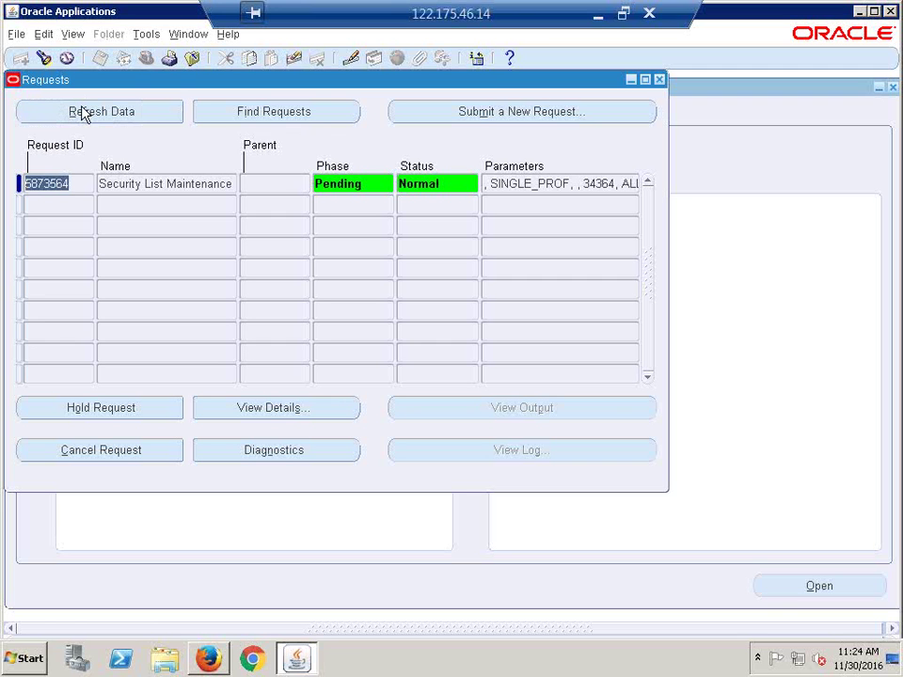
left_click(83, 112)
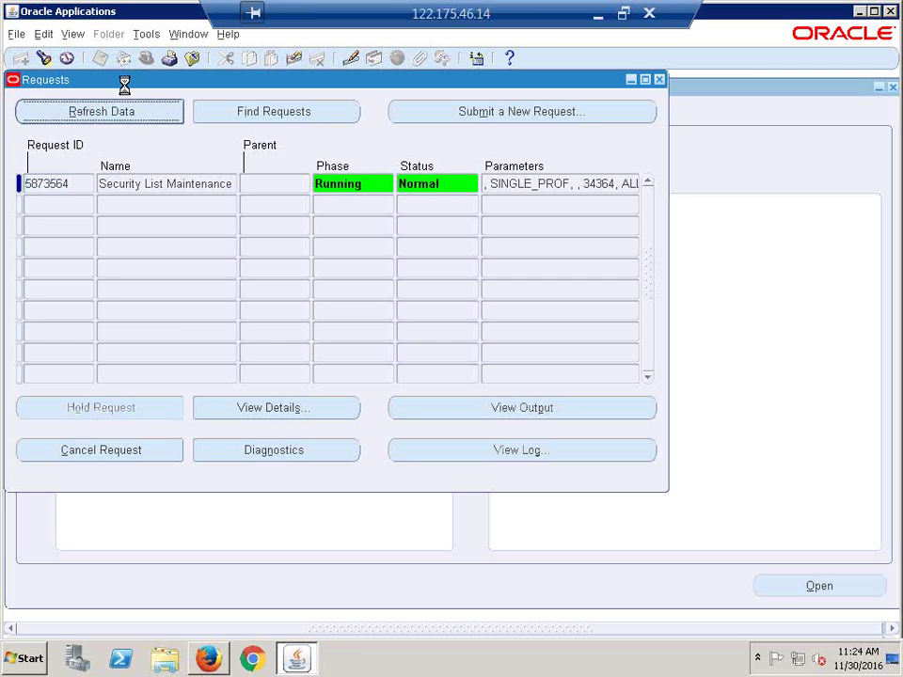
key("alt+r")
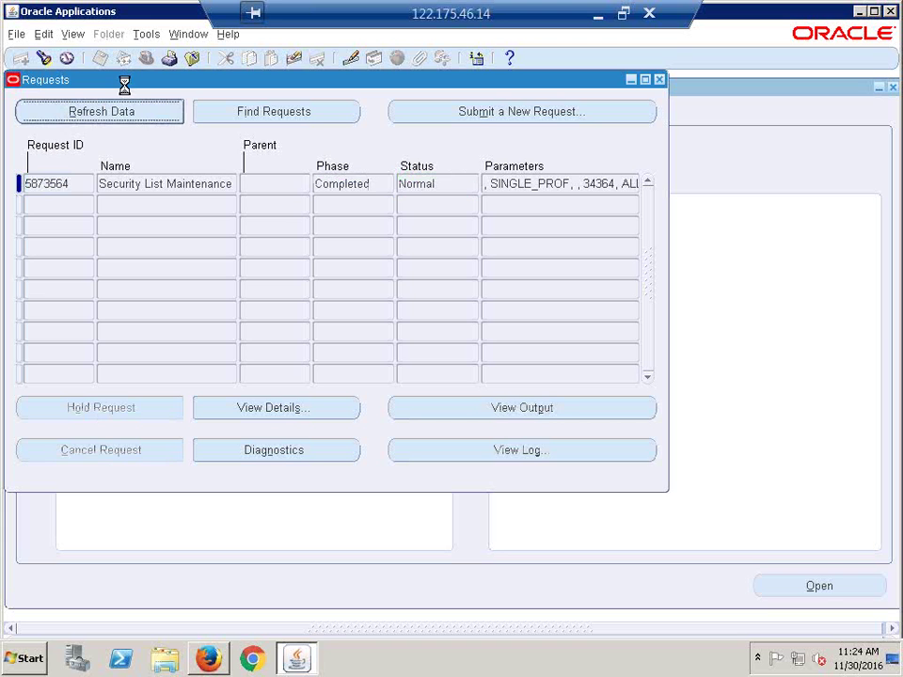
left_click(659, 80)
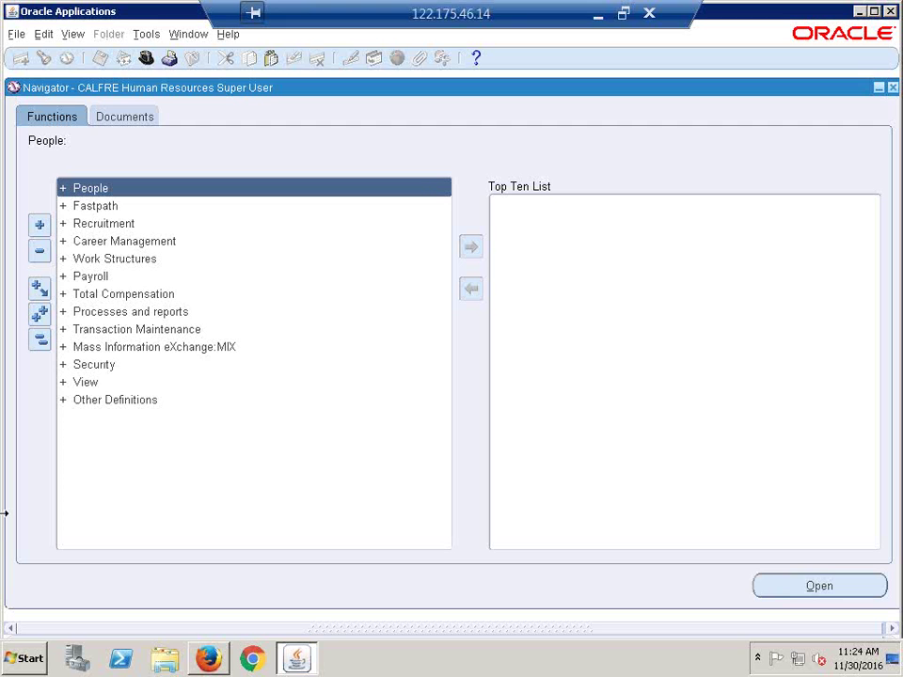
left_click(148, 58)
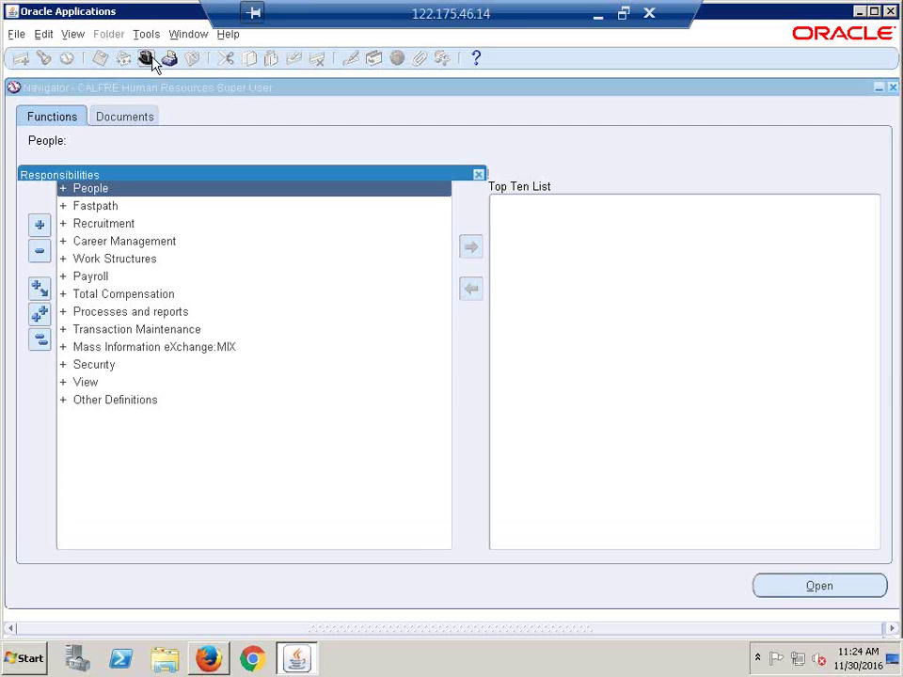
Step: Switch to CALFRE Accounts Payable Super User and open Invoices > Entry > Invoices
left_click(125, 276)
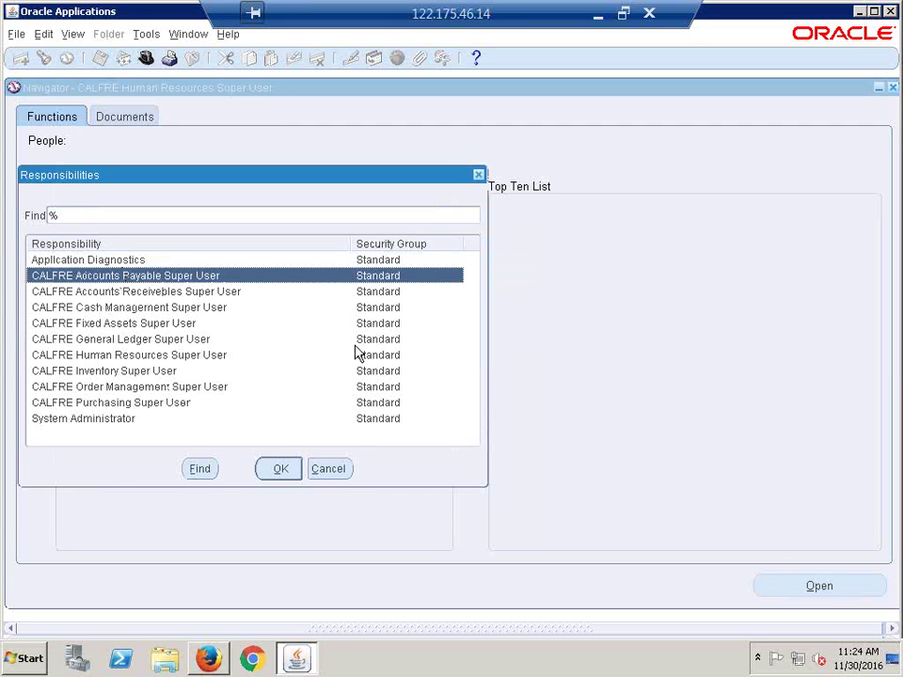
key("Return")
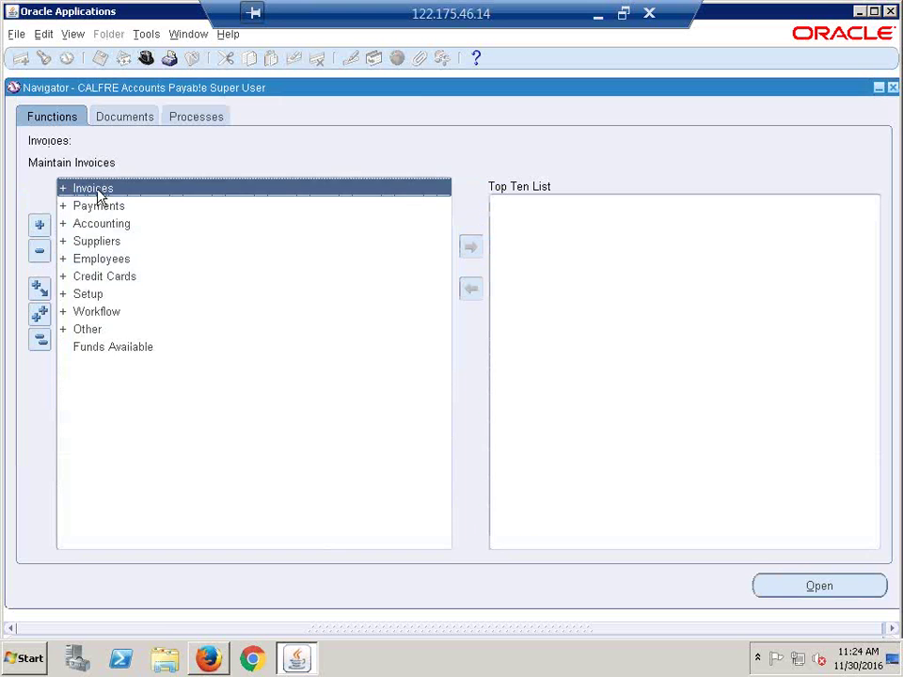
double_click(99, 192)
double_click(106, 209)
left_click(131, 226)
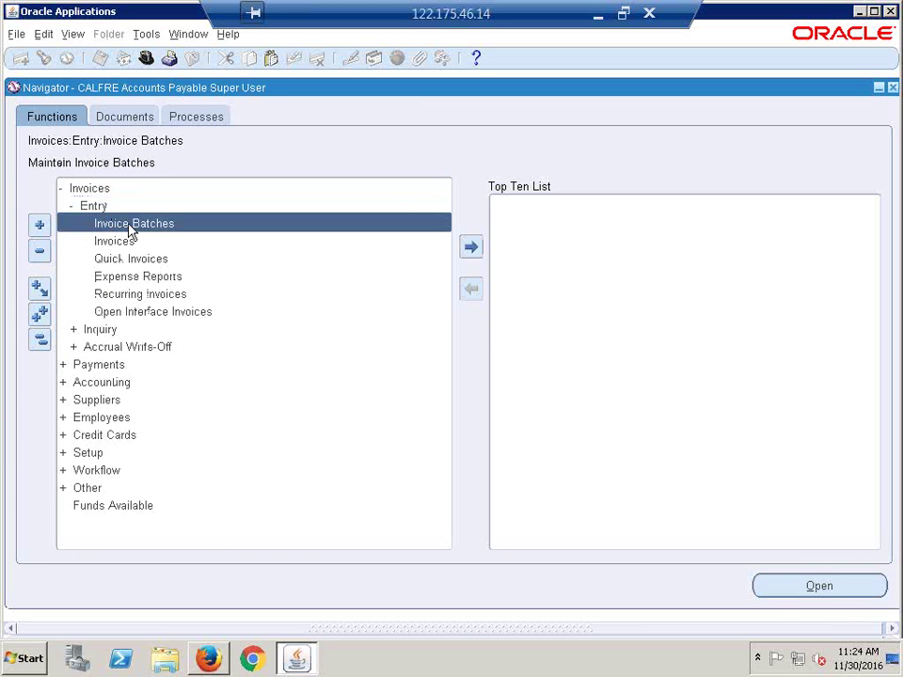
left_click(122, 241)
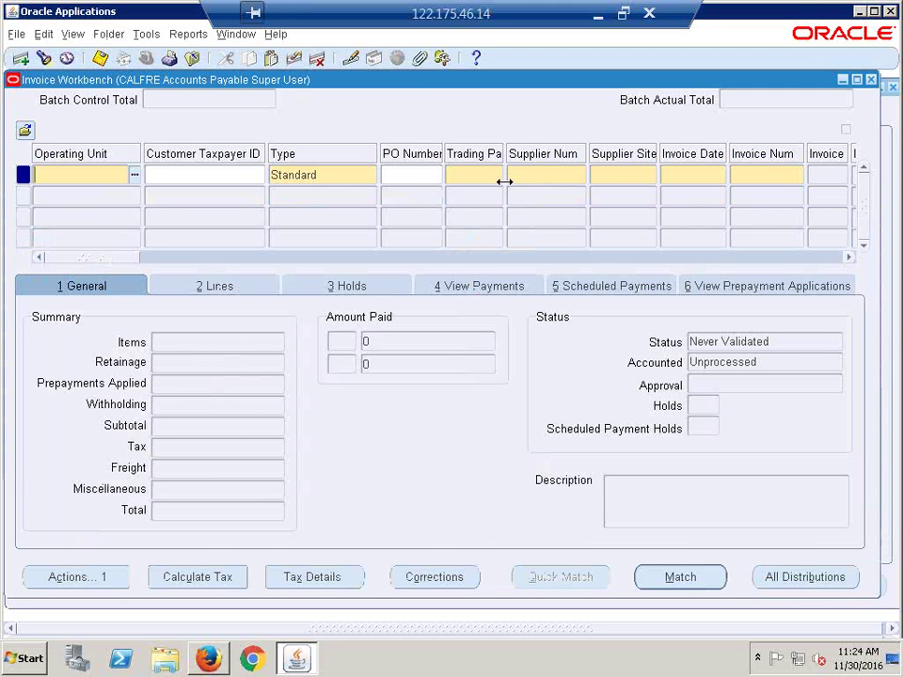
Step: Check the operating units offered in the Invoice Workbench, then close the workbench
left_click(135, 175)
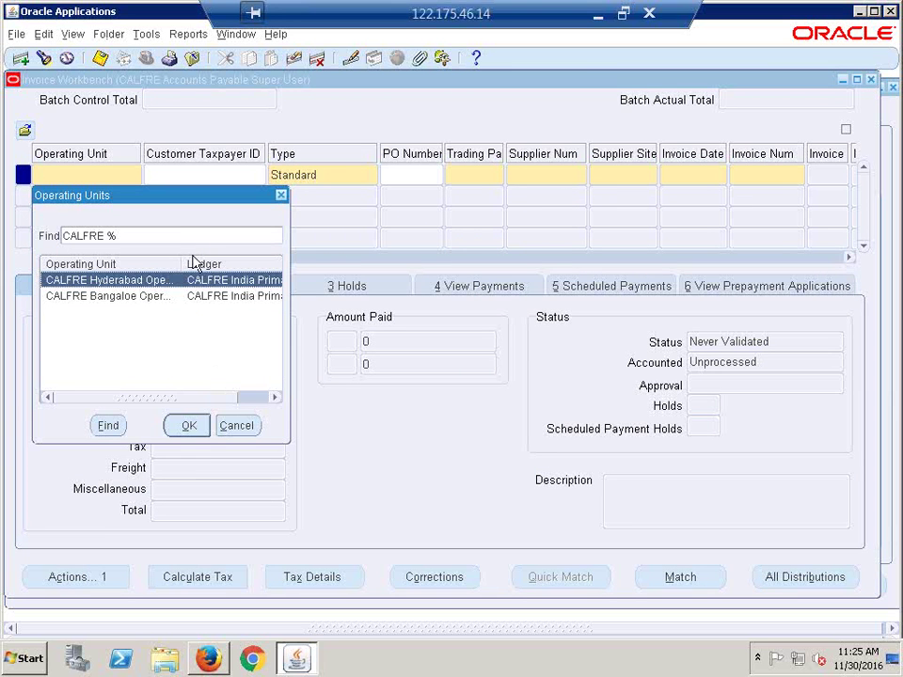
left_click(281, 197)
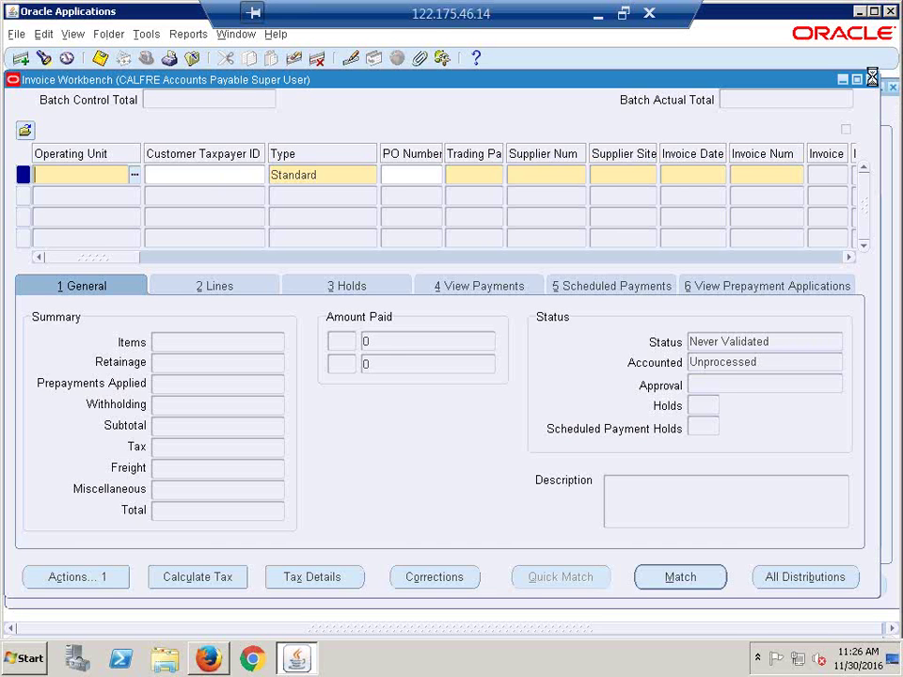
left_click(872, 79)
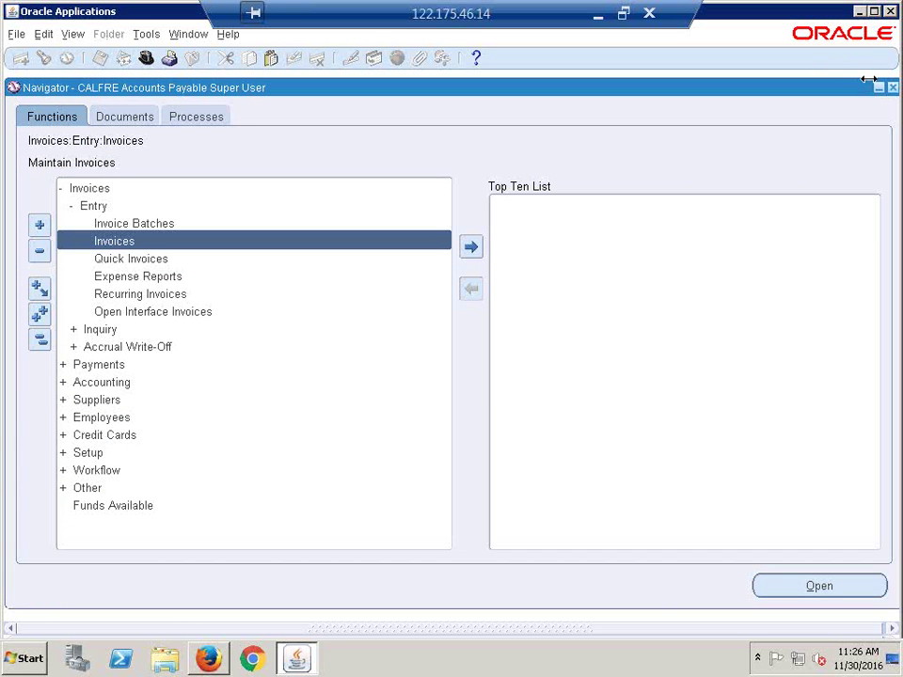
Step: Collapse the navigator tree and switch to the System Administrator responsibility
left_click(40, 340)
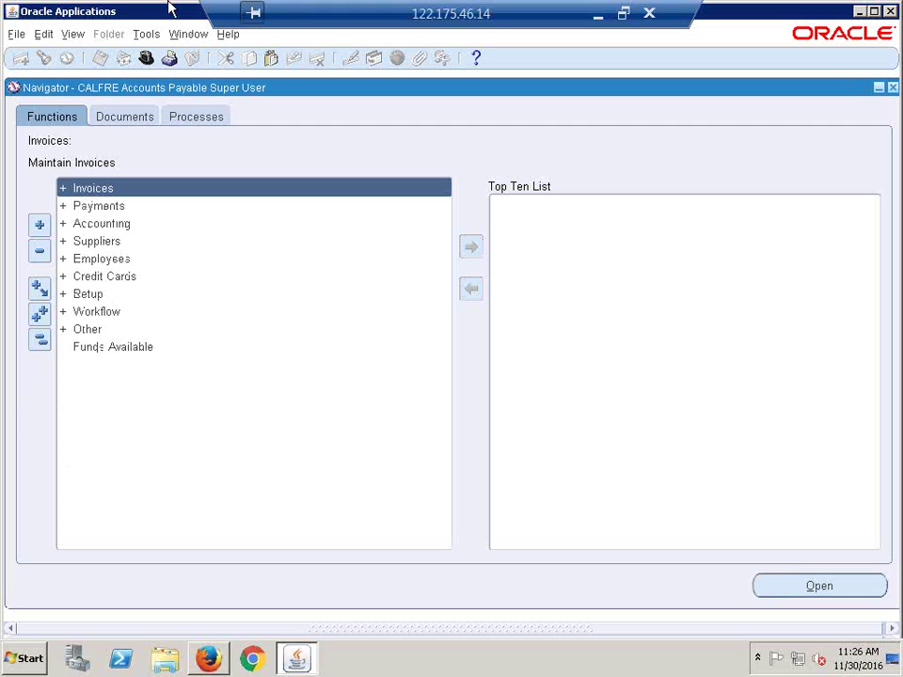
left_click(146, 58)
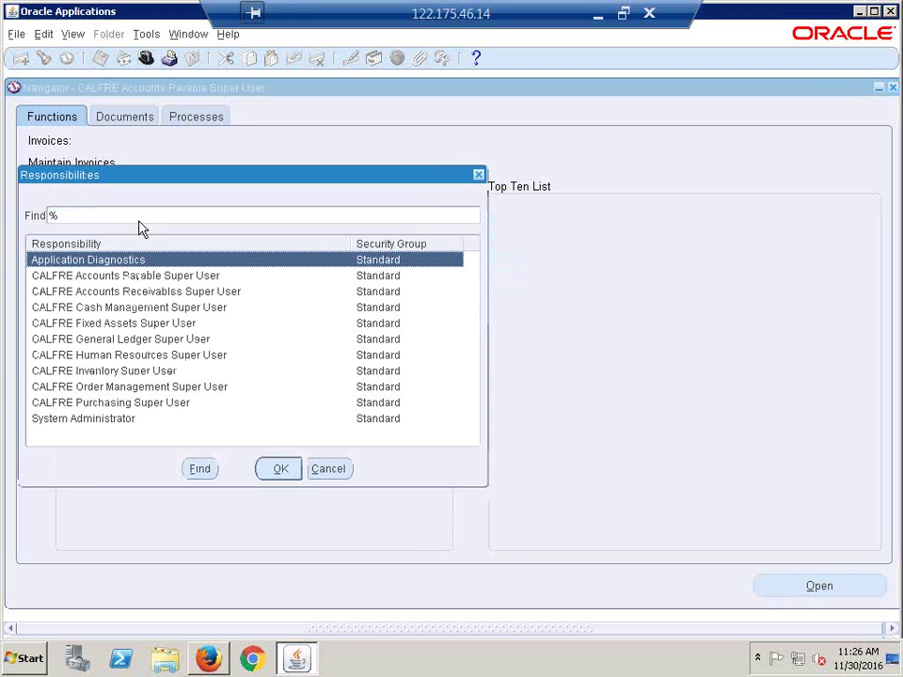
key("End")
key("Return")
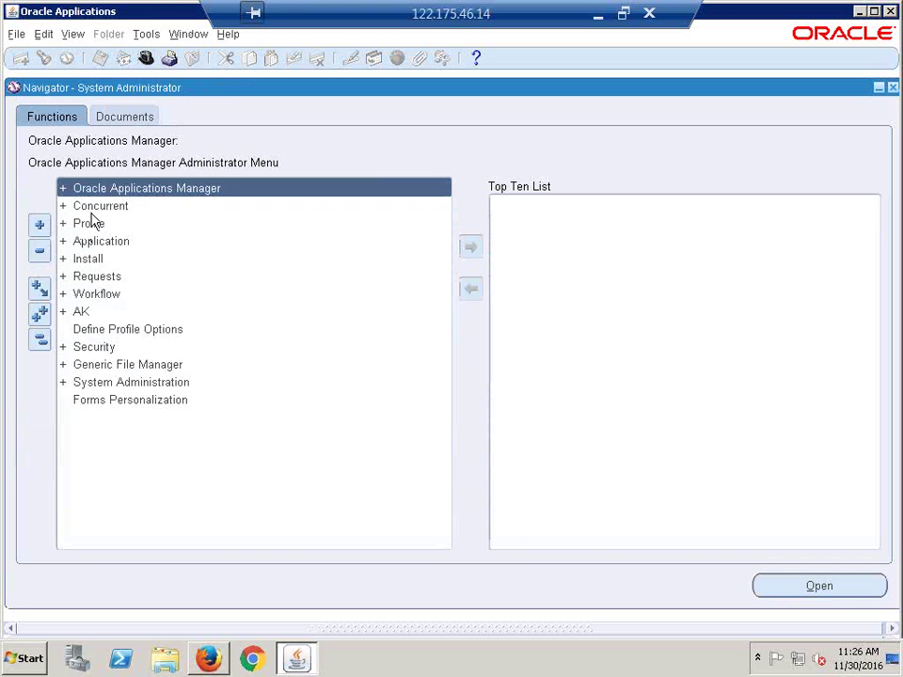
Step: Open Profile > System to bring up the Find System Profile Values search
double_click(90, 225)
double_click(115, 243)
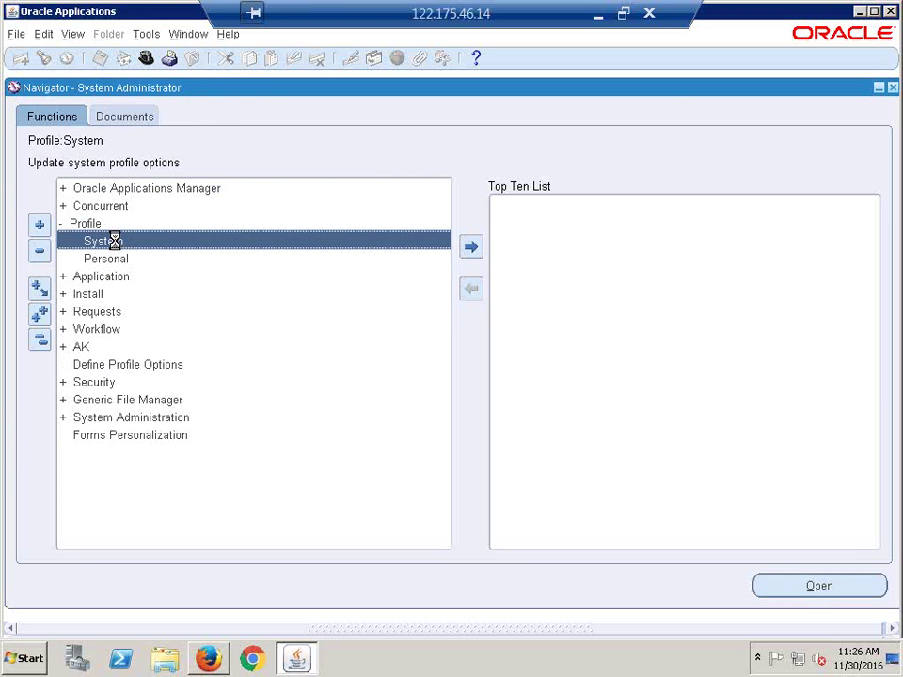
left_click(388, 165)
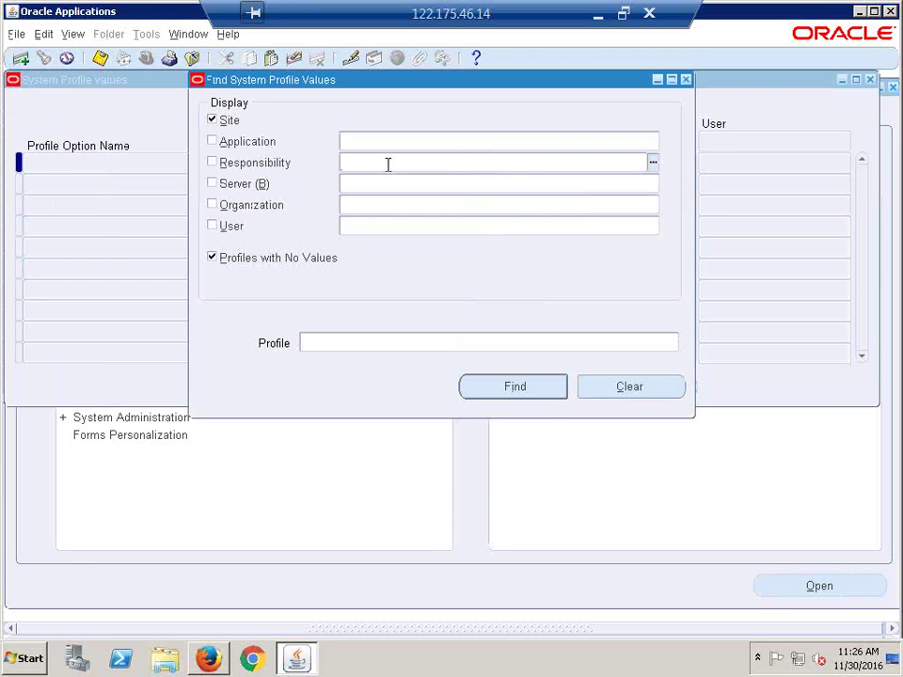
Step: Search profile values for responsibility CALFRE Accounts Payable Super User and profile MO%Default%
type("CALFRETPA")
key("BackSpace")
key("BackSpace")
key("BackSpace")
type("ACC")
key("Tab")
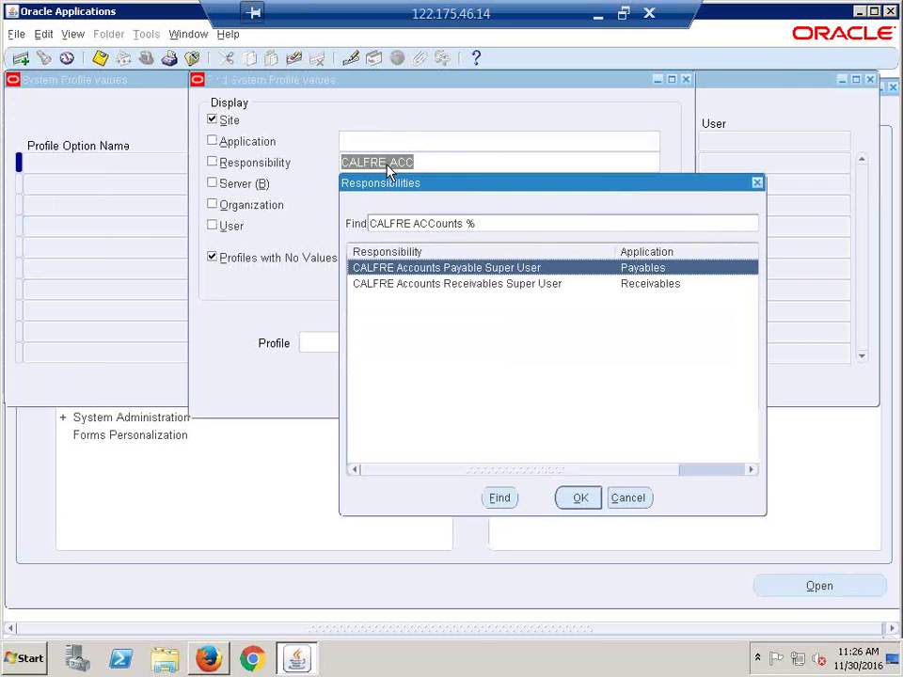
left_click(575, 497)
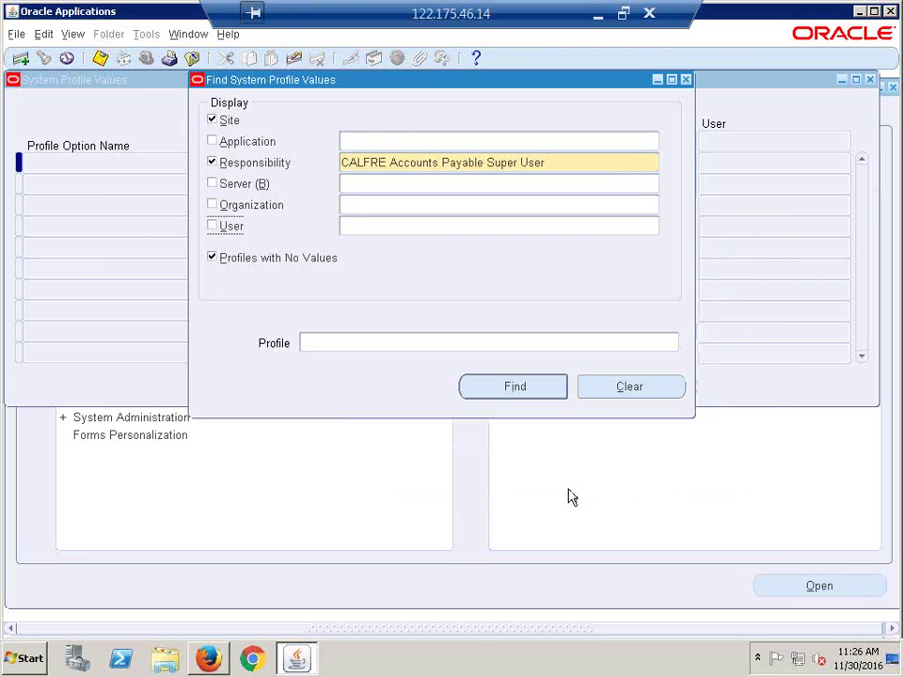
left_click(354, 343)
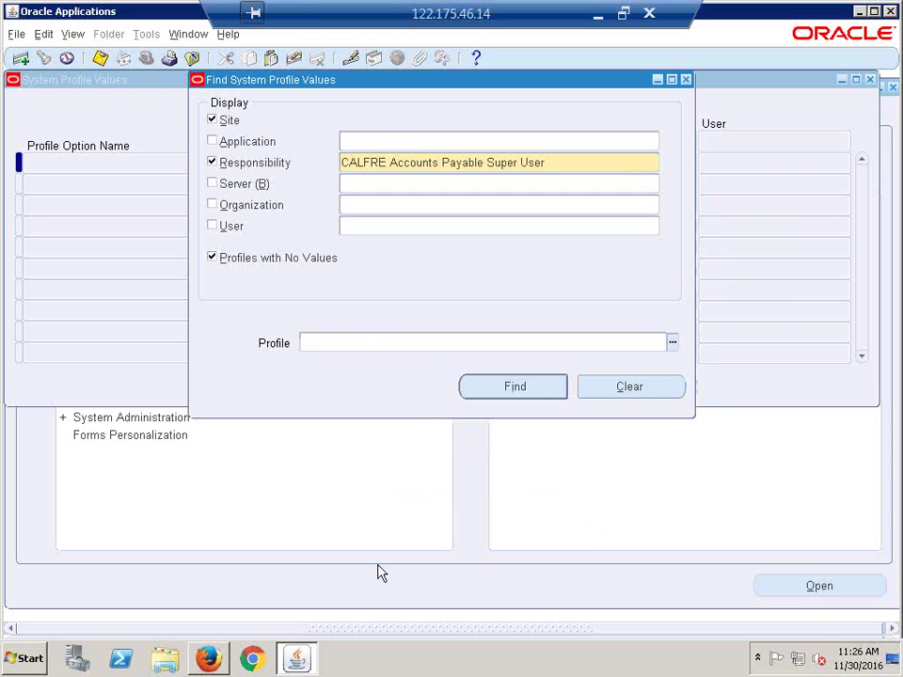
type("MO%Default%")
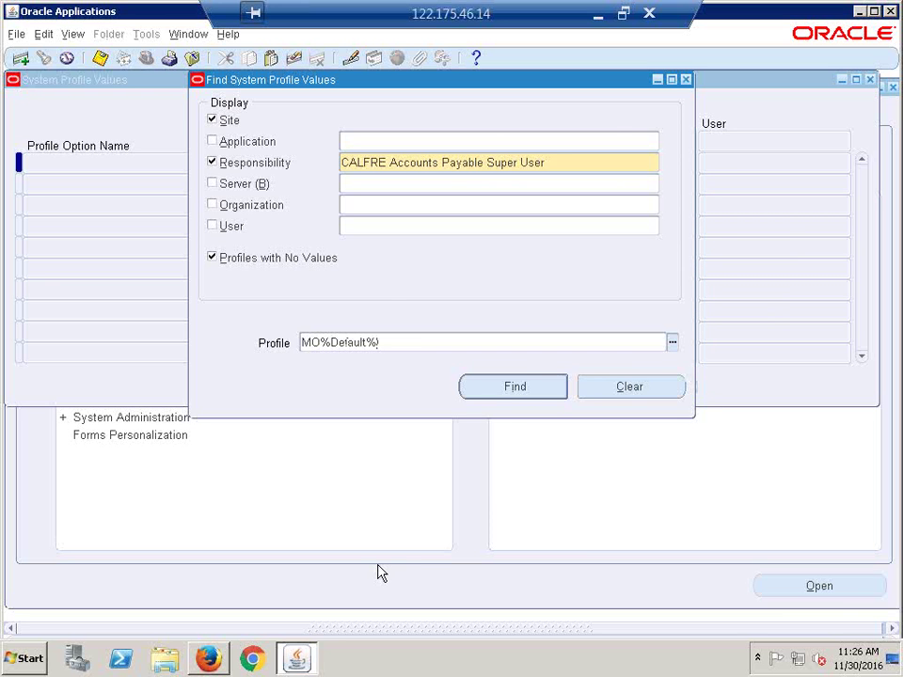
key("Return")
left_click(173, 163)
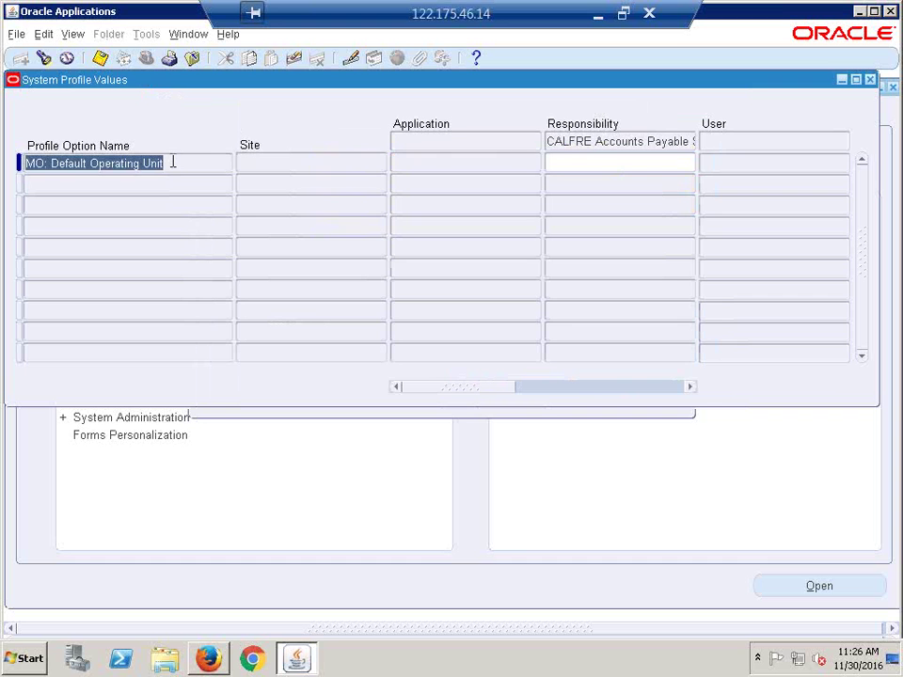
key("F11")
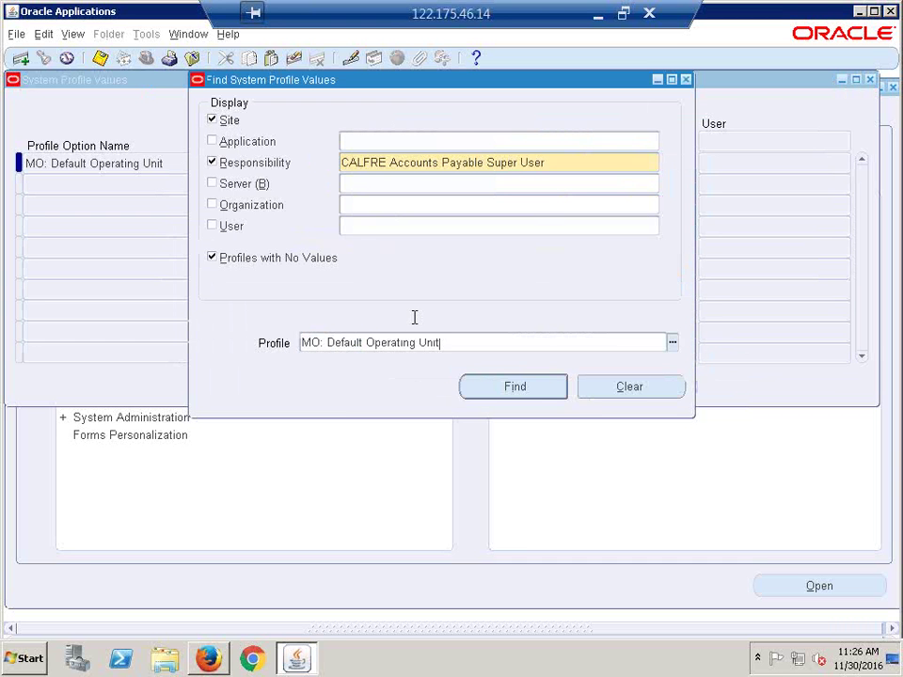
left_click_drag(402, 82, 236, 119)
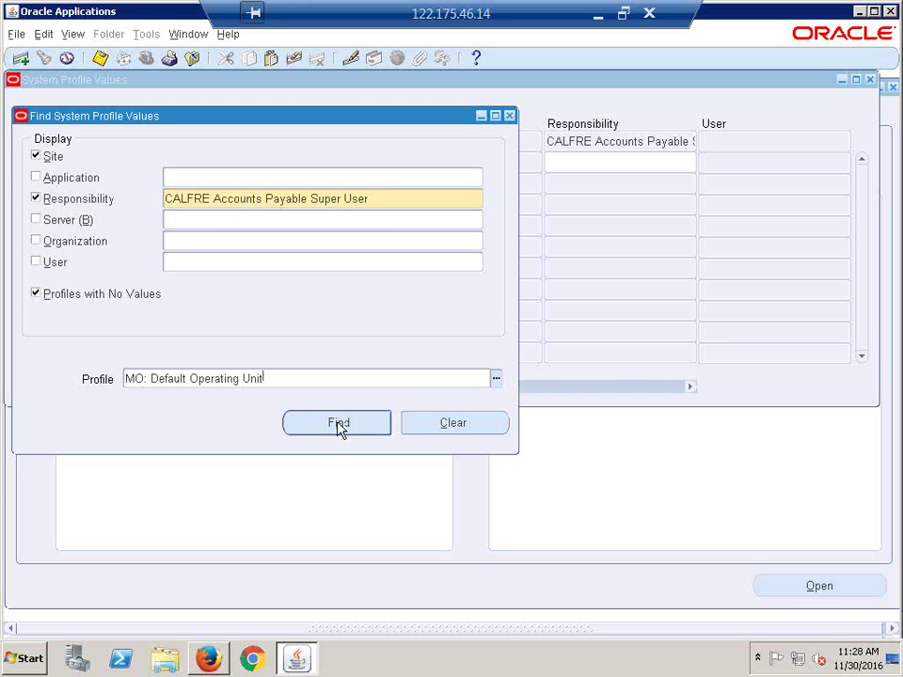
left_click(339, 423)
Step: Enter CALFRE Hyderabad Operating Unit as the responsibility-level value, then close System Profile Values
left_click(550, 169)
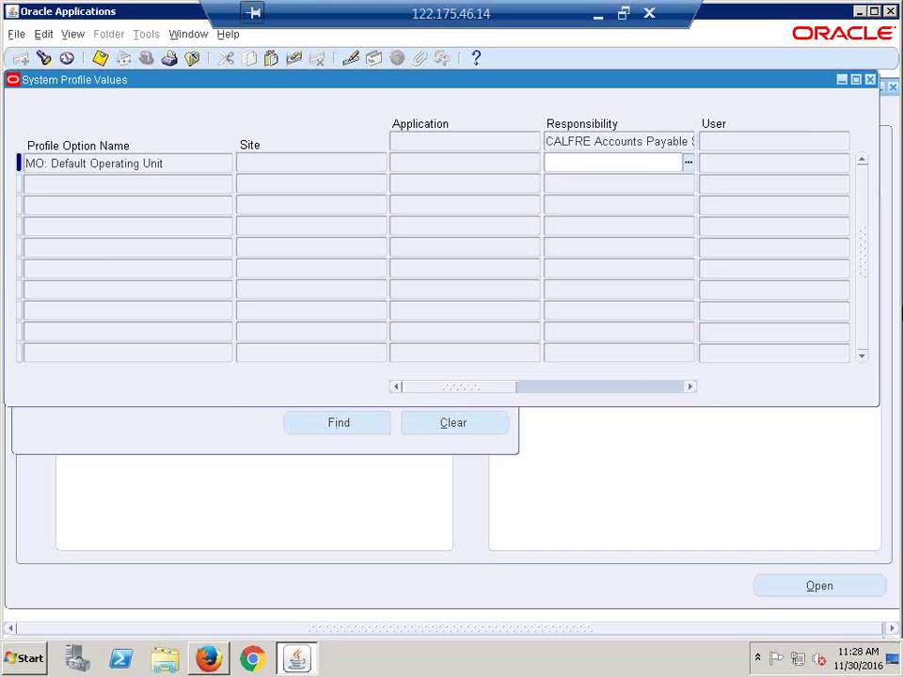
type("calfre h")
key("Tab")
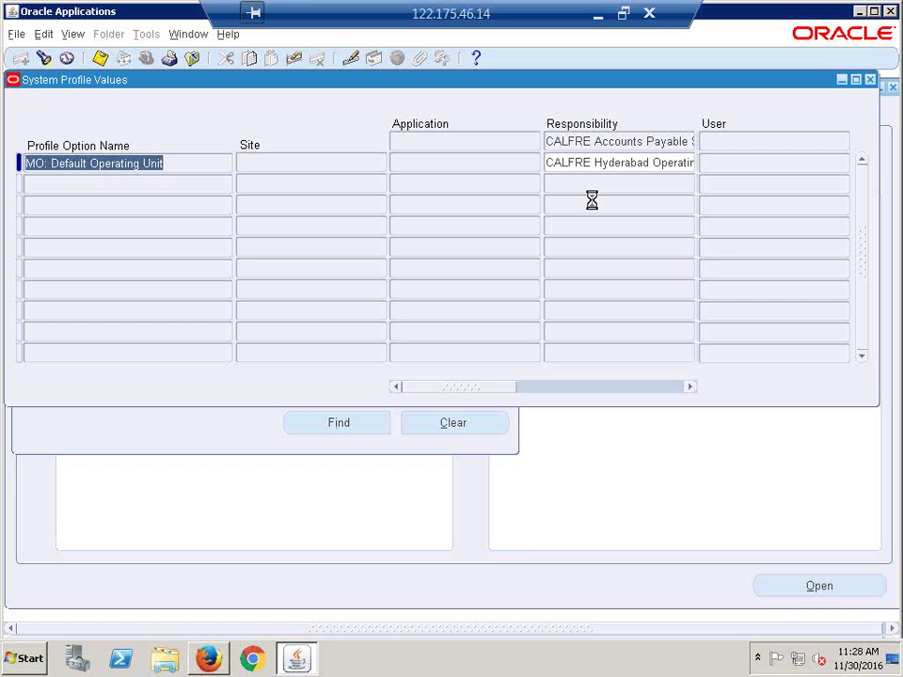
left_click(872, 82)
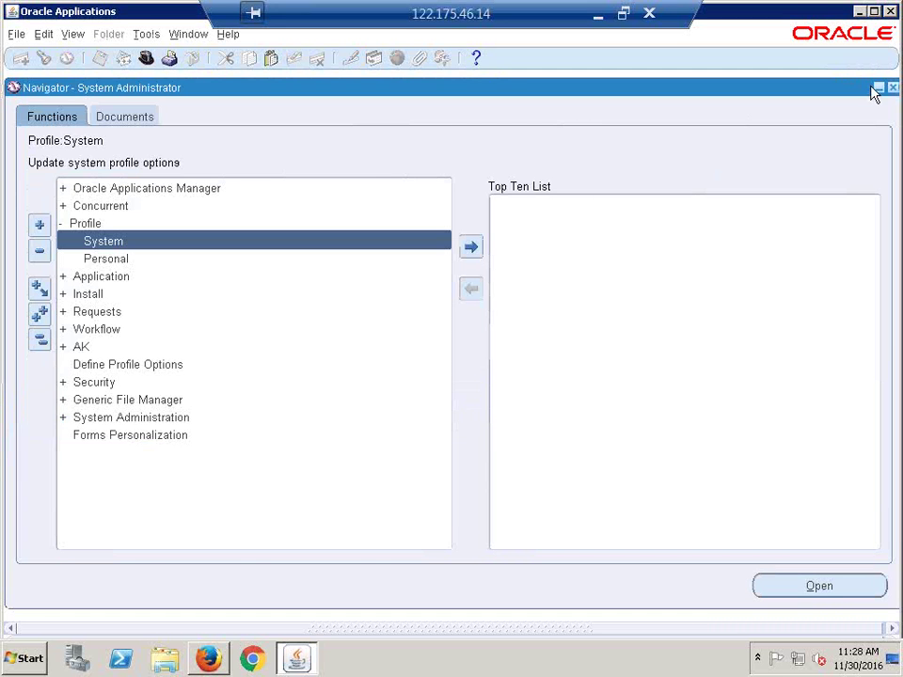
Step: Switch responsibility to CALFRE Accounts Payable Super User
left_click(38, 344)
left_click(147, 58)
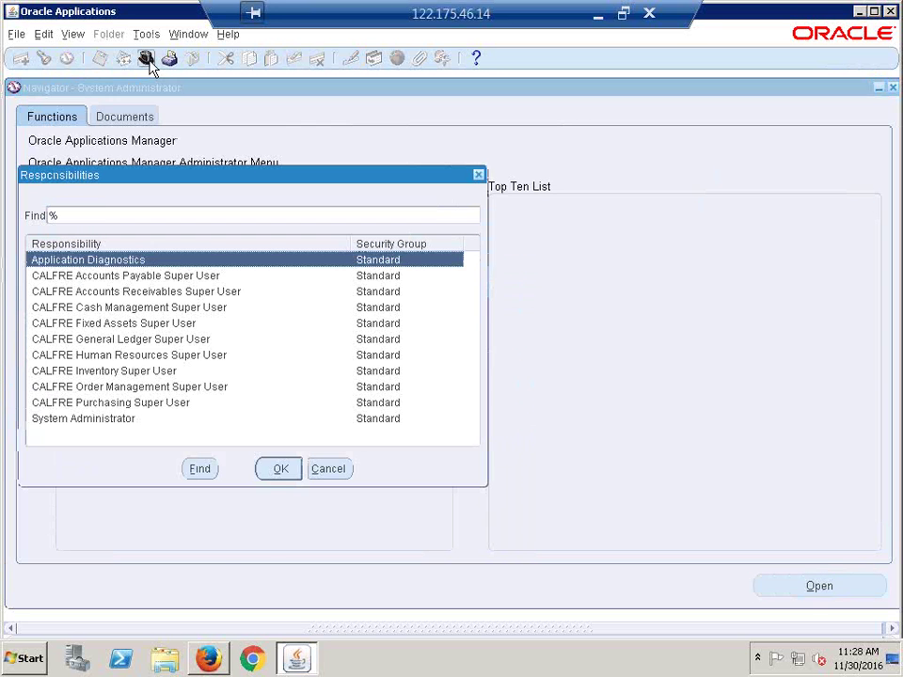
double_click(104, 277)
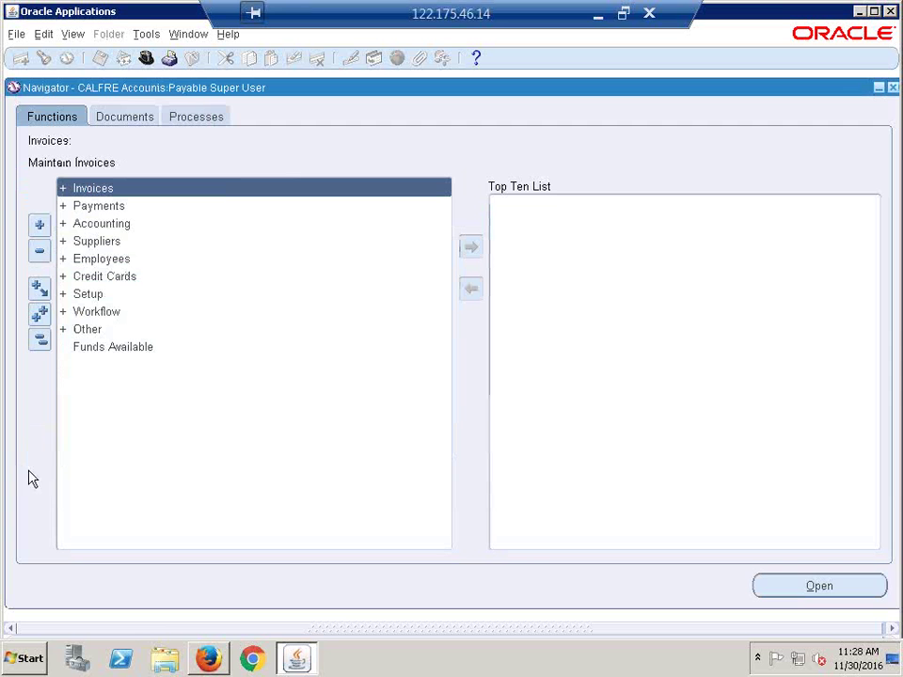
Step: Open the Invoice Workbench from Invoices > Entry > Invoices, defaulting to CALFRE Hyderabad
left_click(38, 344)
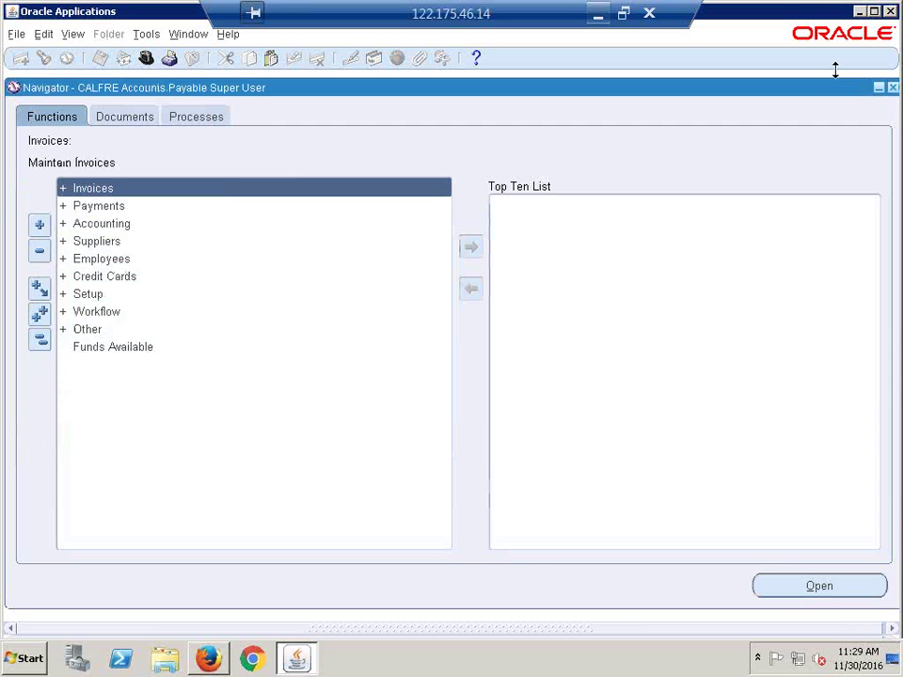
double_click(127, 188)
double_click(130, 205)
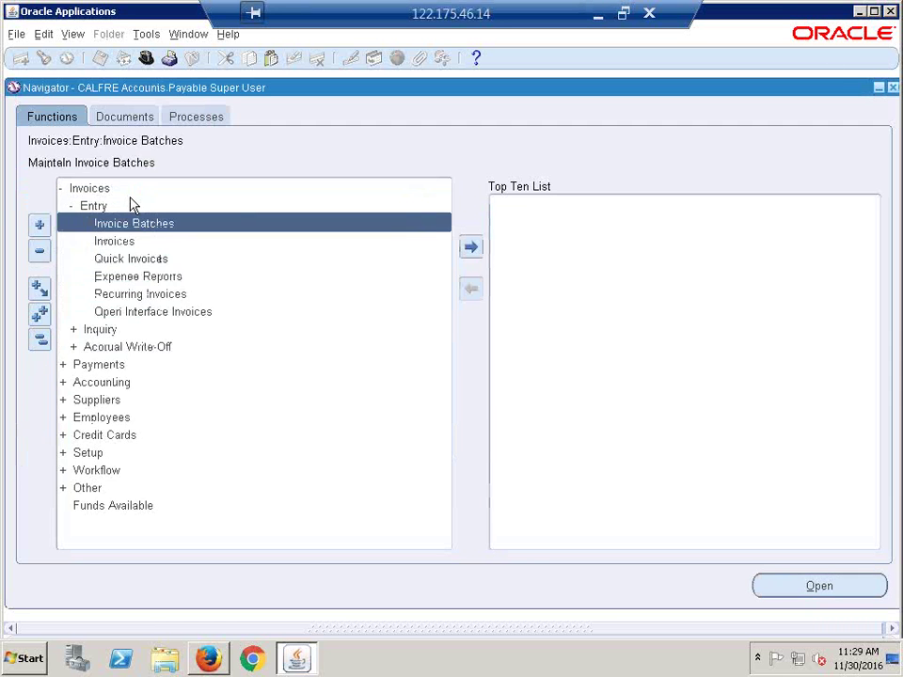
key("Down")
key("Return")
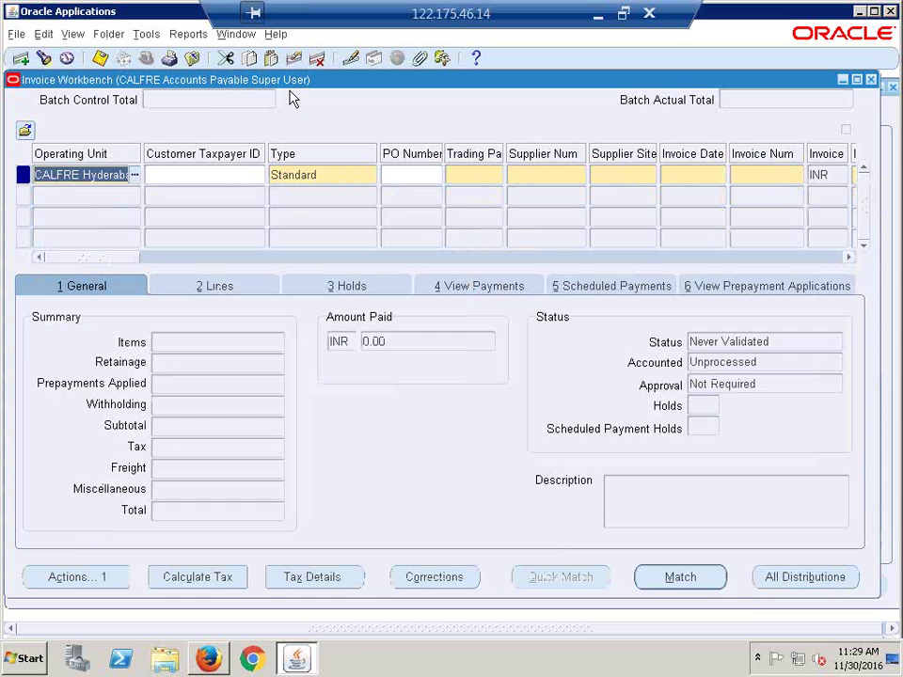
Step: Change the invoice's operating unit from CALFRE Hyderabad to CALFRE Bangalore Operating Unit
left_click(231, 175)
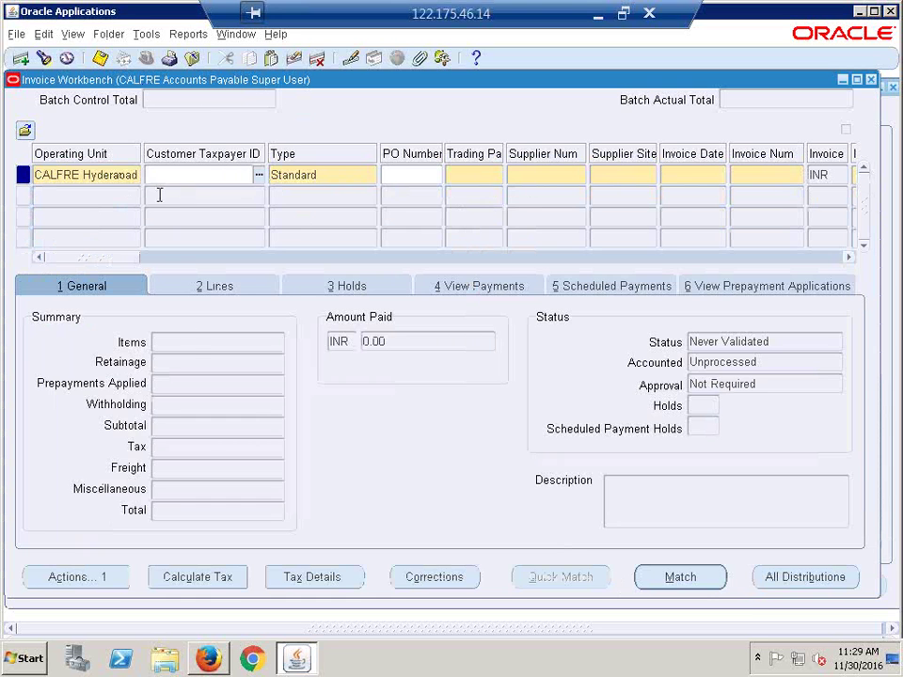
left_click(467, 175)
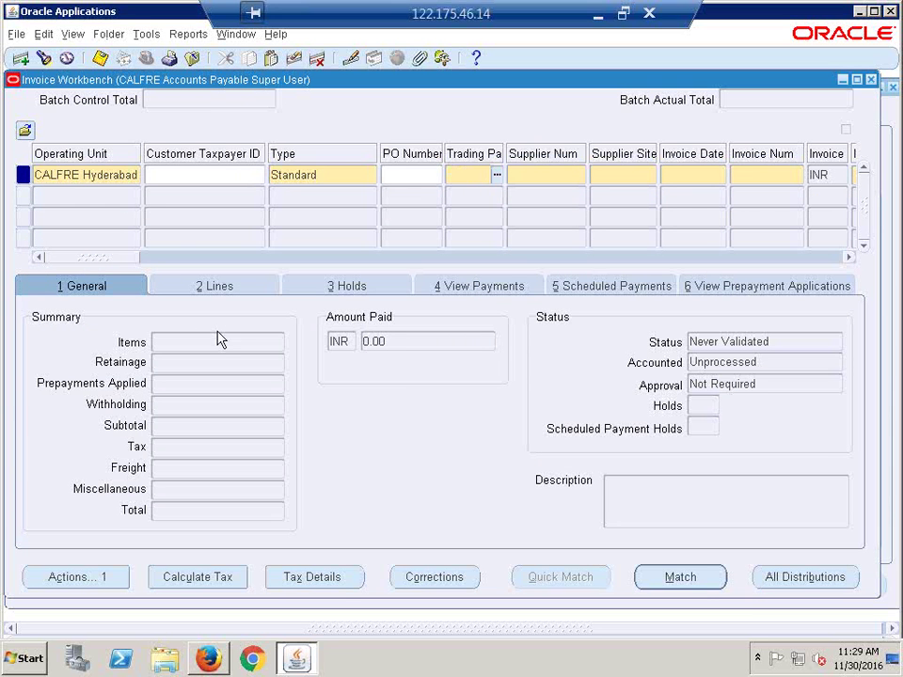
left_click(126, 175)
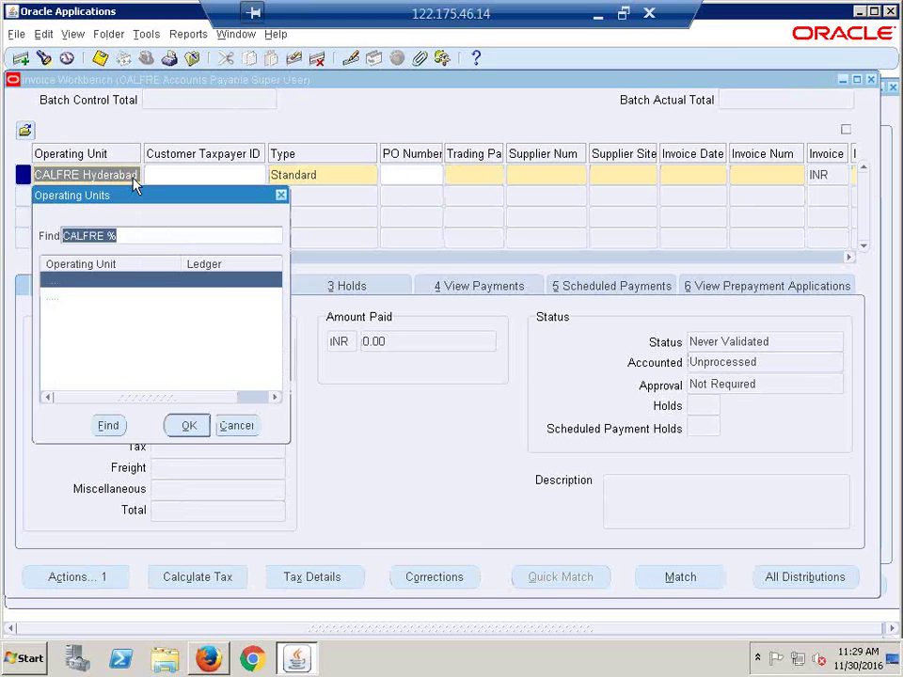
left_click(129, 298)
left_click(188, 430)
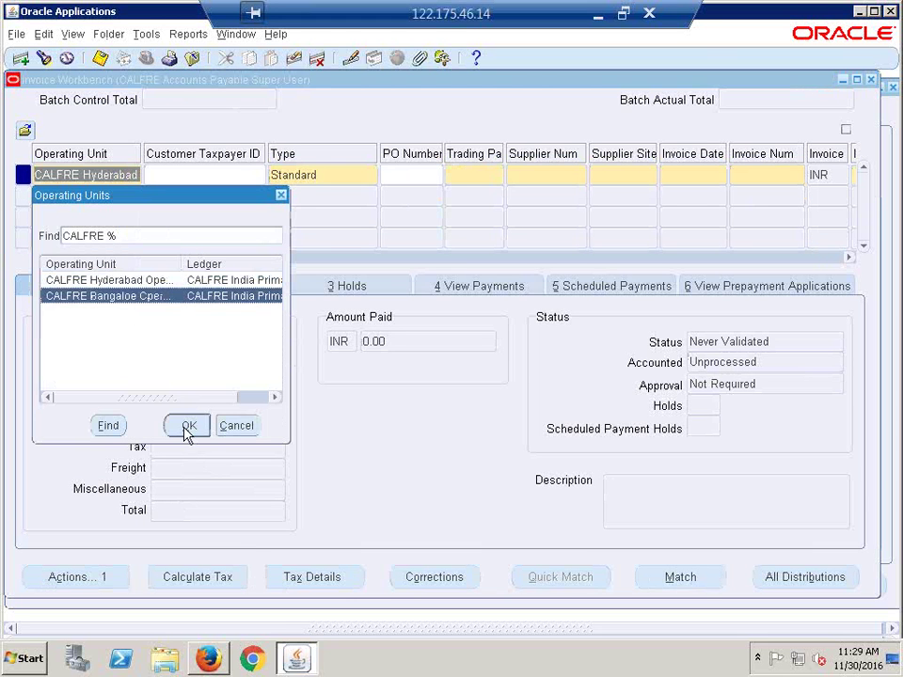
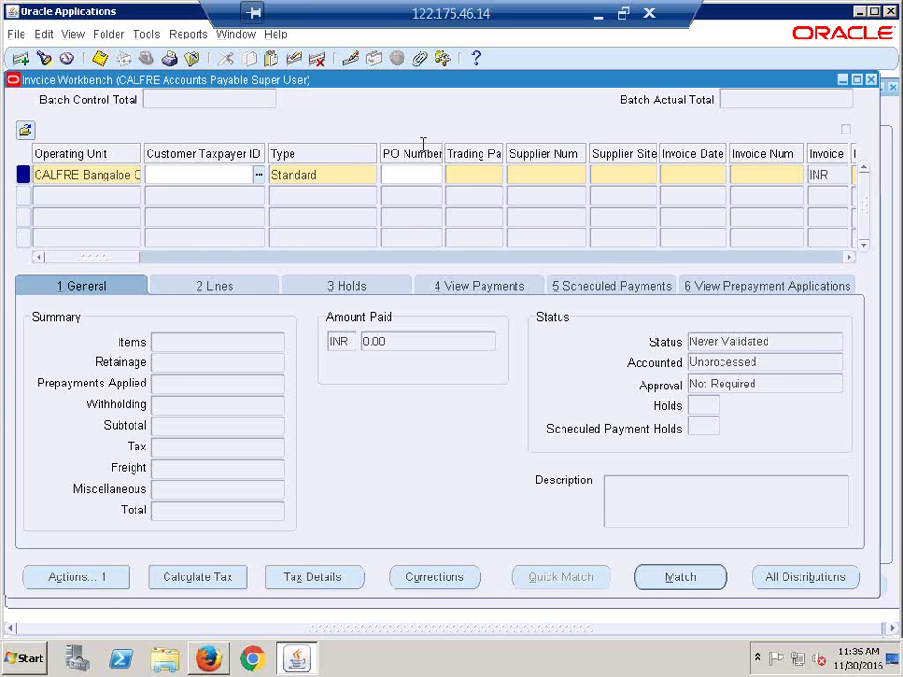
Step: Open the invoice's Trading Partner list and close it without choosing a supplier
left_click(472, 181)
left_click(497, 176)
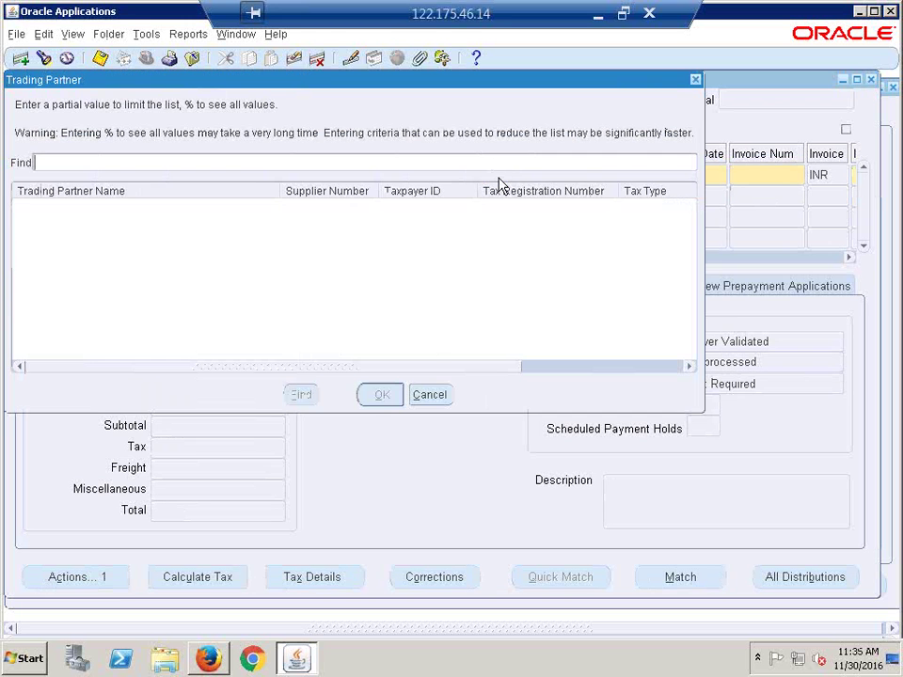
type("%")
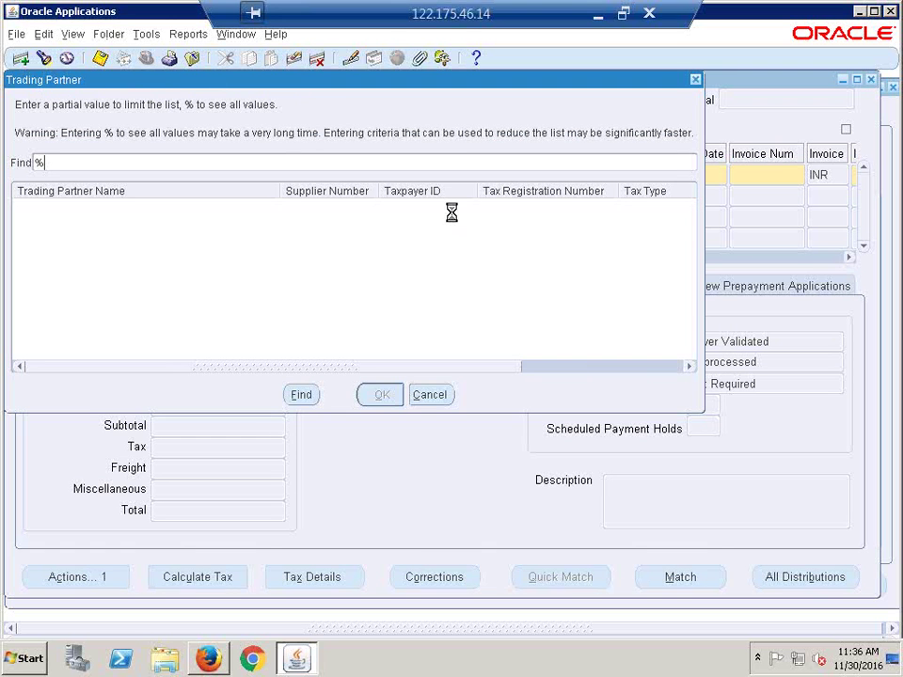
key("BackSpace")
left_click(434, 395)
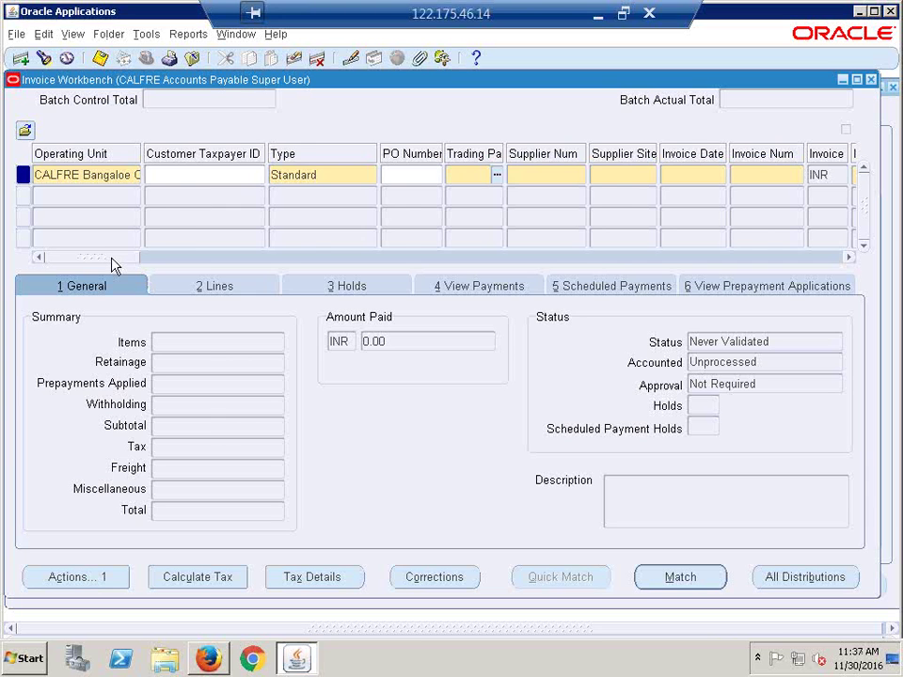
left_click_drag(111, 259, 137, 263)
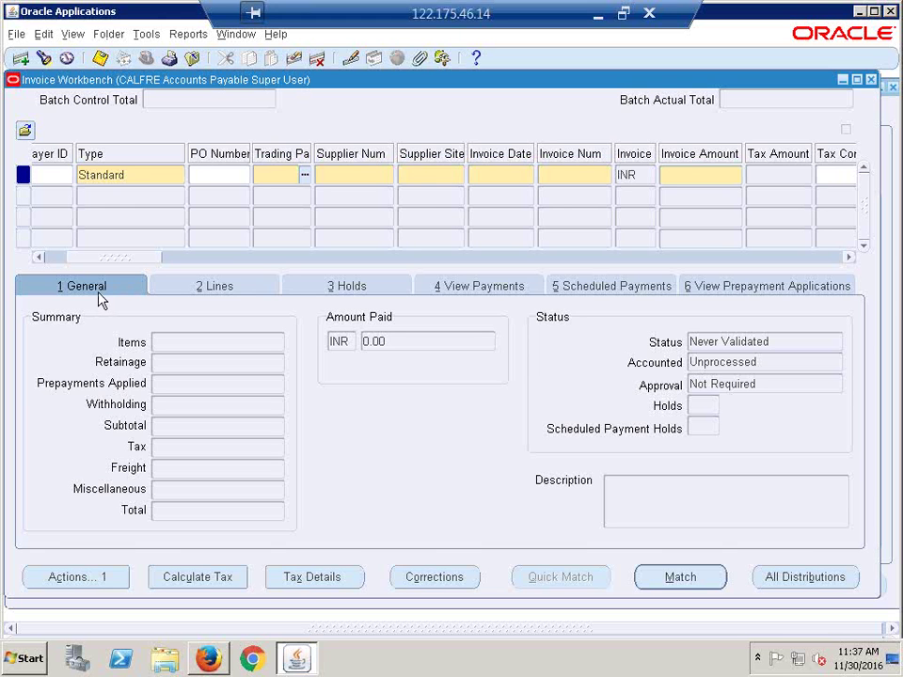
left_click_drag(114, 259, 291, 263)
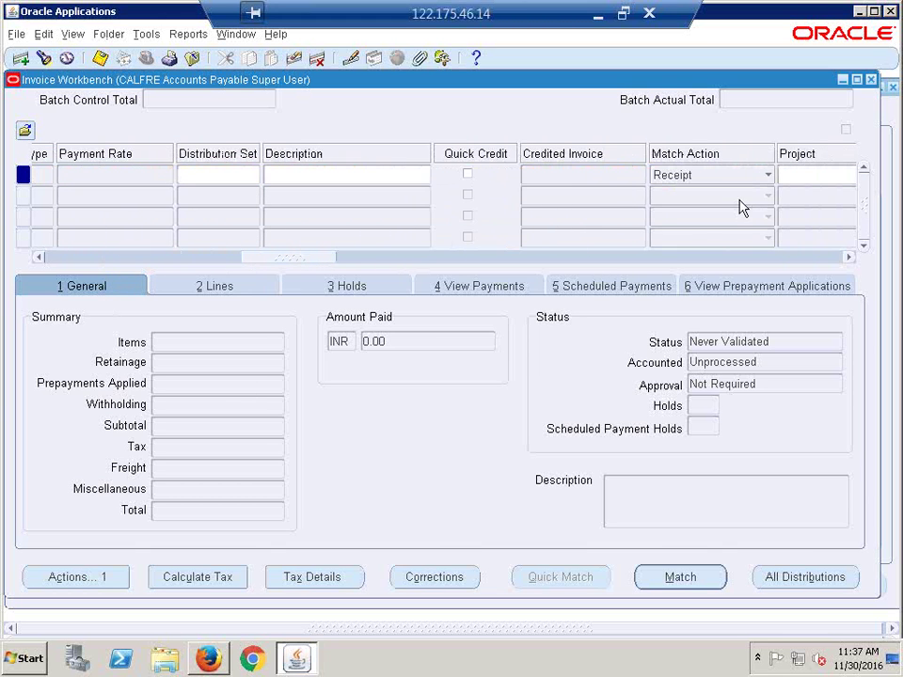
Step: Close the Invoice Workbench, collapse the Navigator tree and minimize the remote session
left_click(871, 81)
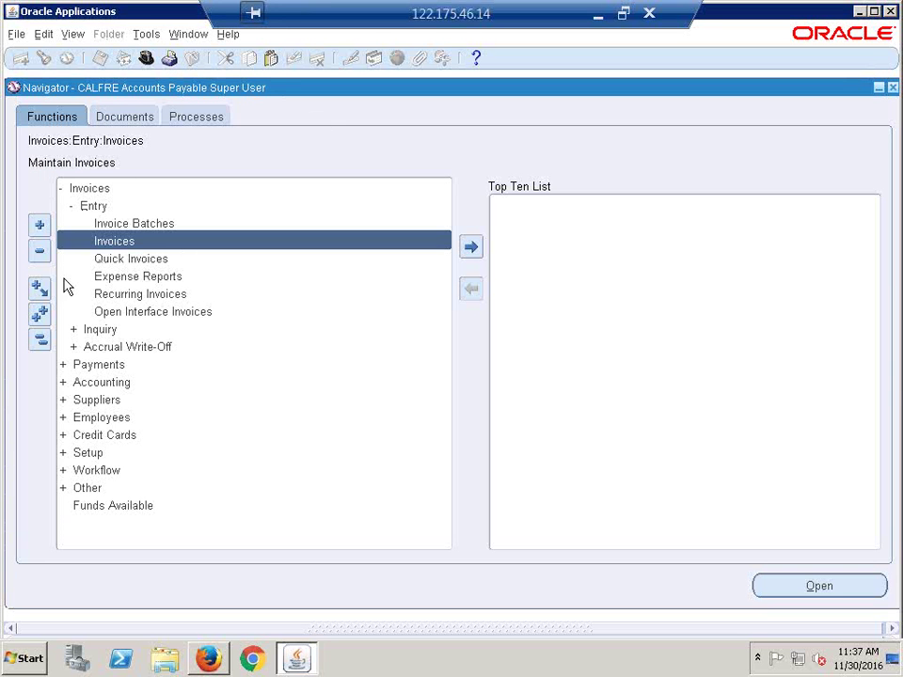
left_click(40, 340)
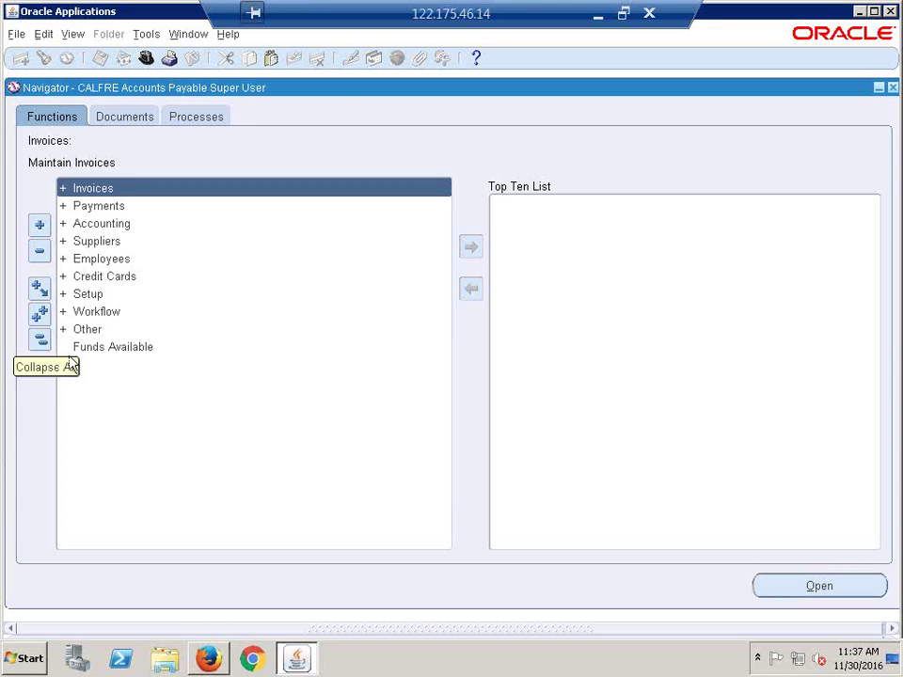
left_click(598, 19)
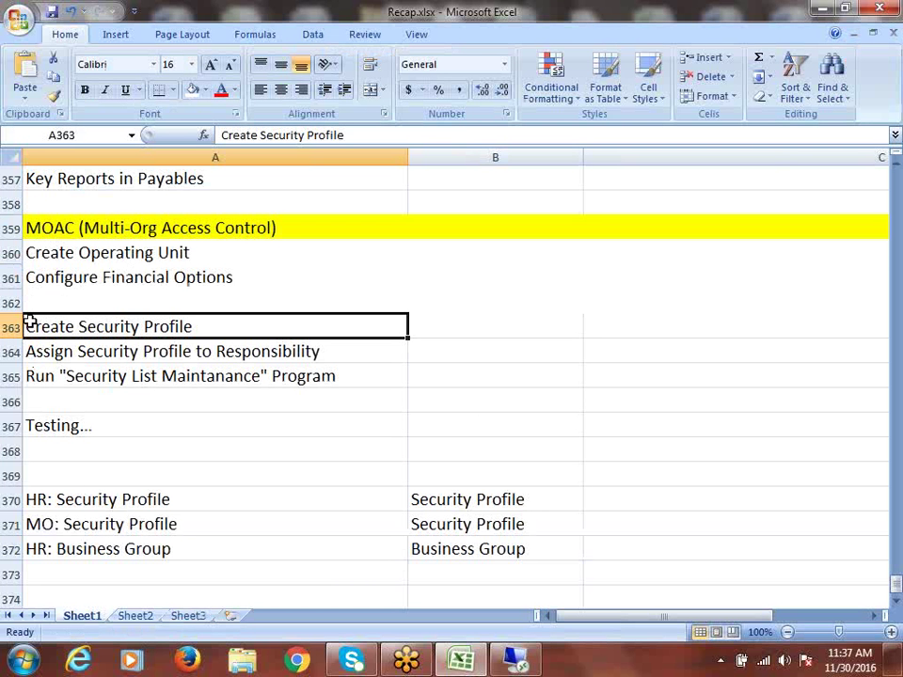
Step: Insert 'Global' before 'Security' in cells A363 and A364
double_click(82, 324)
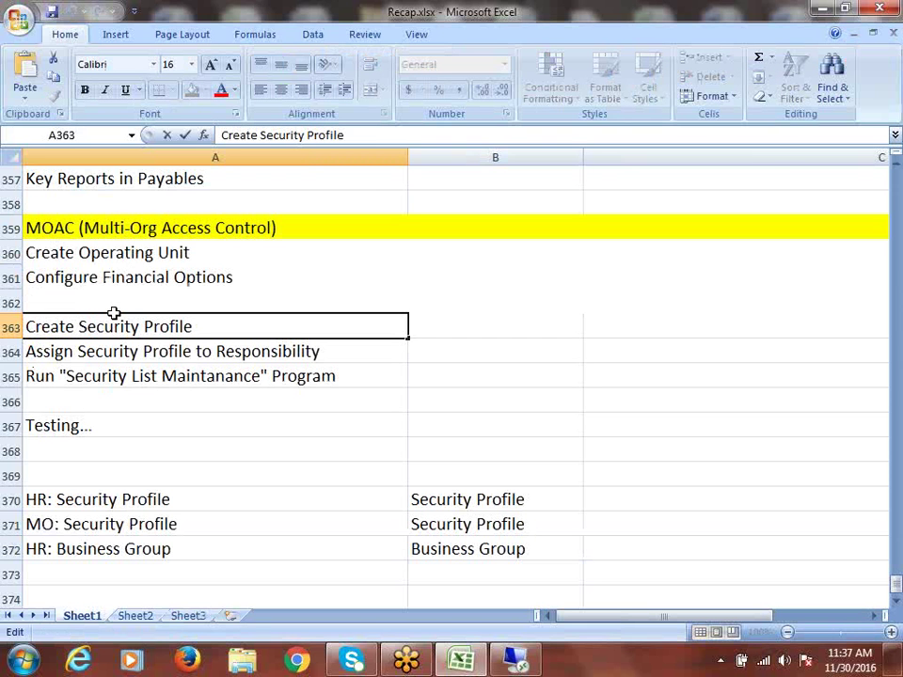
type("Global")
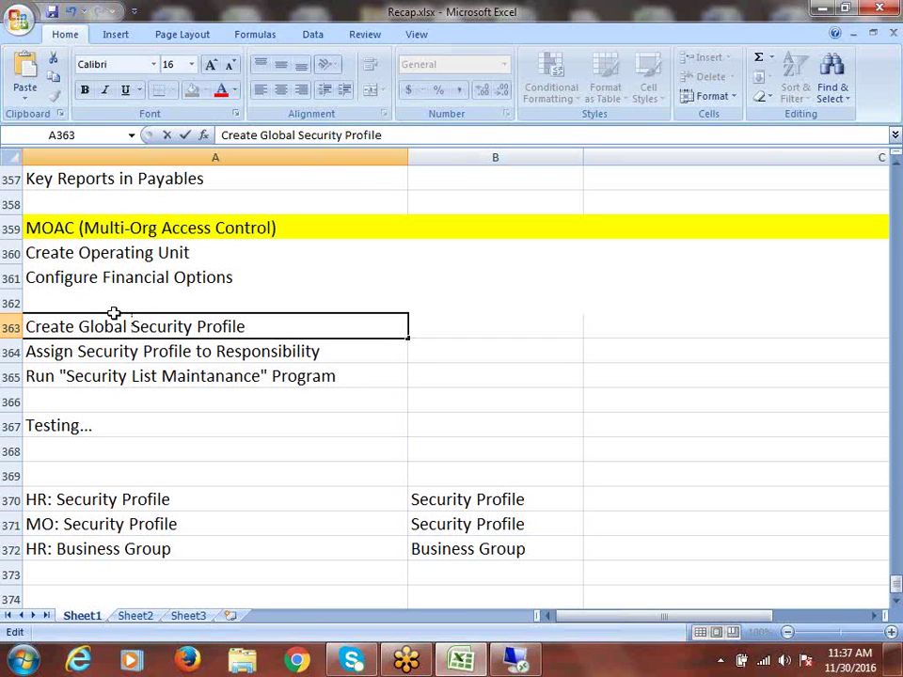
key("ctrl+Return")
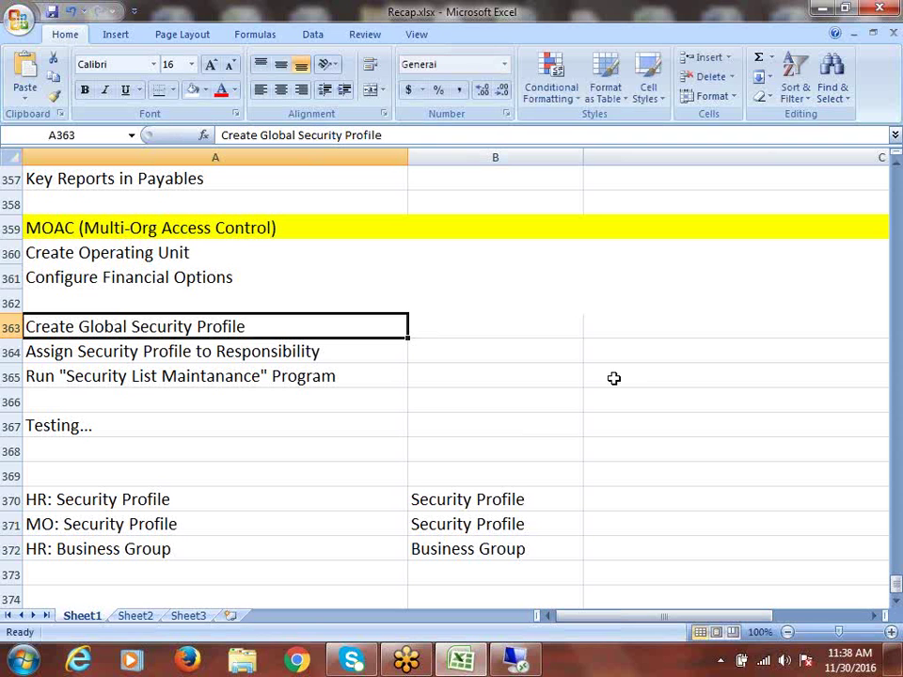
double_click(78, 351)
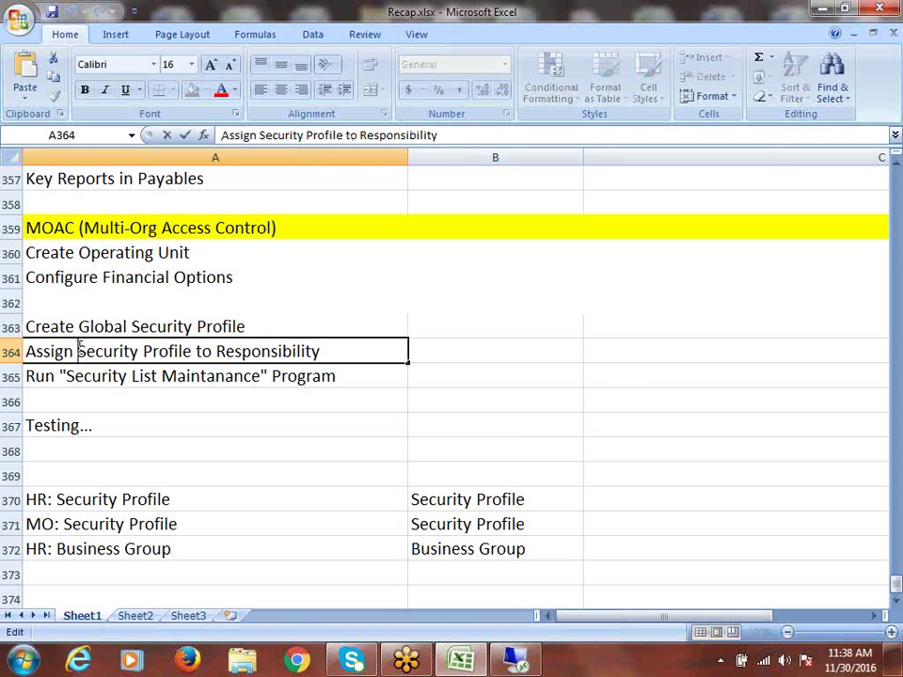
type("Glo")
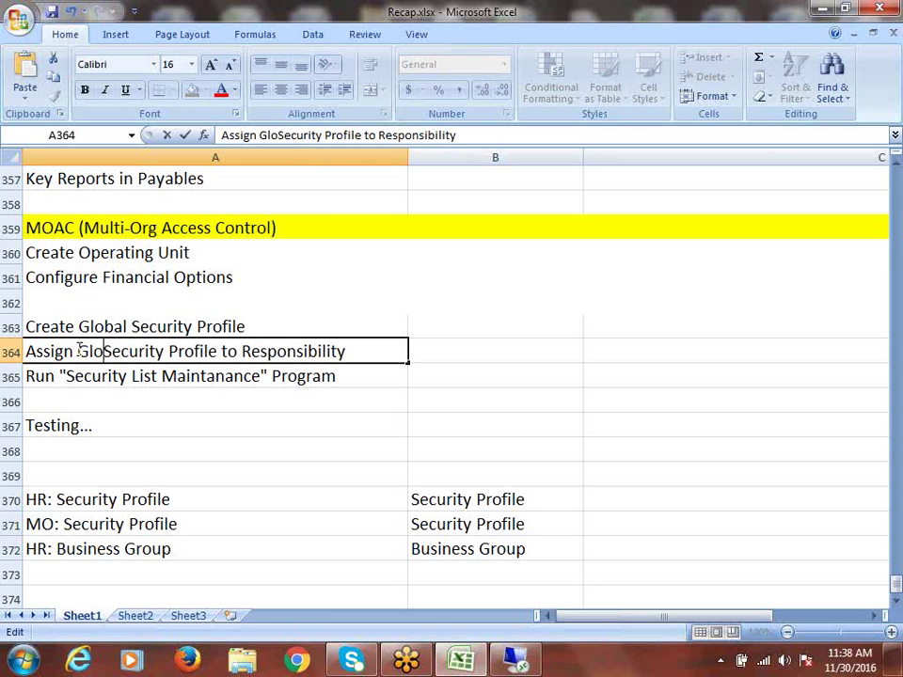
type("bal")
key("ctrl+s")
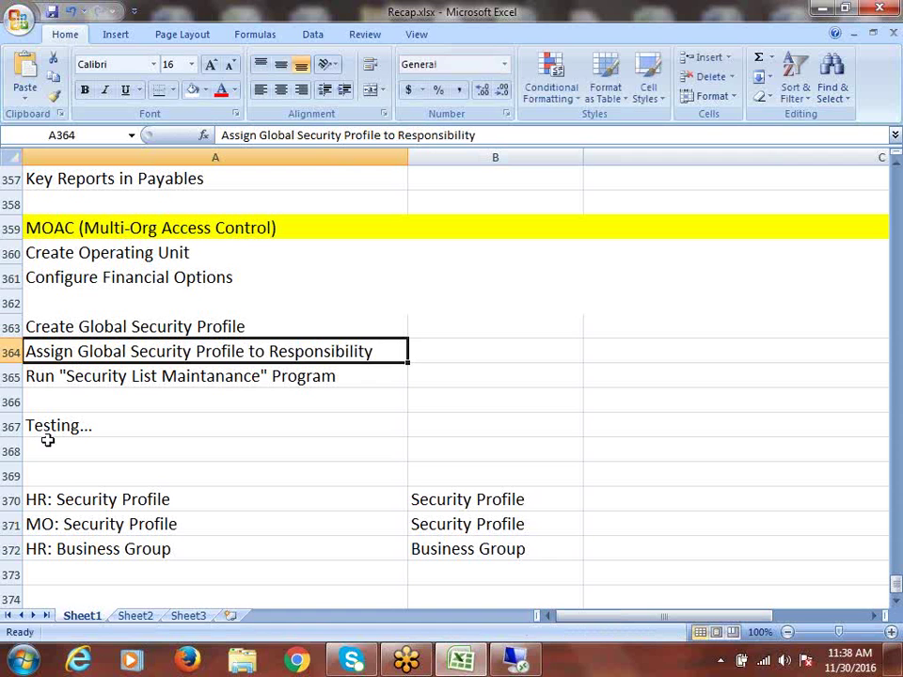
Step: Select A363:A365 and save Recap.xlsx
left_click(136, 376)
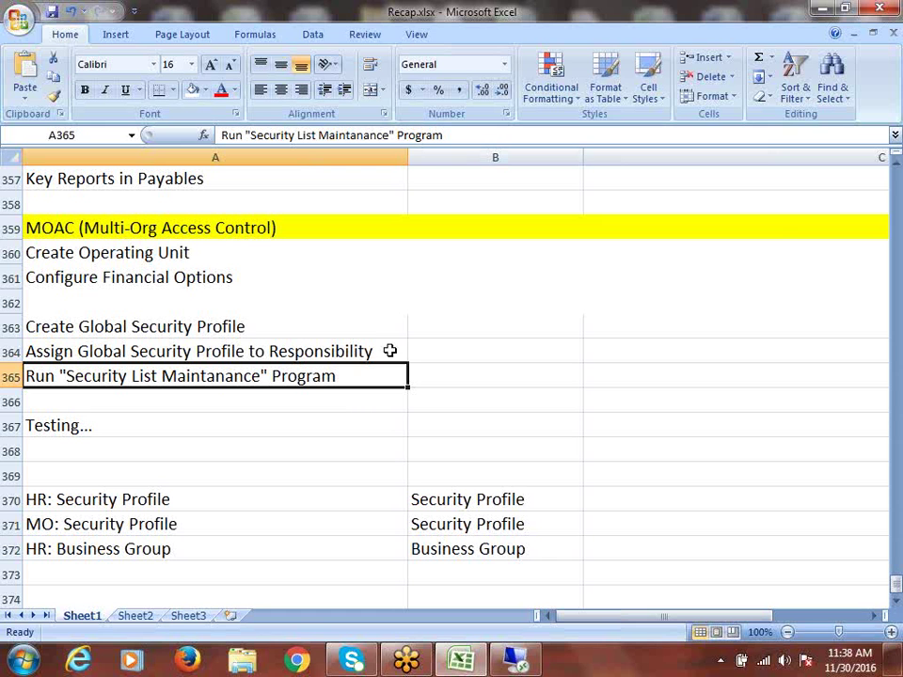
left_click_drag(195, 324, 223, 376)
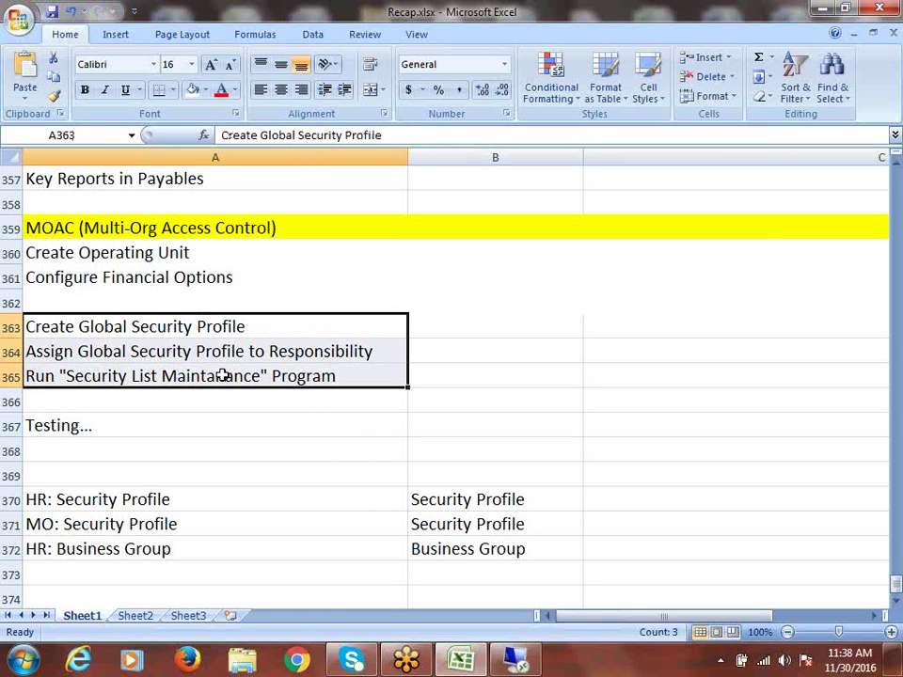
key("ctrl+s")
Step: Switch to CALFRE Human Resources Super User and select Security > Global Profile
left_click(515, 659)
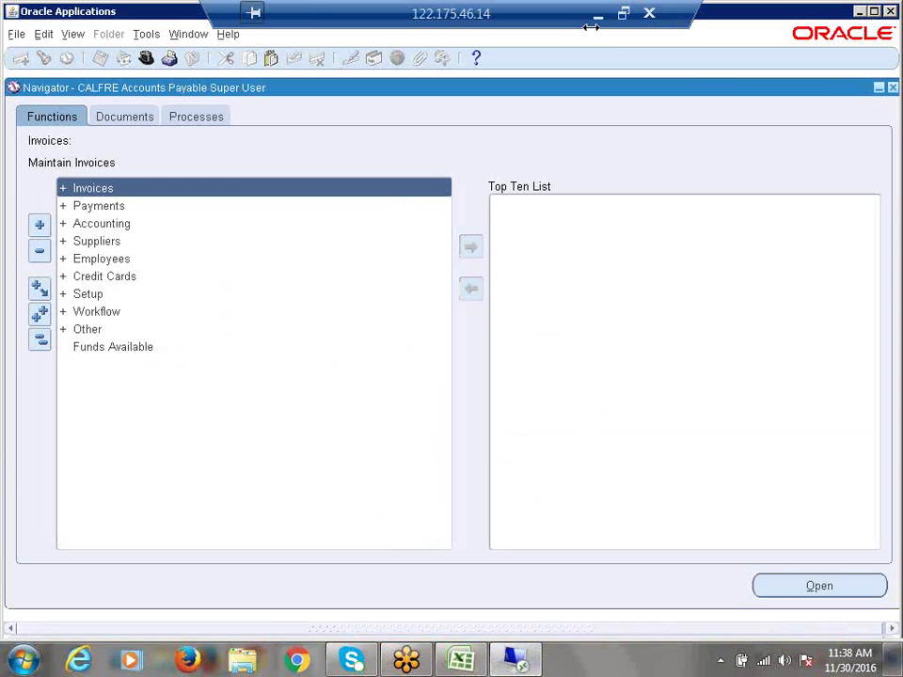
left_click(145, 60)
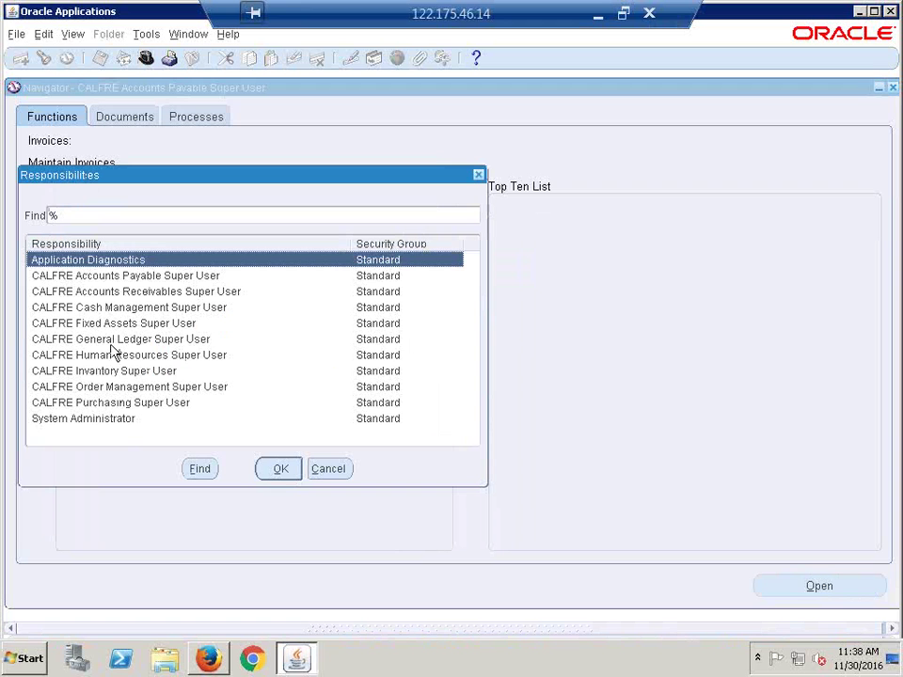
left_click(123, 358)
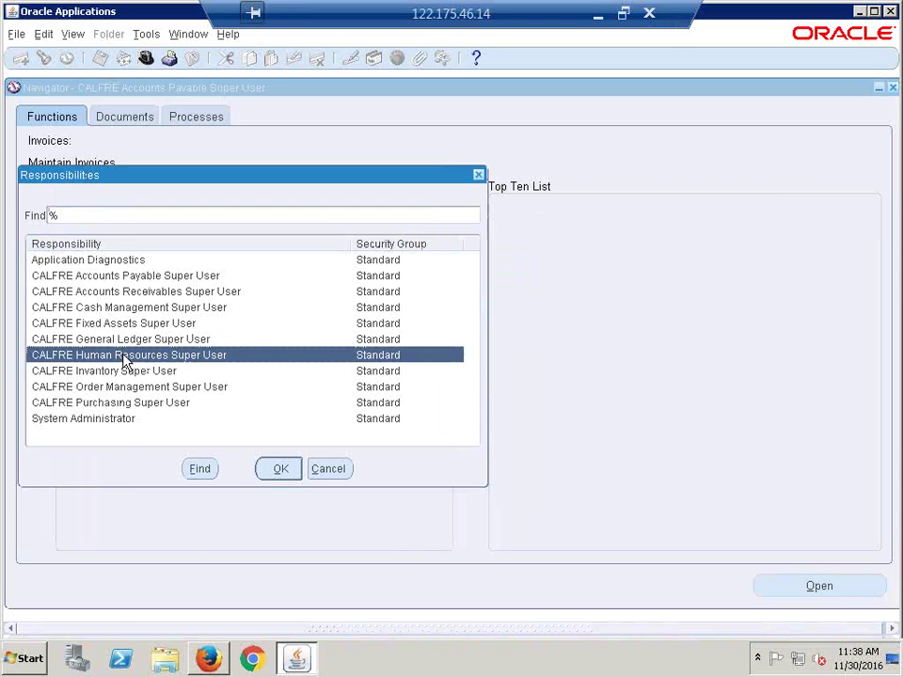
double_click(123, 357)
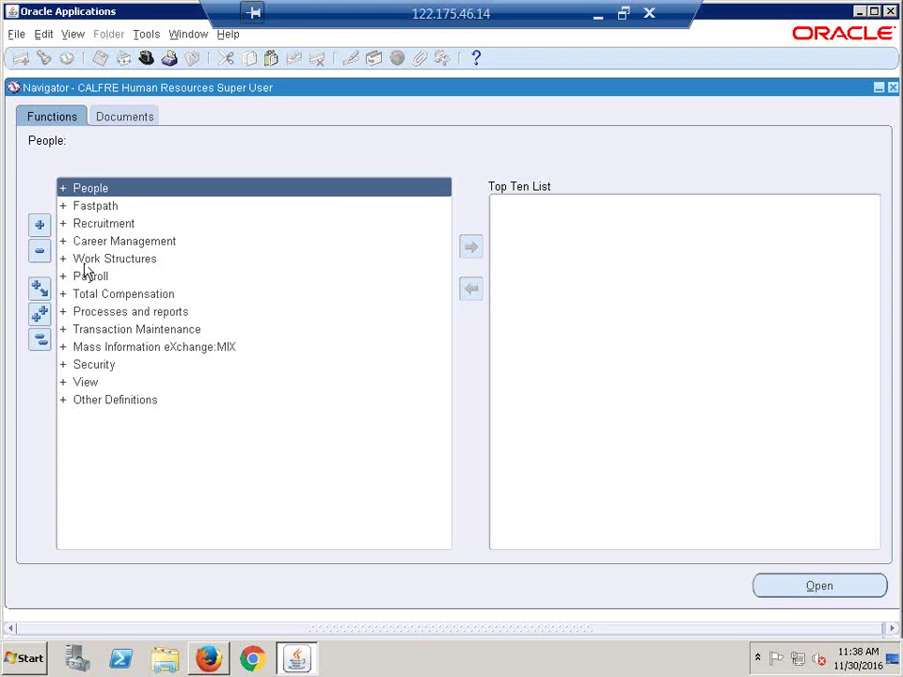
double_click(94, 371)
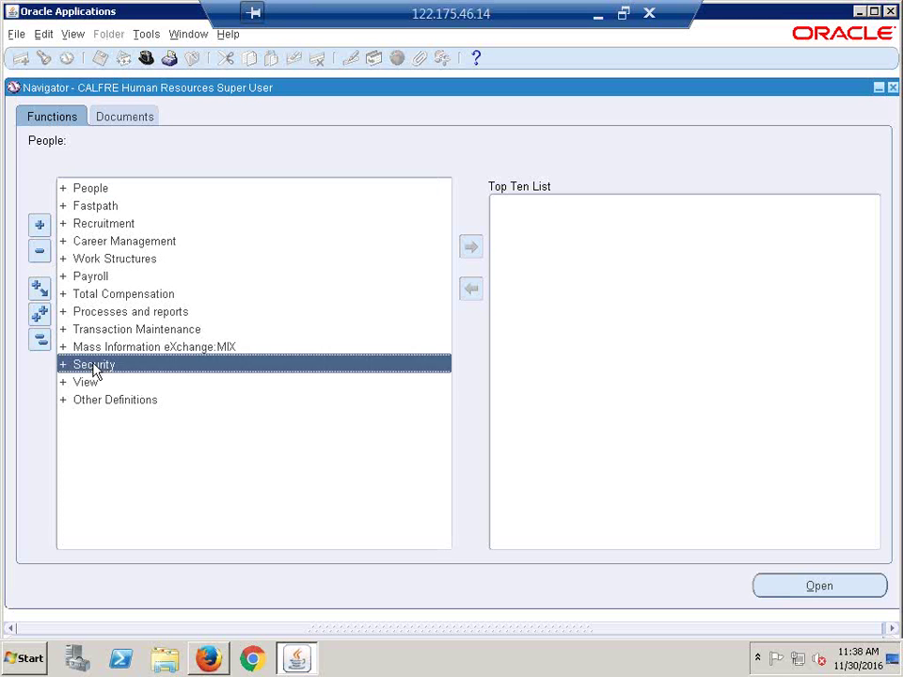
scroll(350, 350, "down", 1)
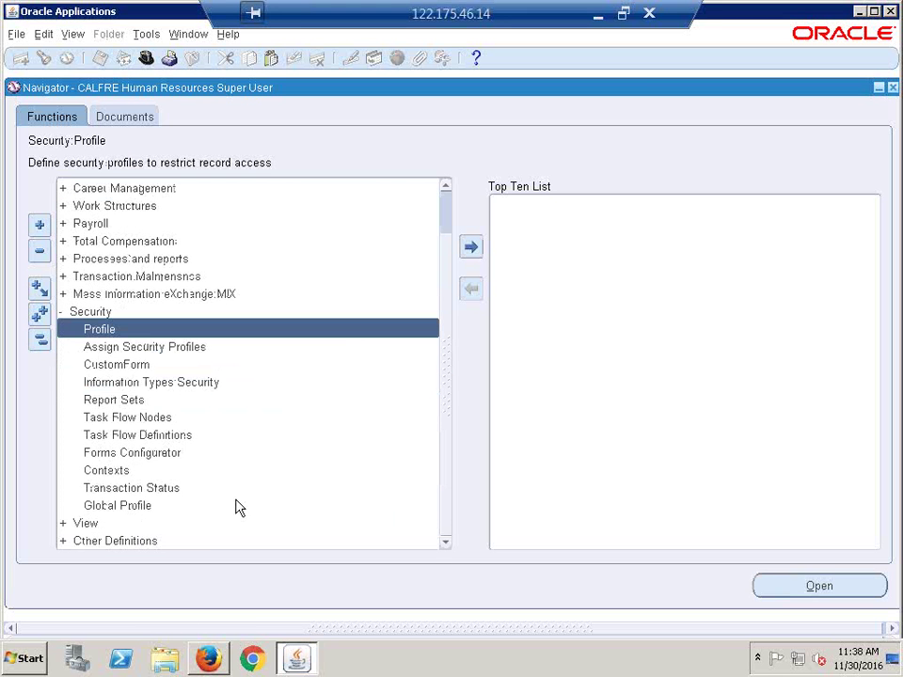
left_click(133, 508)
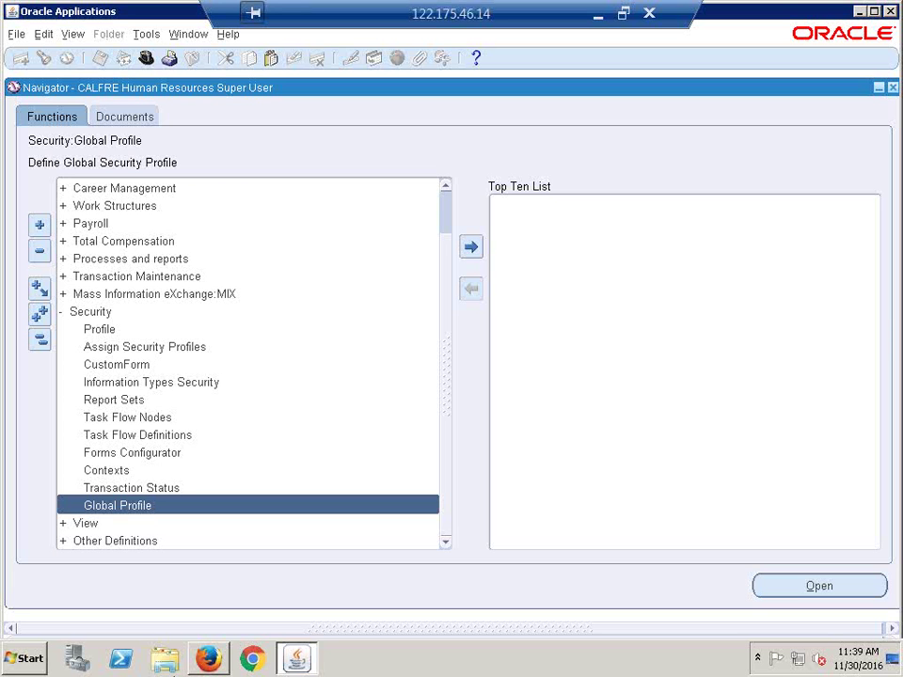
Step: Create profile 'CALFRE-Global Profile' securing organizations by hierarchy and/or organization list
double_click(237, 509)
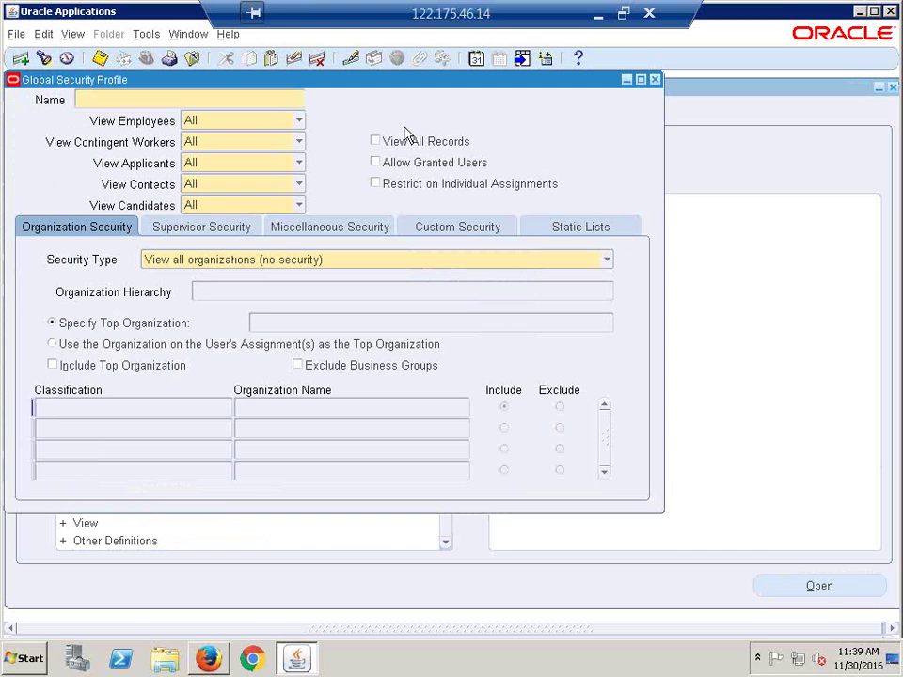
left_click_drag(376, 83, 461, 158)
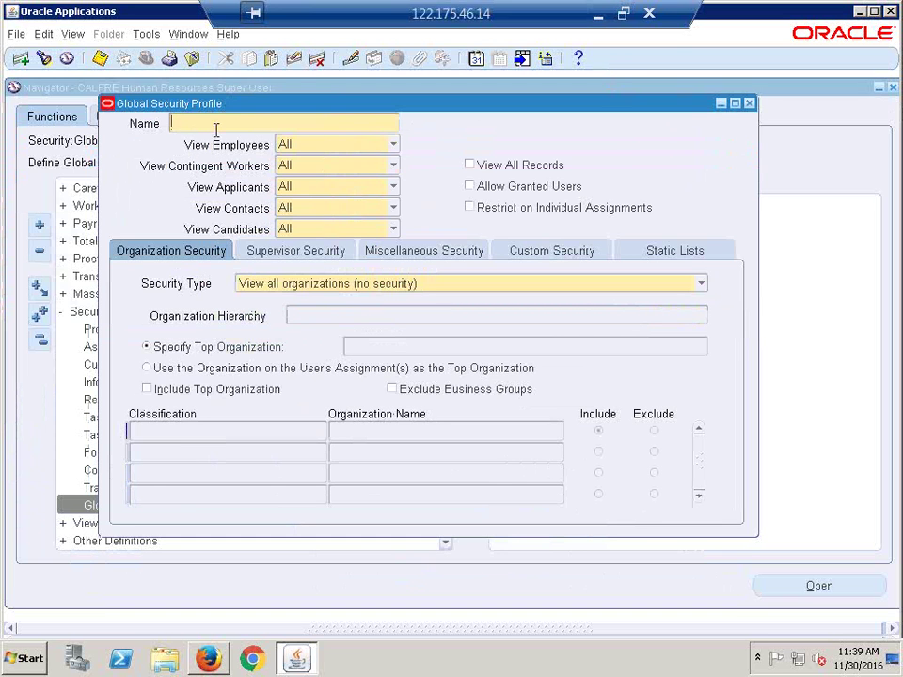
type("CALFRE-Global Profile")
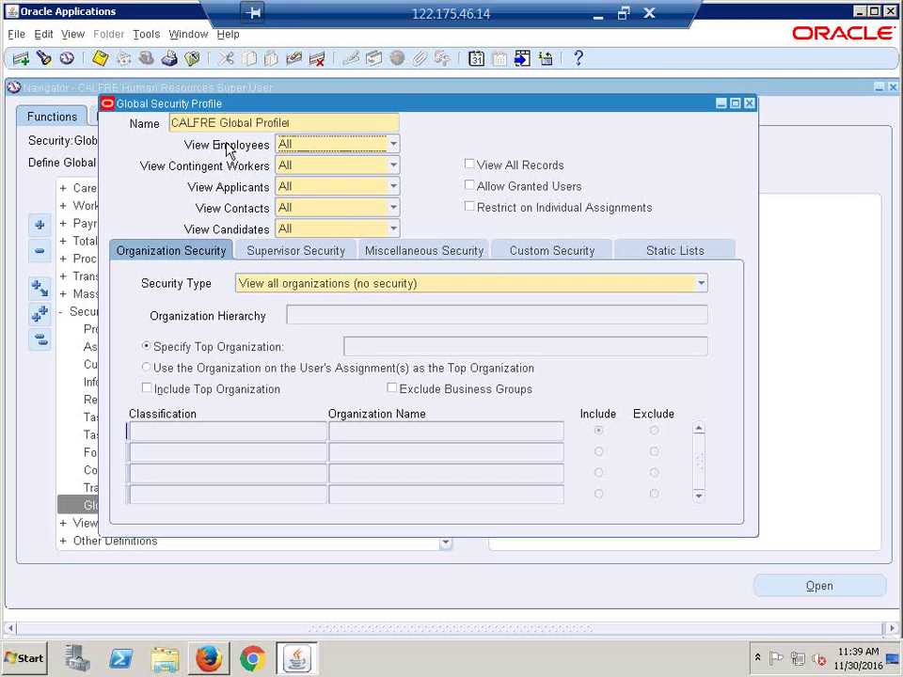
key("Tab")
left_click(701, 283)
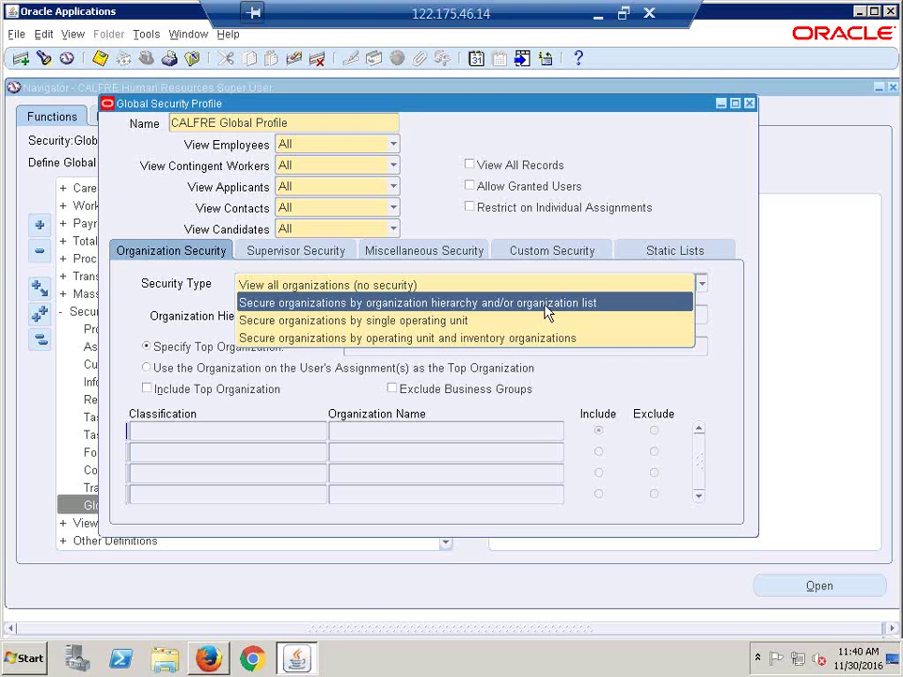
left_click(428, 304)
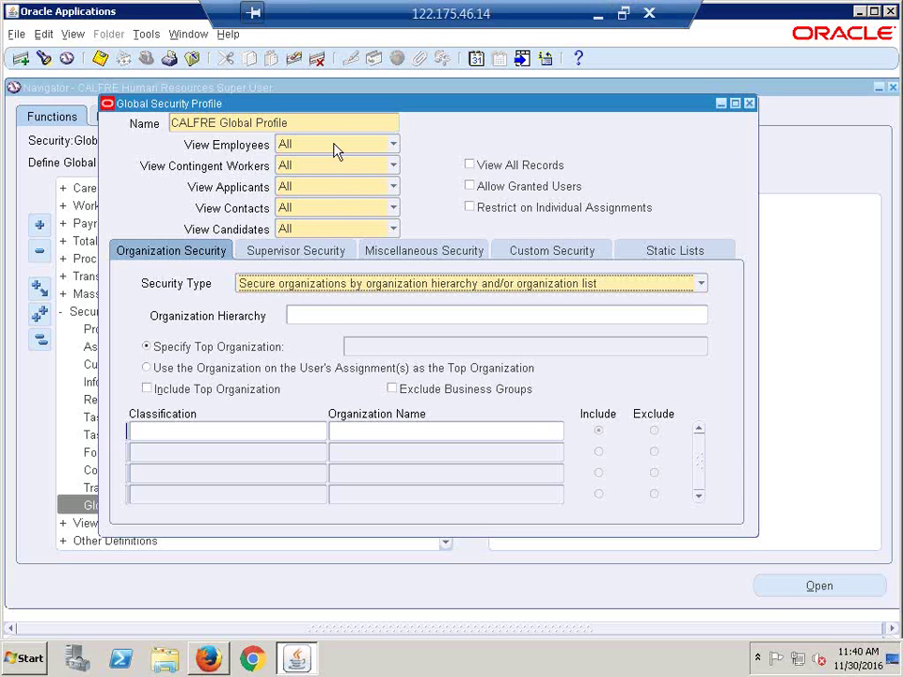
left_click(305, 127)
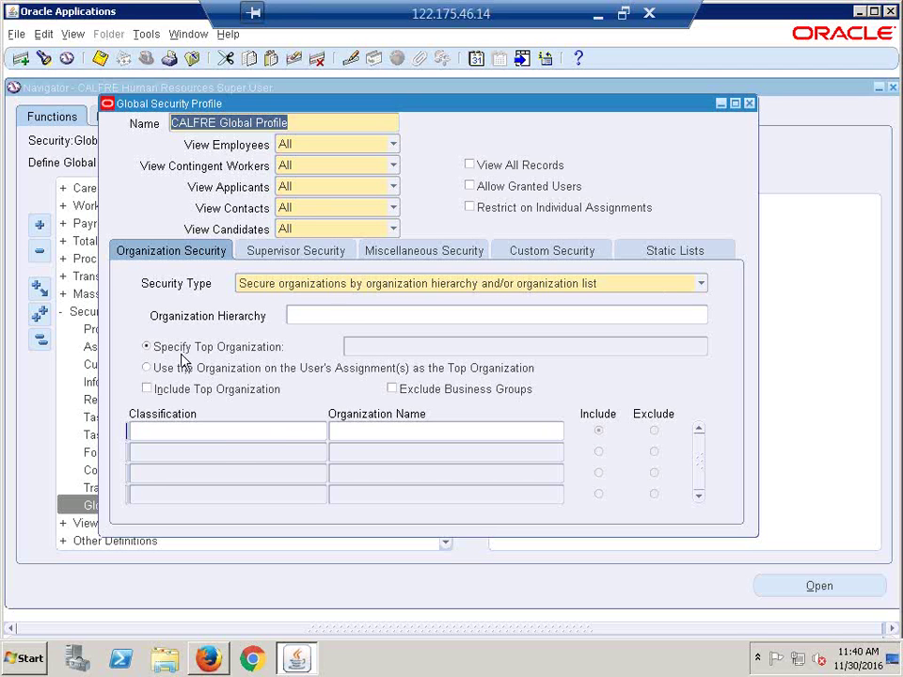
Step: Add Vision Belgium as the first Operating Unit organization row
left_click(261, 433)
type("o")
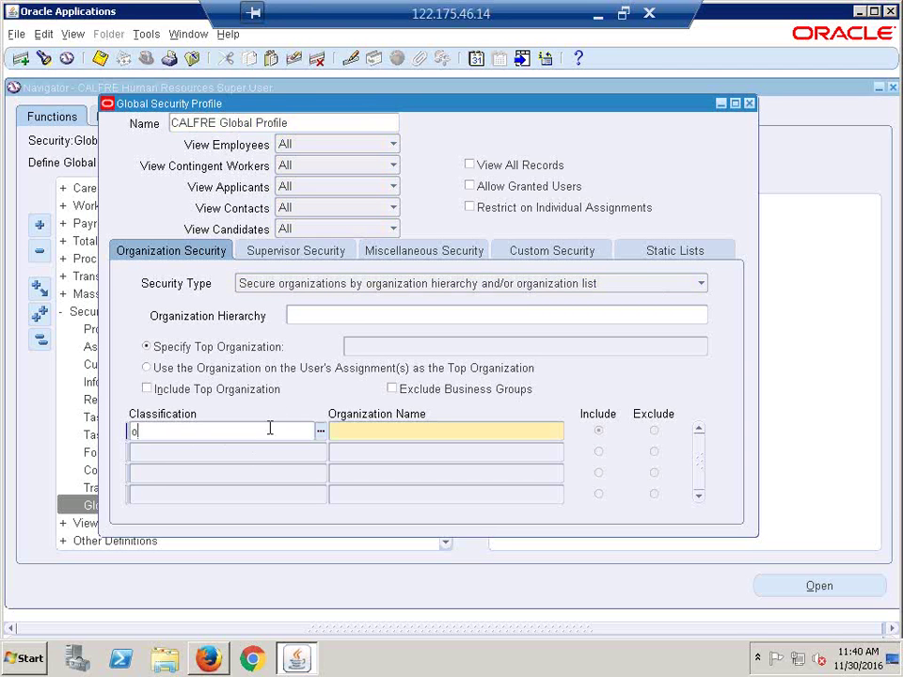
type("perating u")
key("Tab")
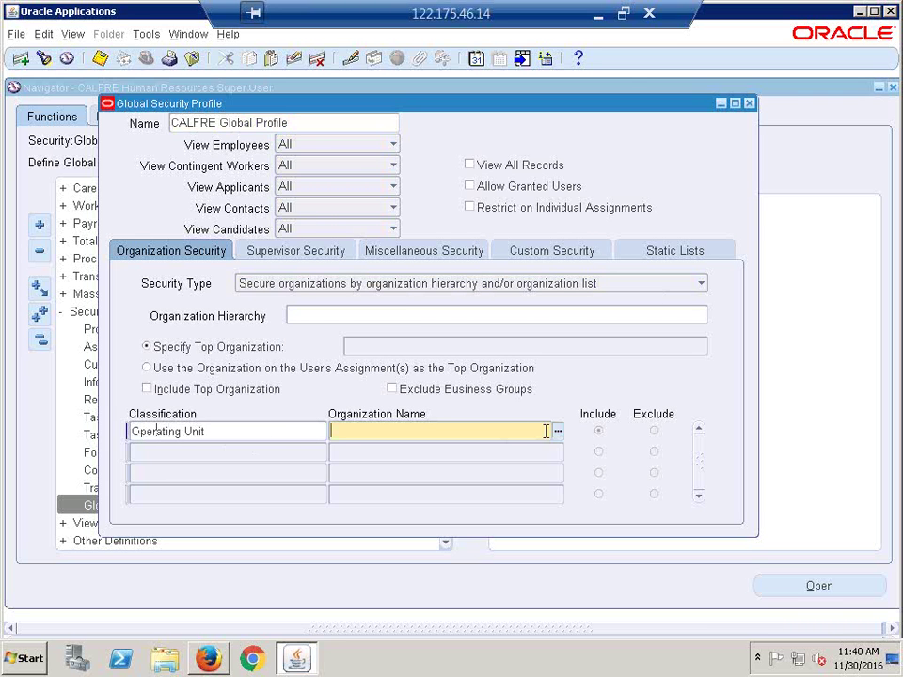
left_click(559, 431)
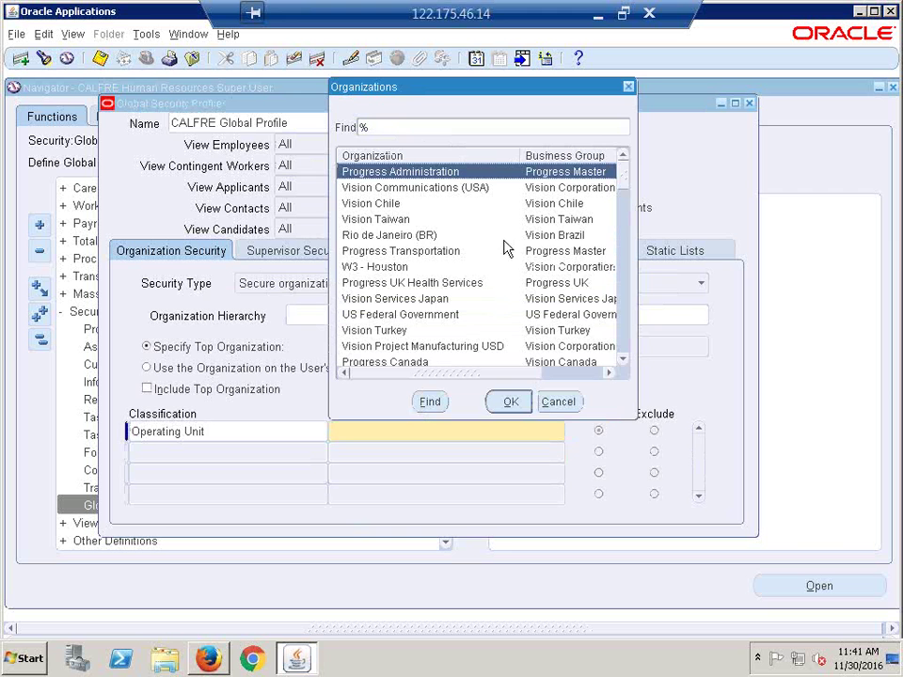
scroll(489, 254, "down", 5)
scroll(470, 254, "down", 8)
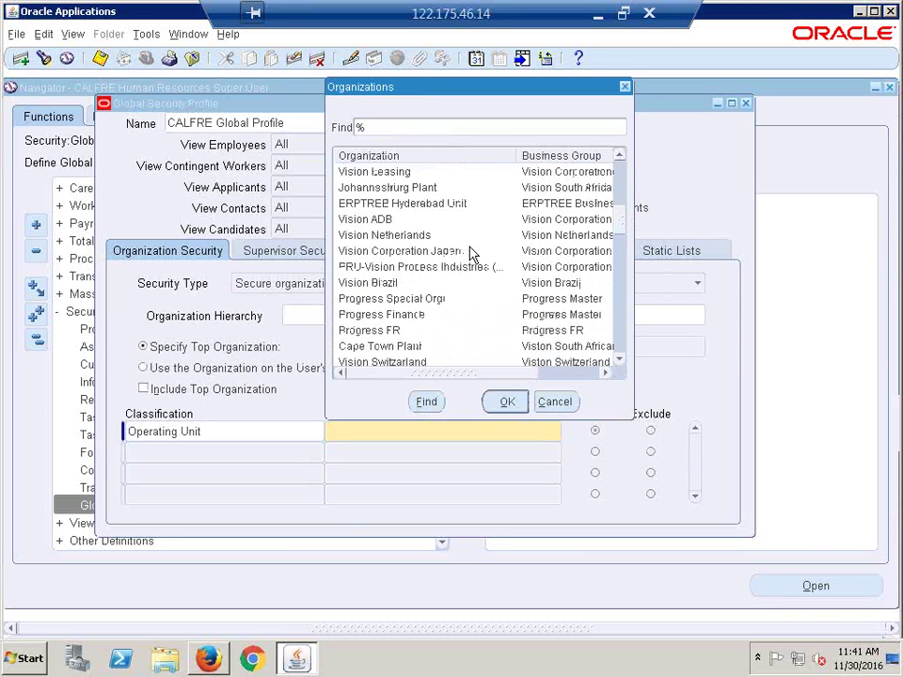
scroll(471, 258, "down", 4)
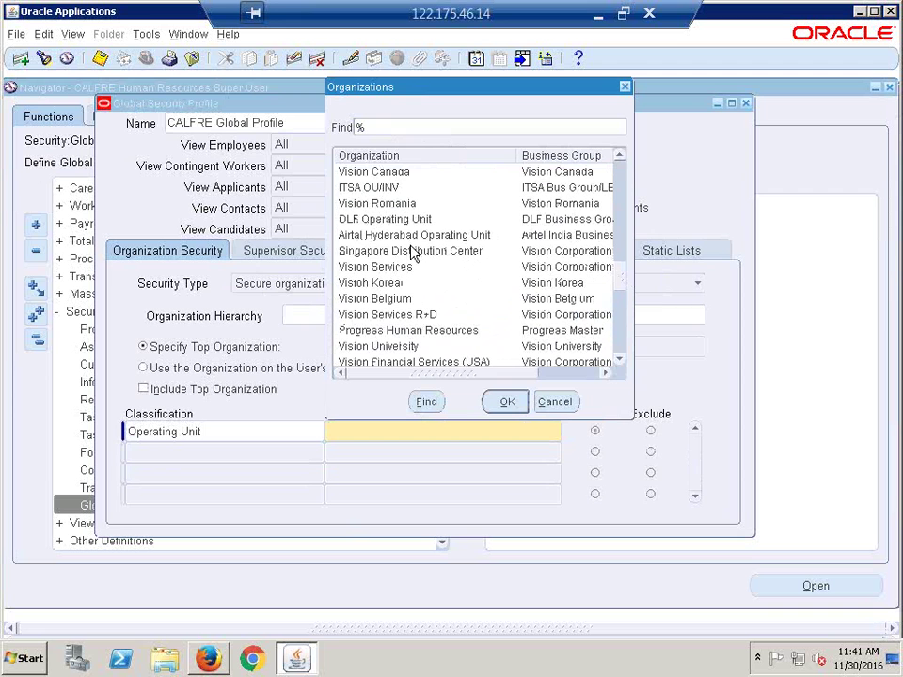
scroll(413, 260, "down", 1)
left_click(413, 253)
double_click(413, 254)
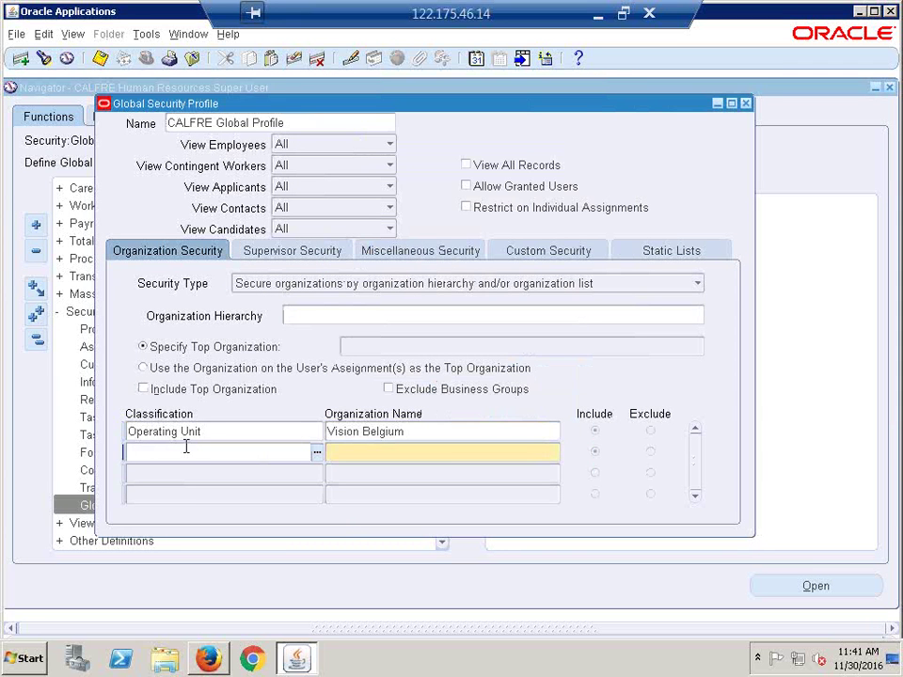
Step: Add CALFRE Hyderabad Operating Unit and Progress Administration as Operating Unit rows two and three
key("shift+F5")
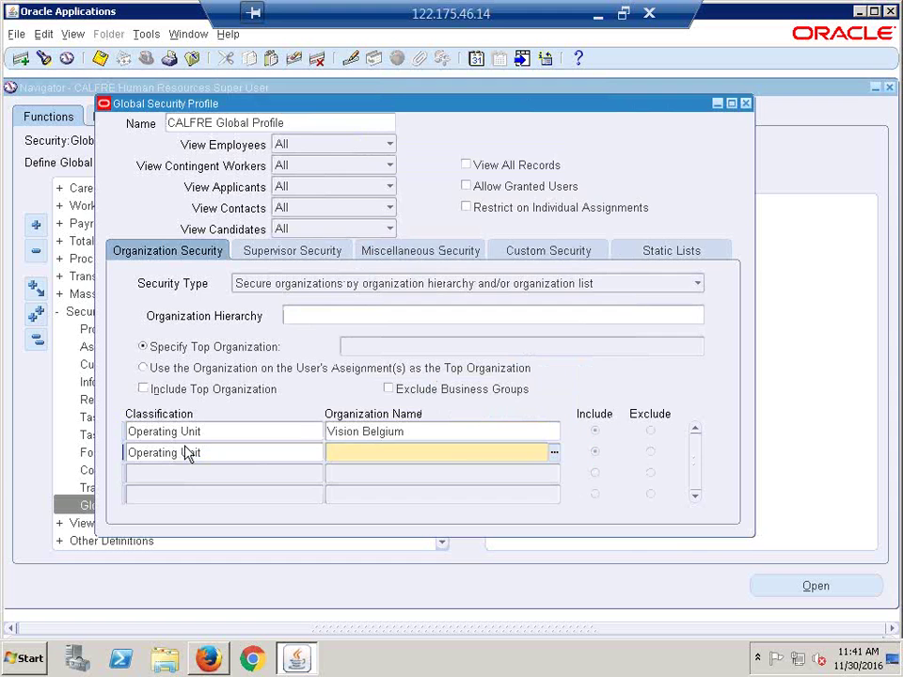
key("Tab")
key("ctrl+l")
type("cALFRE %")
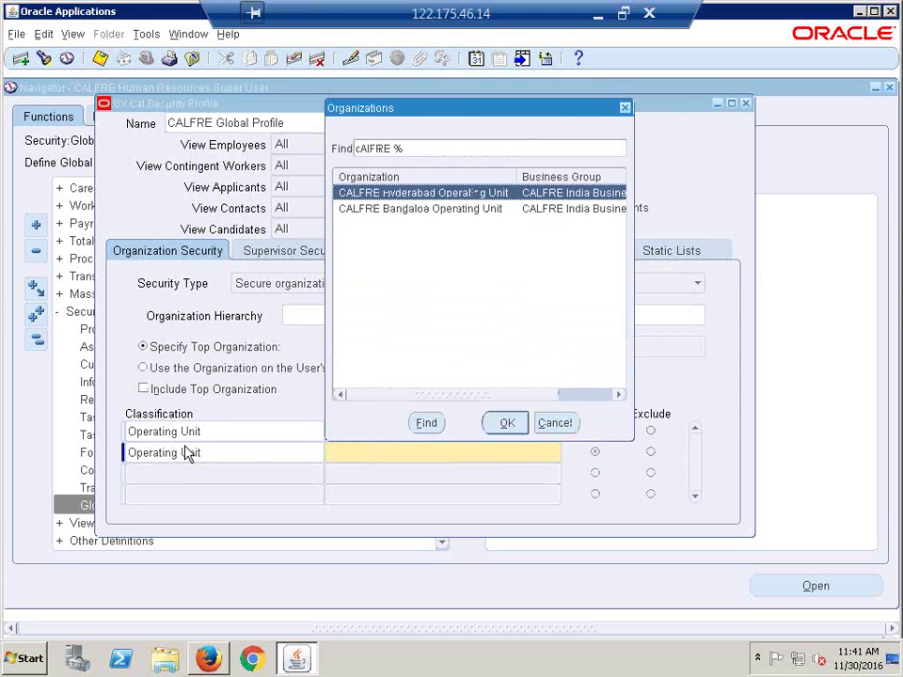
key("Return")
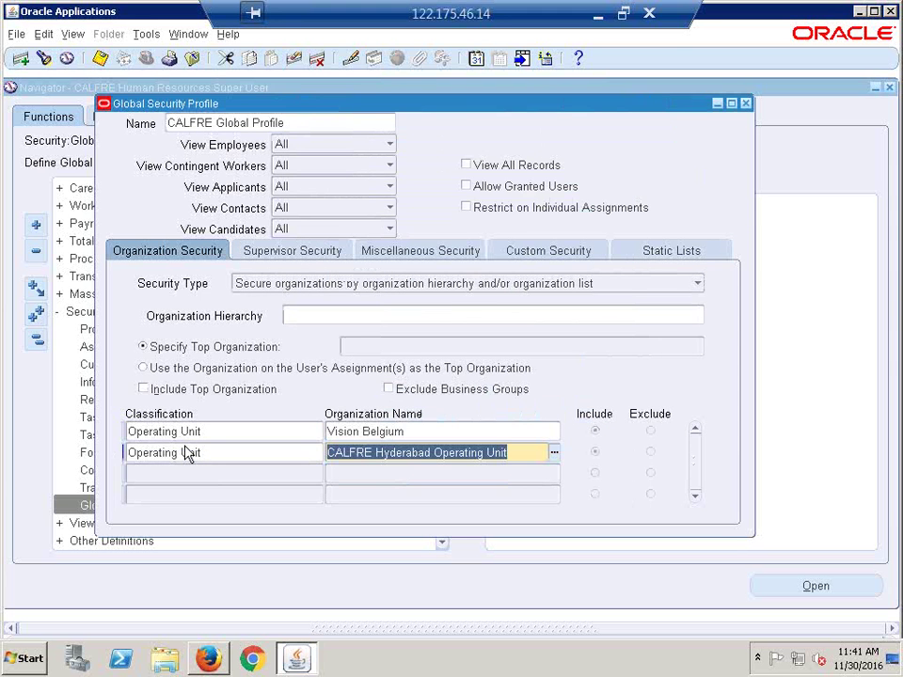
key("Tab")
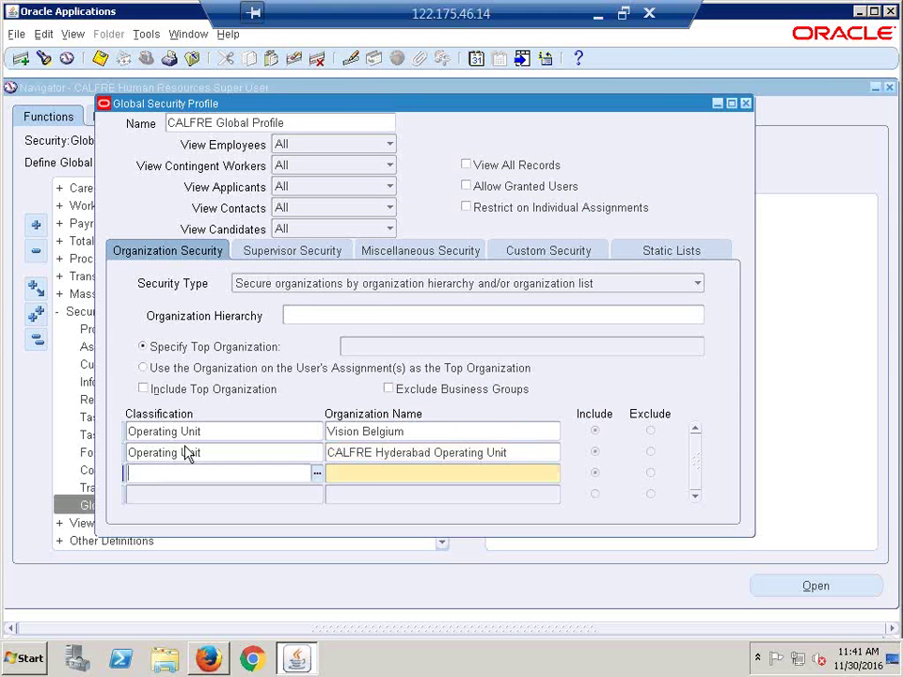
key("shift+F5")
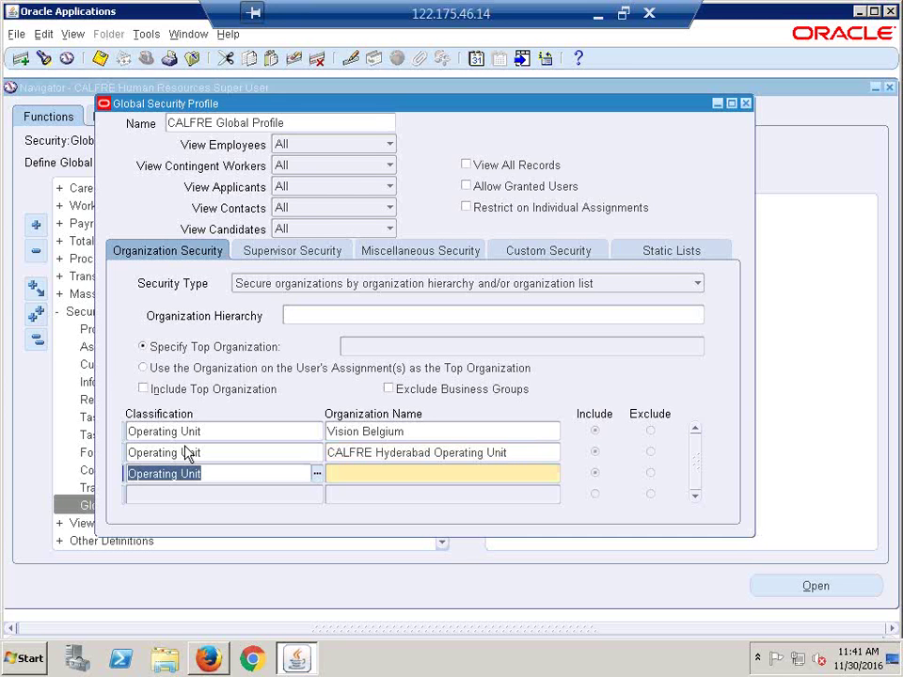
key("Tab")
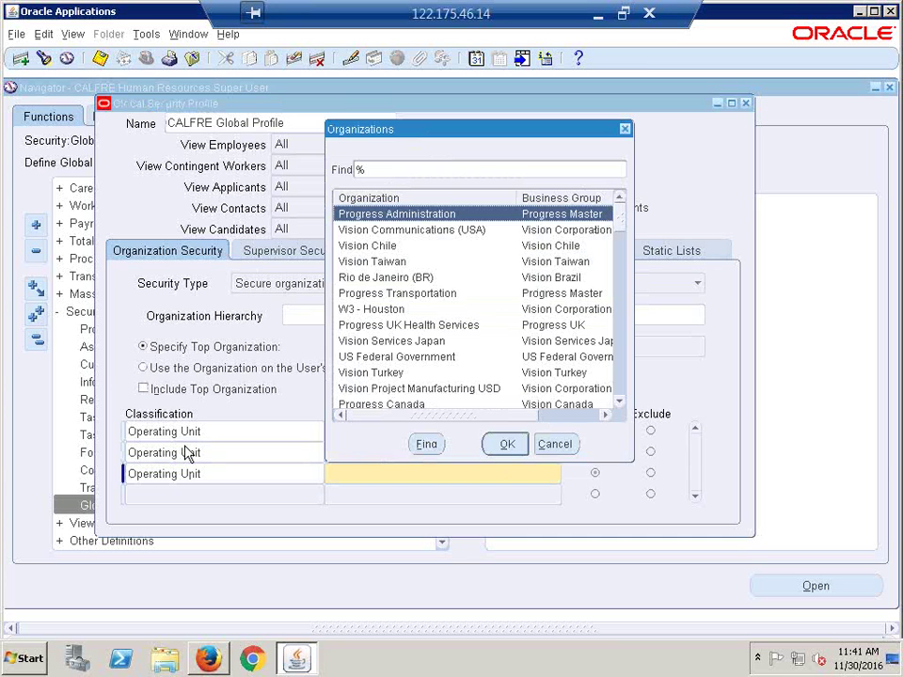
key("Return")
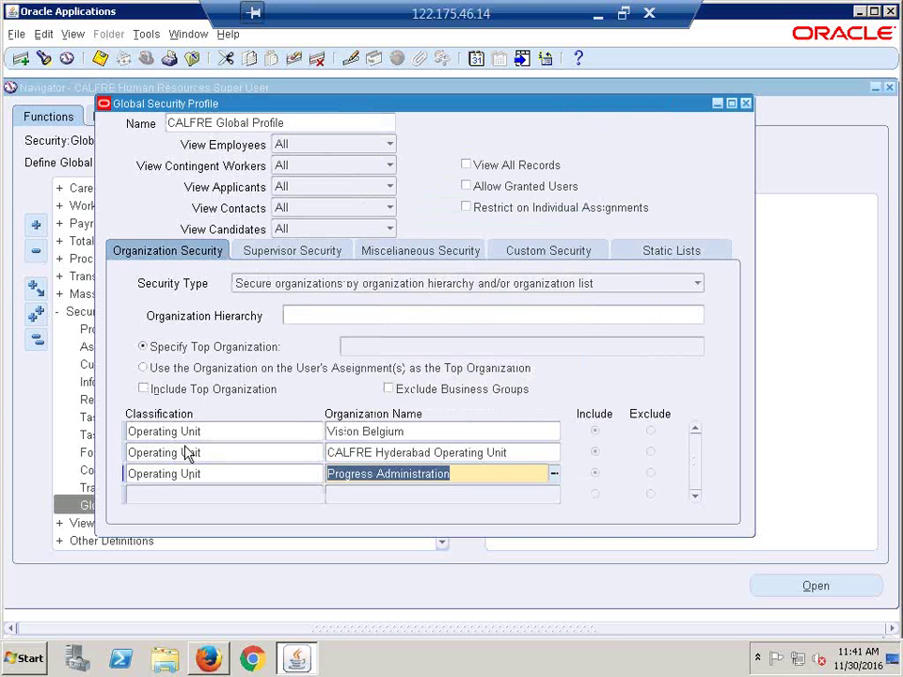
Step: Add Progress Transportation as the fourth Operating Unit row
key("Tab")
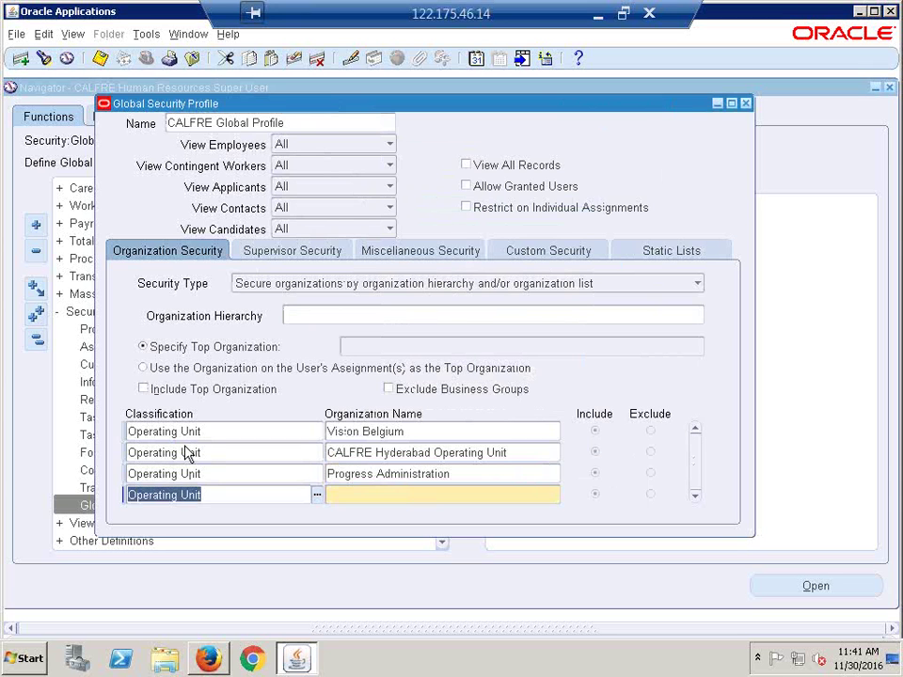
key("Tab")
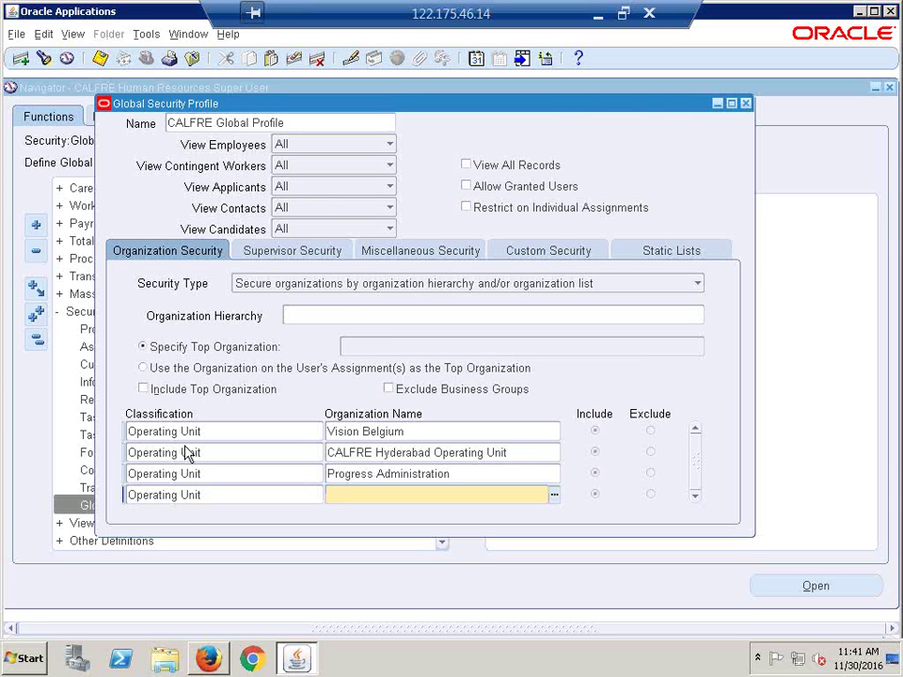
key("ctrl+l")
key("Down")
key("Down")
key("Down")
key("Down")
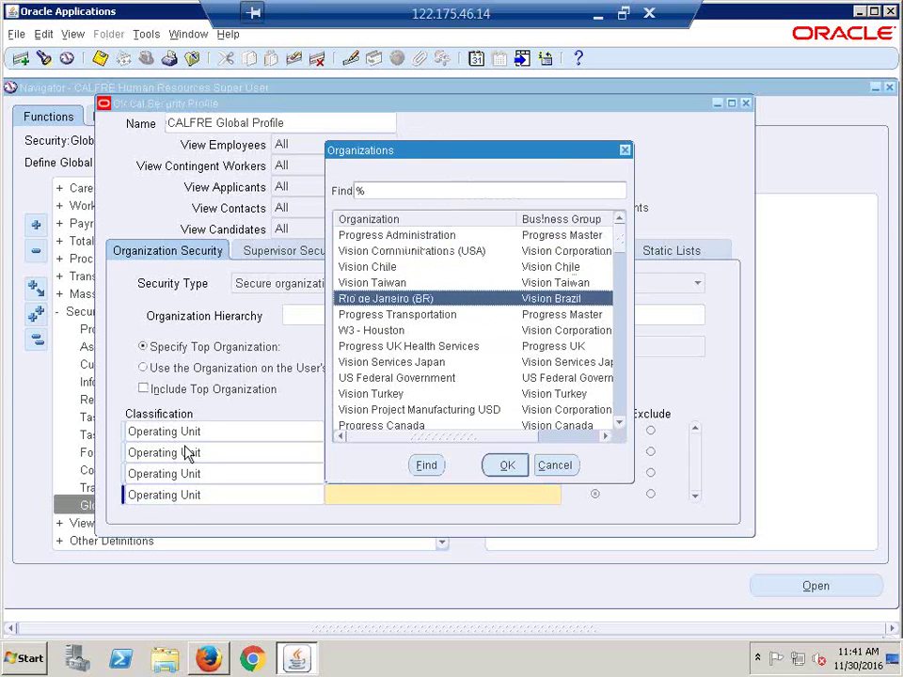
key("Down")
key("Return")
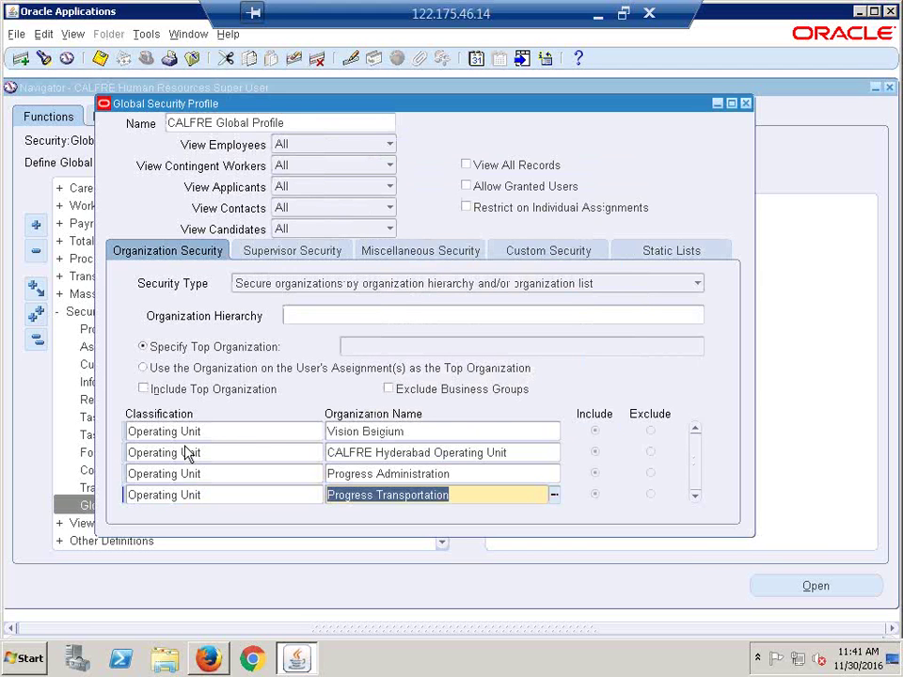
Step: Add Vision Turkey as the fifth Operating Unit row, then return to the profile name
key("Down")
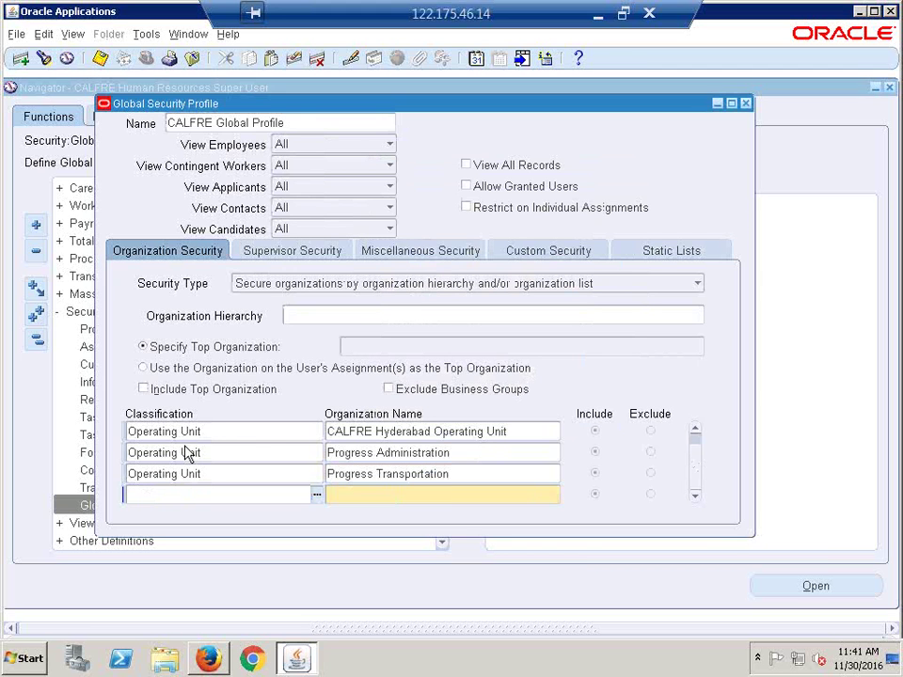
key("shift+F5")
key("Tab")
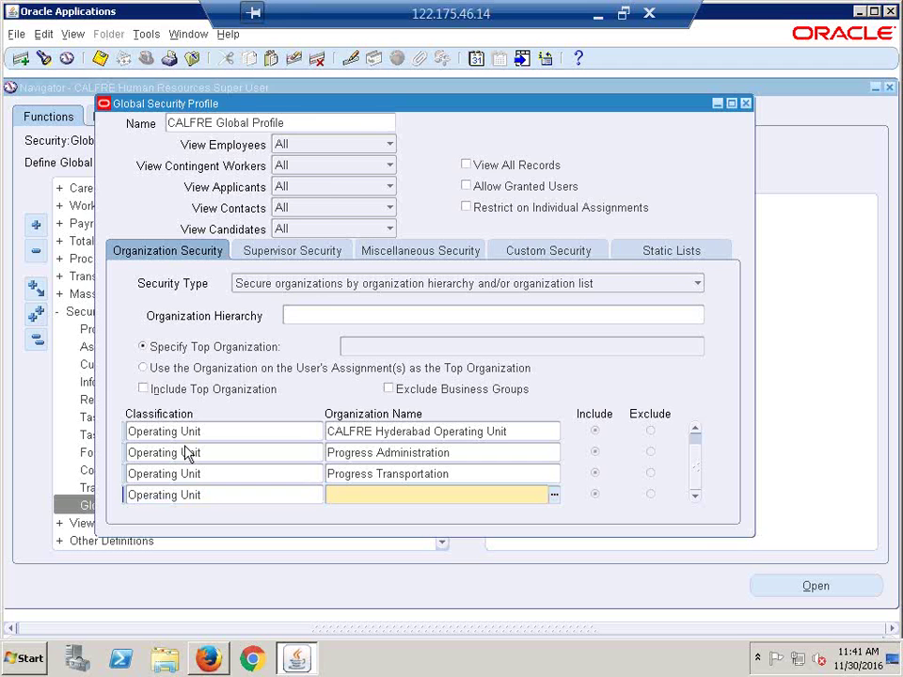
key("ctrl+l")
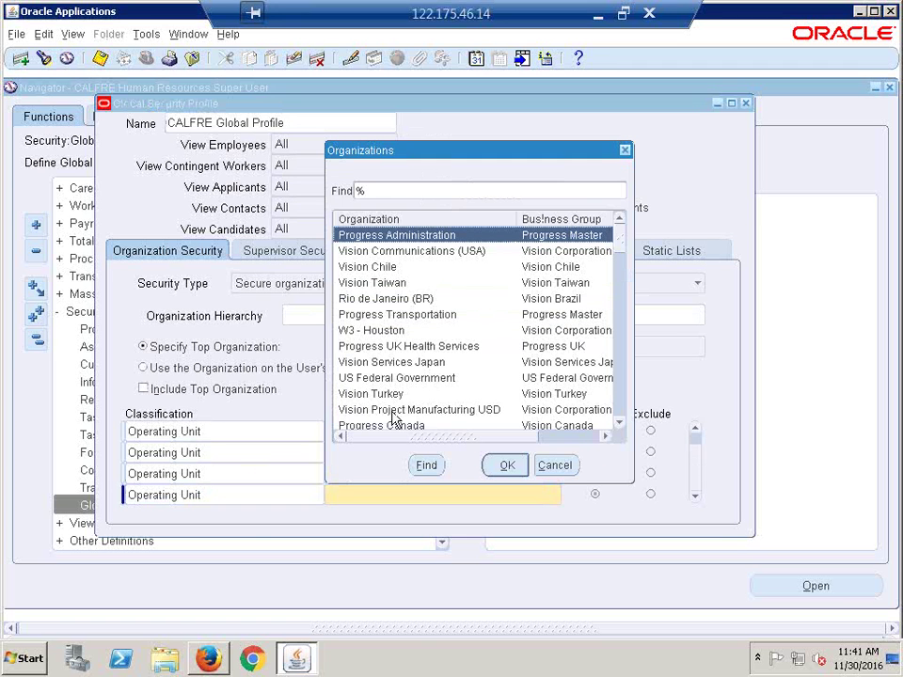
left_click(397, 395)
double_click(397, 403)
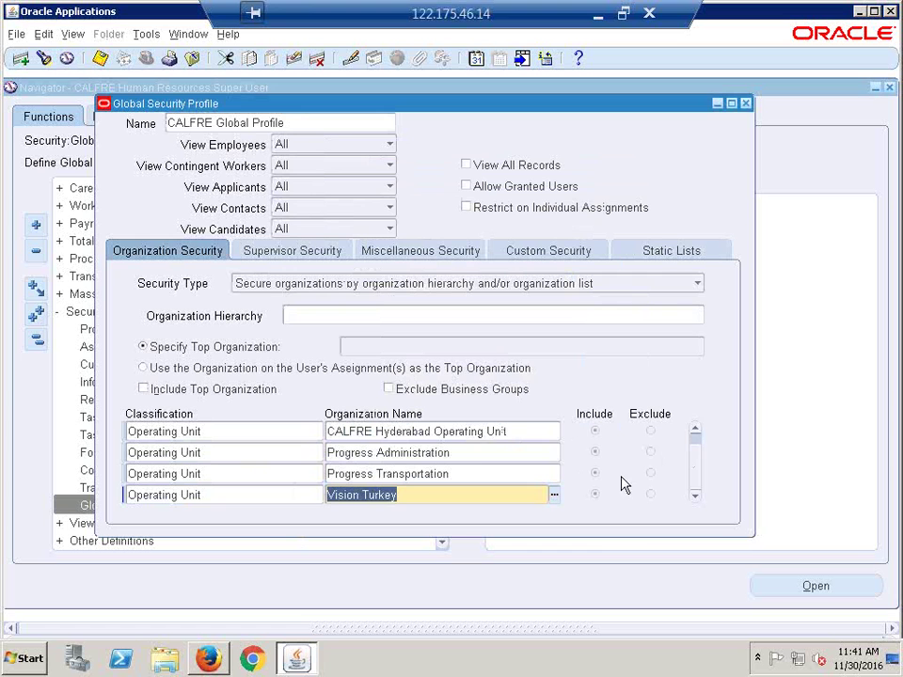
left_click(696, 429)
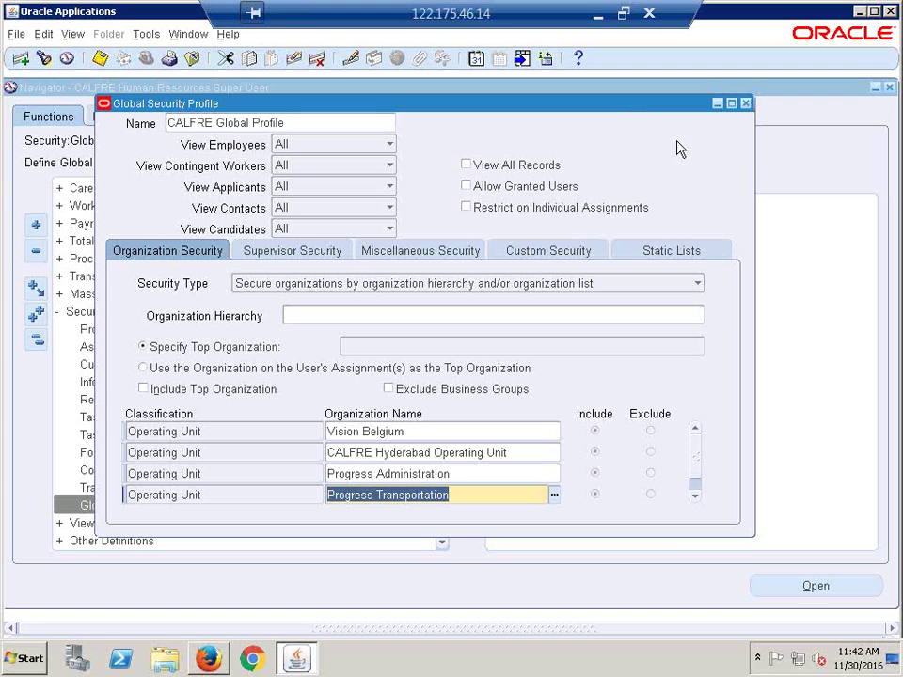
left_click(313, 122)
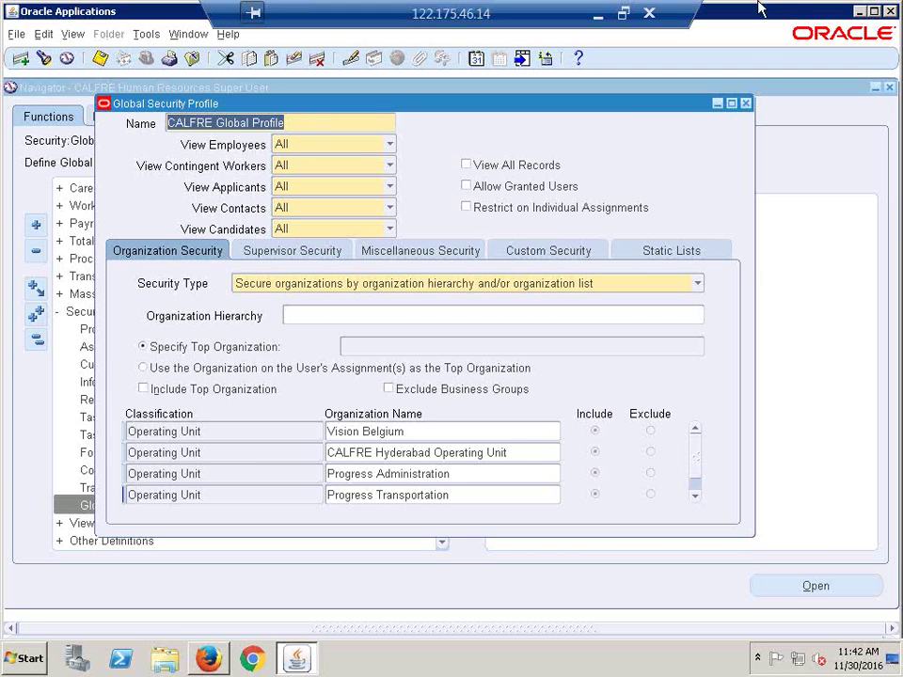
Step: Close the profile form, switch to System Administrator and open Profile > System
left_click(747, 105)
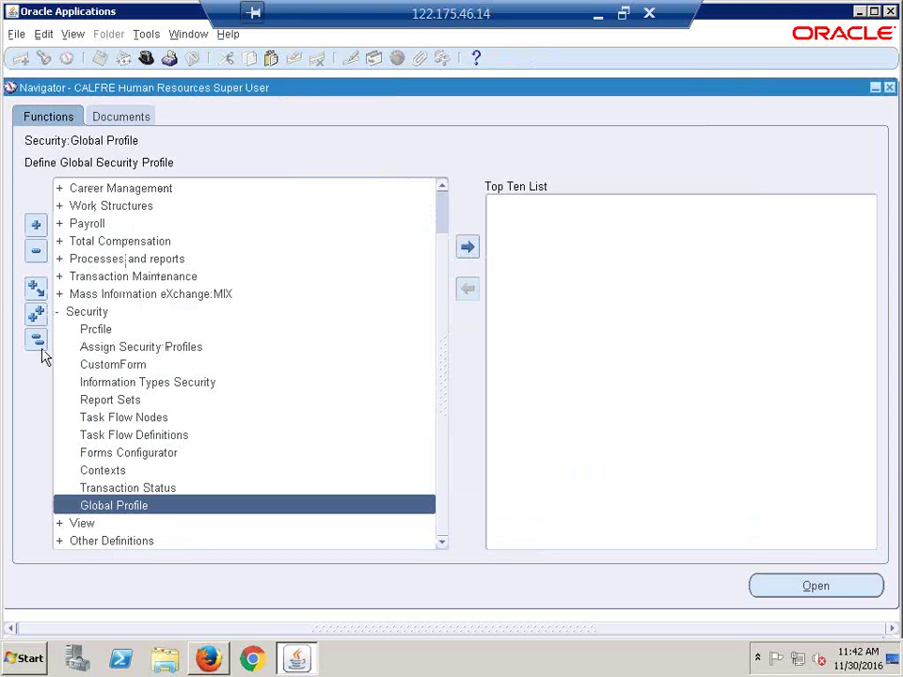
left_click(36, 339)
left_click(145, 58)
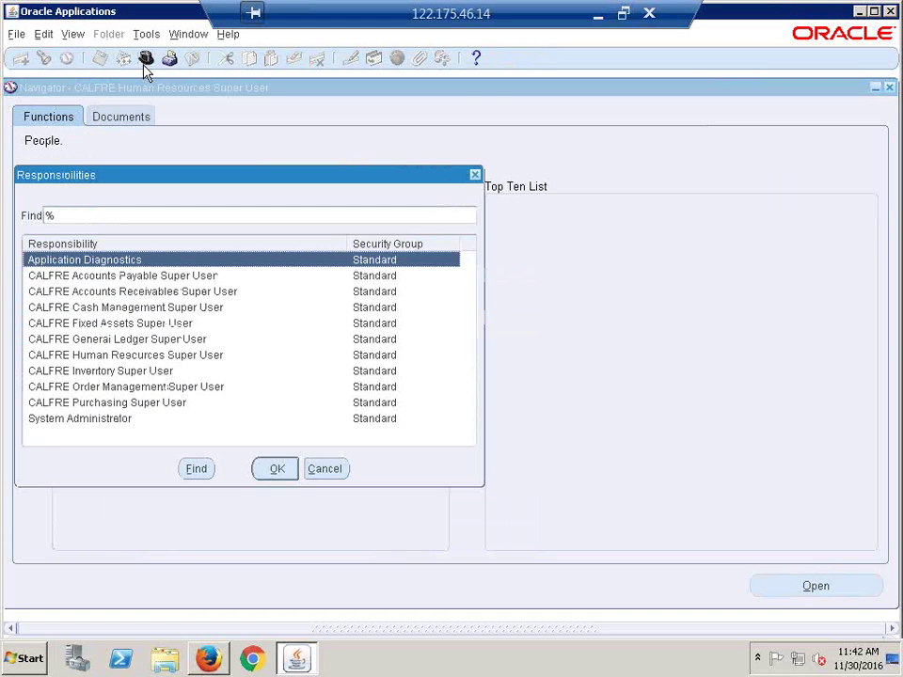
key("End")
key("Return")
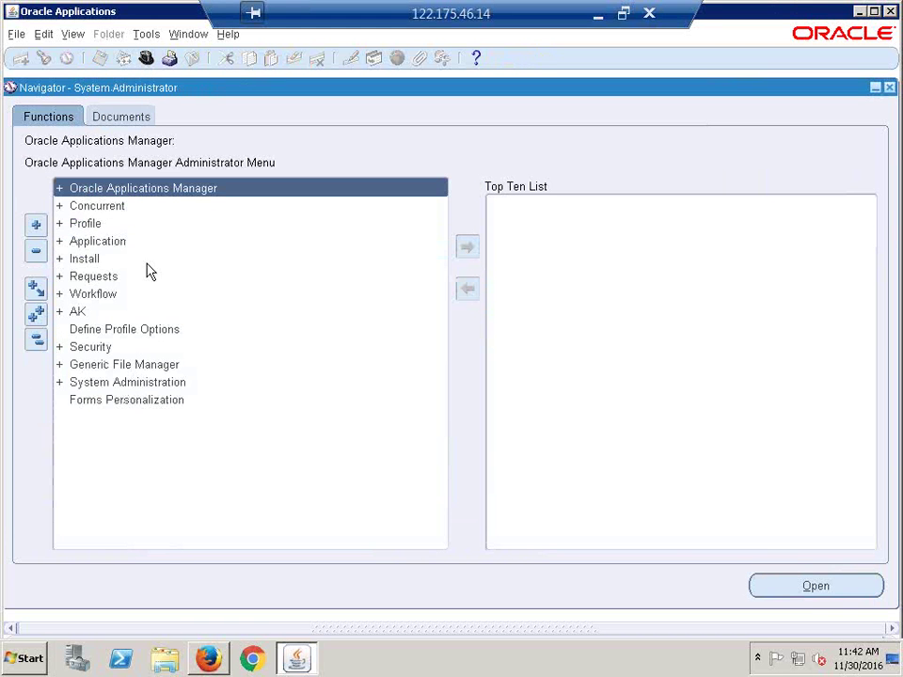
left_click(99, 224)
double_click(98, 225)
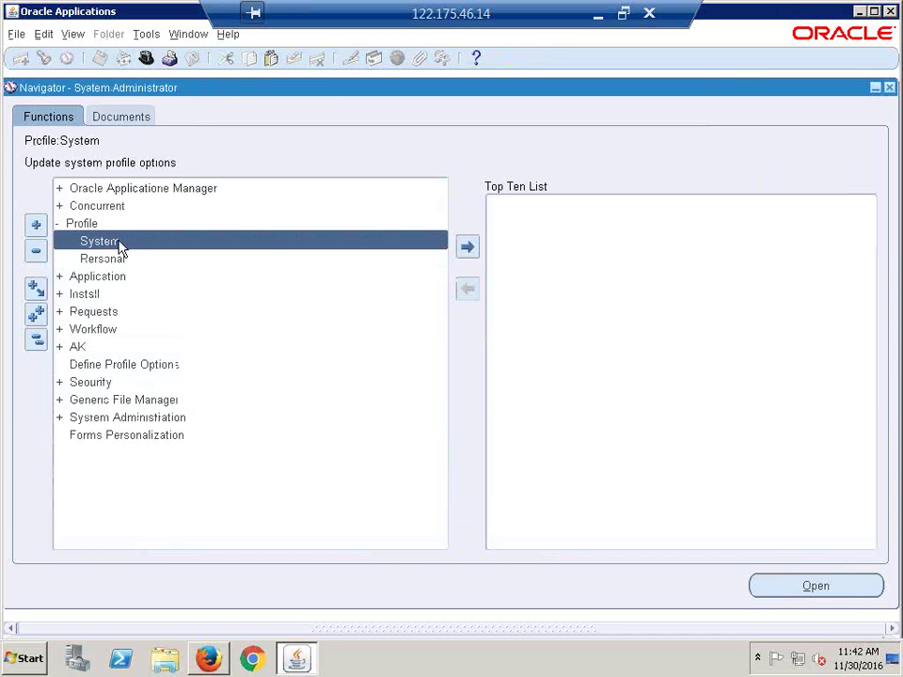
double_click(115, 242)
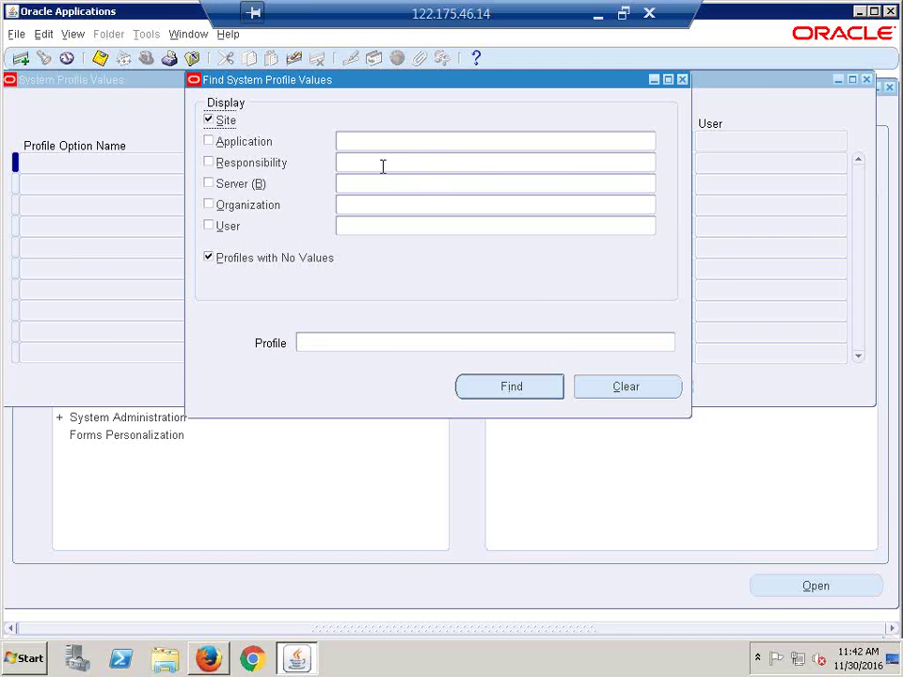
Step: Find CALFRE Accounts Payable Super User profile values without Site or empty profiles, selecting MO: Security Profile
left_click(383, 166)
type("calfre acc")
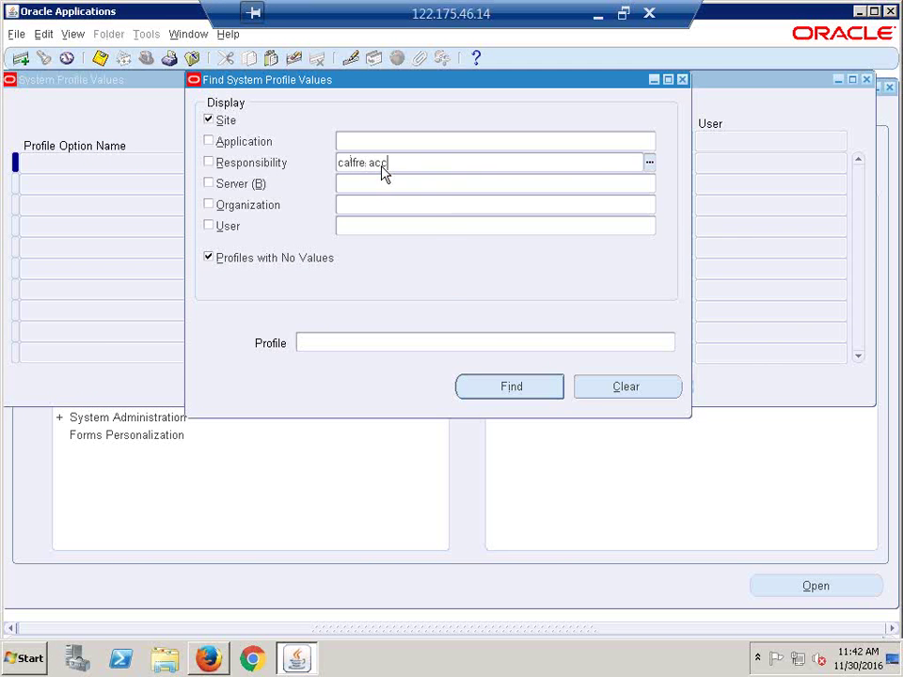
key("Tab")
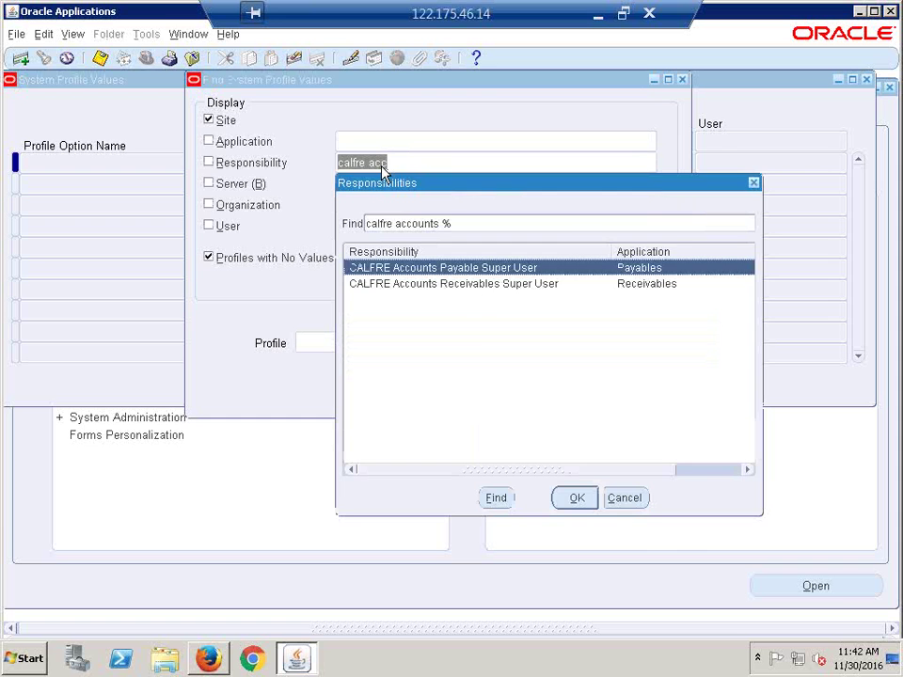
key("Return")
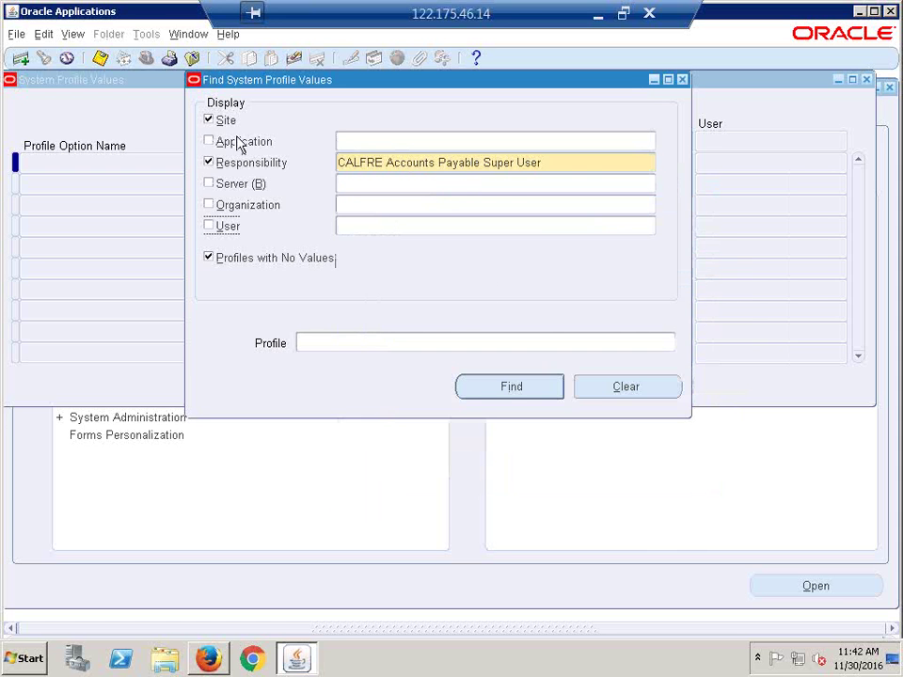
left_click(224, 121)
left_click(250, 259)
left_click(514, 389)
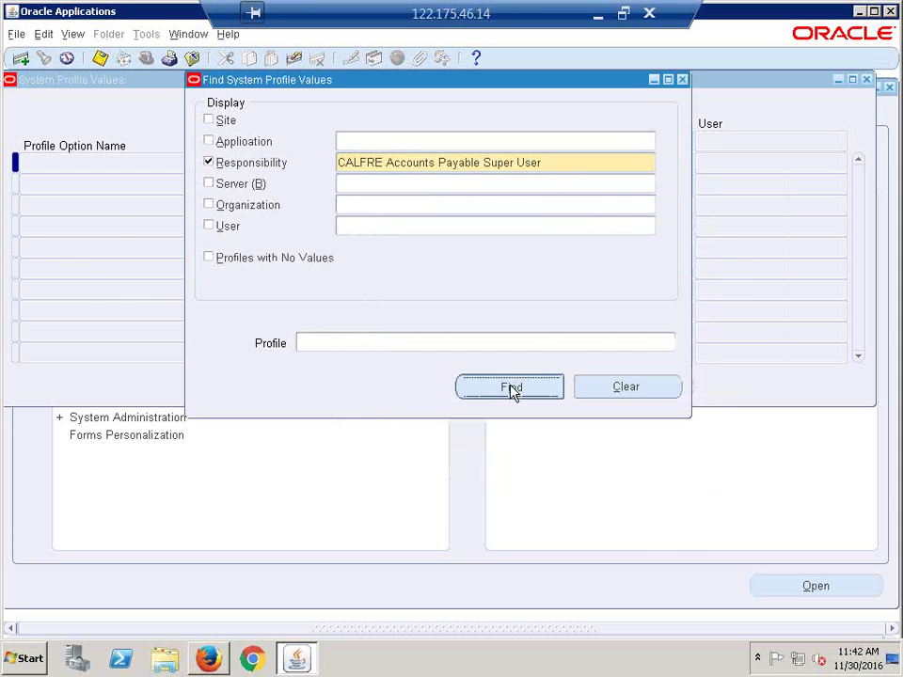
left_click(626, 349)
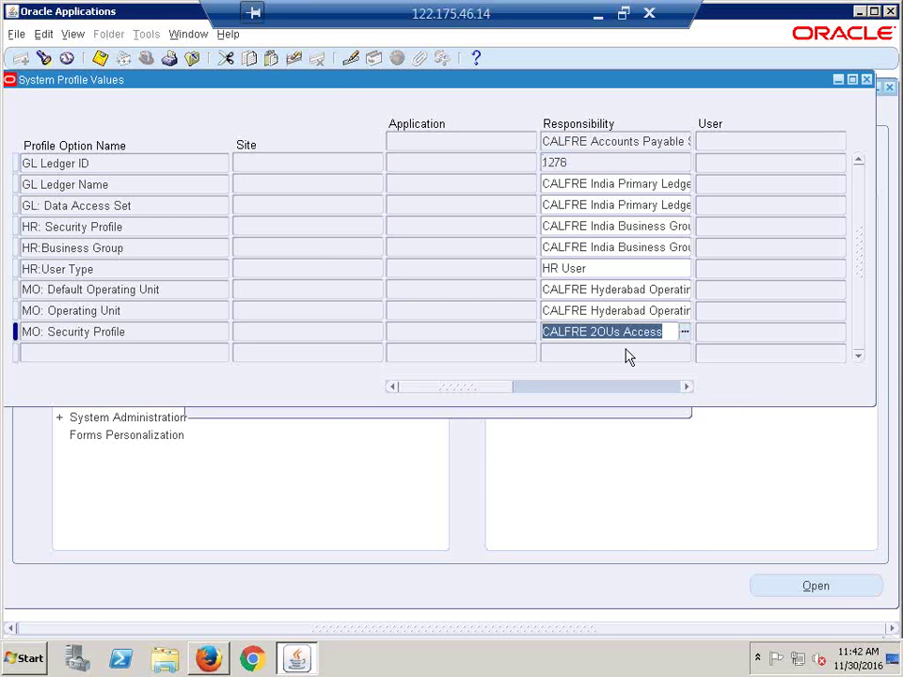
Step: Set MO: Security Profile to CALFRE Global Profile, verify it, and close System Profile Values
type("C")
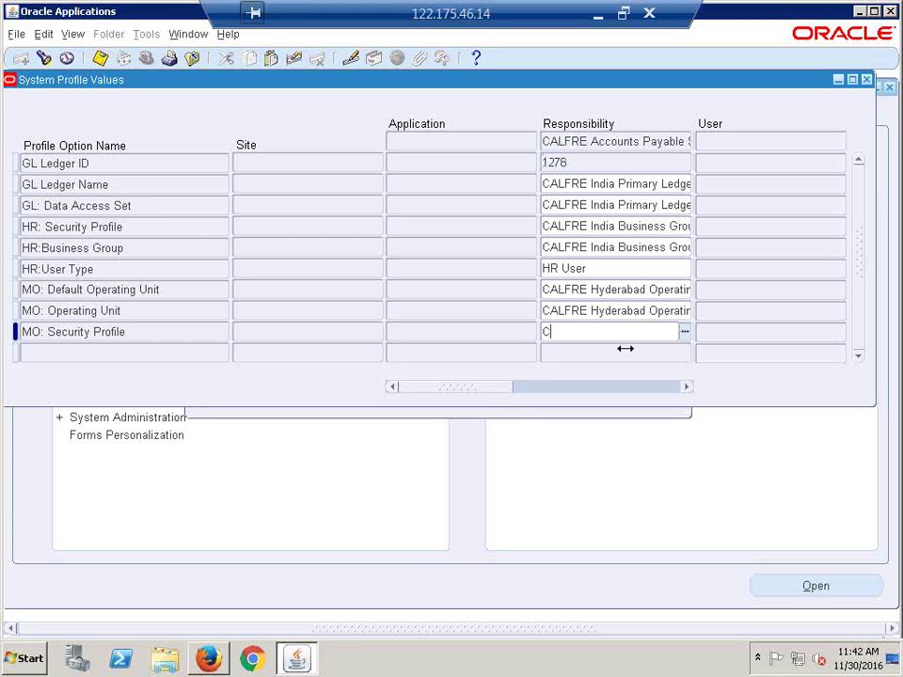
type("ALFRE Gl")
key("Tab")
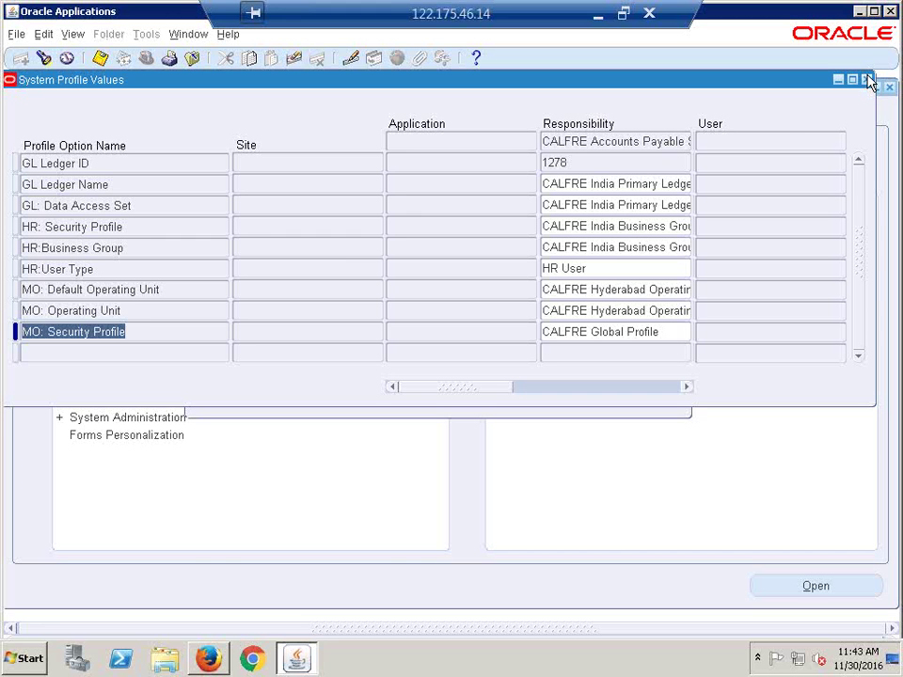
left_click(612, 332)
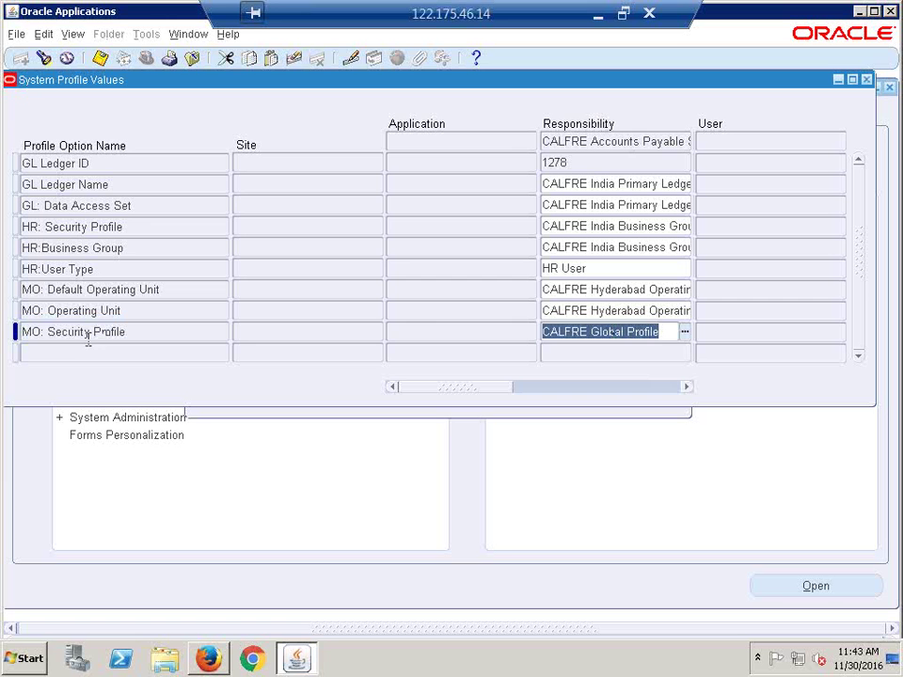
left_click(88, 335)
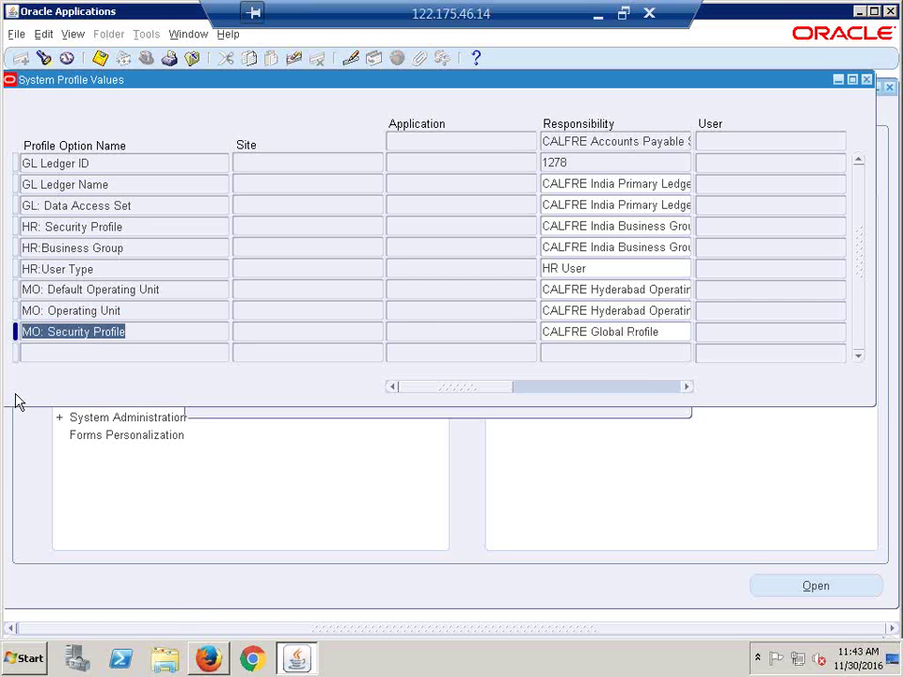
left_click(867, 80)
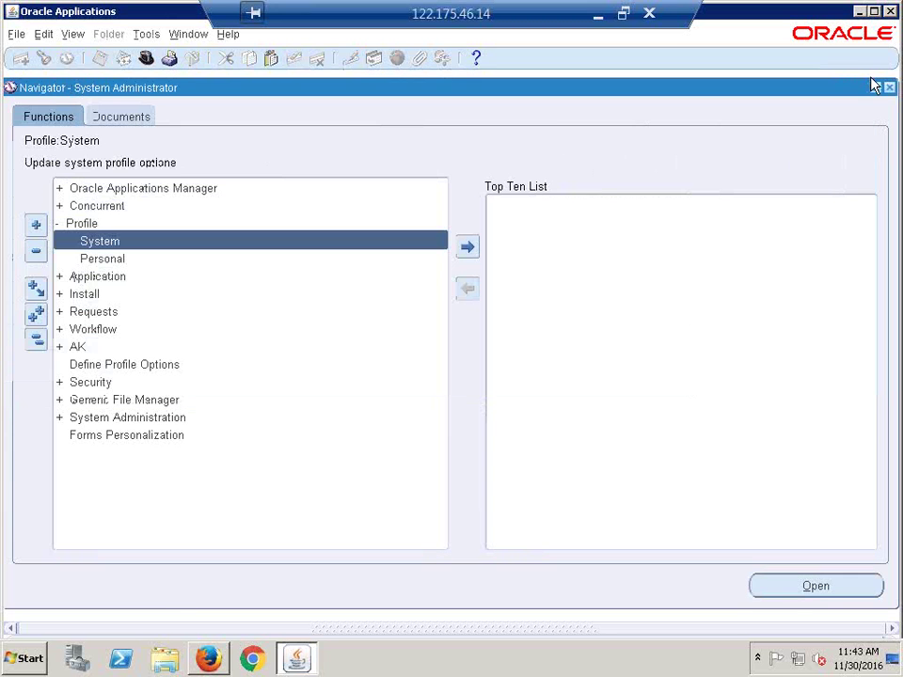
Step: Collapse the tree and switch responsibility to CALFRE Human Resources Super User
left_click(36, 339)
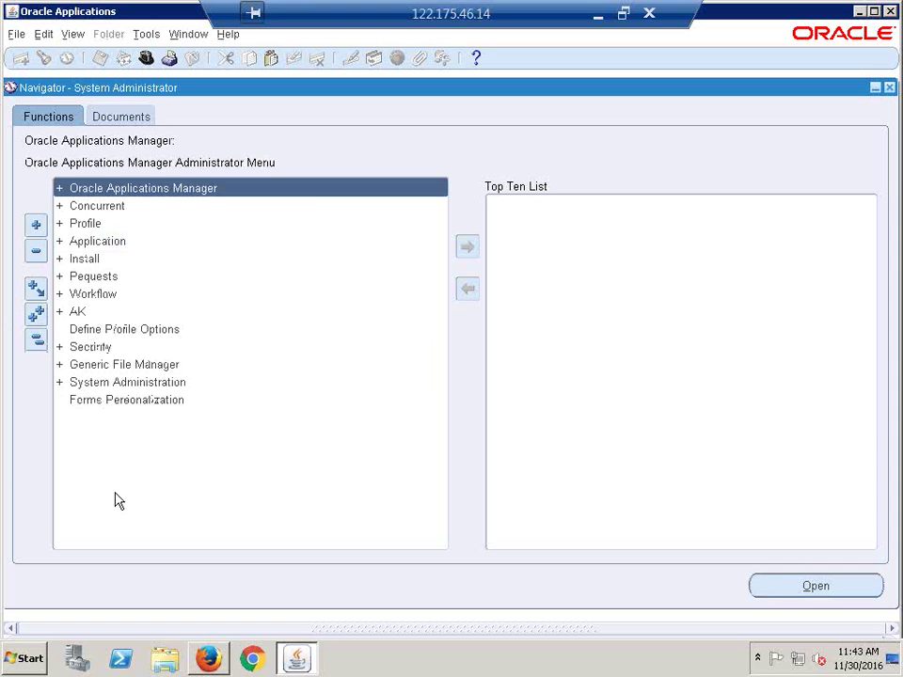
left_click(146, 59)
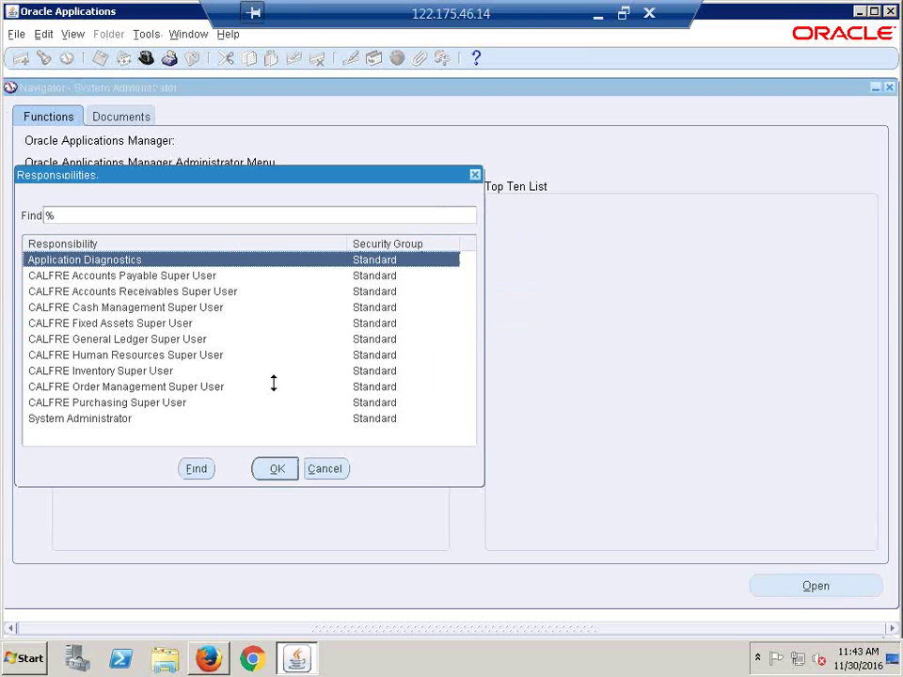
left_click(141, 355)
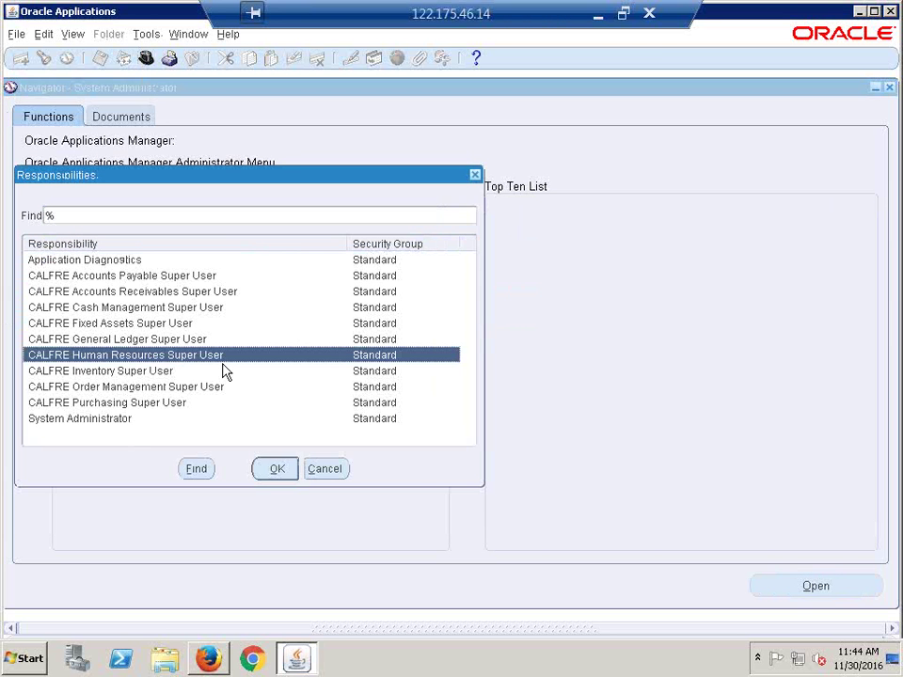
key("Return")
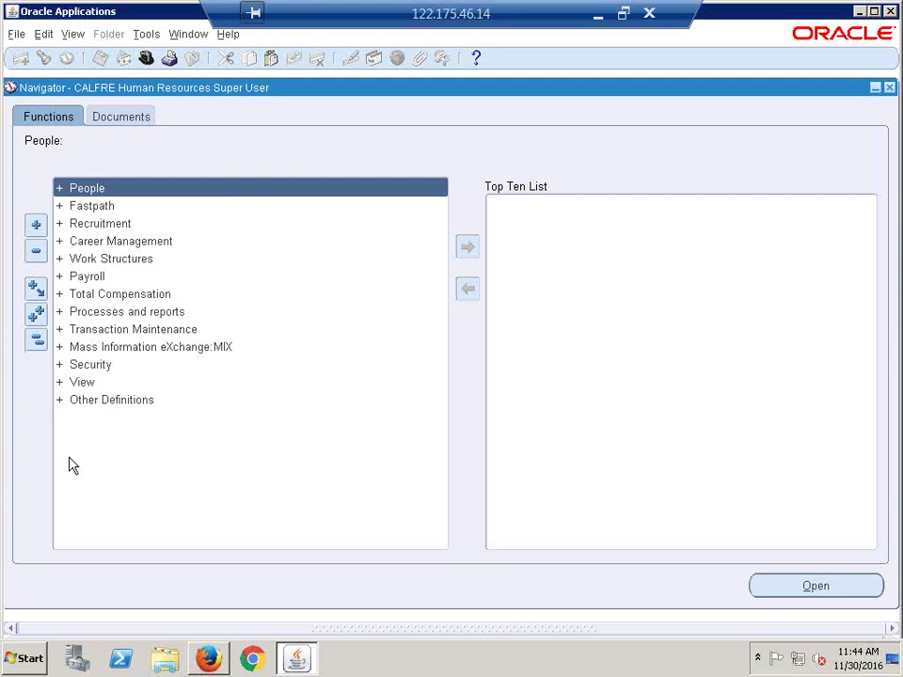
left_click(94, 365)
key("Return")
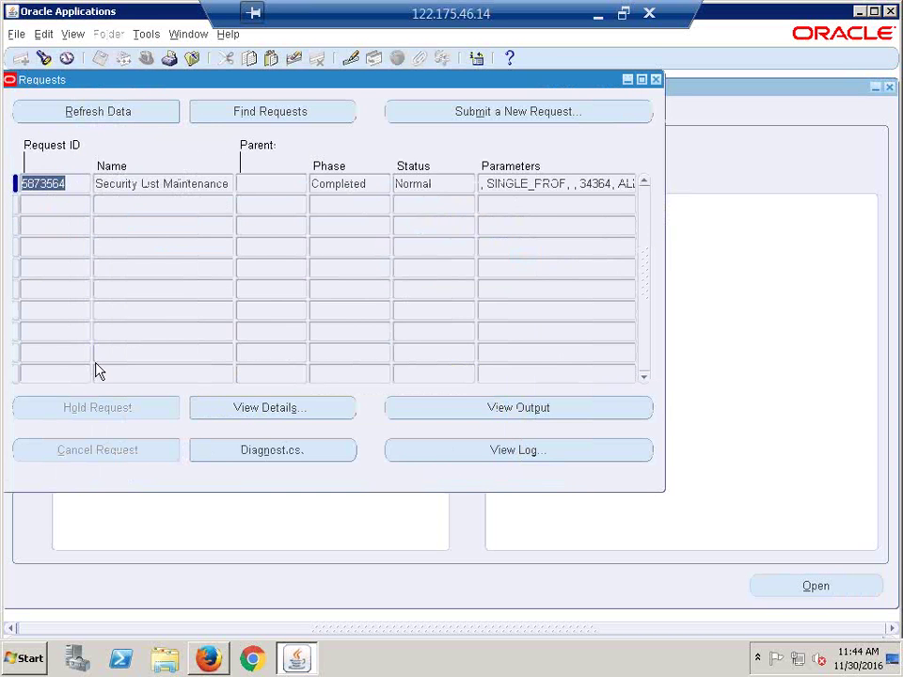
left_click(655, 80)
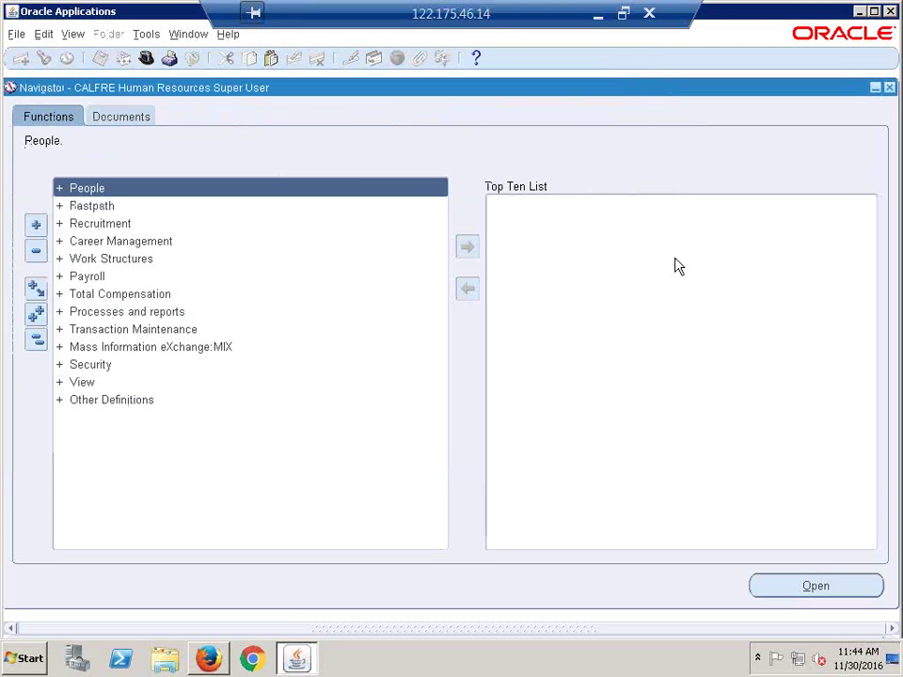
Step: Start a new single request from View > Requests
left_click(73, 36)
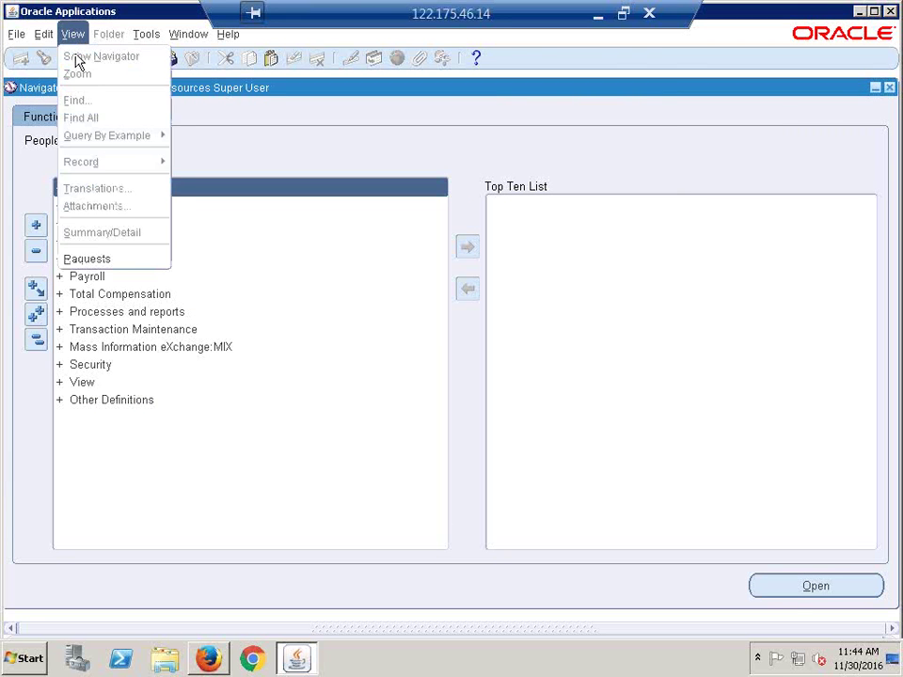
left_click(111, 259)
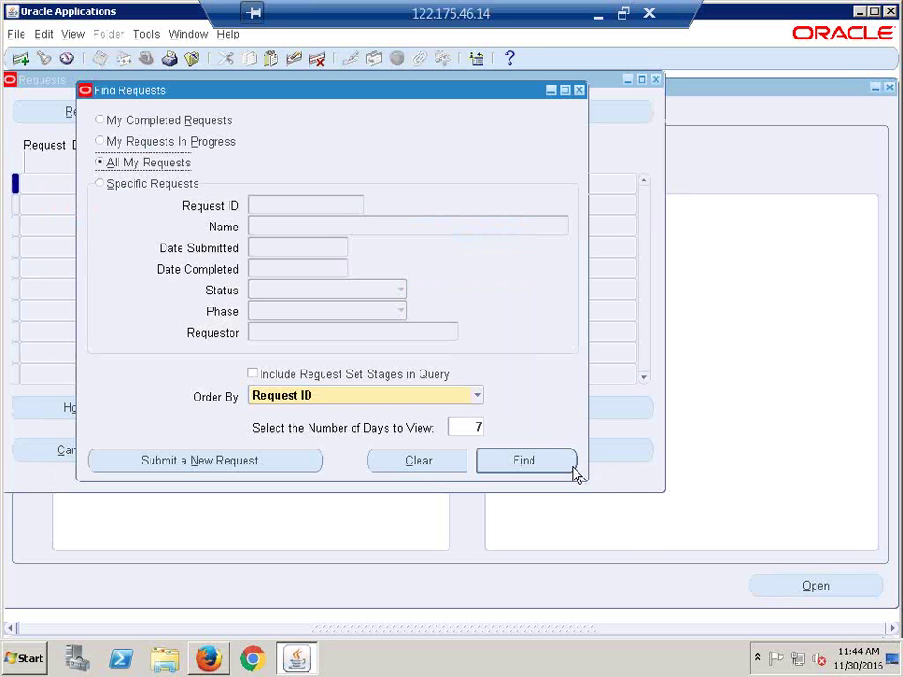
left_click(183, 461)
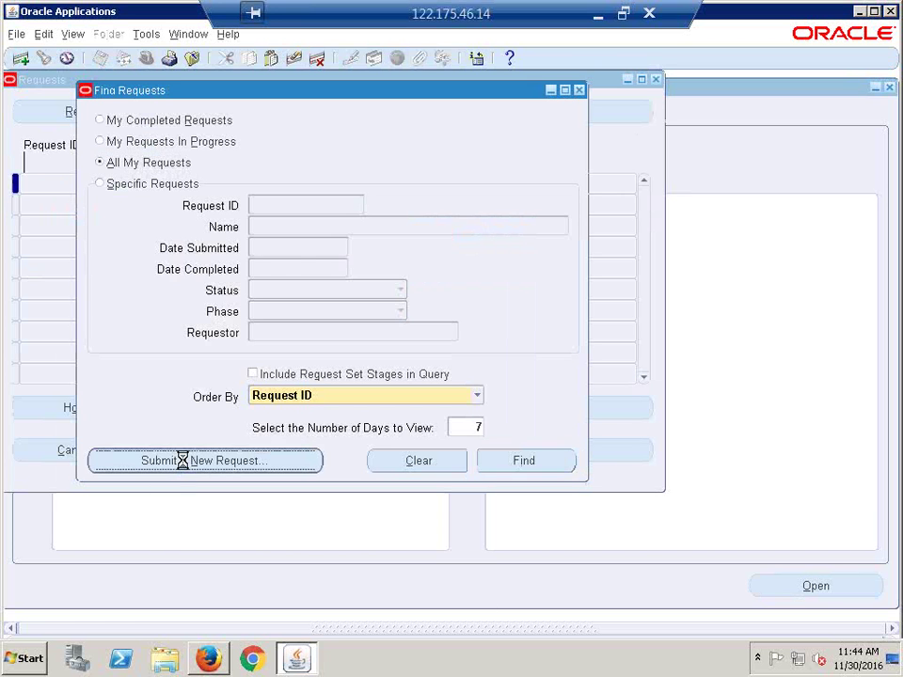
left_click(335, 377)
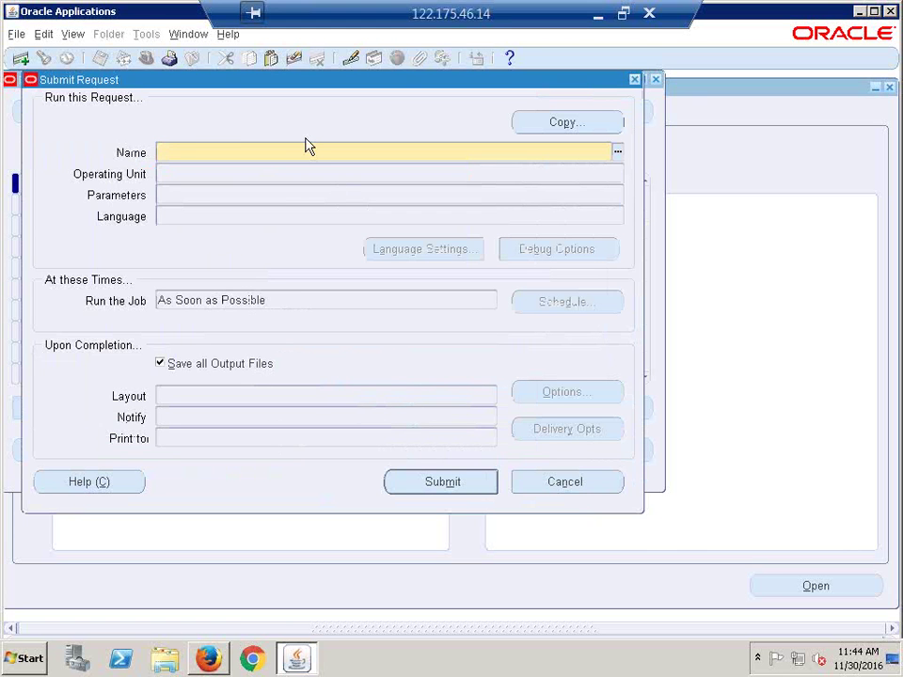
Step: Set up a Security List Maintenance request generating lists for All Security Profiles
type("SECU")
key("Tab")
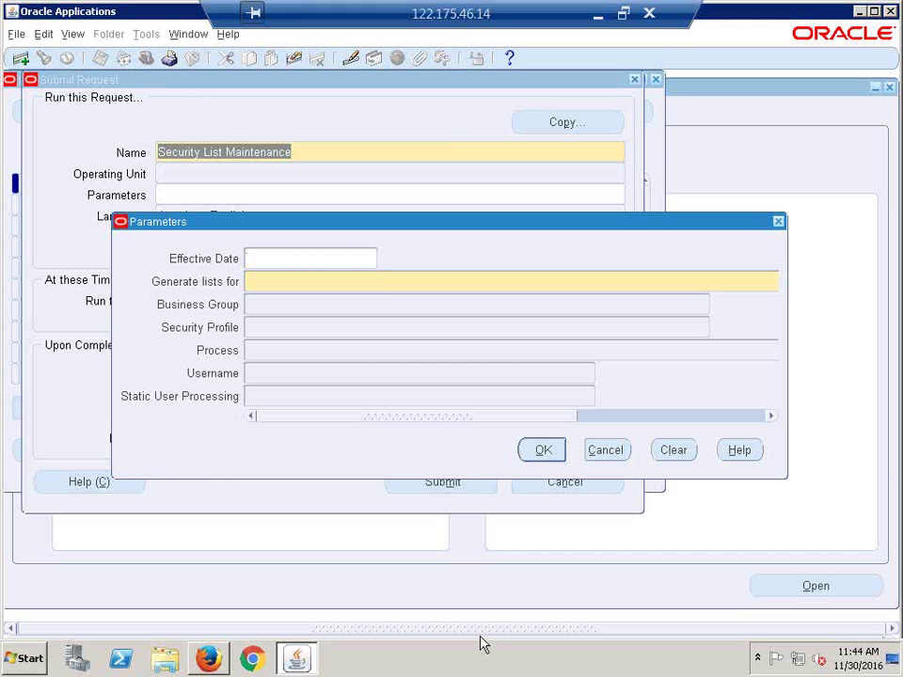
left_click(277, 282)
key("ctrl+l")
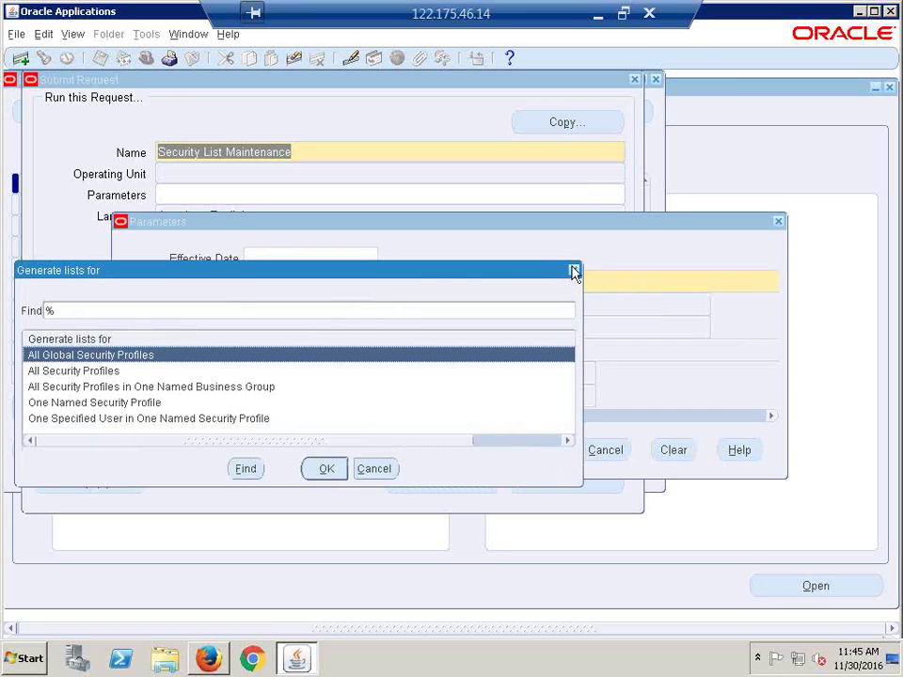
left_click(574, 271)
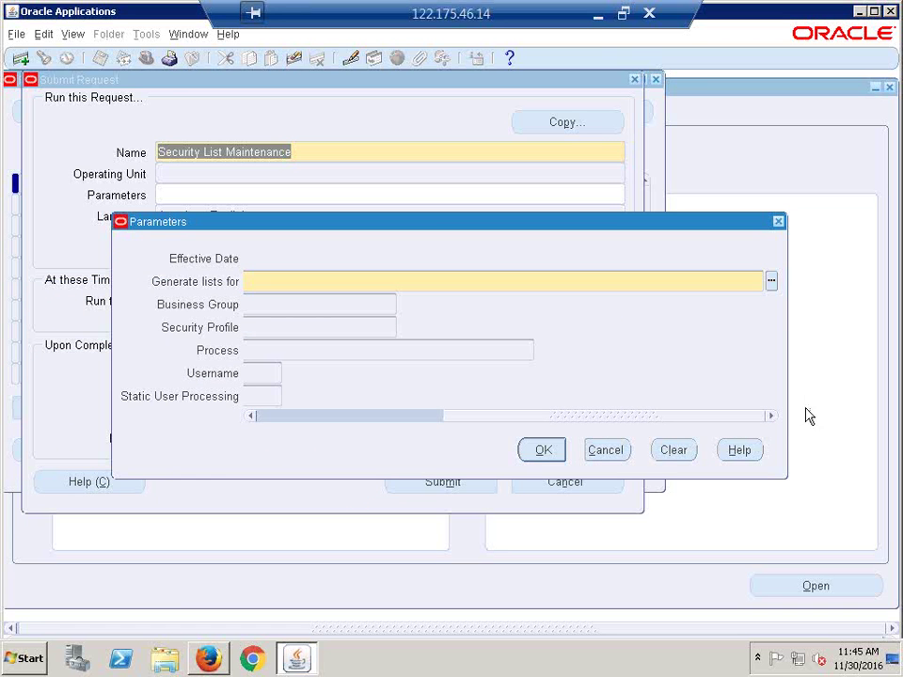
left_click(772, 283)
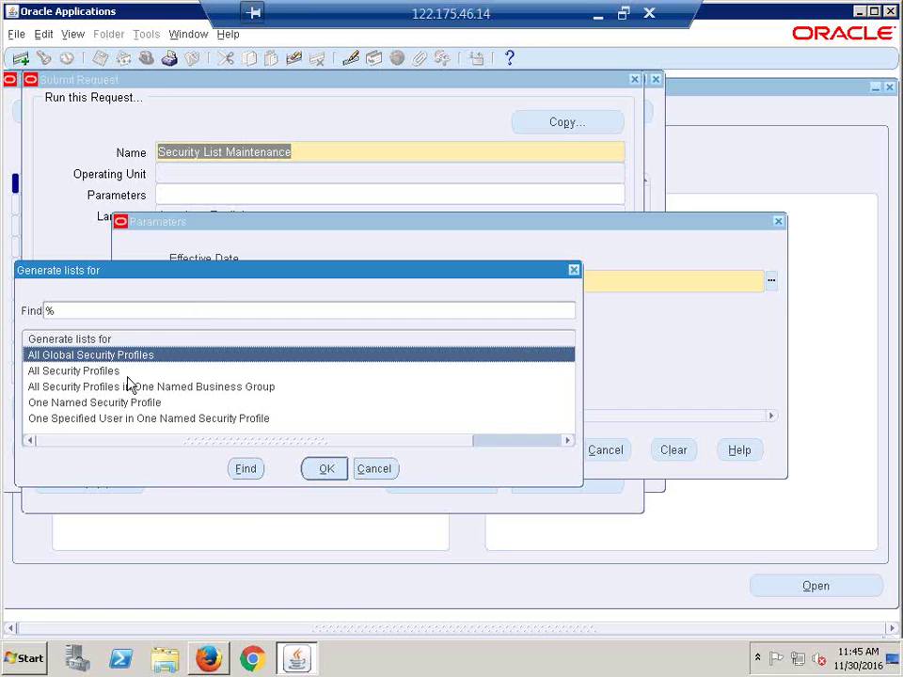
left_click(93, 372)
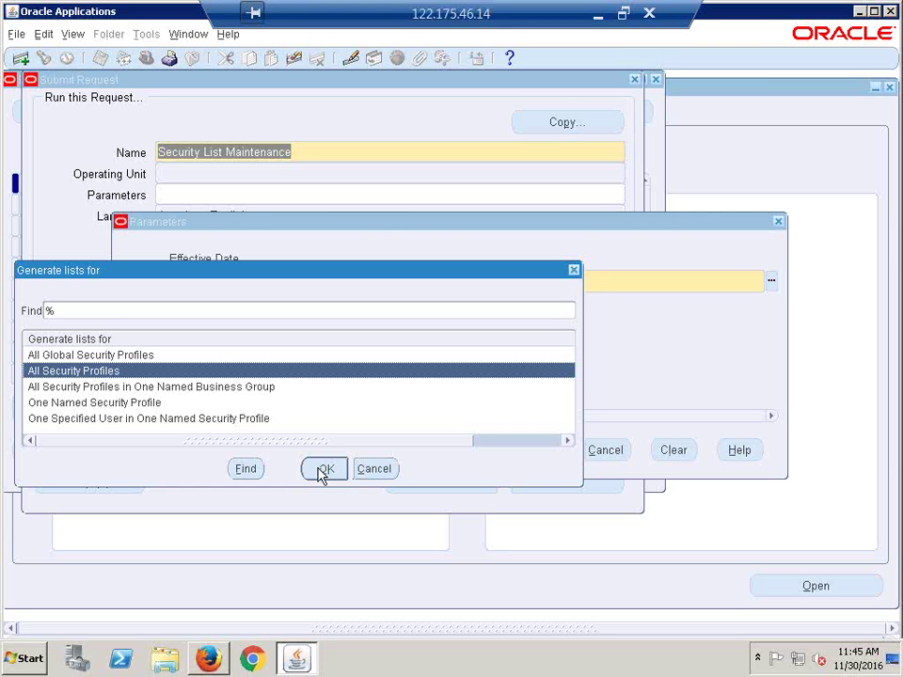
left_click(321, 472)
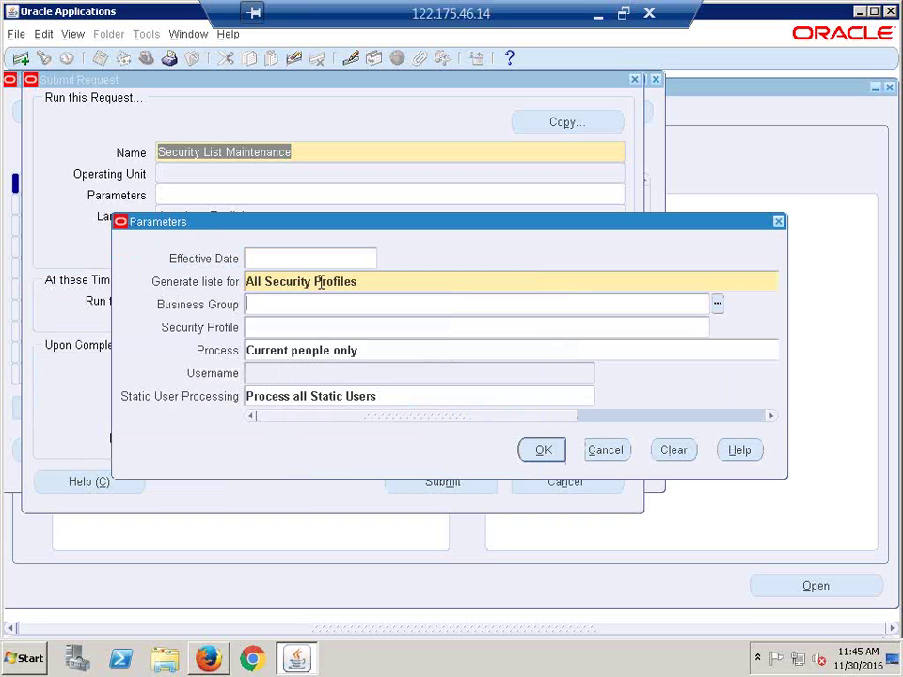
left_click(361, 282)
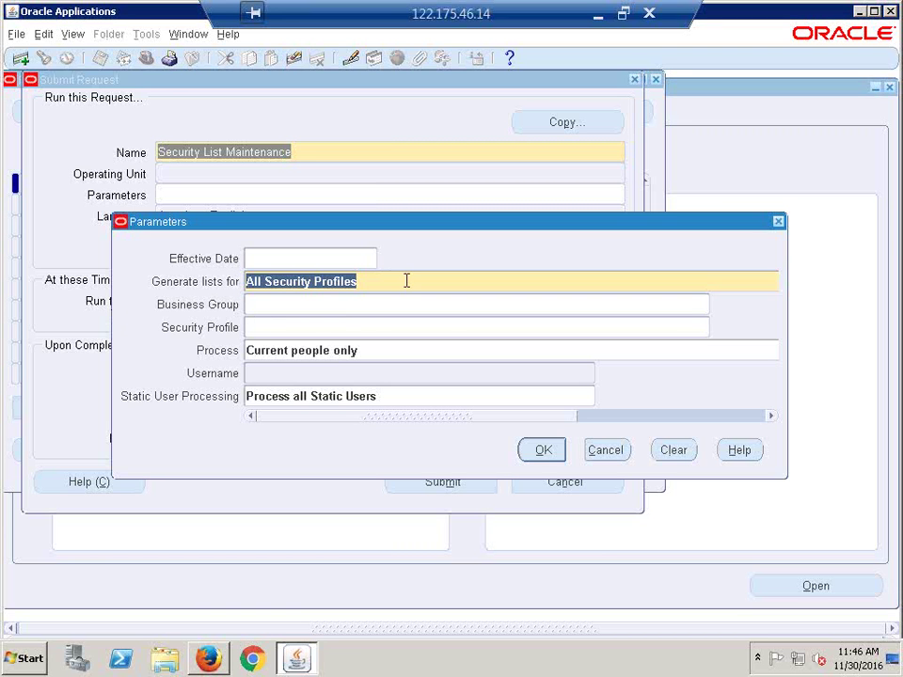
left_click(356, 285)
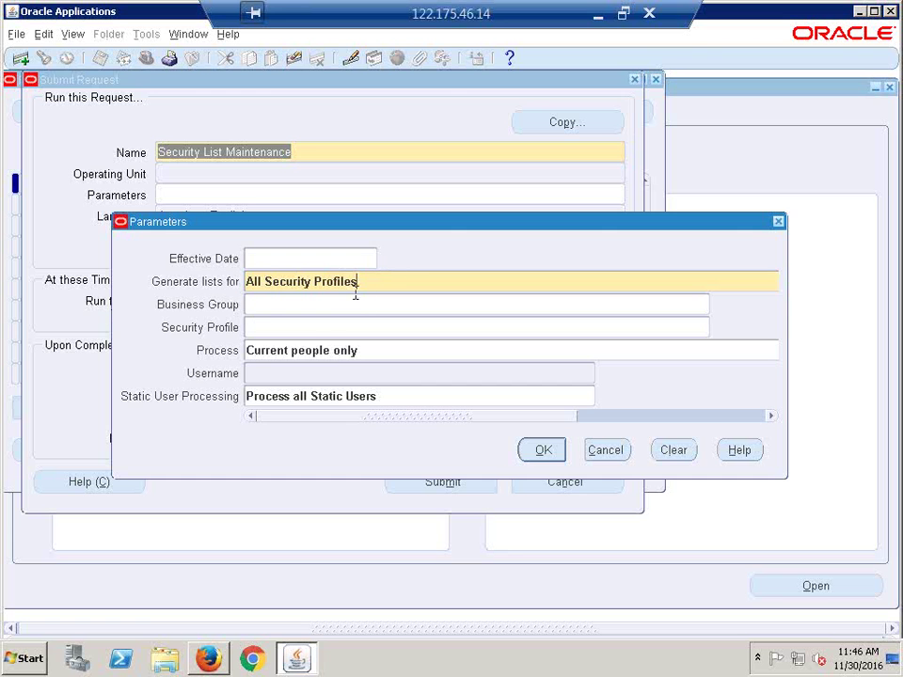
left_click(546, 452)
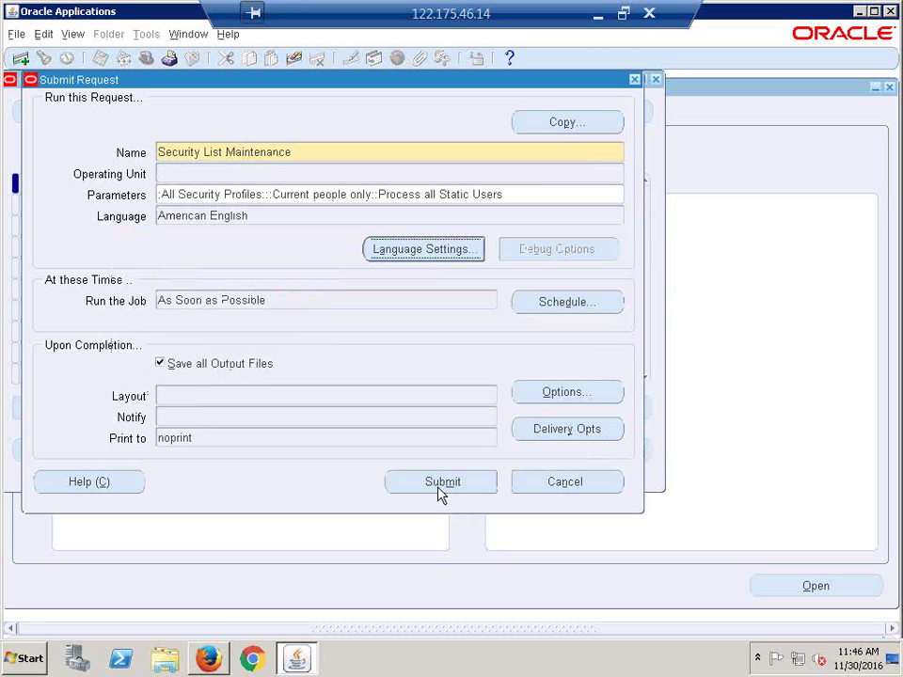
Step: Submit the request, decline another, confirm 5873565 is Pending, and start a new request
left_click(438, 488)
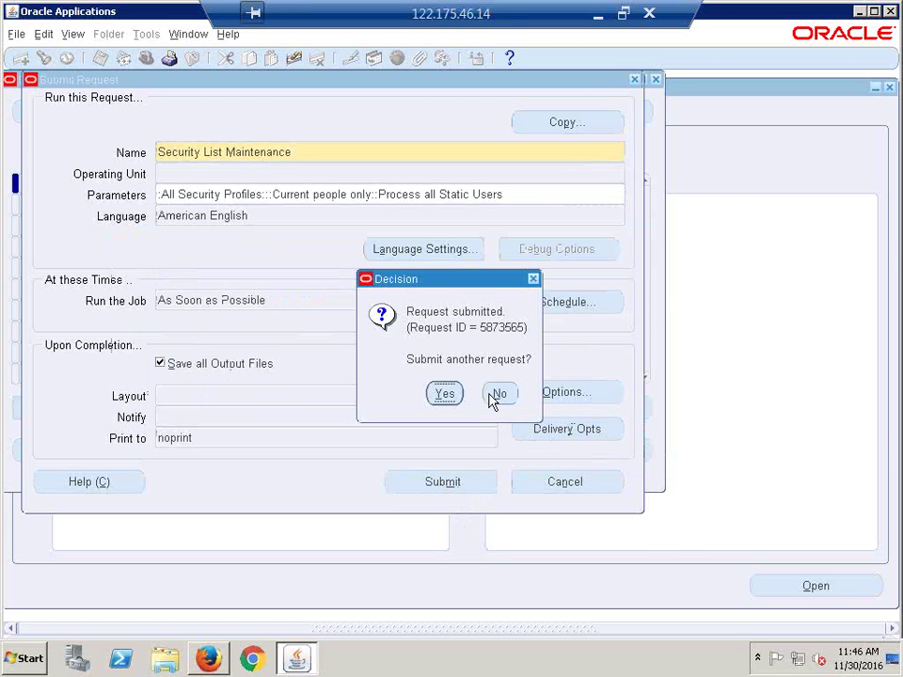
left_click(499, 396)
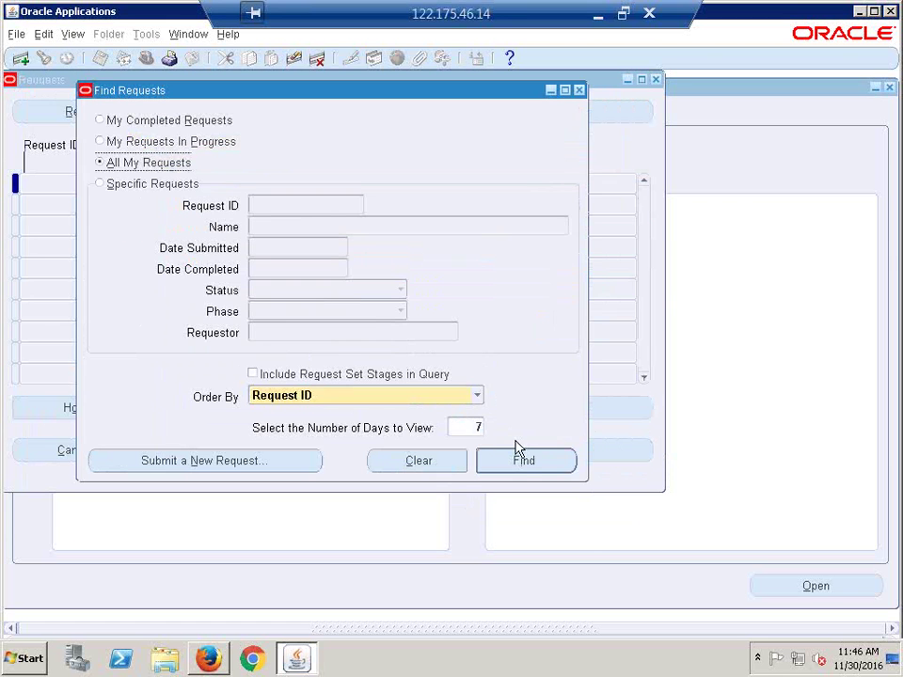
left_click(520, 460)
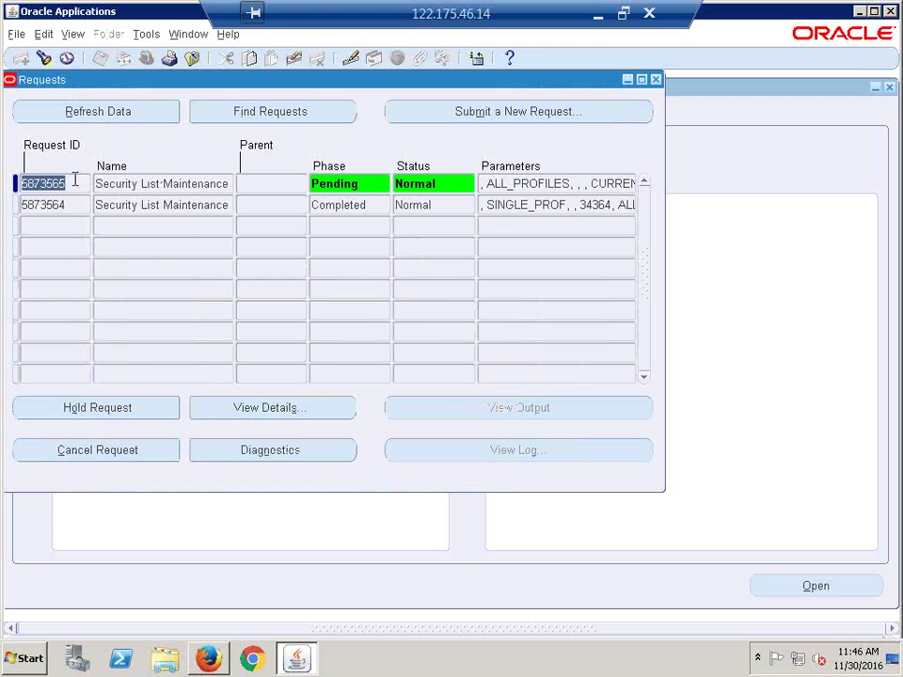
left_click(501, 116)
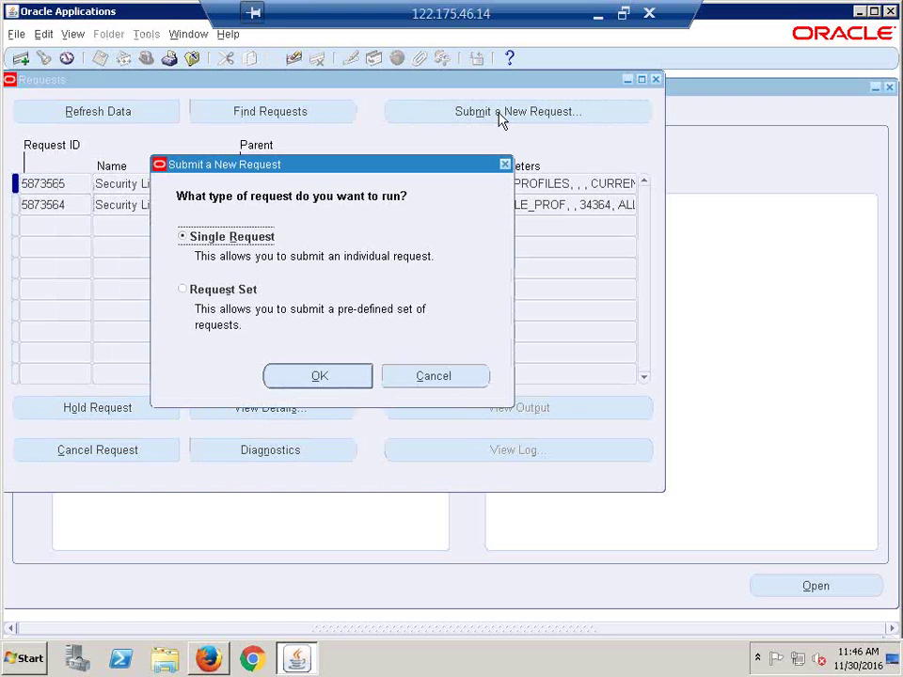
Step: Copy the prior Security List Maintenance request and bring up its parameters
left_click(323, 376)
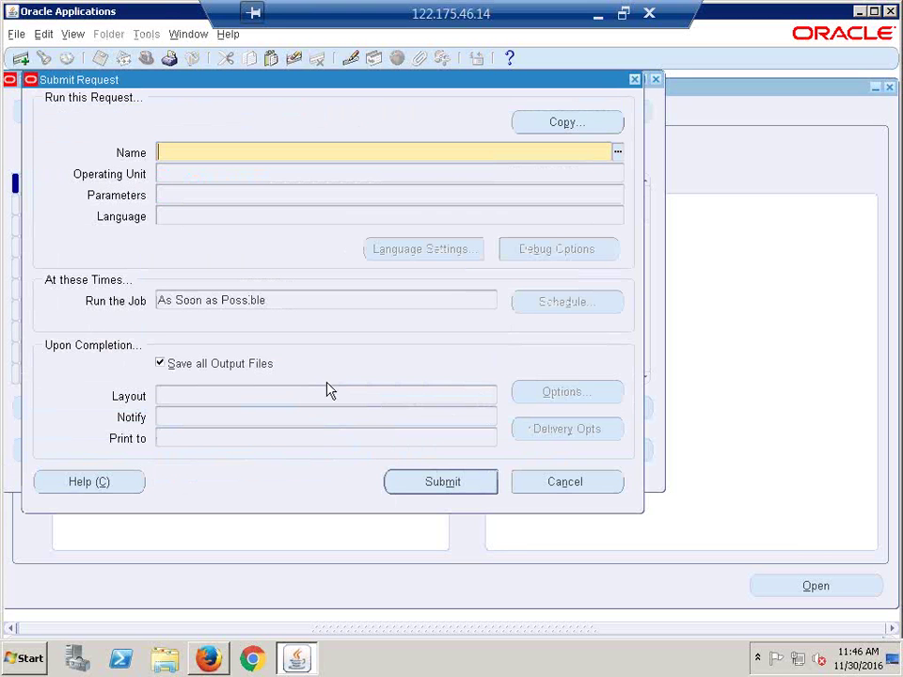
left_click(568, 126)
left_click(482, 565)
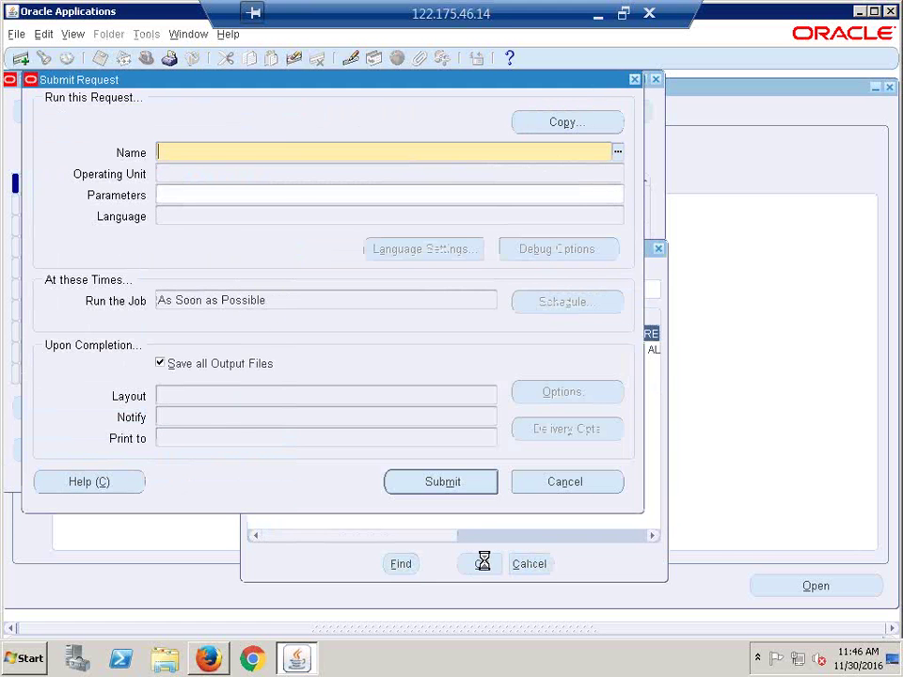
left_click(298, 193)
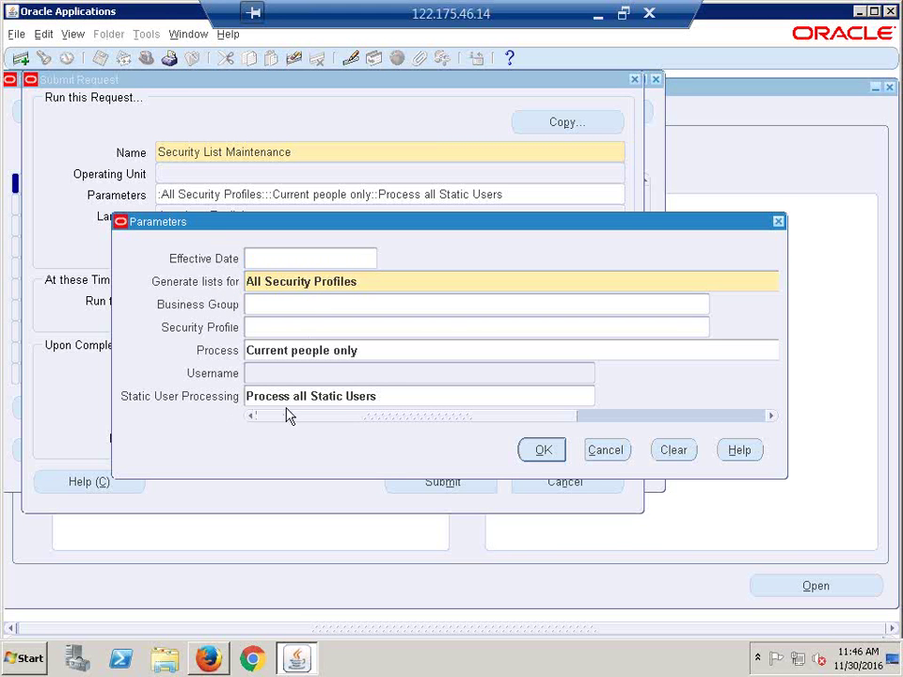
Step: Try clearing the parameters and browsing the Process choices, then cancel without changes
left_click(433, 401)
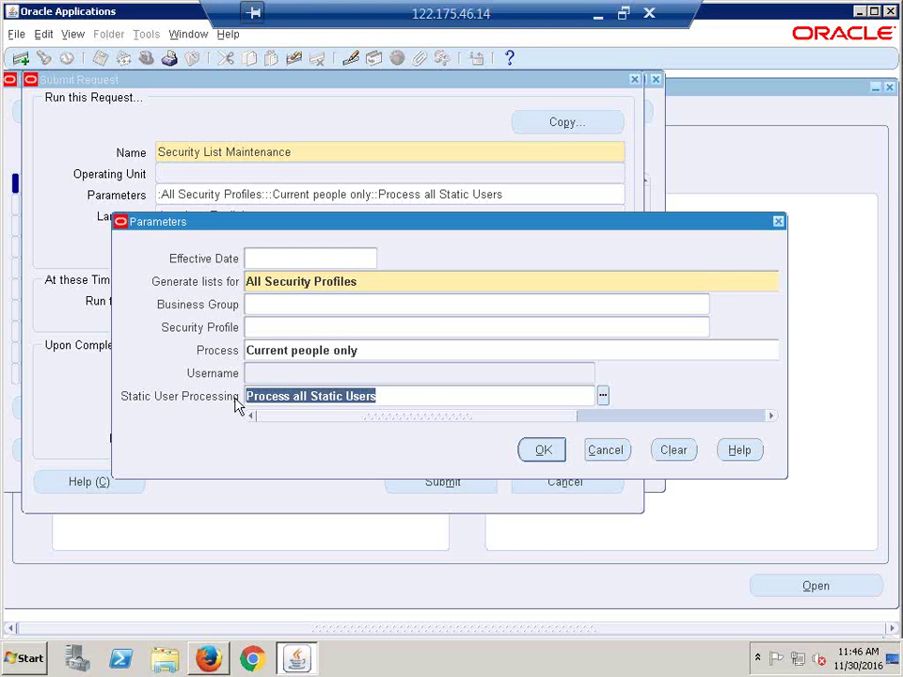
left_click(254, 374)
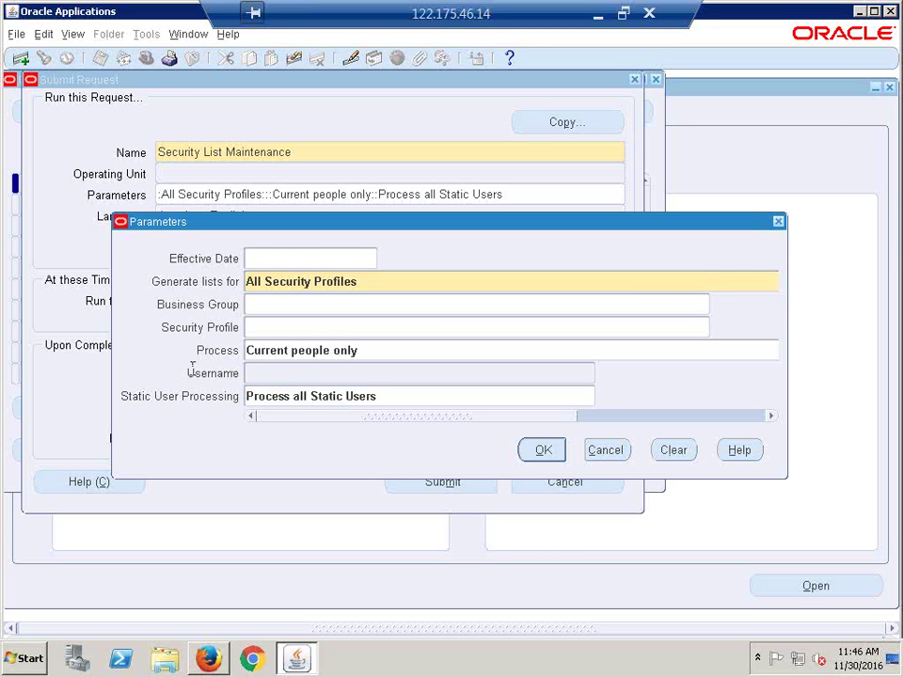
left_click(395, 351)
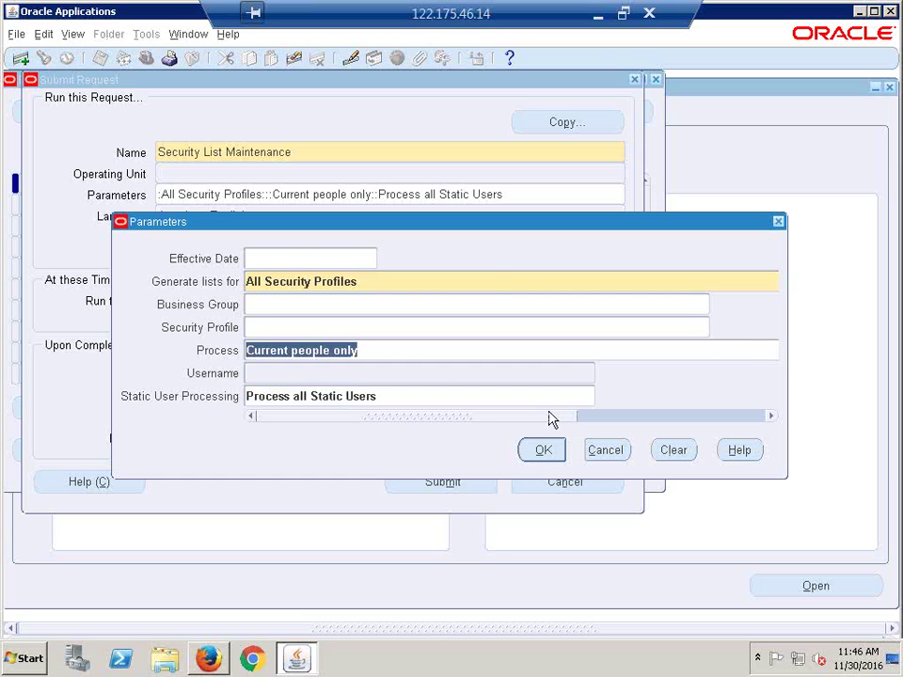
left_click(674, 450)
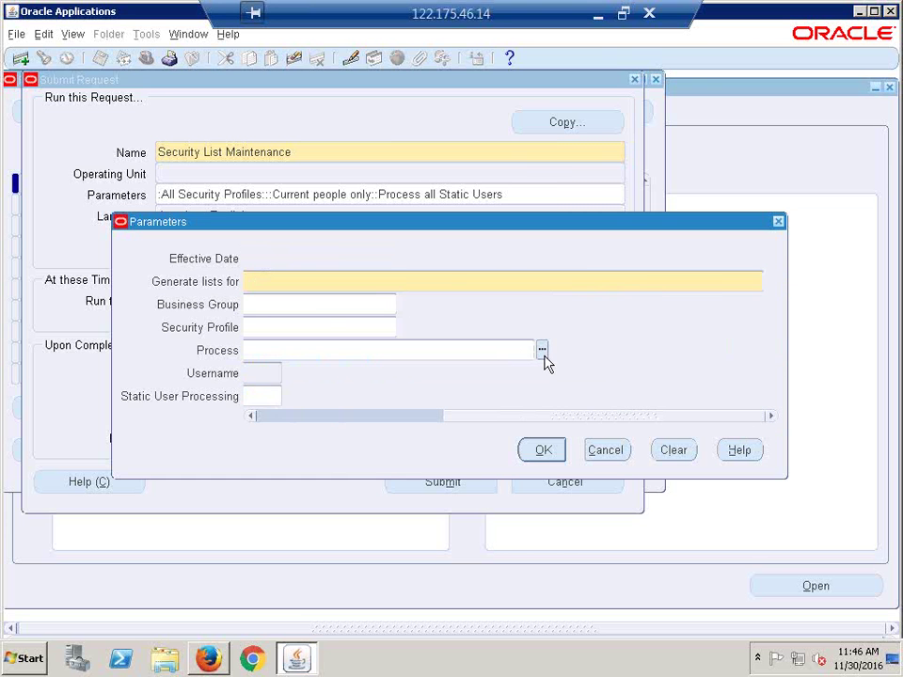
left_click(542, 350)
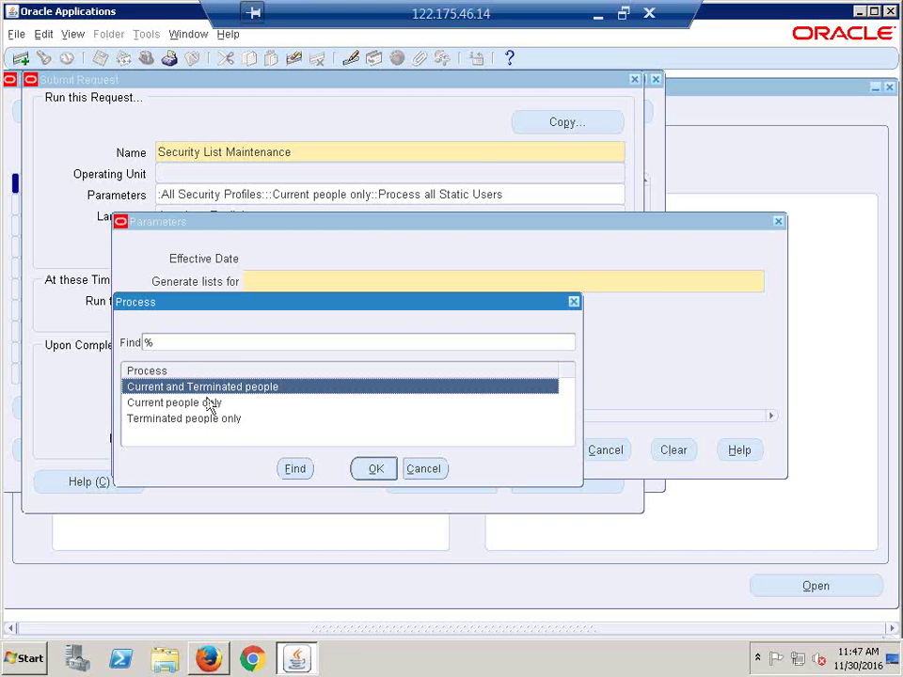
key("Down")
key("Down")
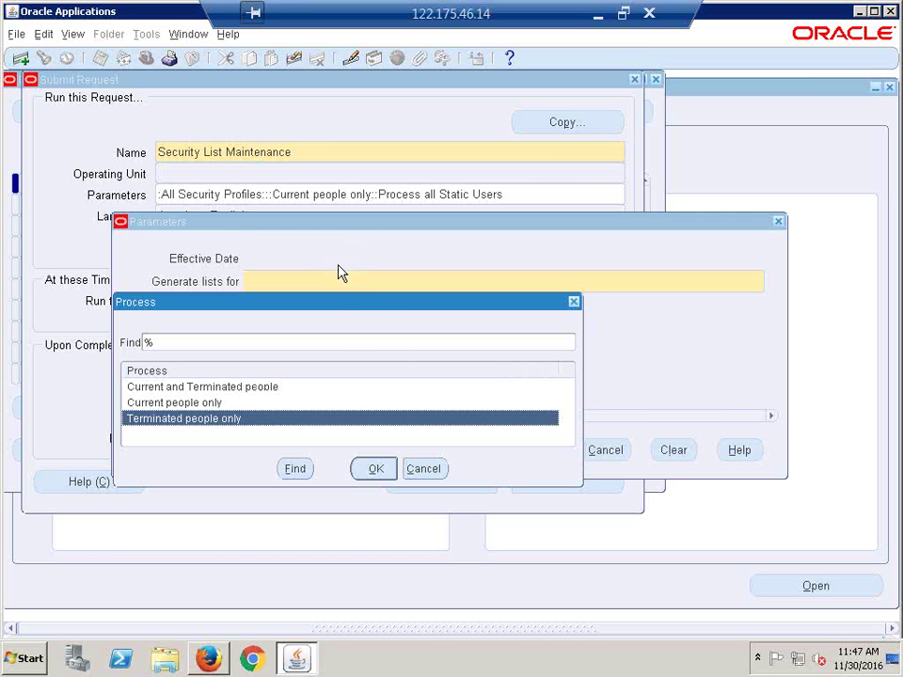
left_click(573, 303)
left_click(611, 455)
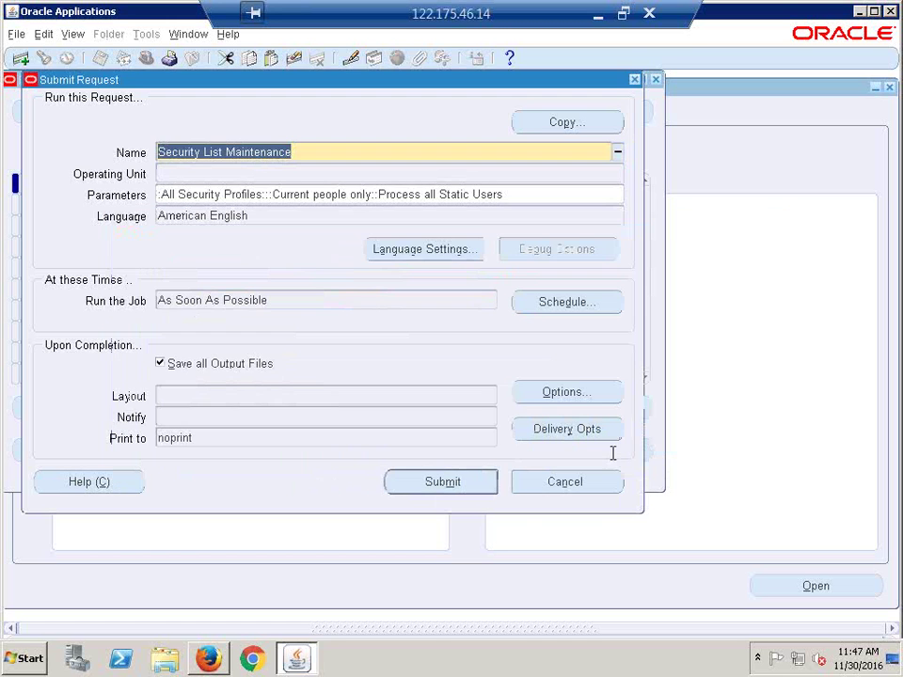
Step: Resubmit Security List Maintenance with its existing parameters, declining another request
left_click(307, 197)
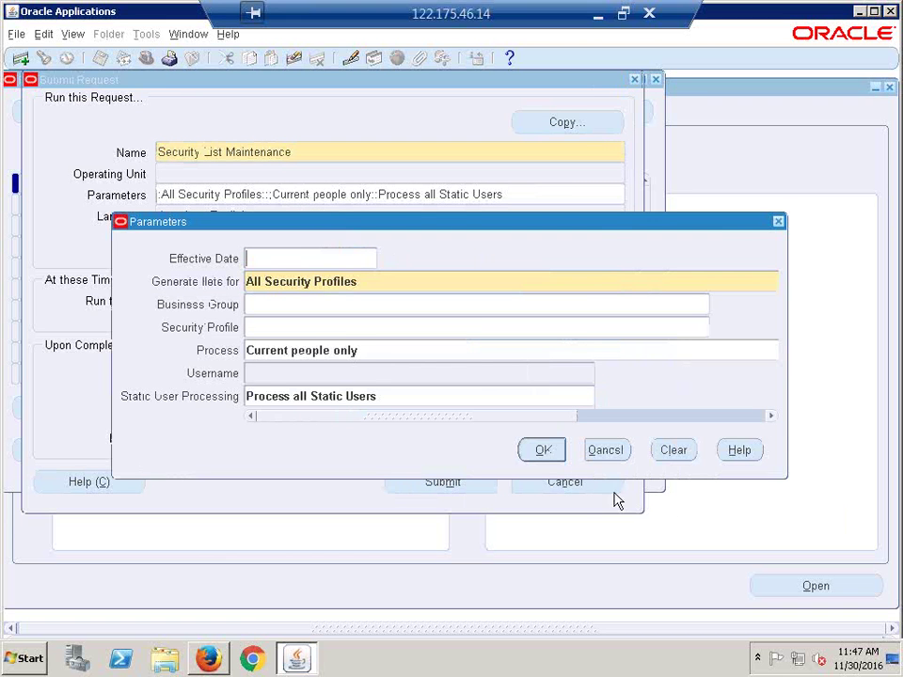
left_click(543, 452)
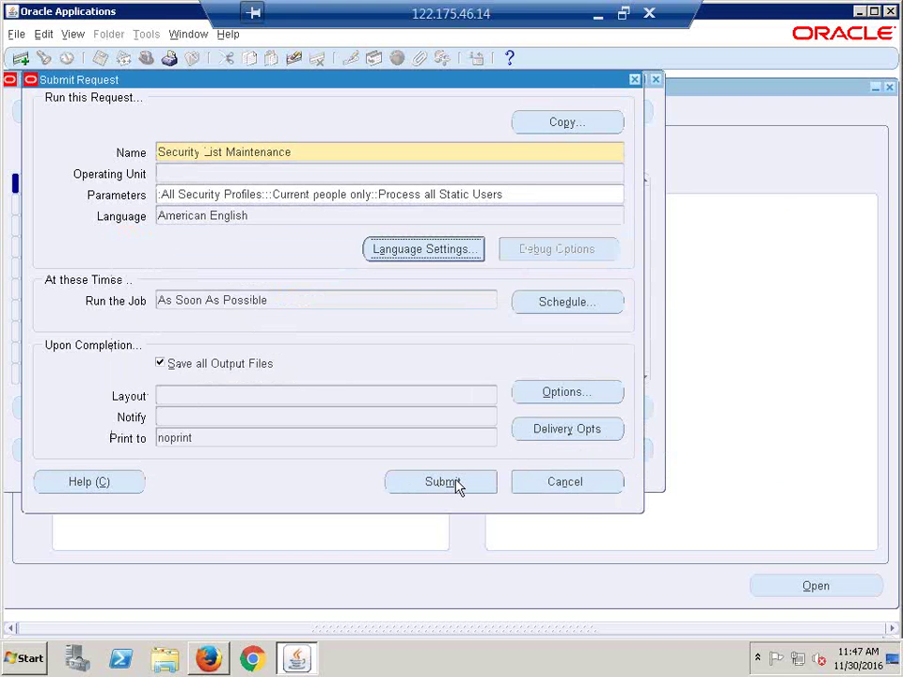
left_click(457, 483)
left_click(498, 402)
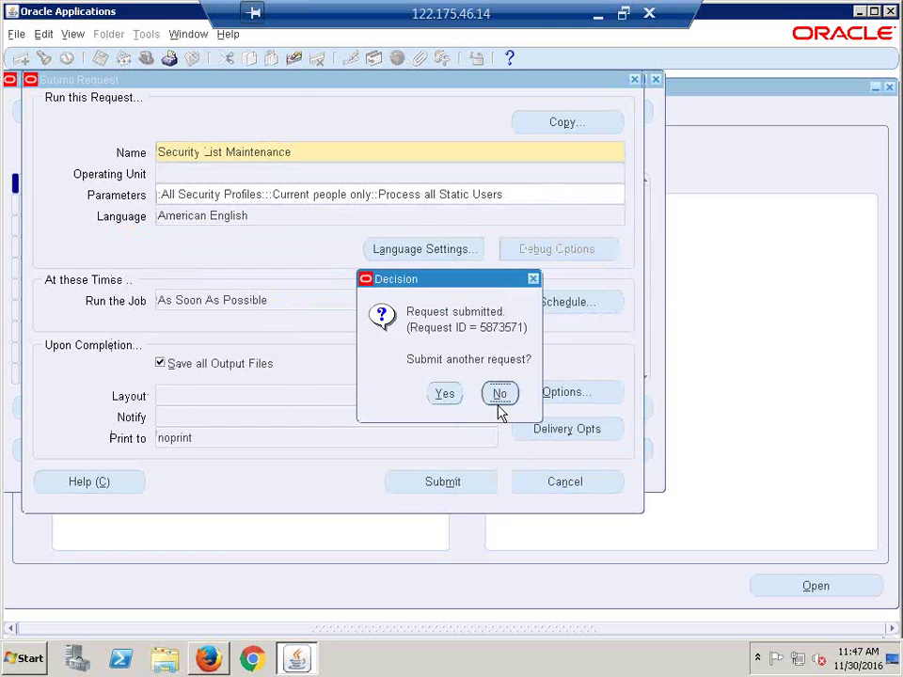
left_click(104, 111)
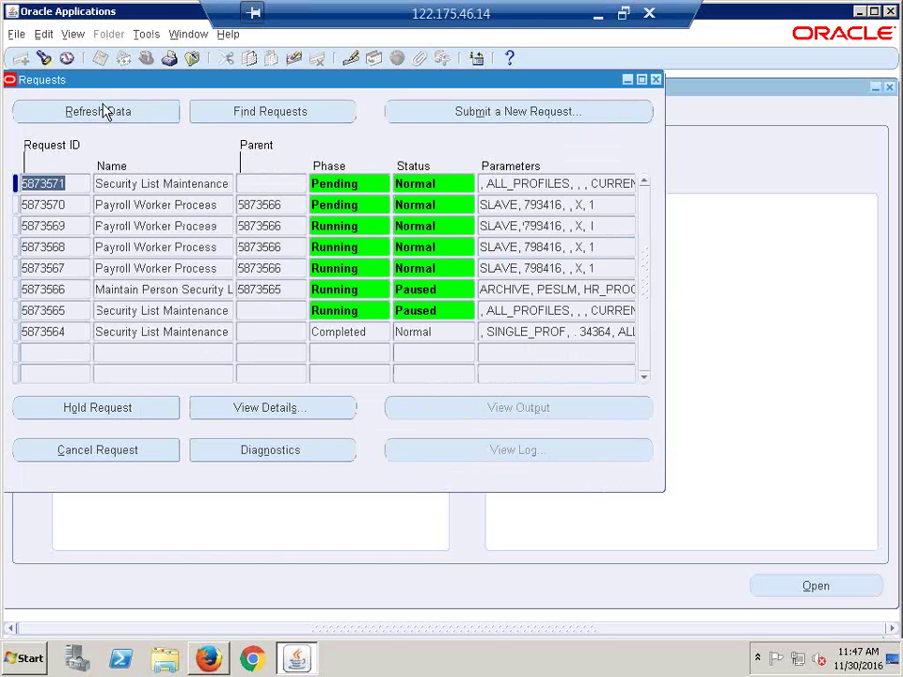
Step: Refresh the requests until 5873571 is Running with child request 5873572
left_click(104, 111)
left_click(105, 111)
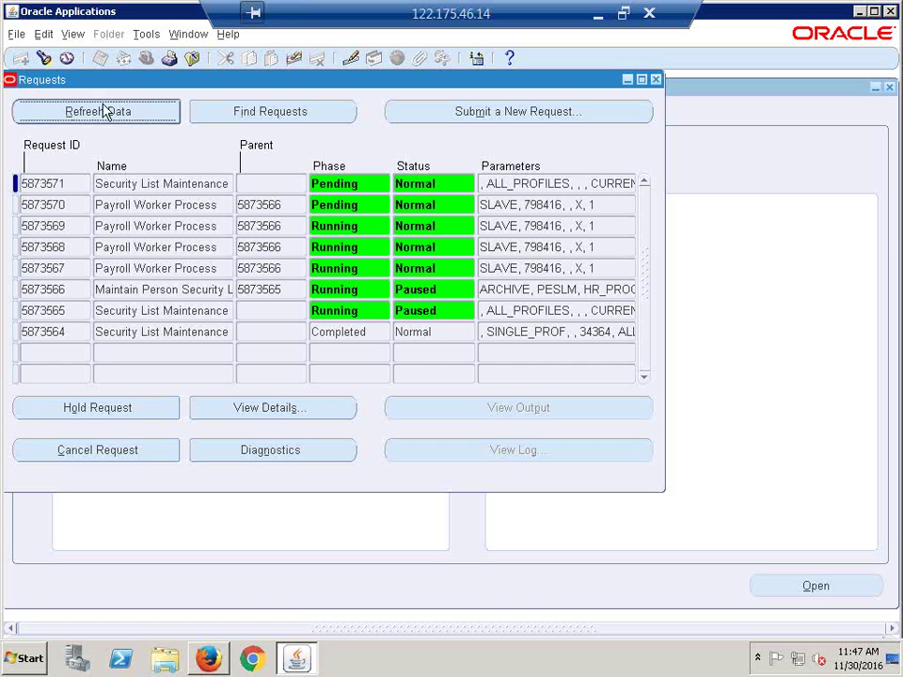
left_click(103, 111)
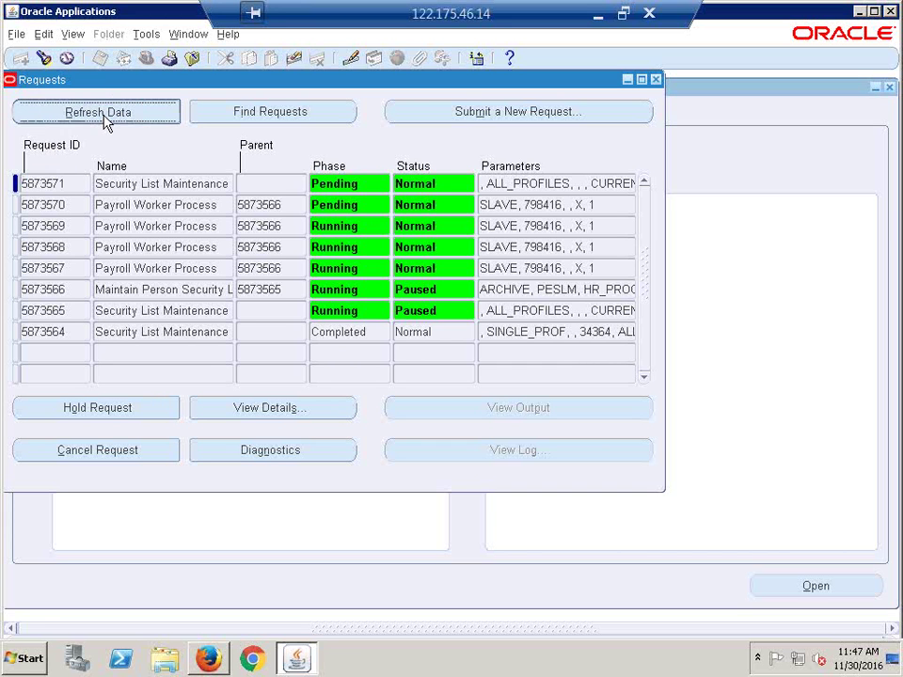
left_click(102, 111)
left_click(104, 119)
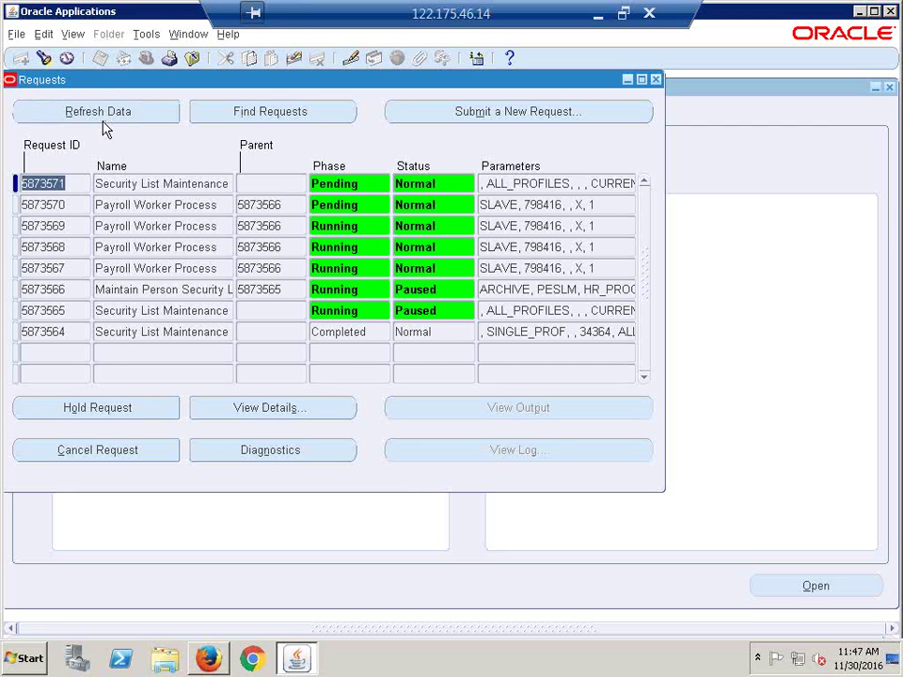
left_click(104, 113)
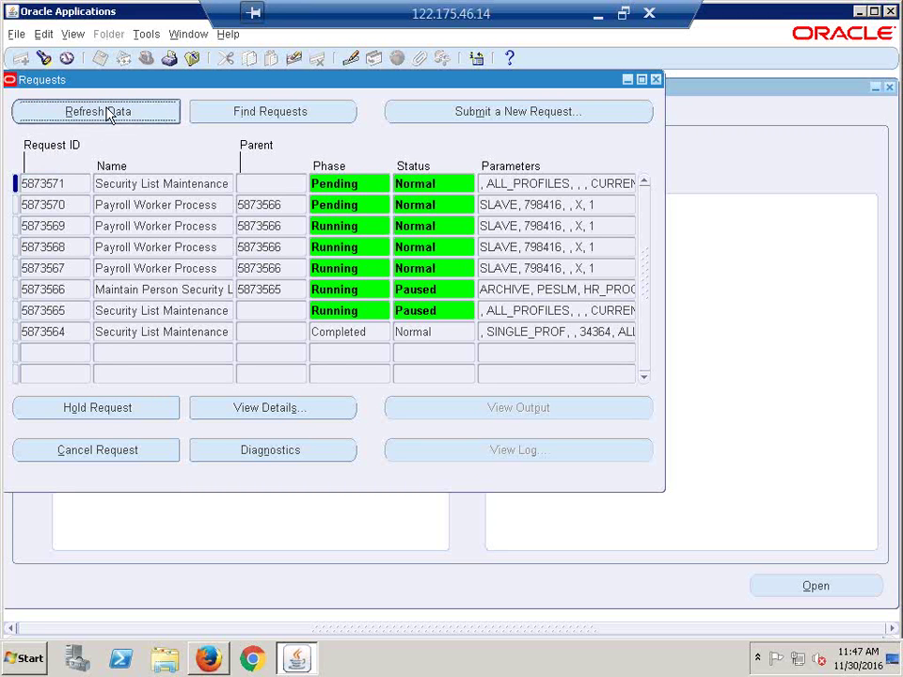
left_click(103, 111)
left_click(105, 115)
left_click(105, 113)
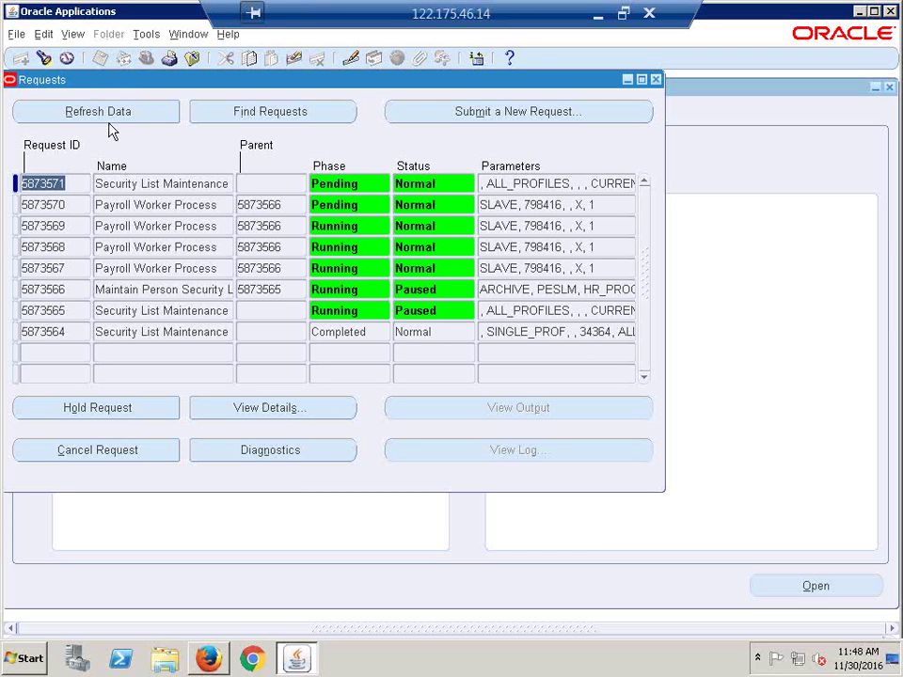
left_click(100, 123)
left_click(98, 115)
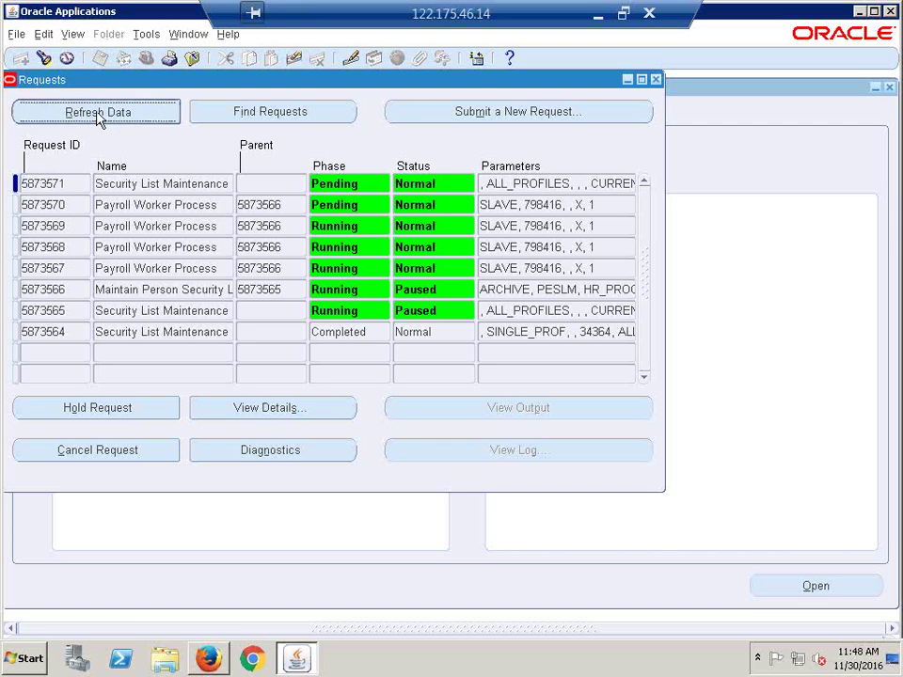
left_click(98, 114)
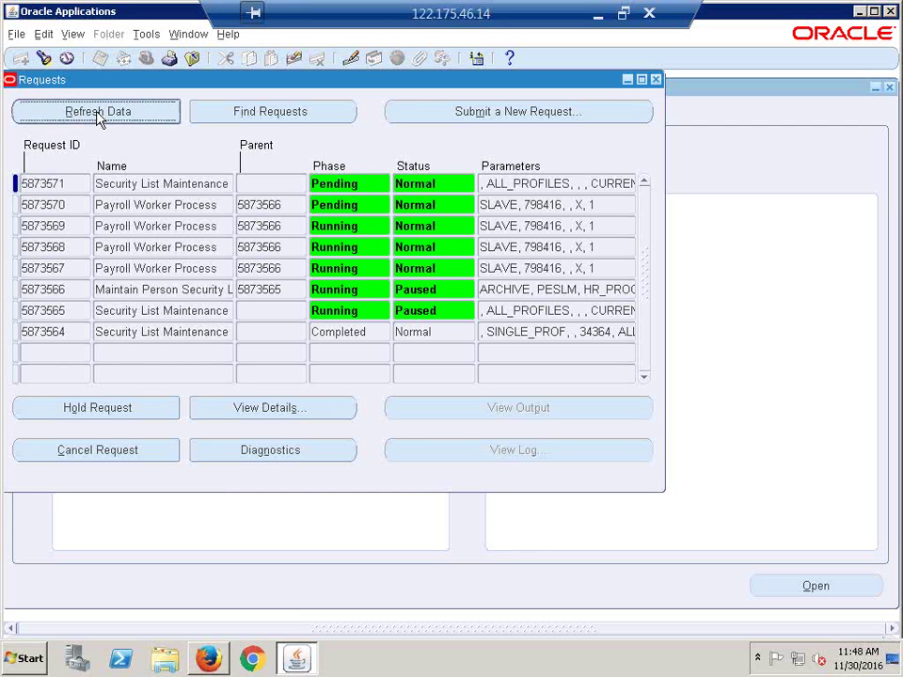
left_click(97, 114)
left_click(97, 113)
left_click(98, 116)
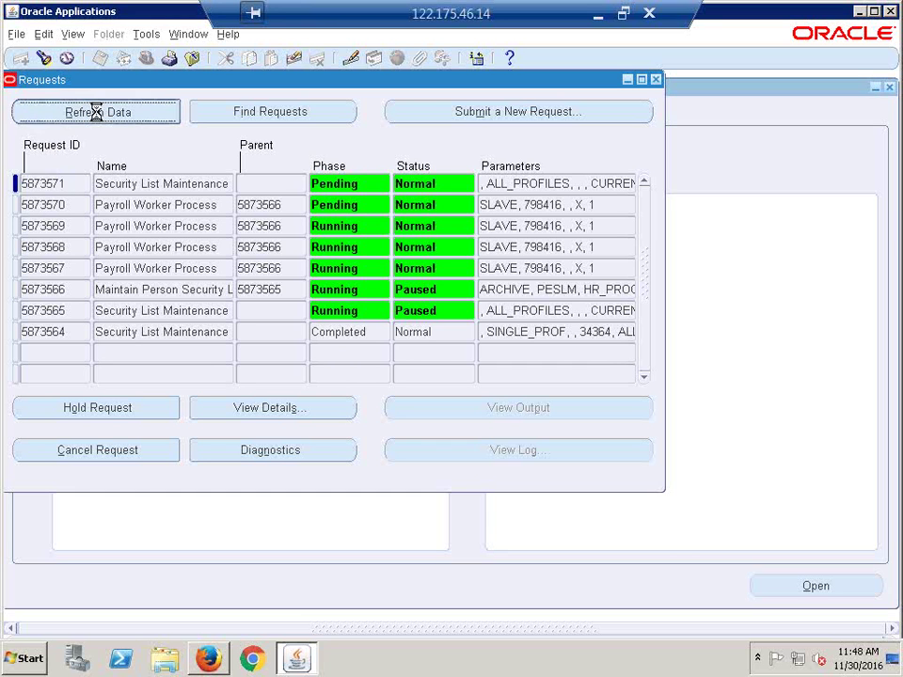
left_click(97, 115)
left_click(97, 114)
left_click(97, 113)
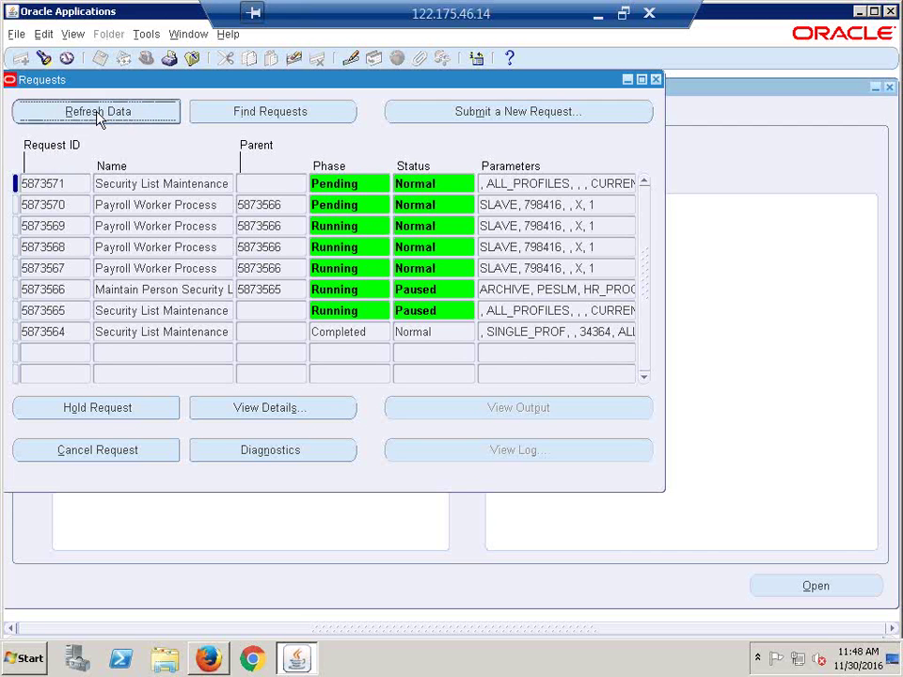
left_click(97, 114)
left_click(97, 112)
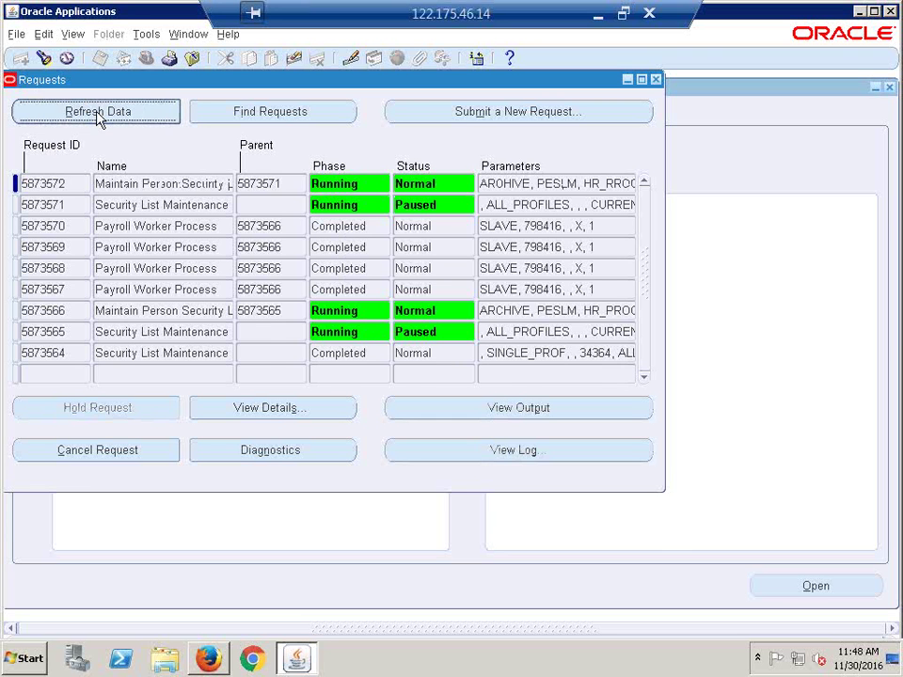
Step: Refresh until requests 5873571 and 5873572 show Completed, Normal, then close the Requests window
left_click(97, 114)
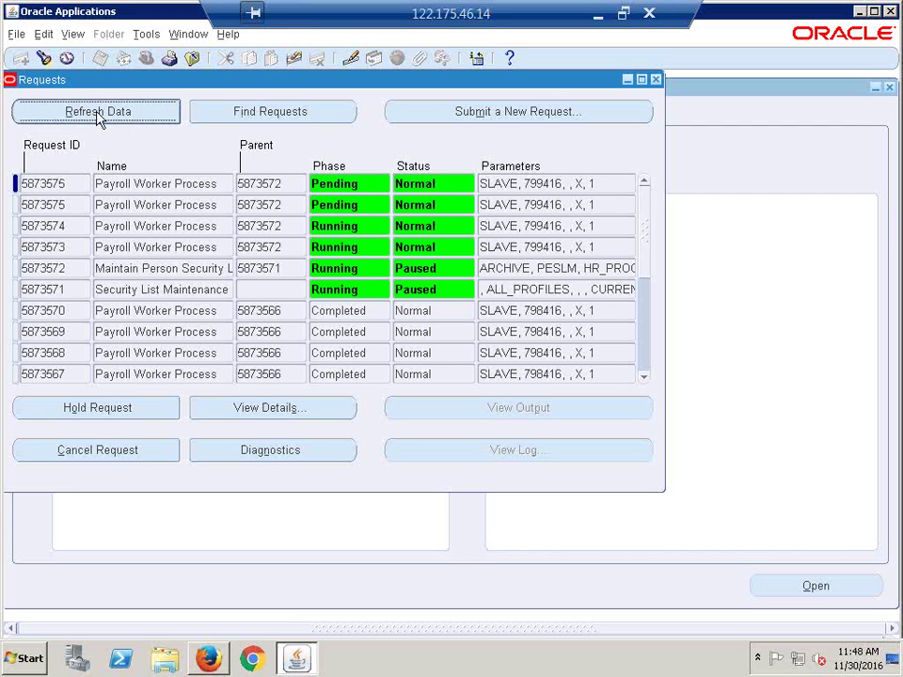
left_click(96, 112)
left_click(96, 112)
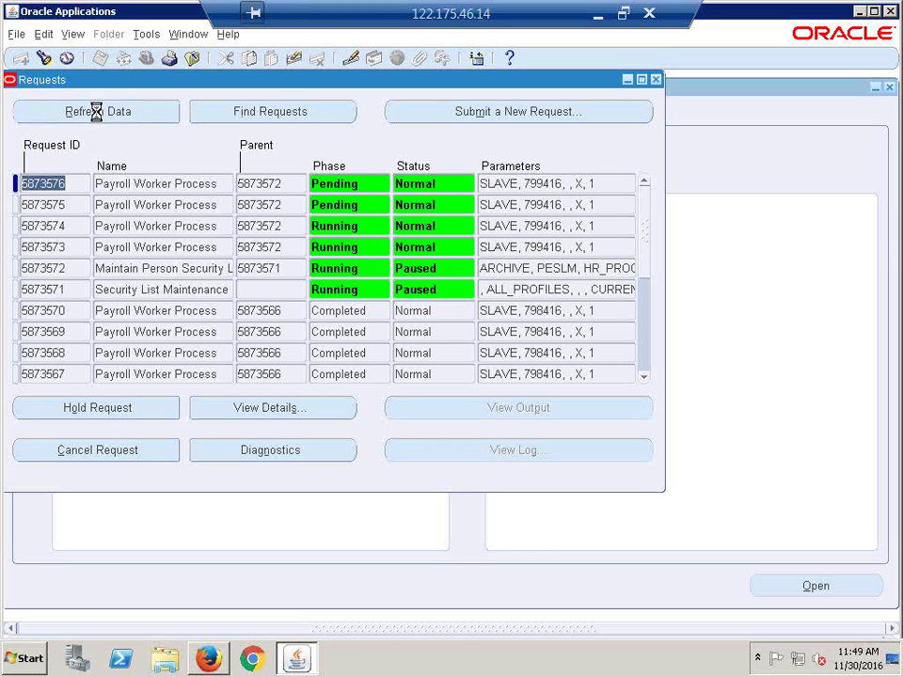
left_click(98, 114)
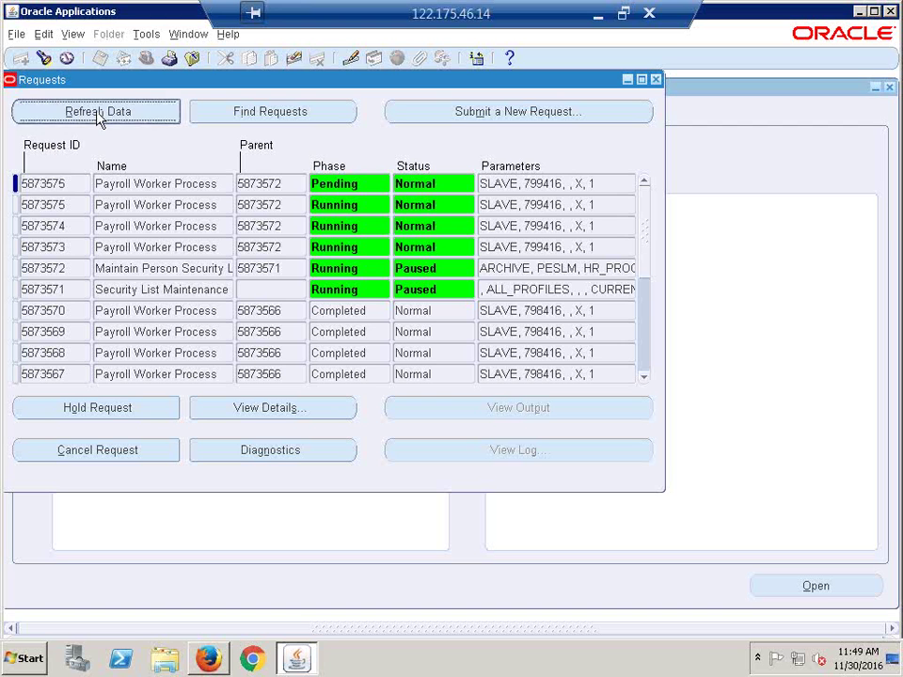
left_click(96, 111)
left_click(97, 113)
left_click(97, 113)
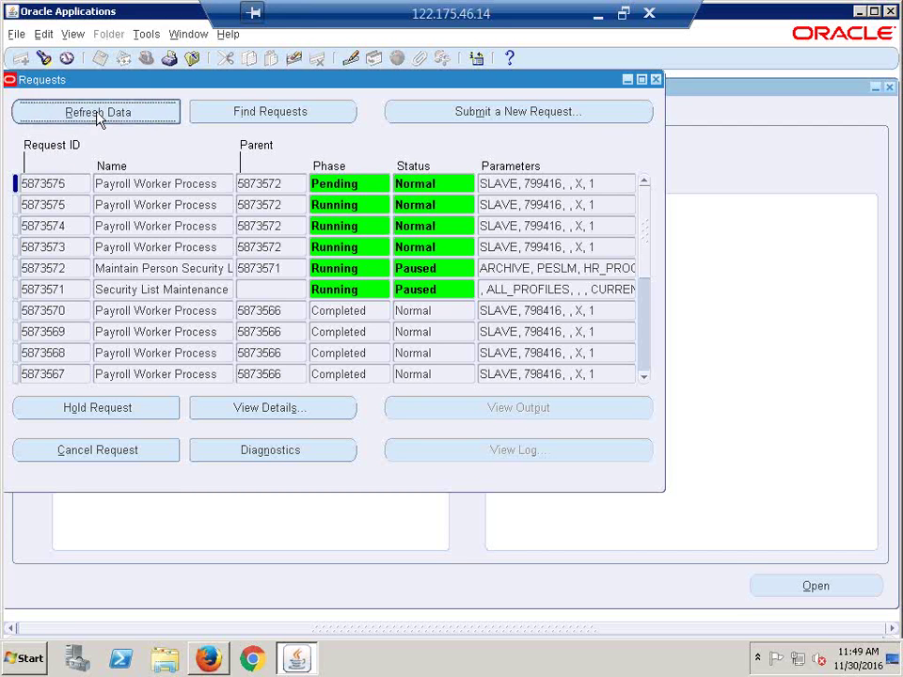
left_click(97, 113)
left_click(97, 113)
left_click(97, 112)
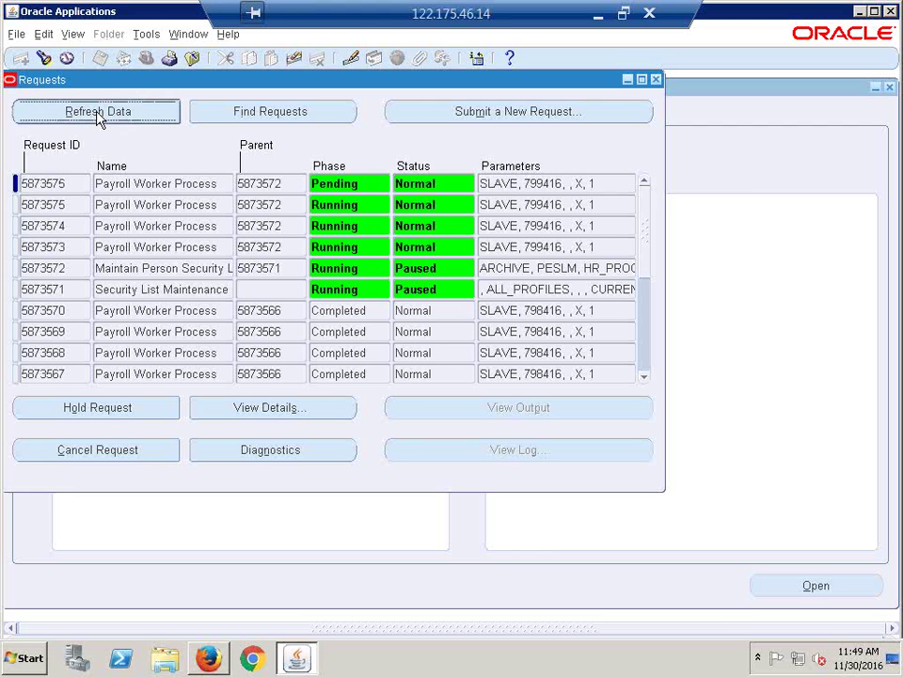
left_click(96, 112)
left_click(97, 114)
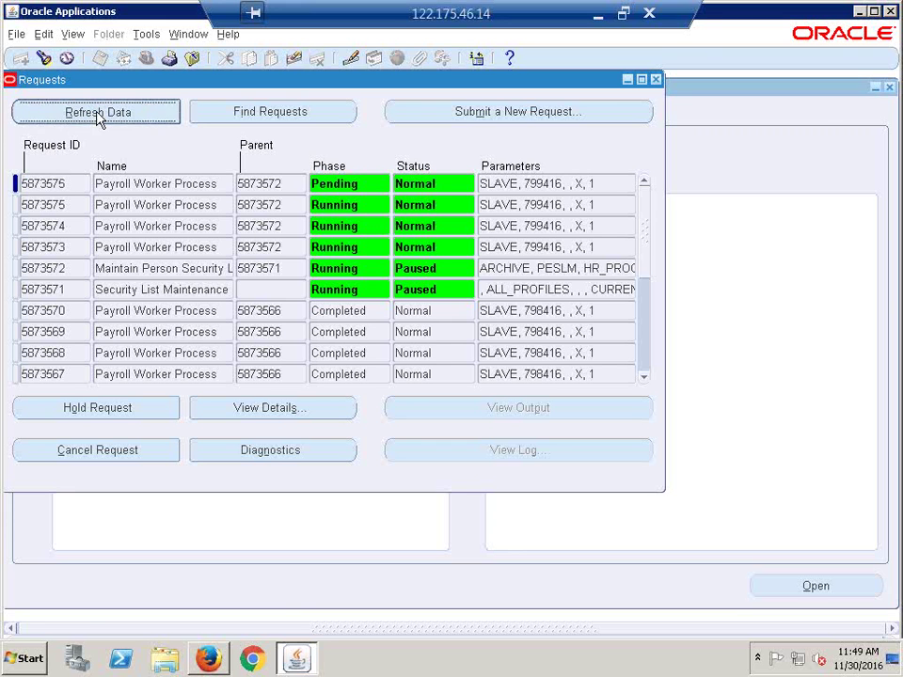
left_click(97, 114)
left_click(96, 112)
left_click(96, 112)
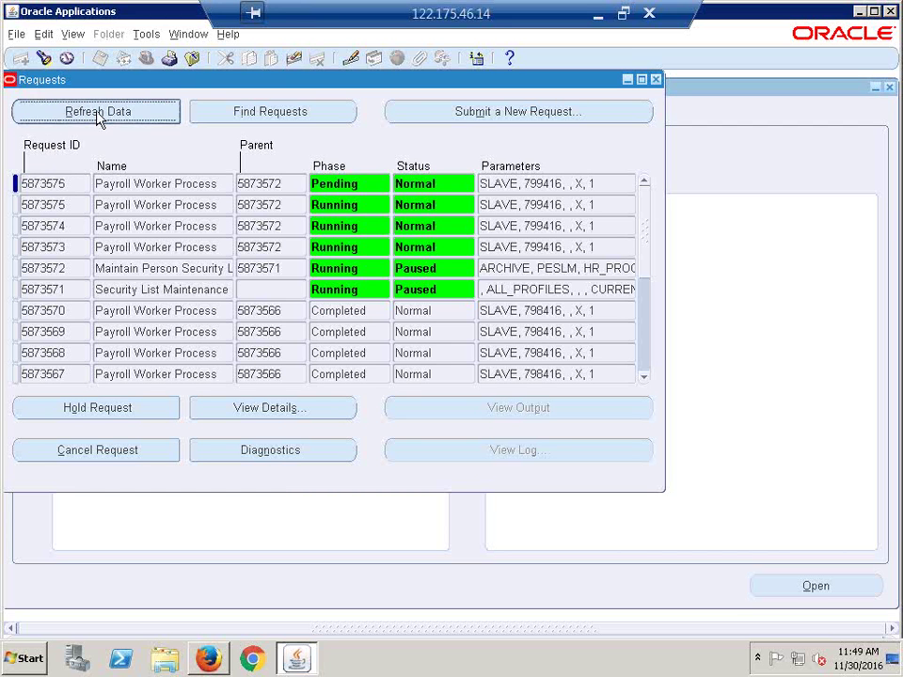
left_click(98, 117)
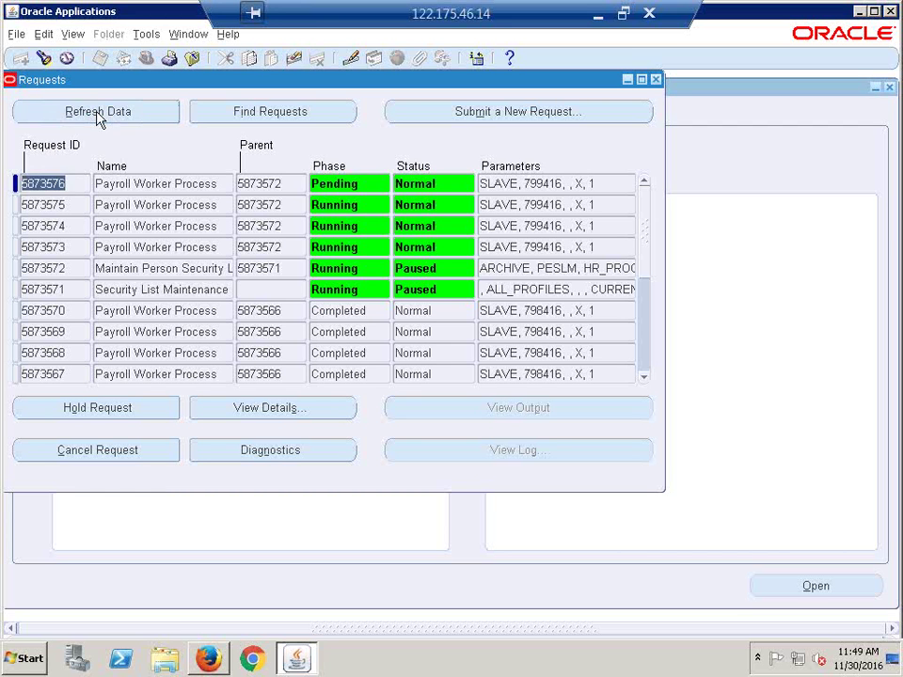
left_click(97, 115)
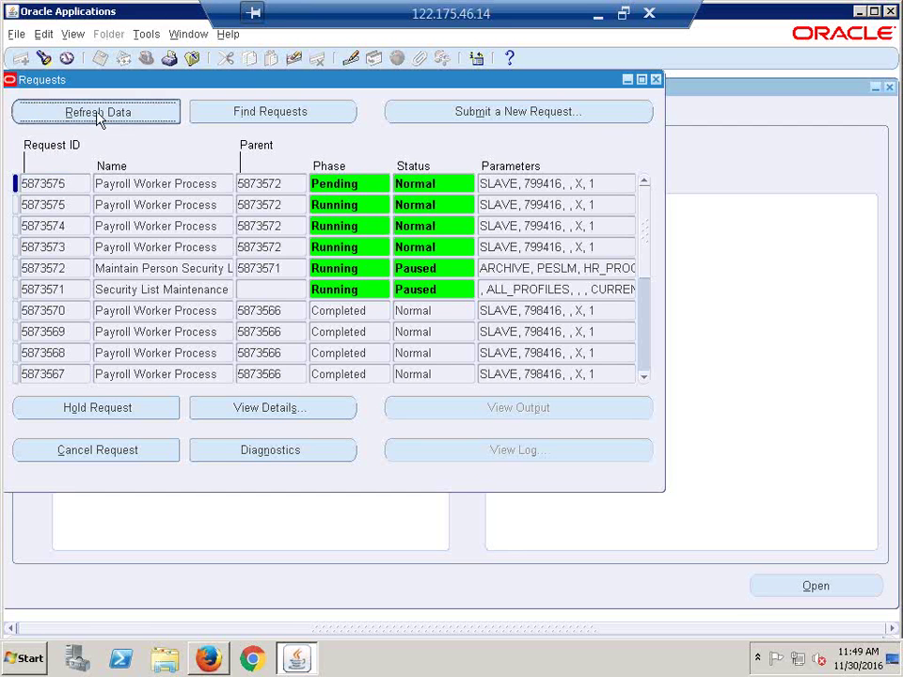
left_click(96, 112)
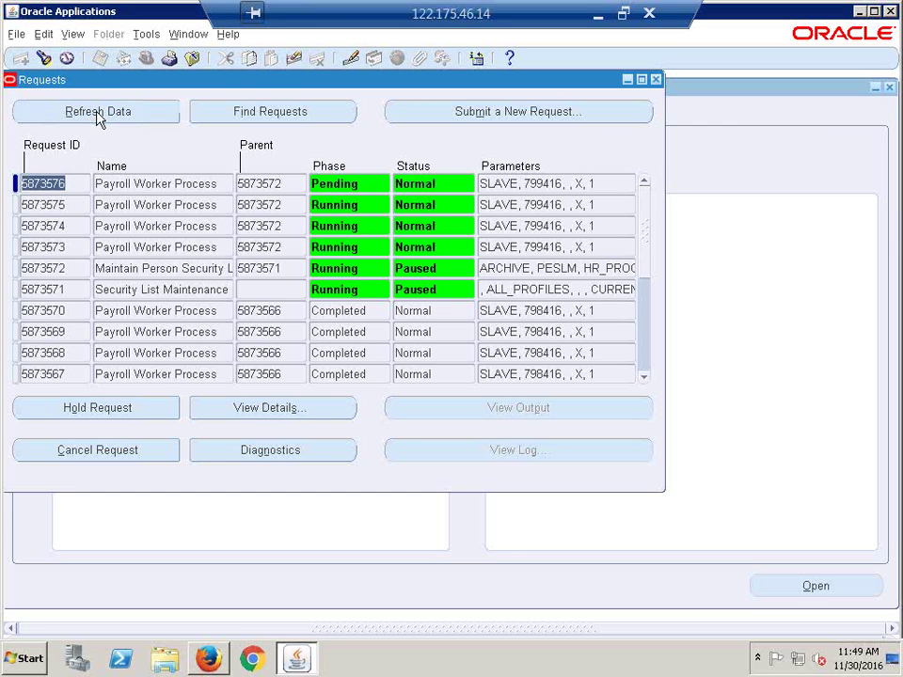
left_click(97, 117)
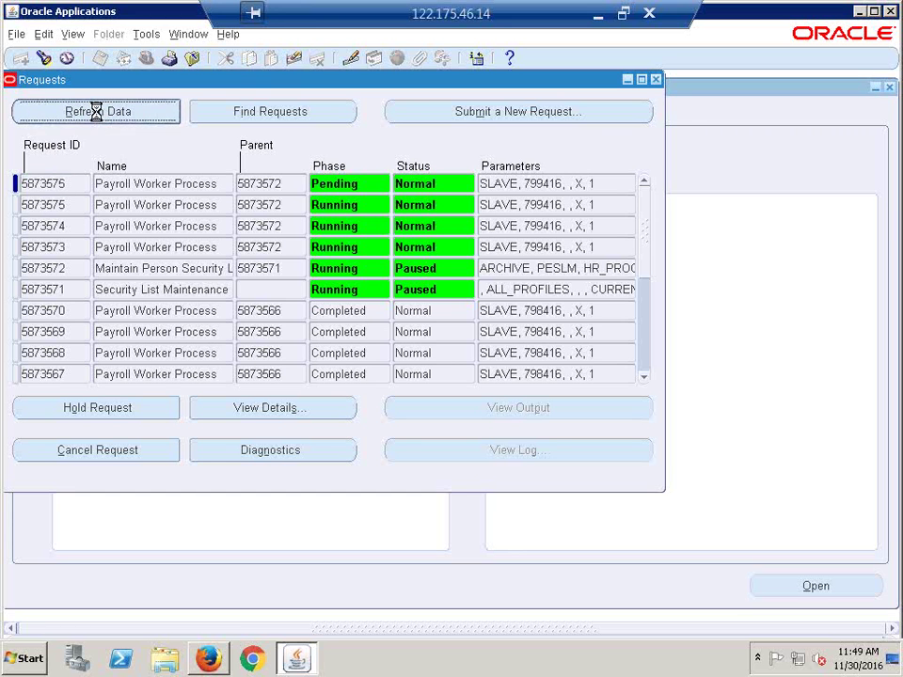
left_click(98, 116)
left_click(98, 117)
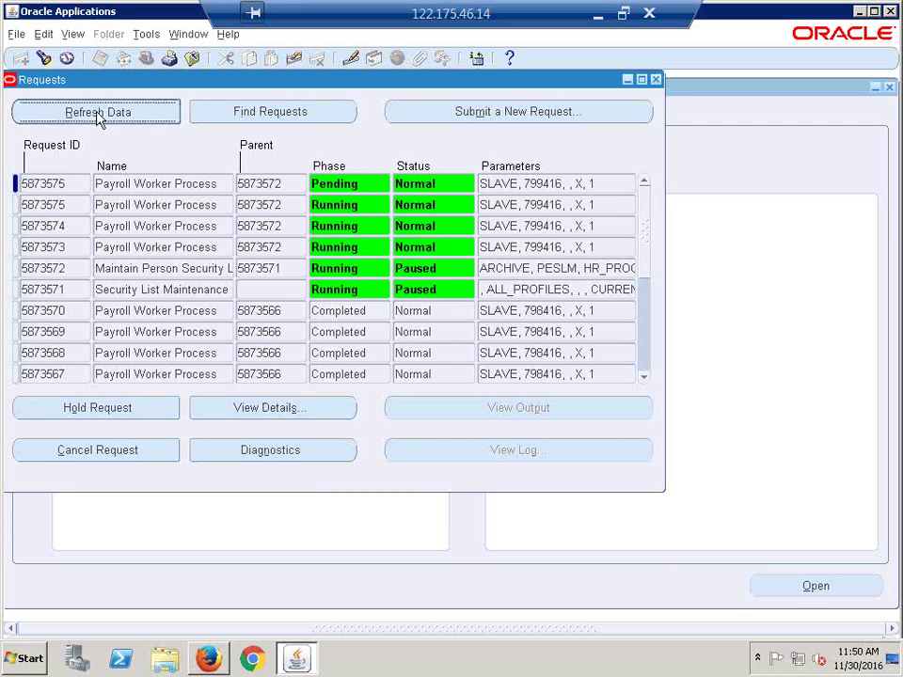
left_click(98, 116)
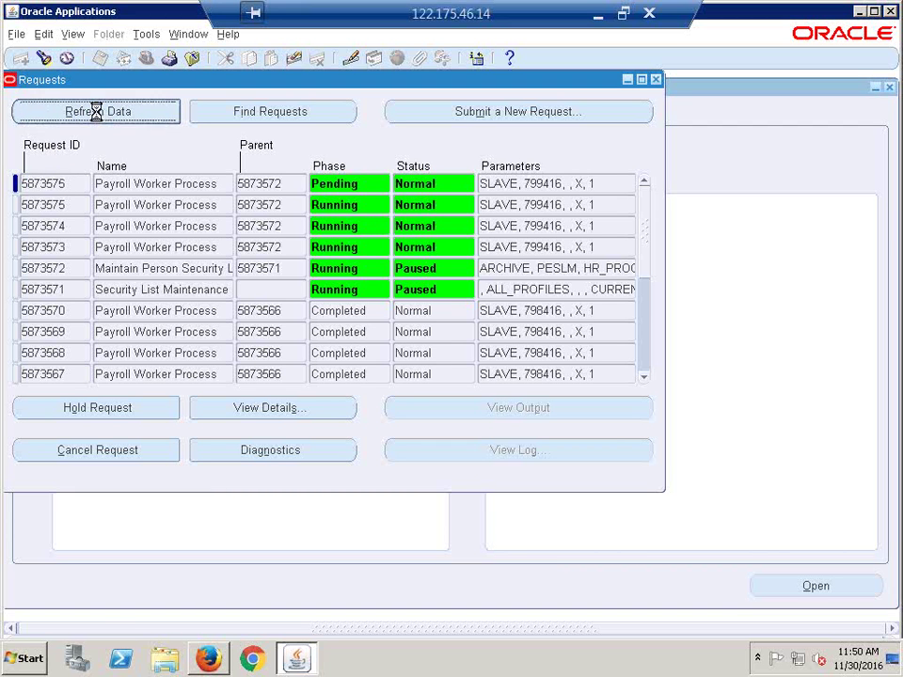
left_click(98, 116)
left_click(97, 113)
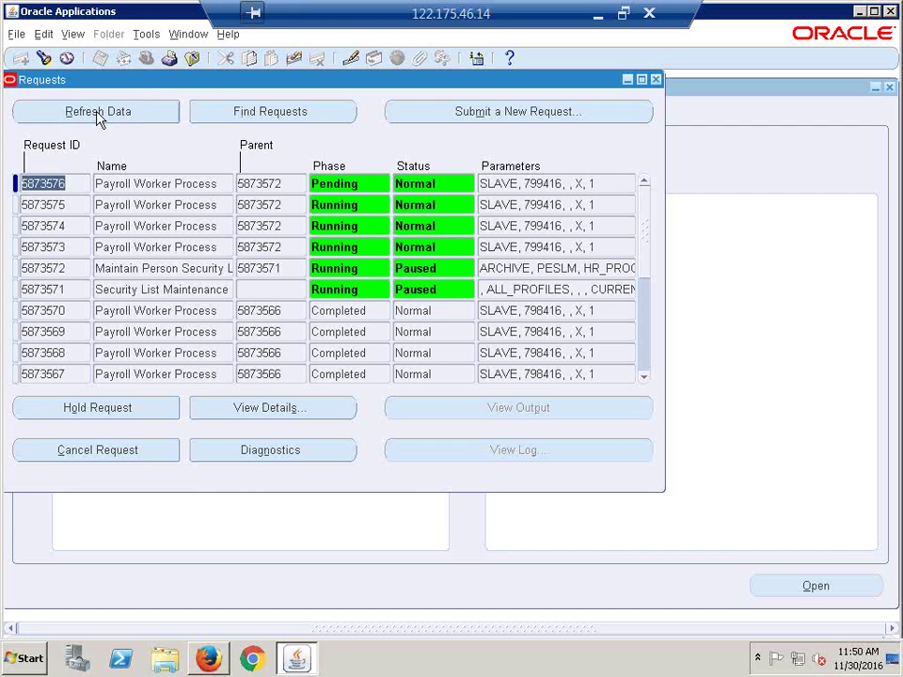
left_click(99, 115)
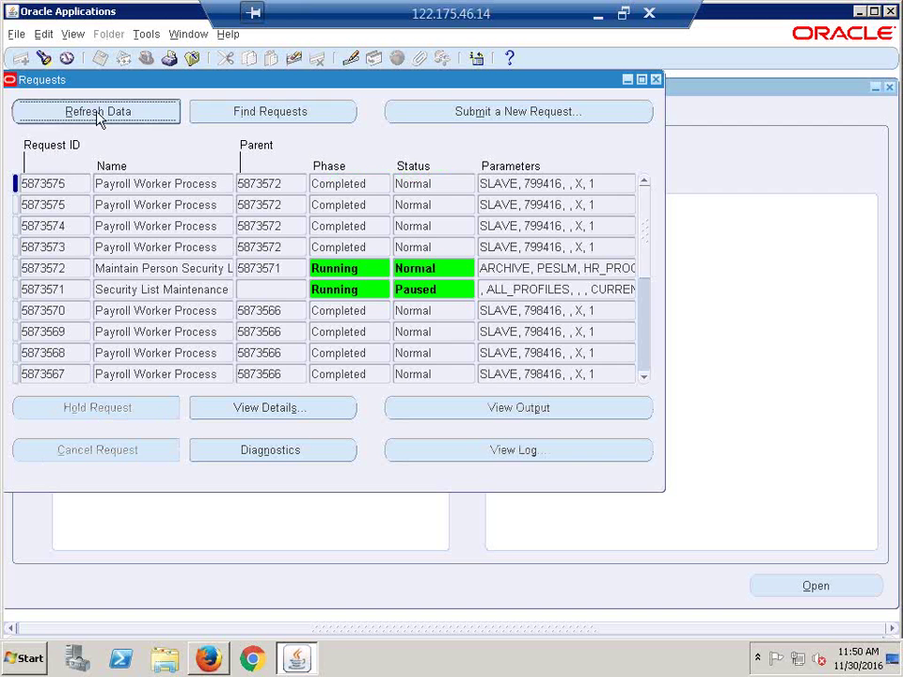
left_click(97, 114)
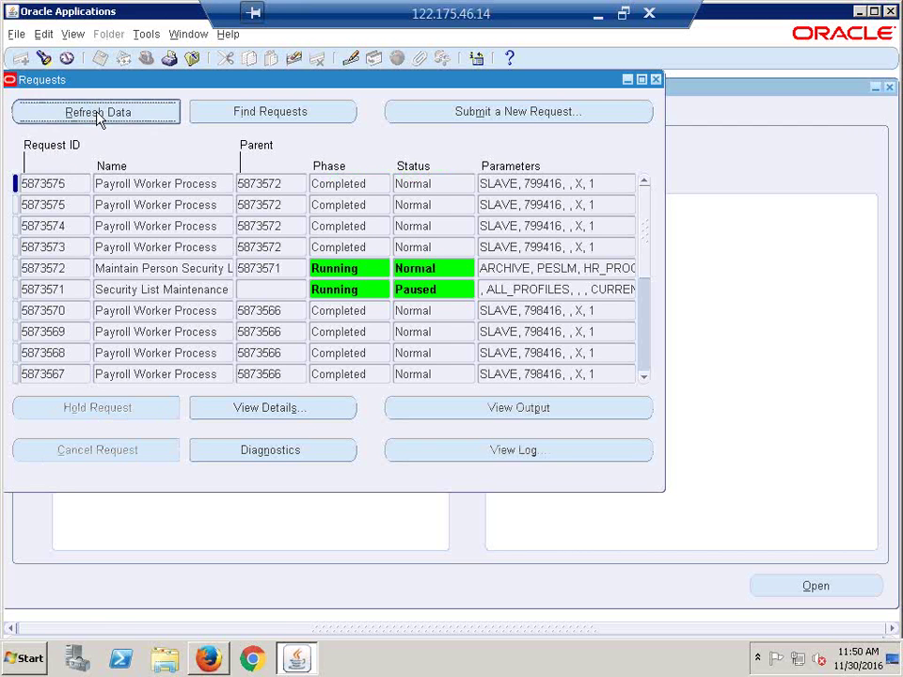
left_click(96, 111)
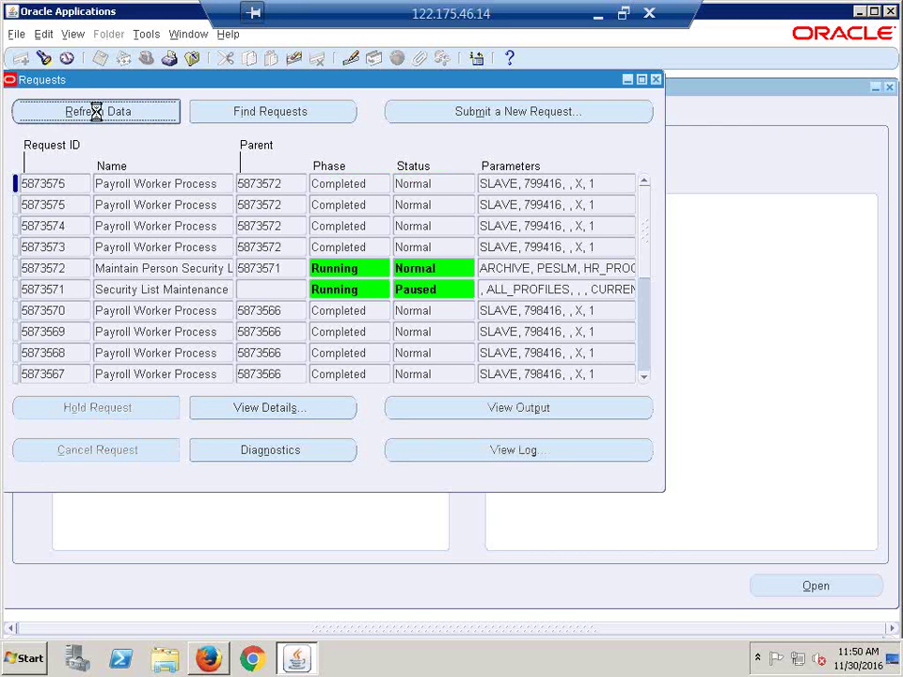
left_click(96, 112)
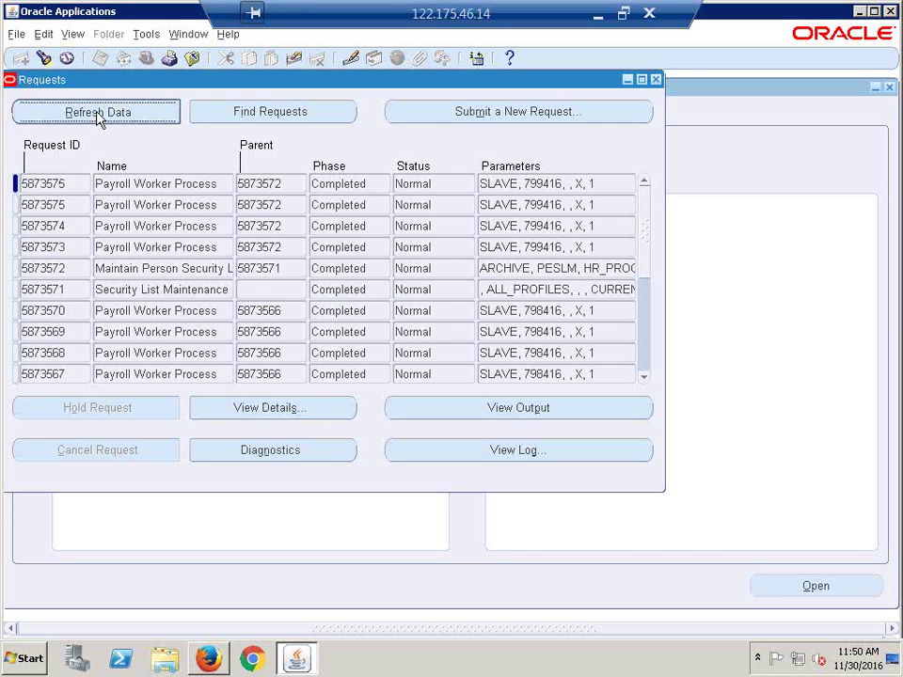
left_click(657, 80)
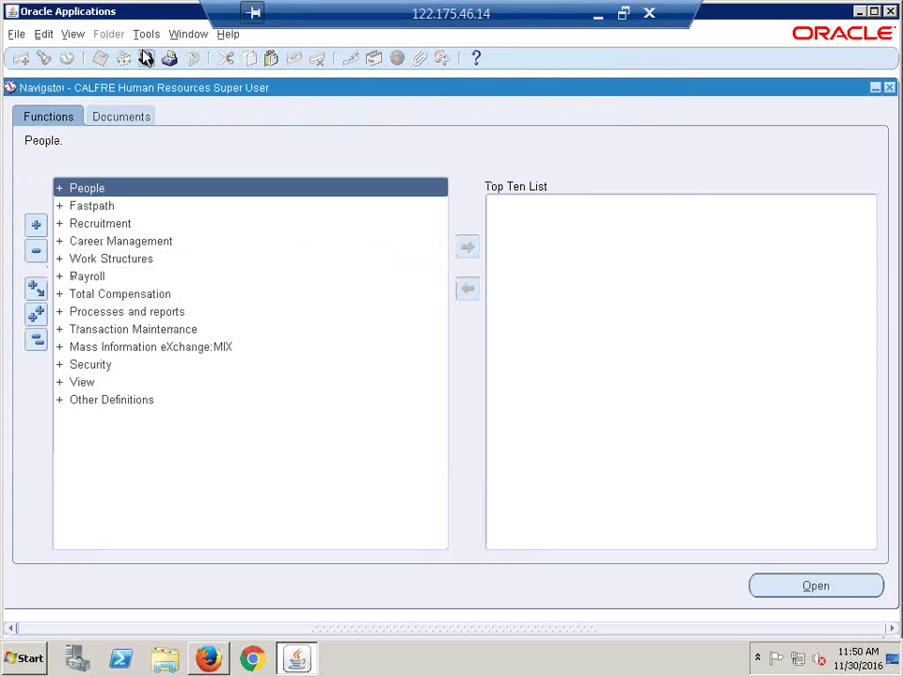
Step: Switch to CALFRE Accounts Payable Super User and launch Invoices > Entry > Invoices
key("ctrl+l")
double_click(145, 278)
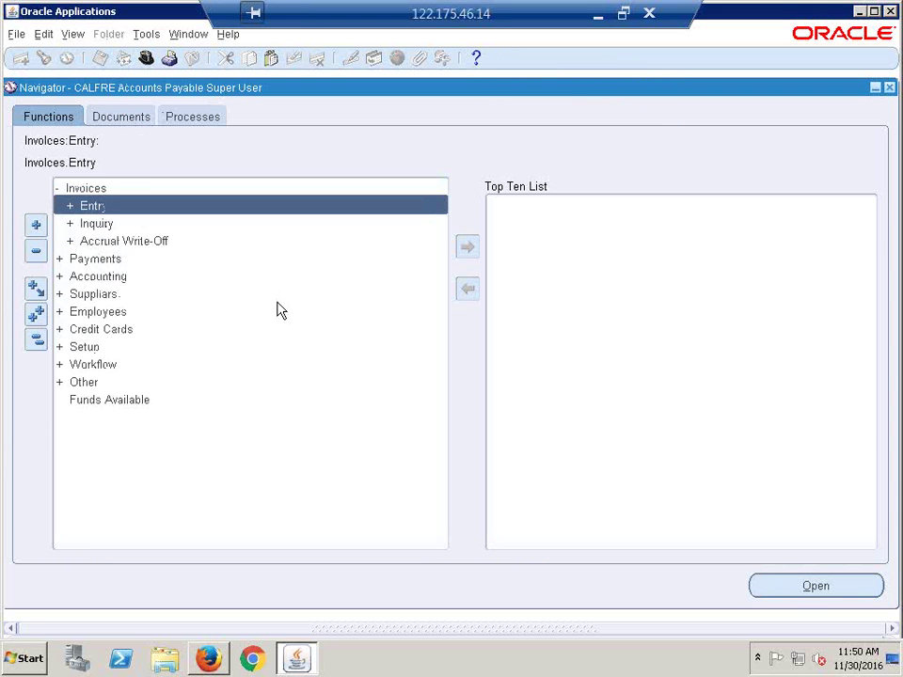
key("Return")
key("Down")
key("Down")
key("Return")
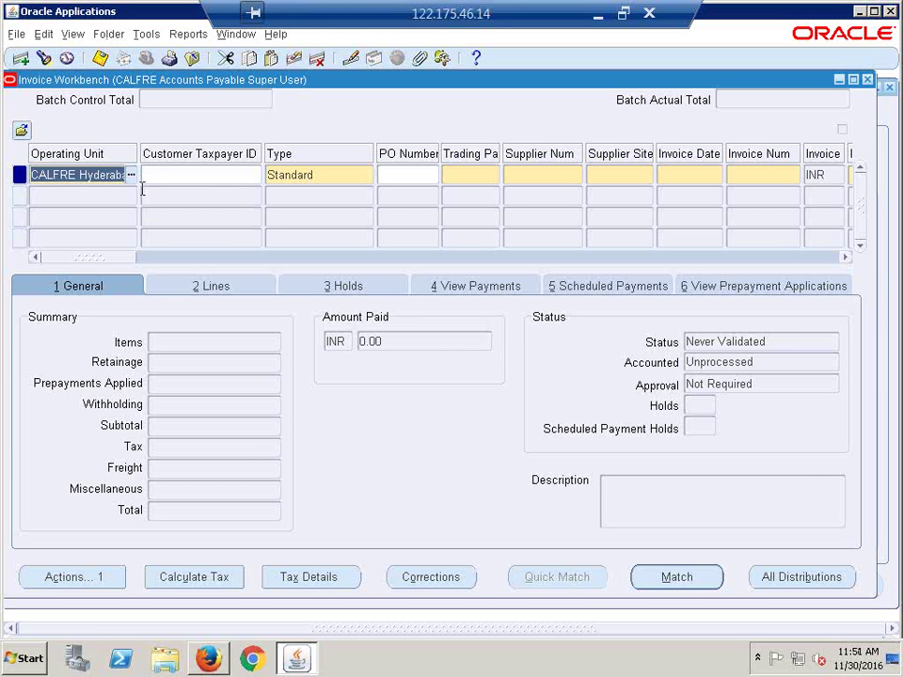
Step: Set the invoice's operating unit to Progress Master and trading partner to 3M Health Care
left_click(131, 175)
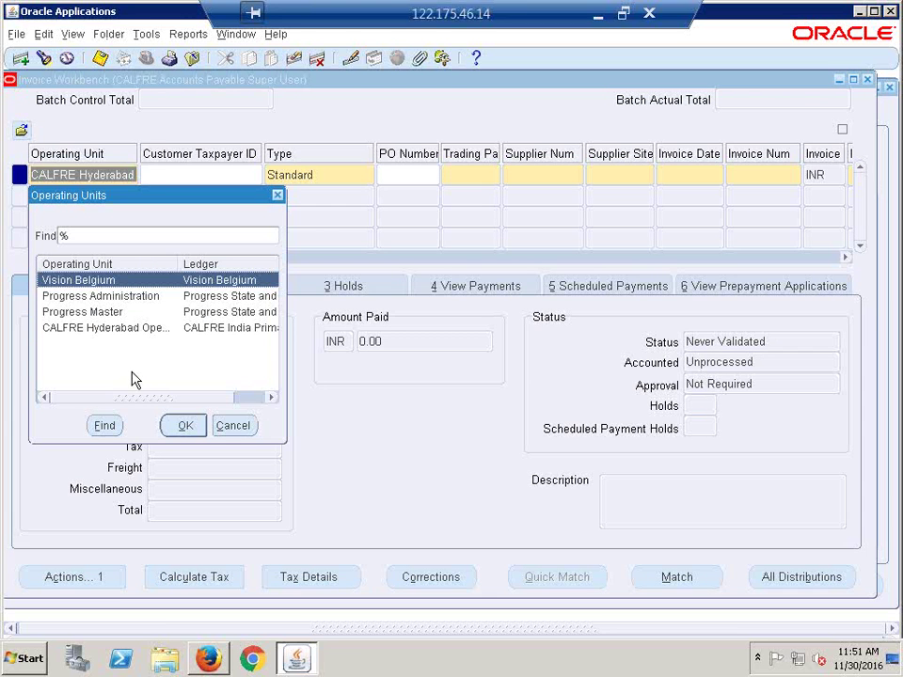
double_click(75, 311)
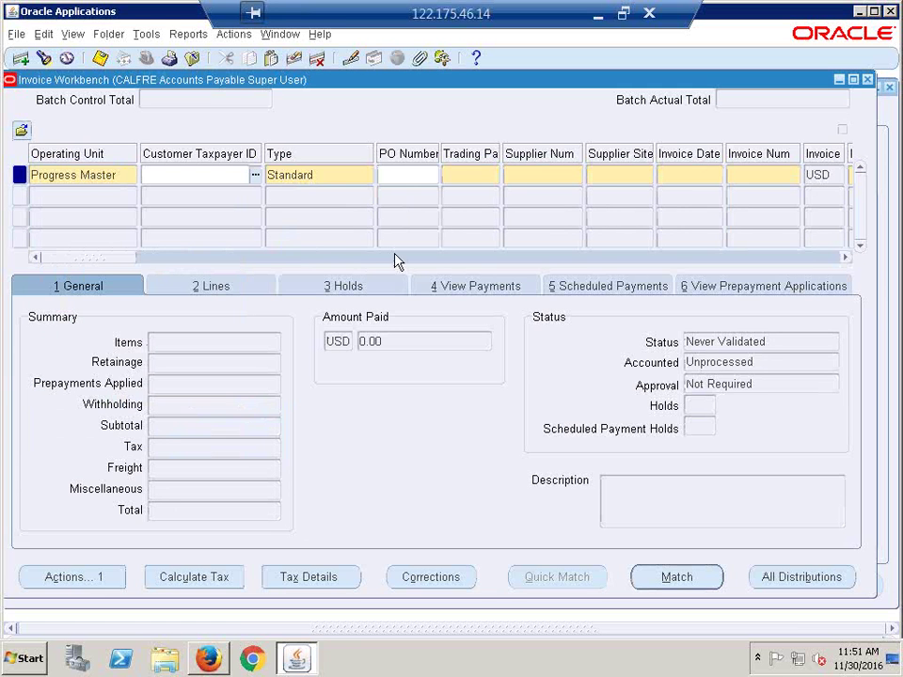
key("Tab")
key("Tab")
key("Tab")
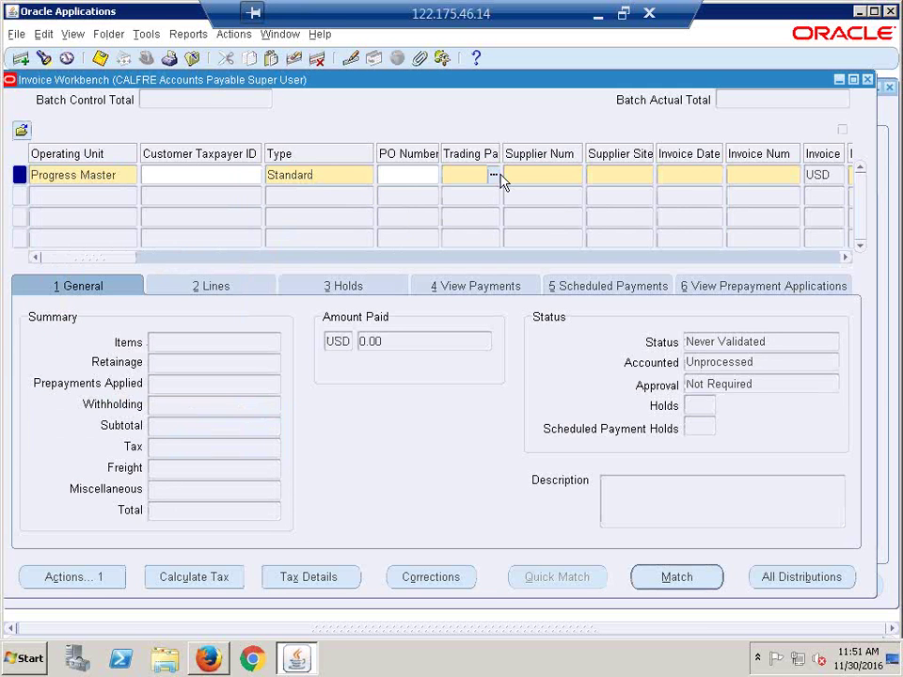
left_click(493, 175)
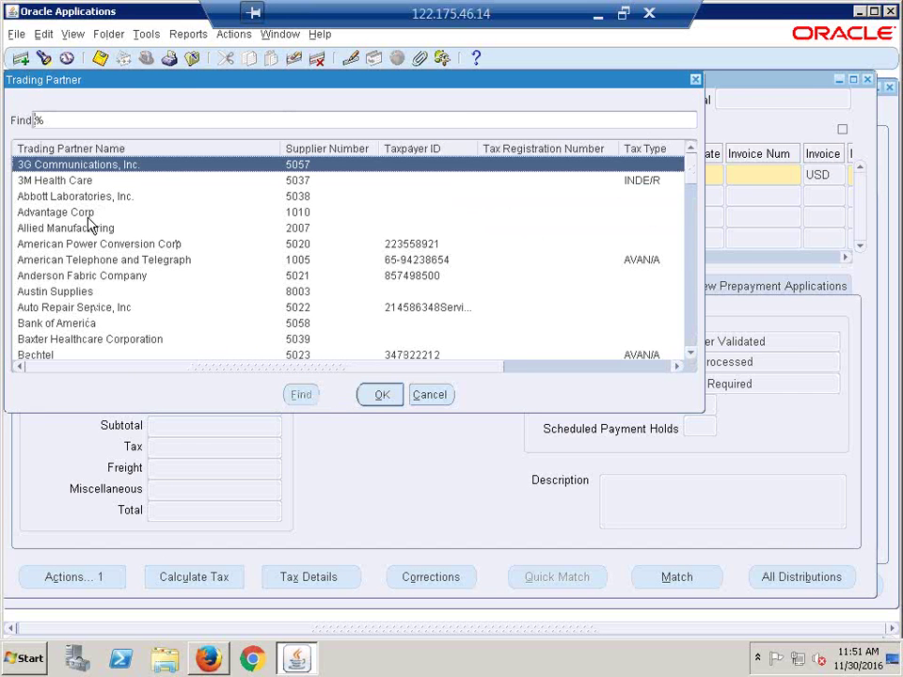
double_click(70, 181)
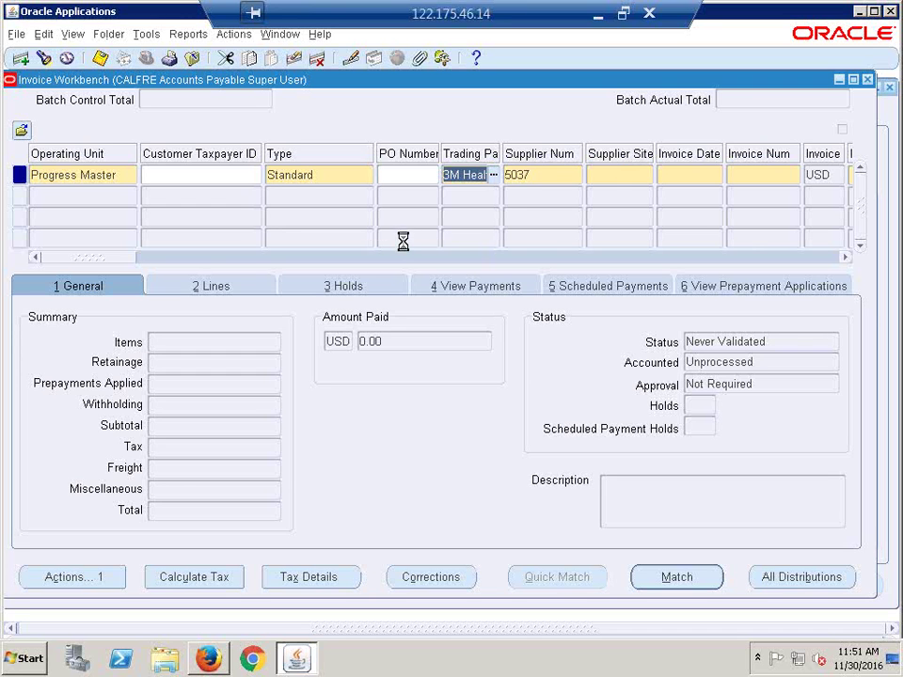
key("Tab")
key("Tab")
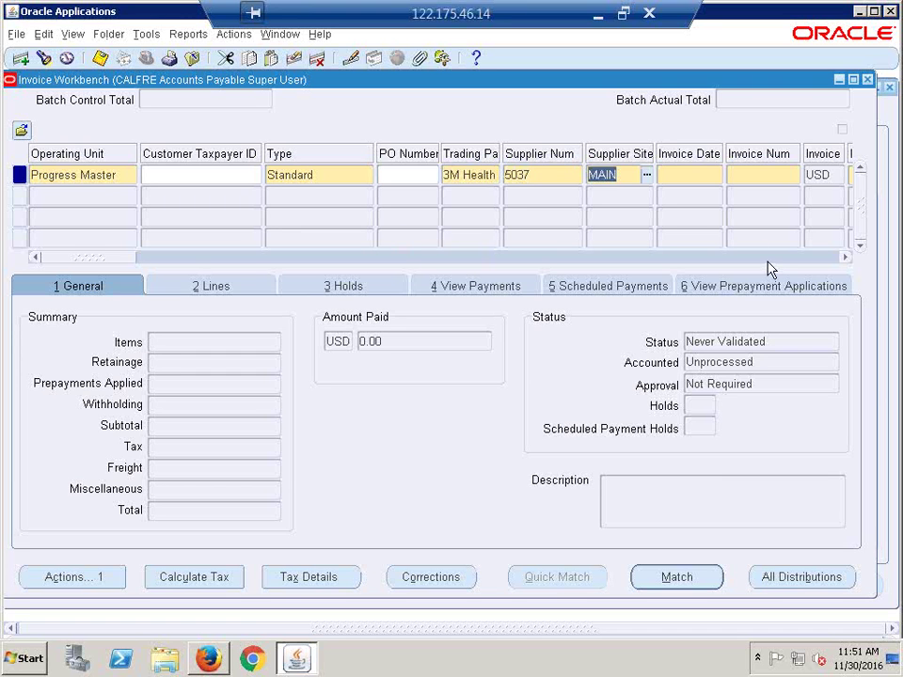
key("Tab")
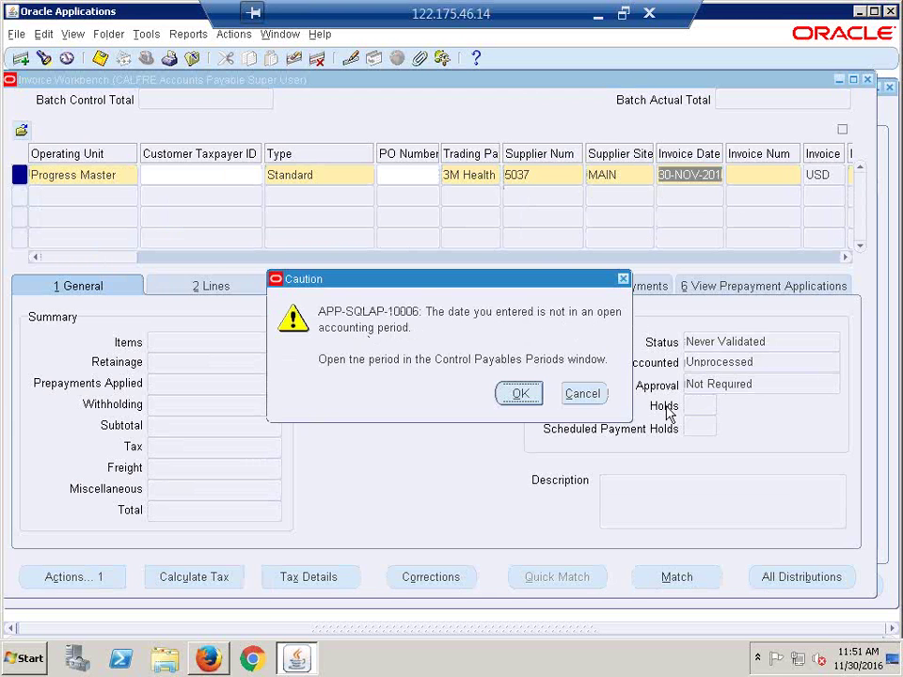
Step: Dismiss the closed-period caution and close the Invoice Workbench without saving
left_click(580, 397)
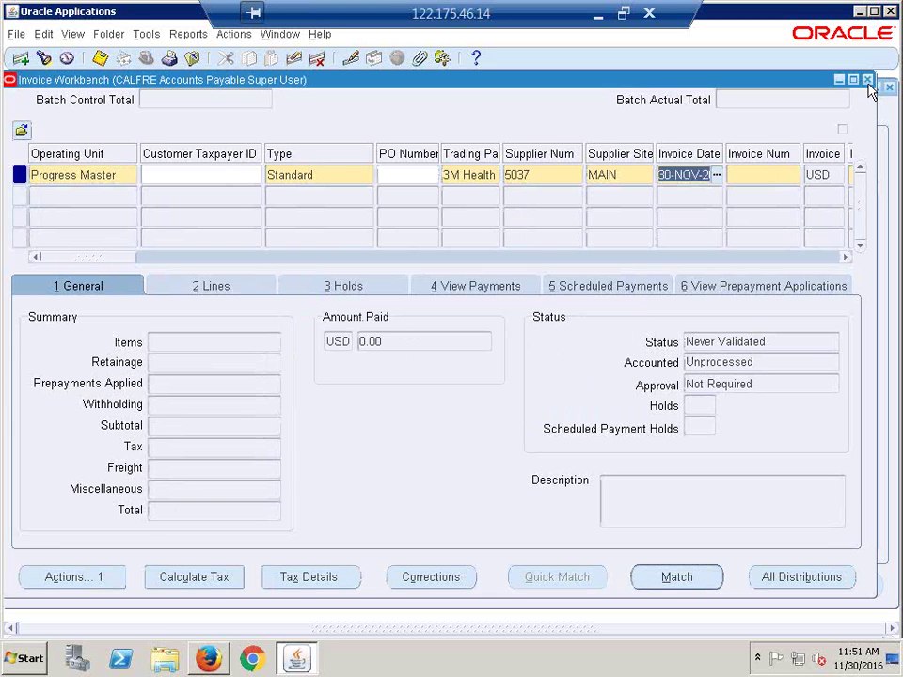
left_click(869, 83)
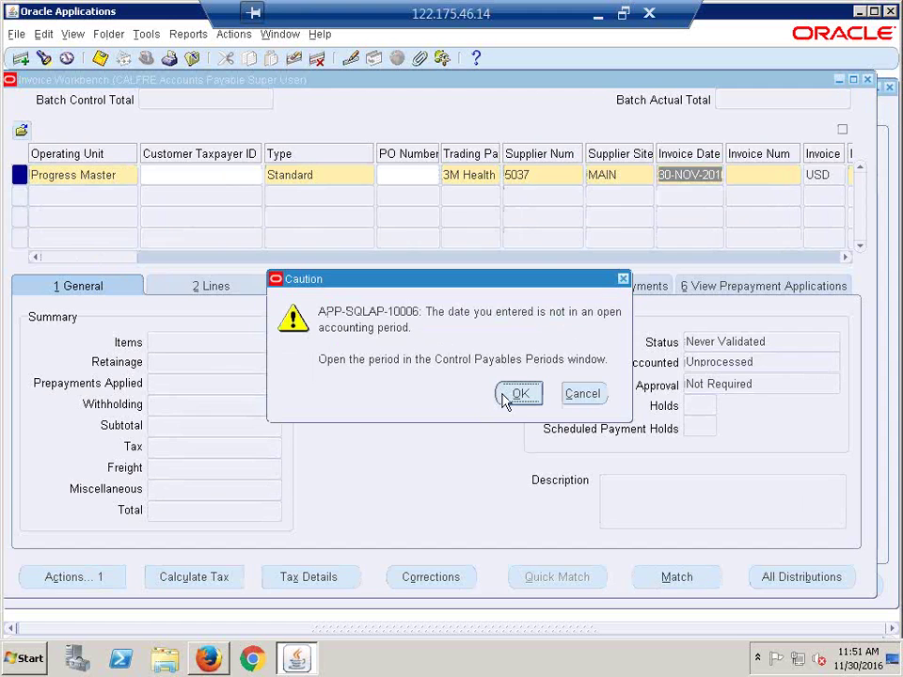
left_click(518, 394)
left_click(465, 405)
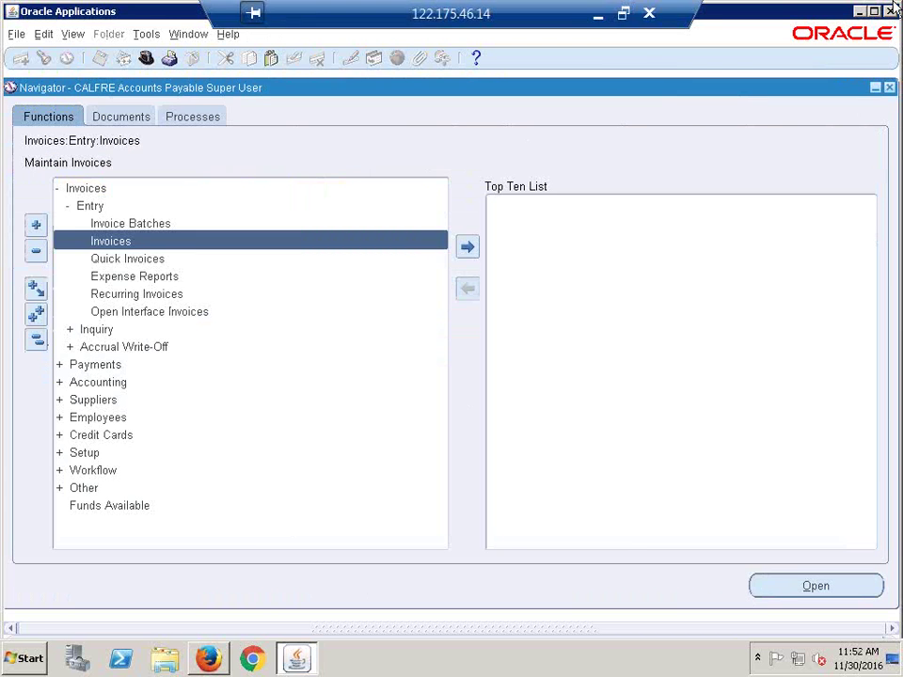
Step: In Recap.xlsx, scroll to row 341 and make column A slightly narrower
left_click(598, 13)
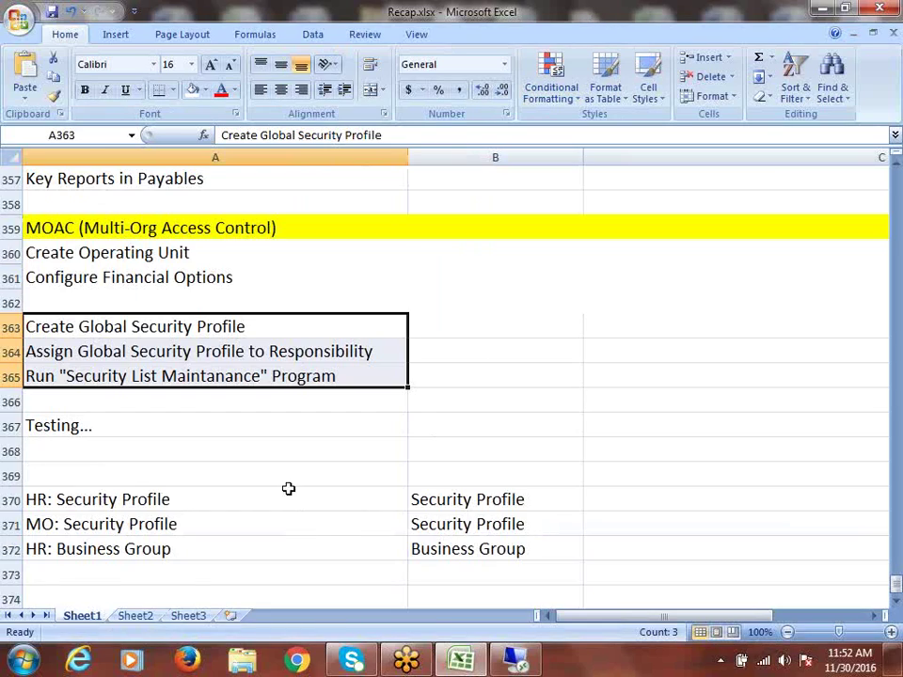
scroll(288, 488, "up", 20)
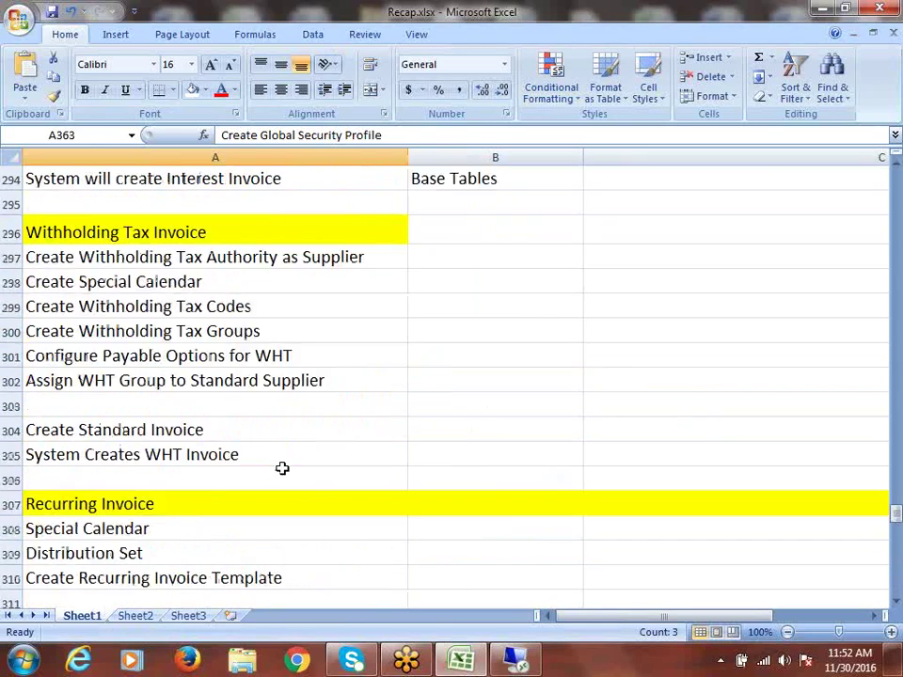
scroll(282, 468, "up", 20)
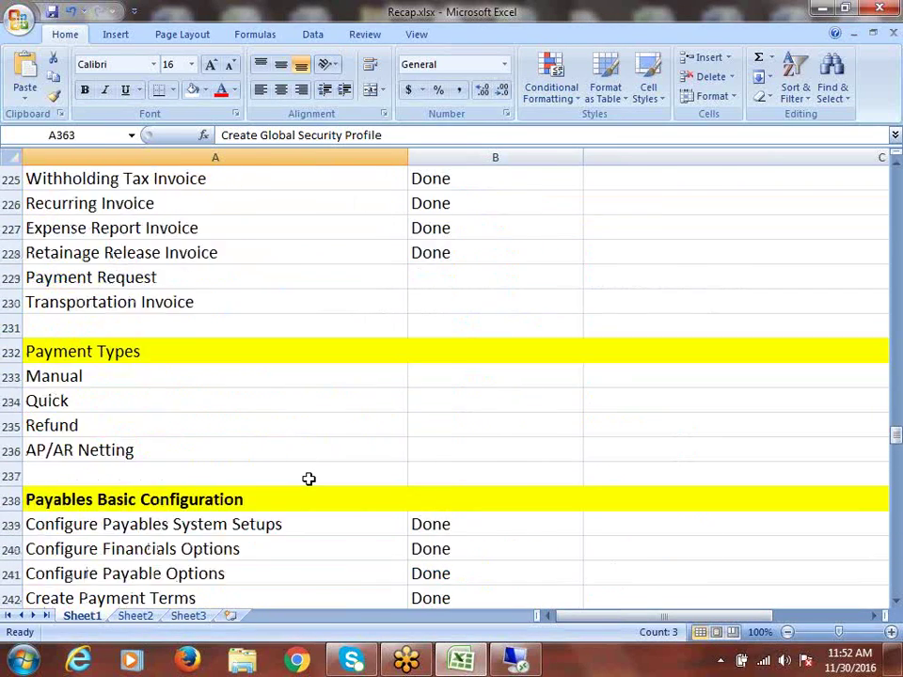
scroll(309, 479, "up", 3)
scroll(309, 479, "down", 6)
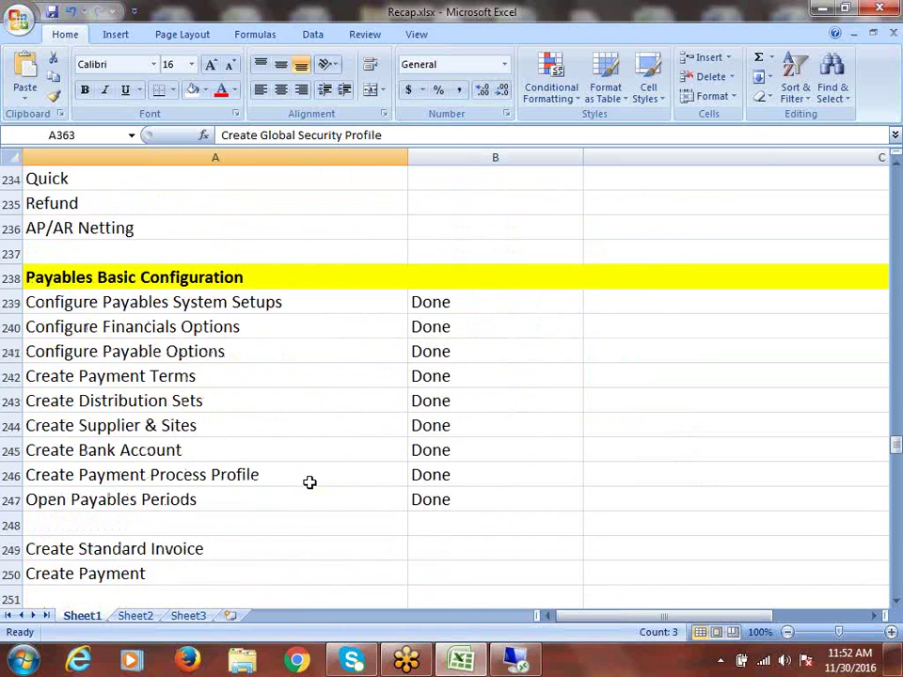
scroll(310, 482, "down", 1)
scroll(309, 483, "down", 17)
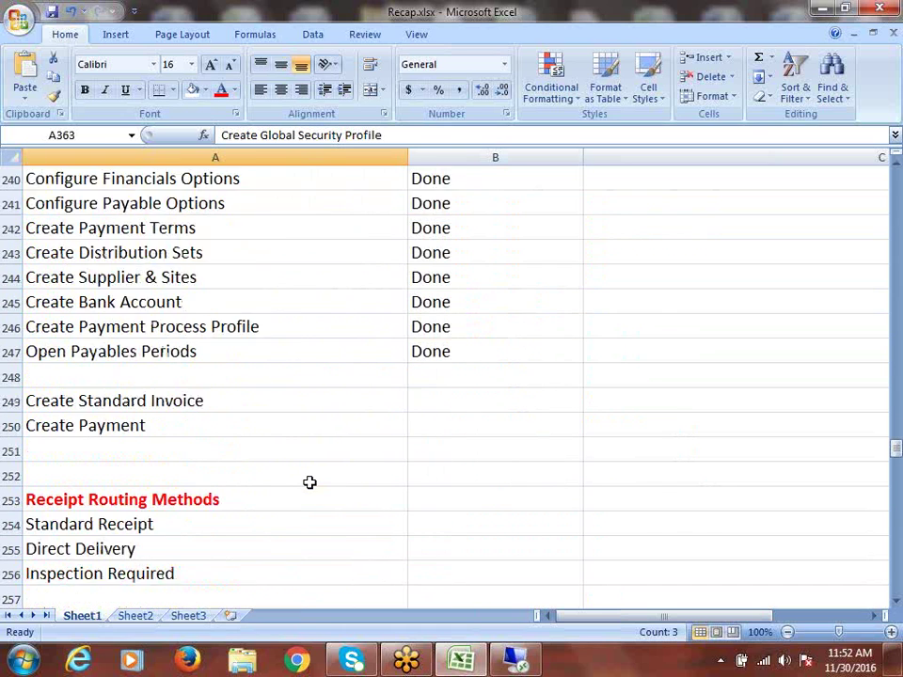
scroll(310, 483, "down", 12)
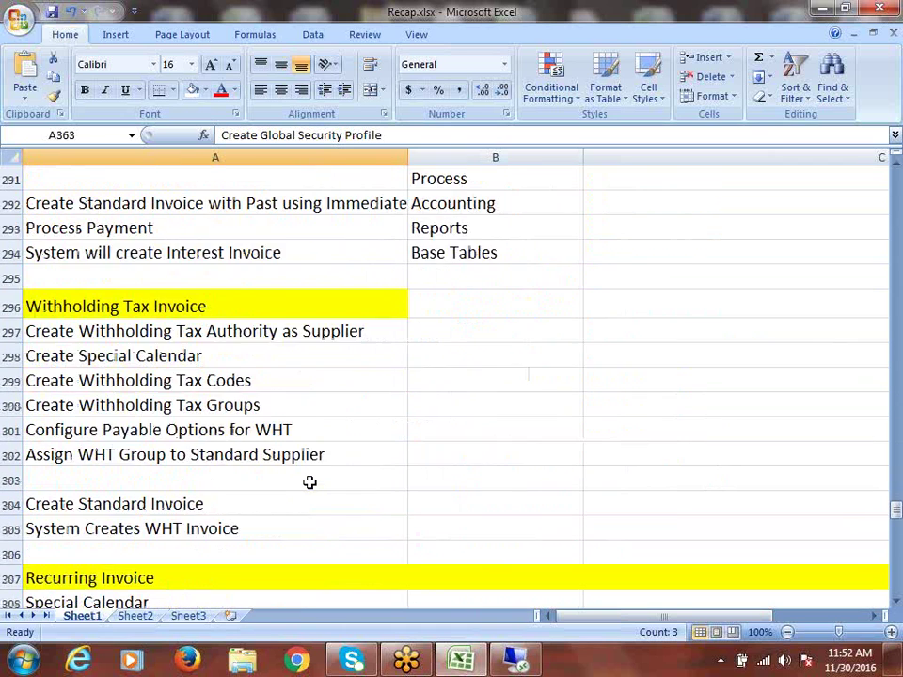
scroll(310, 482, "down", 6)
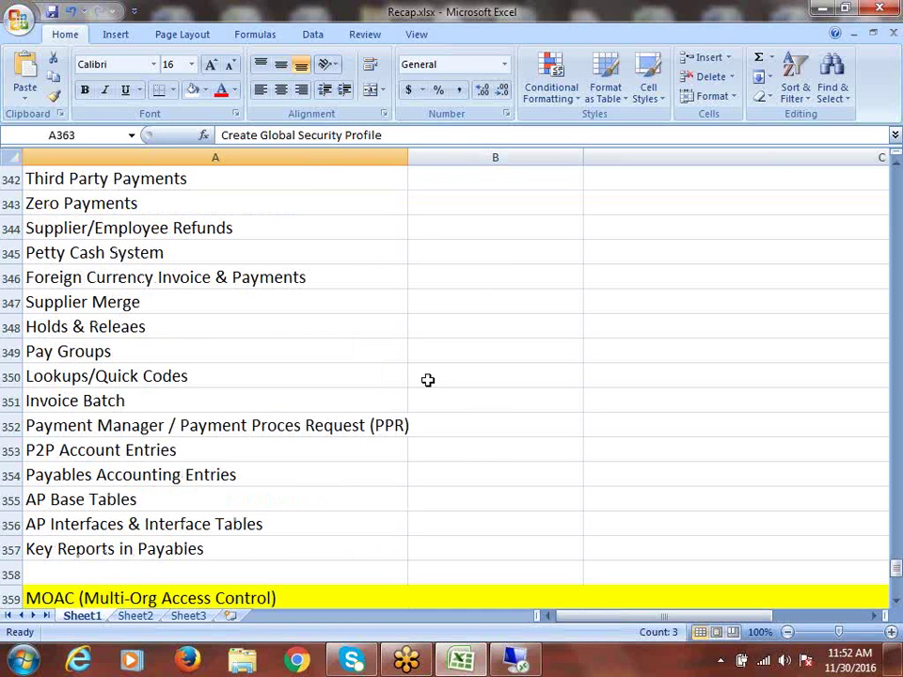
scroll(204, 204, "up", 1)
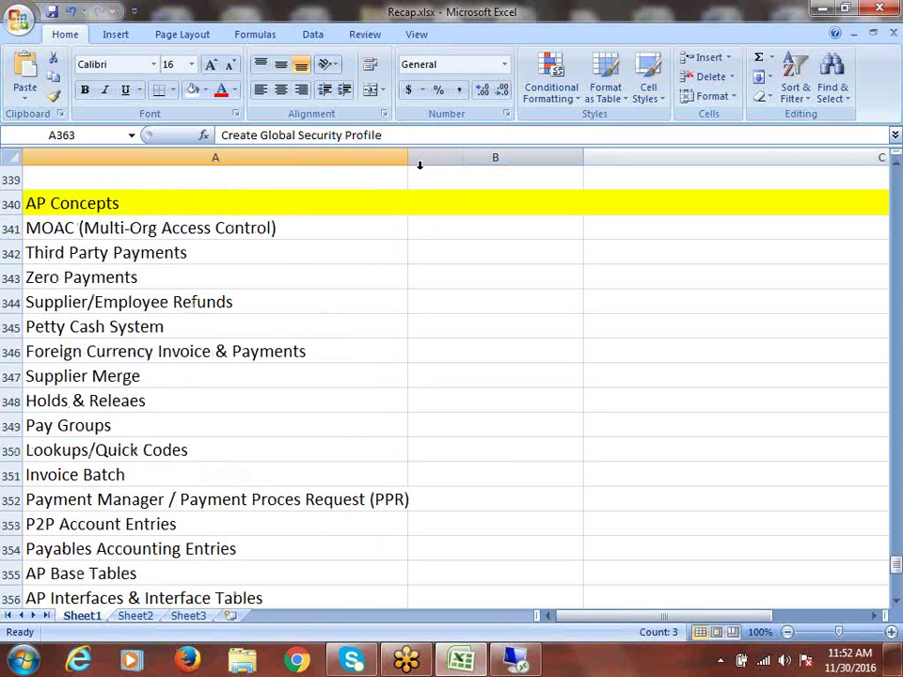
left_click_drag(410, 157, 367, 166)
Step: Enter Done in B341 for the MOAC (Multi-Org Access Control) row
left_click(397, 232)
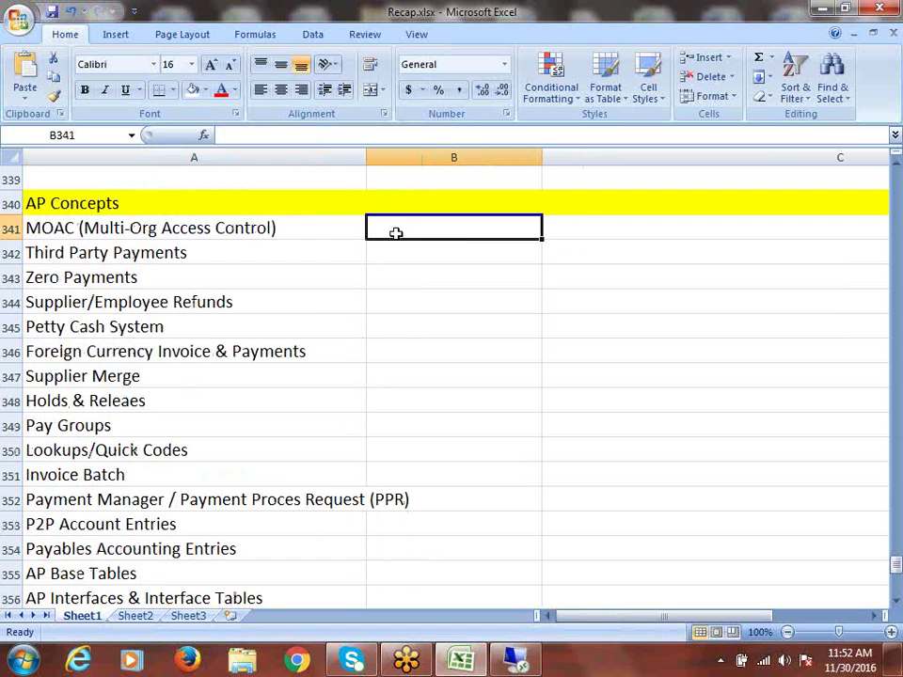
type("d")
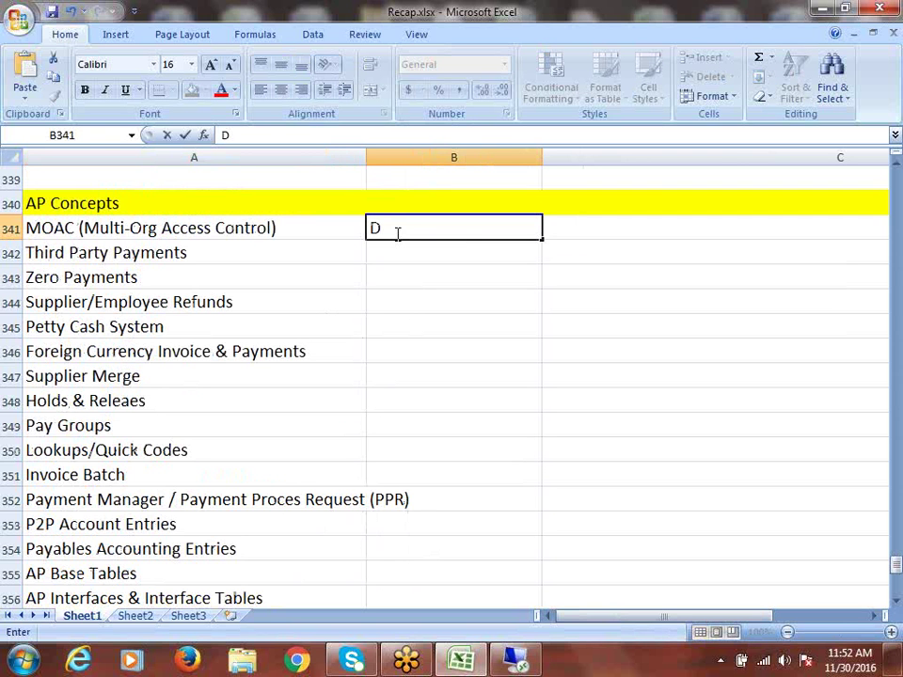
type("one")
left_click(381, 230)
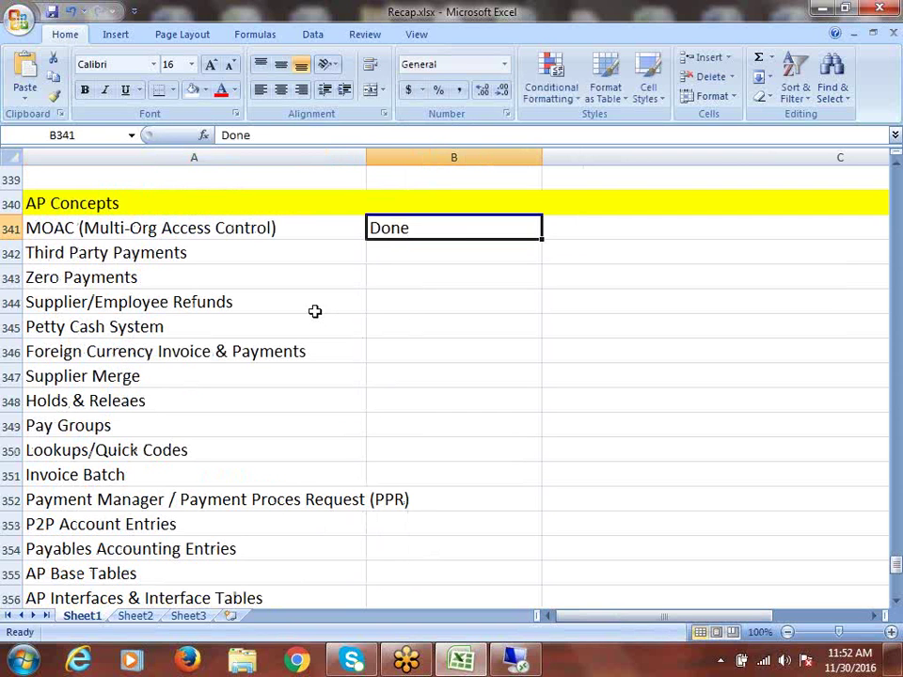
left_click(207, 256)
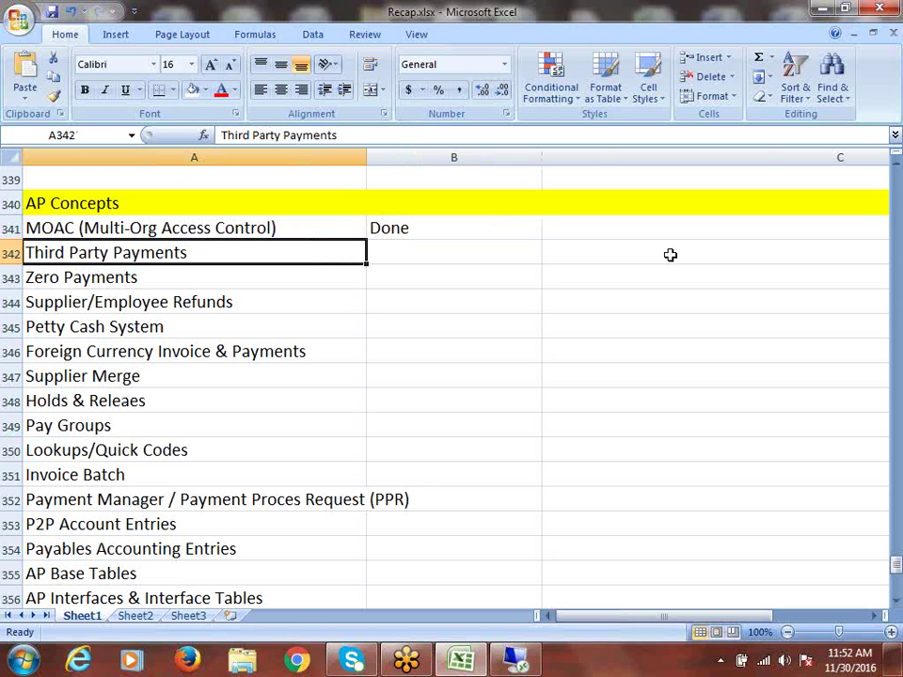